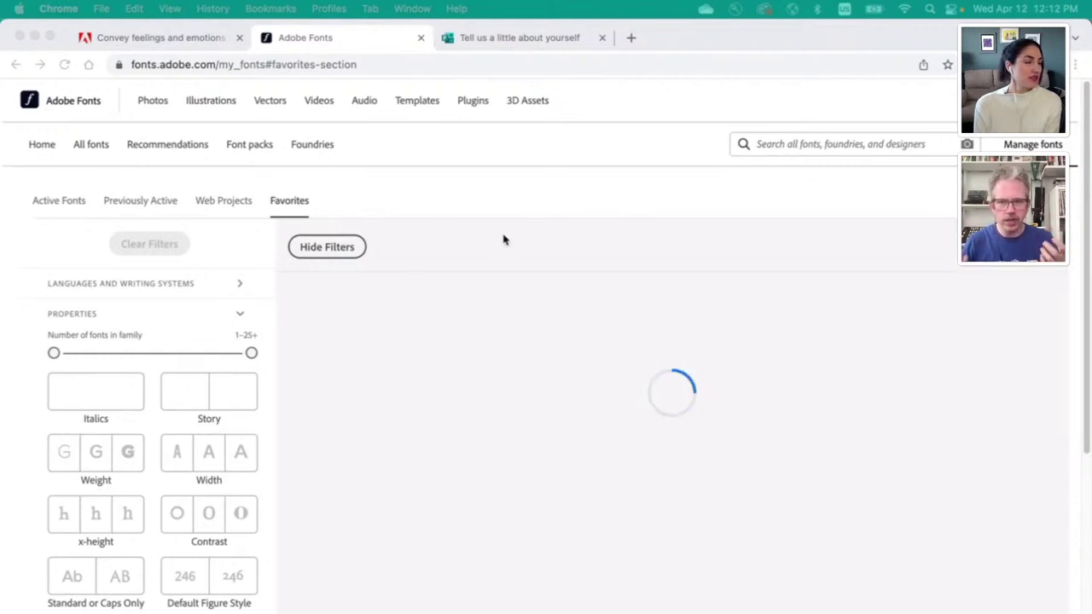
Step: Switch Chrome to the 'Convey feelings and emotions' tab showing the 'Learning how typography feels' tutorial
click(181, 41)
click(181, 41)
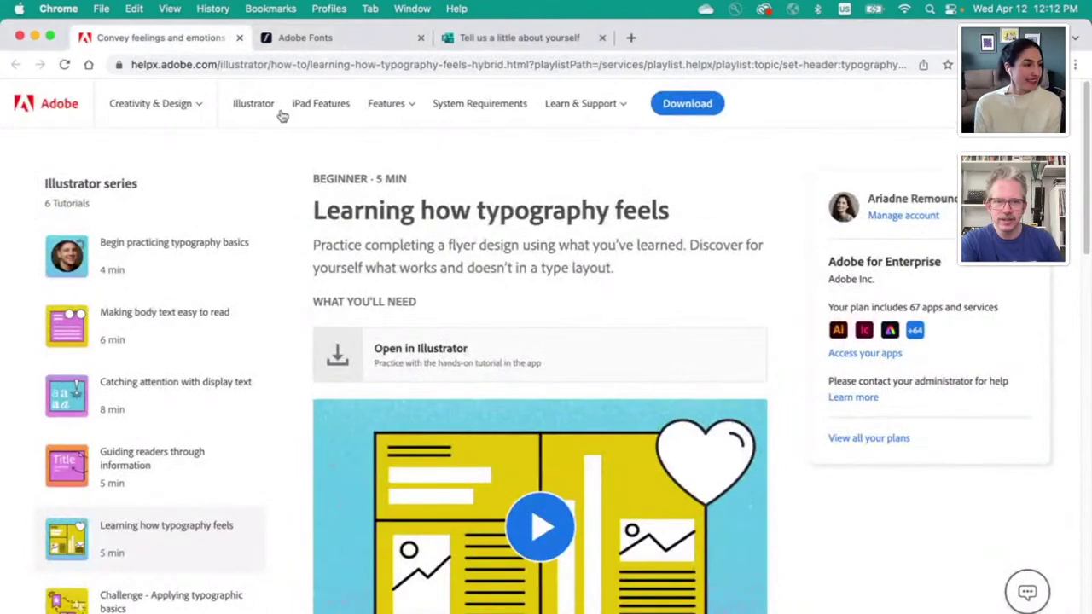
click(310, 38)
click(191, 40)
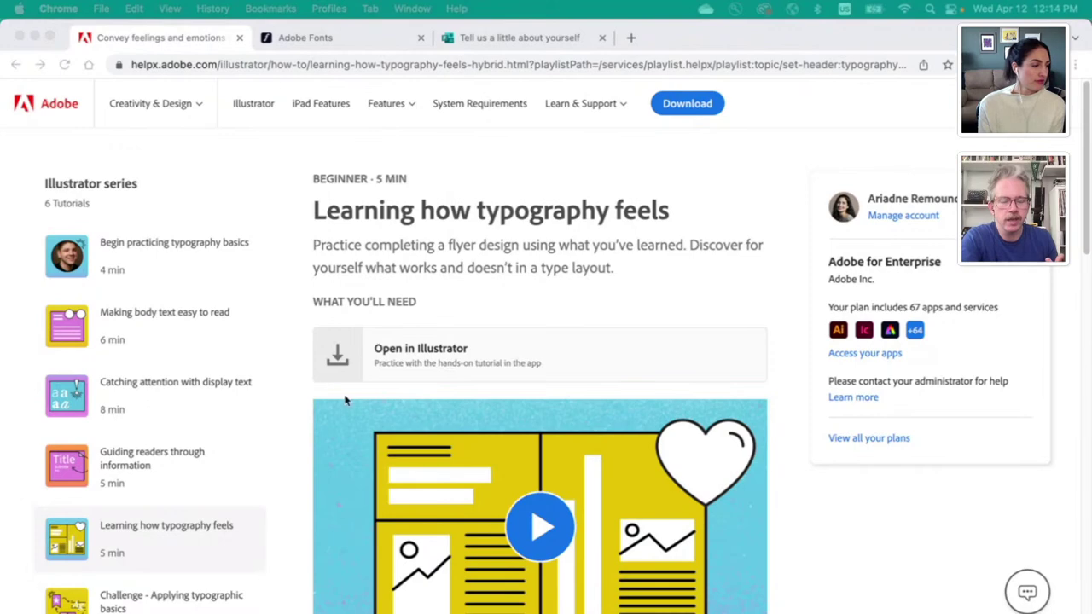
click(445, 401)
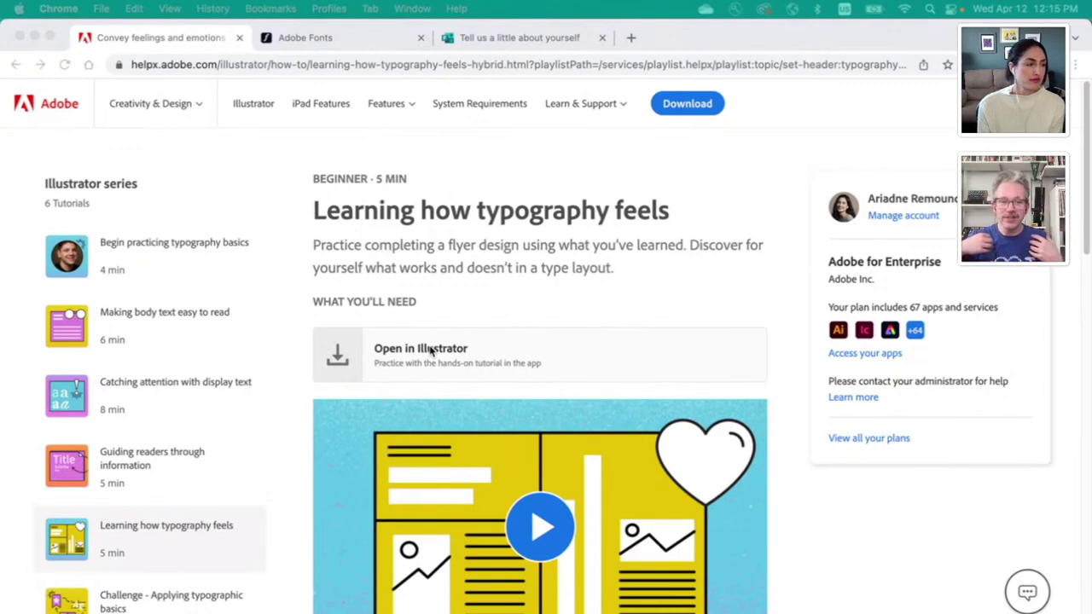
Step: Launch the tutorial in Illustrator from the HelpX page and bring the Illustrator window forward
click(414, 369)
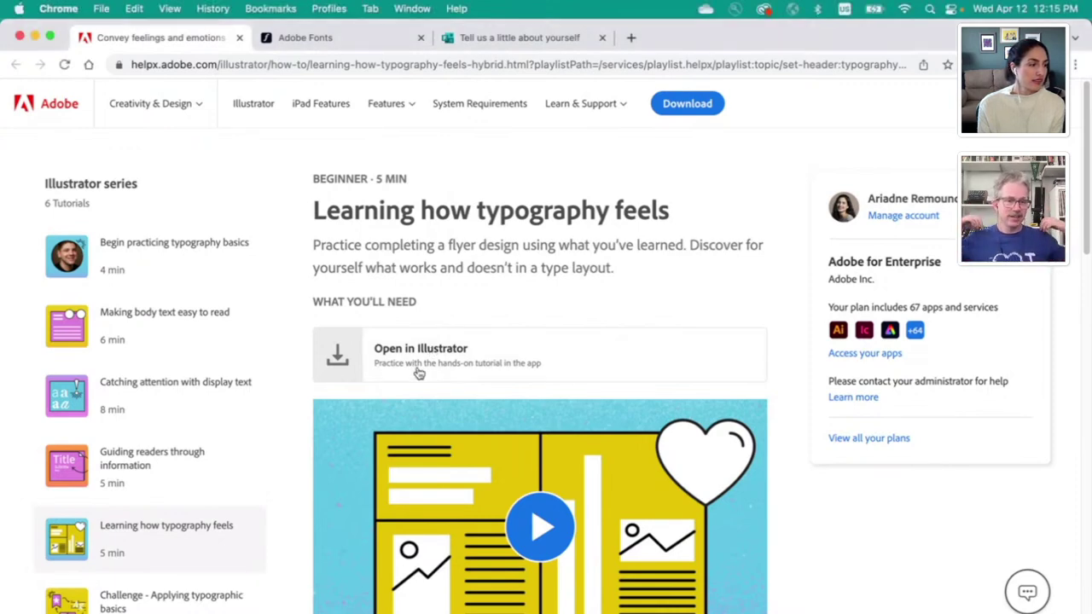
click(415, 365)
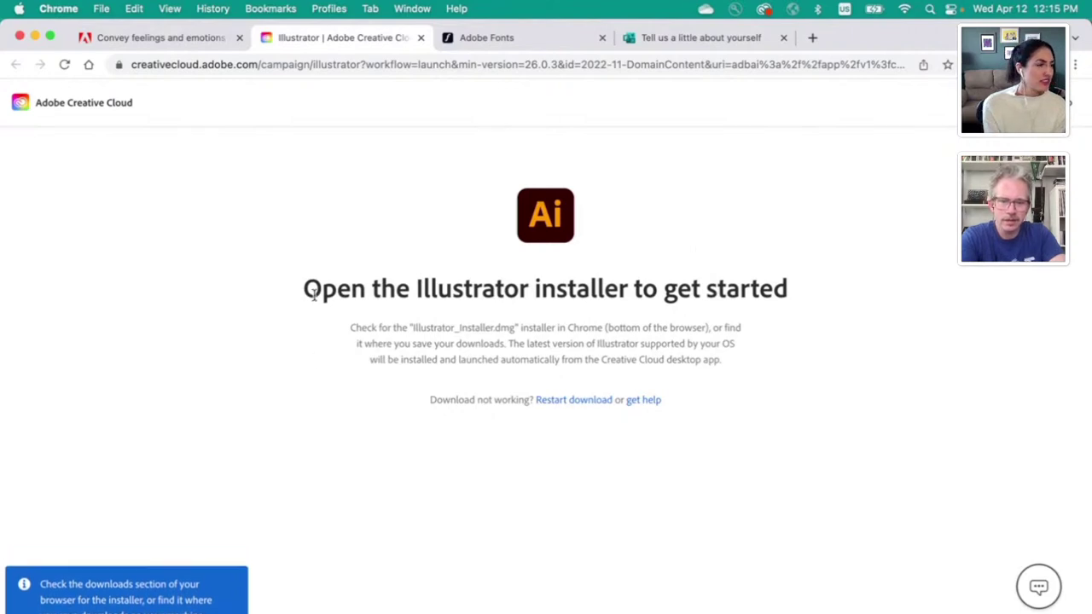
key(ctrl+Up)
click(47, 134)
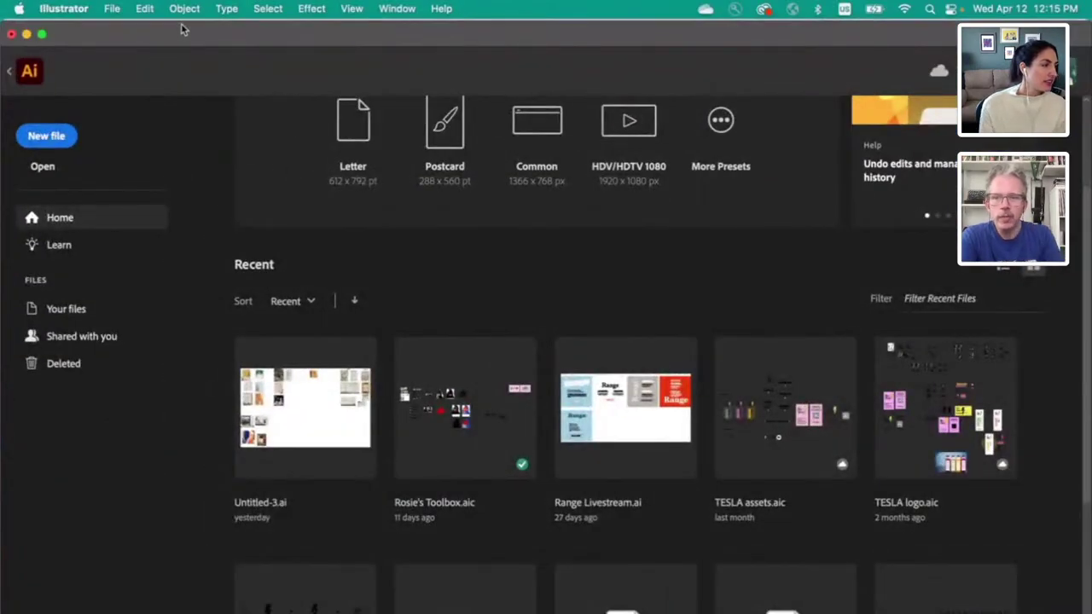
Step: Move Illustrator aside and relaunch the tutorial from the typography tutorial page
drag(179, 36, 367, 122)
click(159, 144)
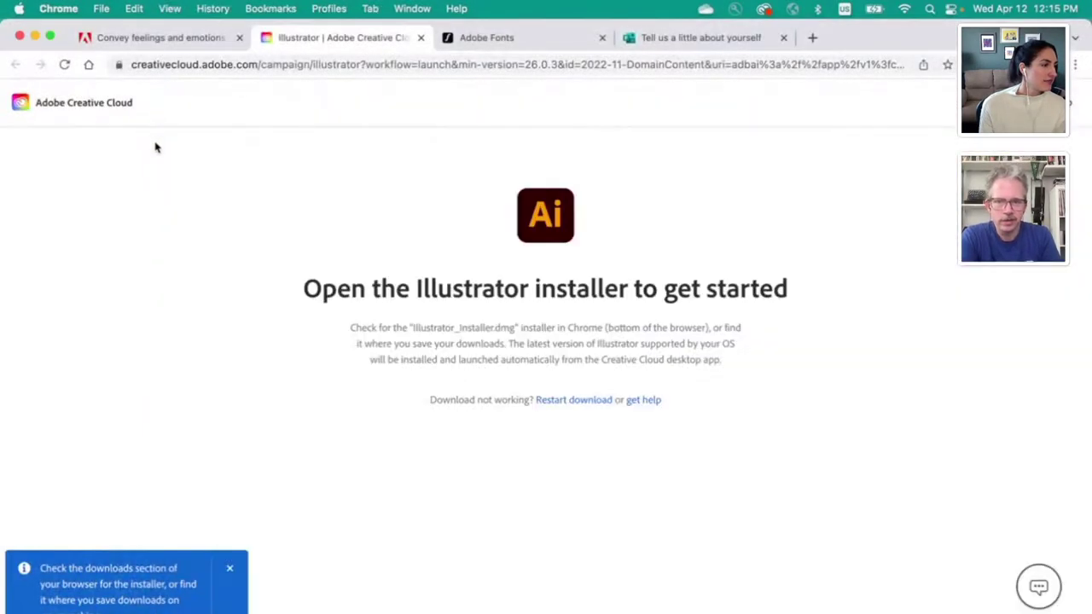
click(181, 39)
click(452, 362)
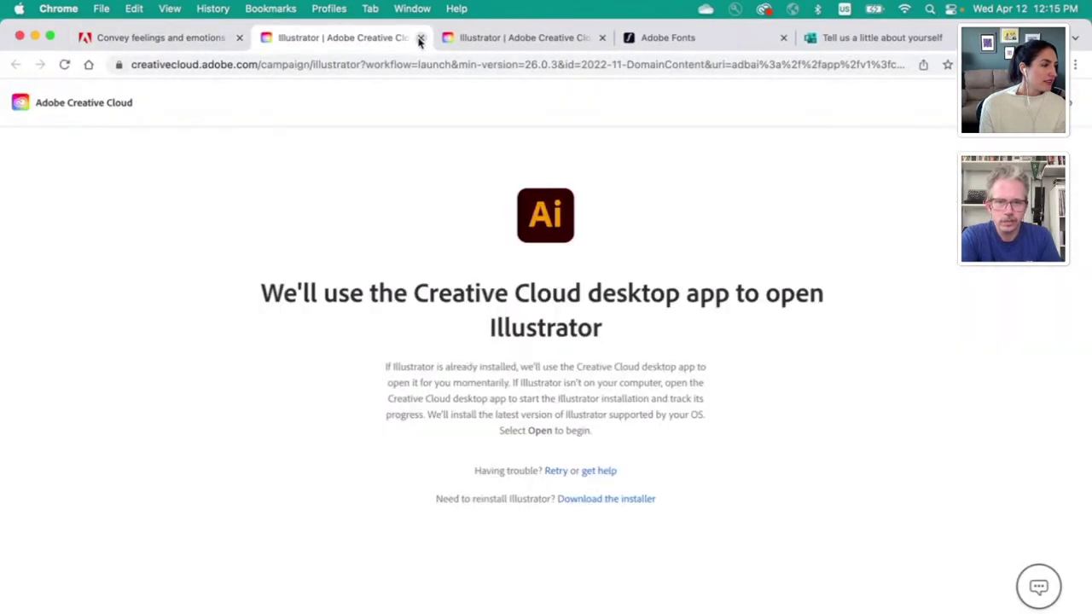
Step: Close the leftover Creative Cloud page, arrange the windows, and start the typography hands-on tutorial
click(419, 41)
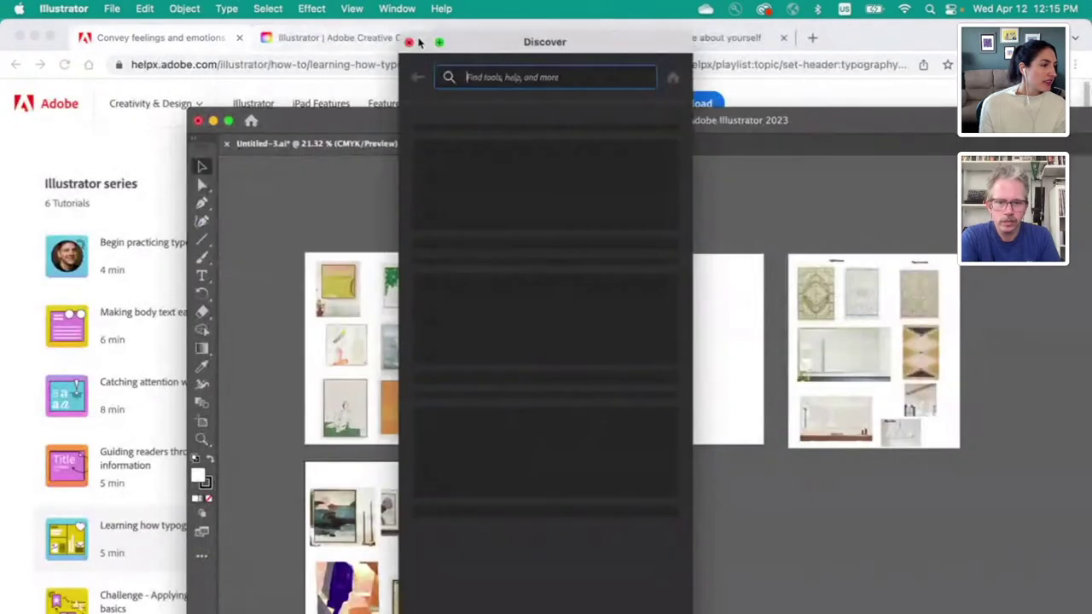
drag(319, 119, 162, 120)
drag(495, 42, 483, 67)
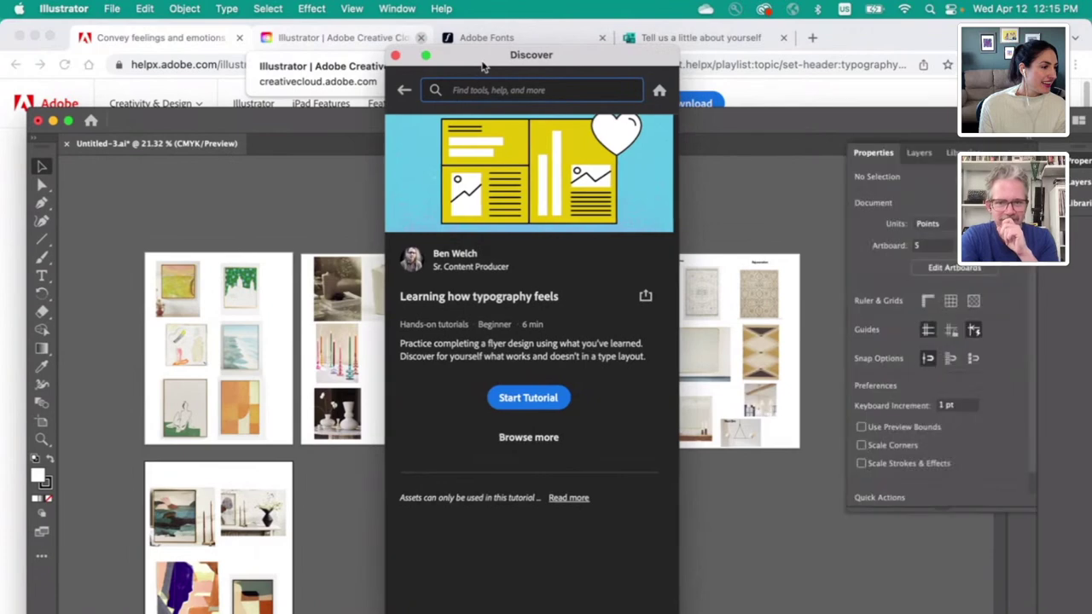
click(529, 398)
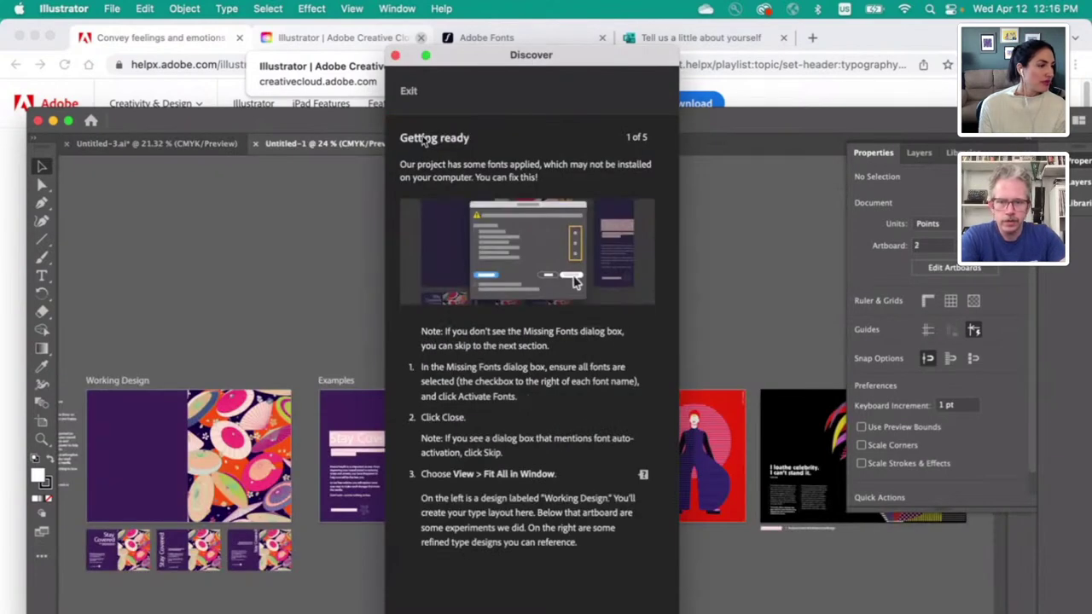
Step: Maximize the tutorial file window, drag the tutorial guide right, and fit all artboards in the window
double_click(241, 122)
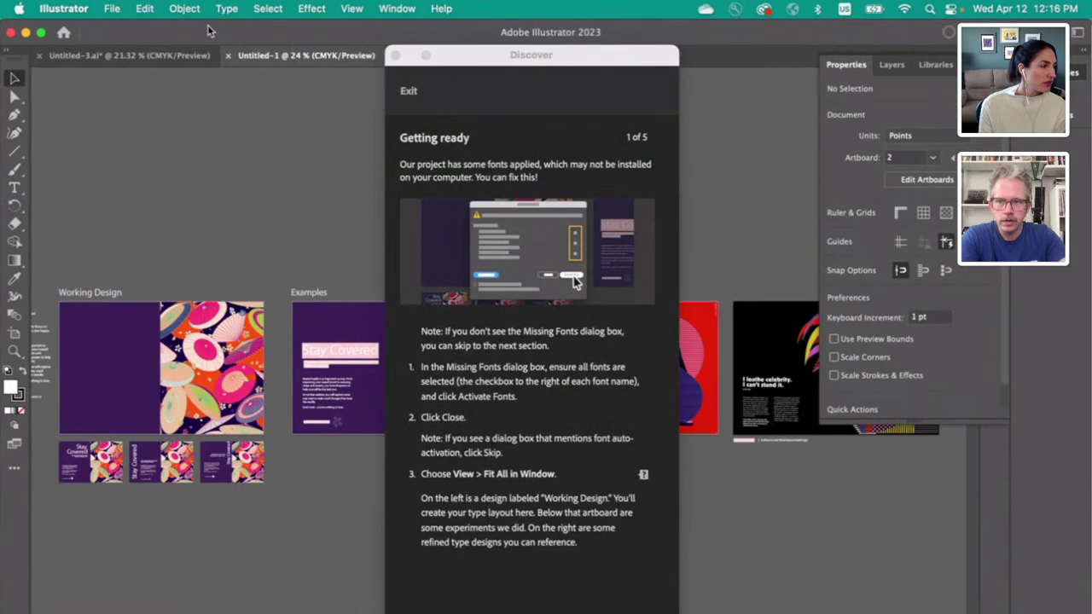
drag(520, 55, 905, 36)
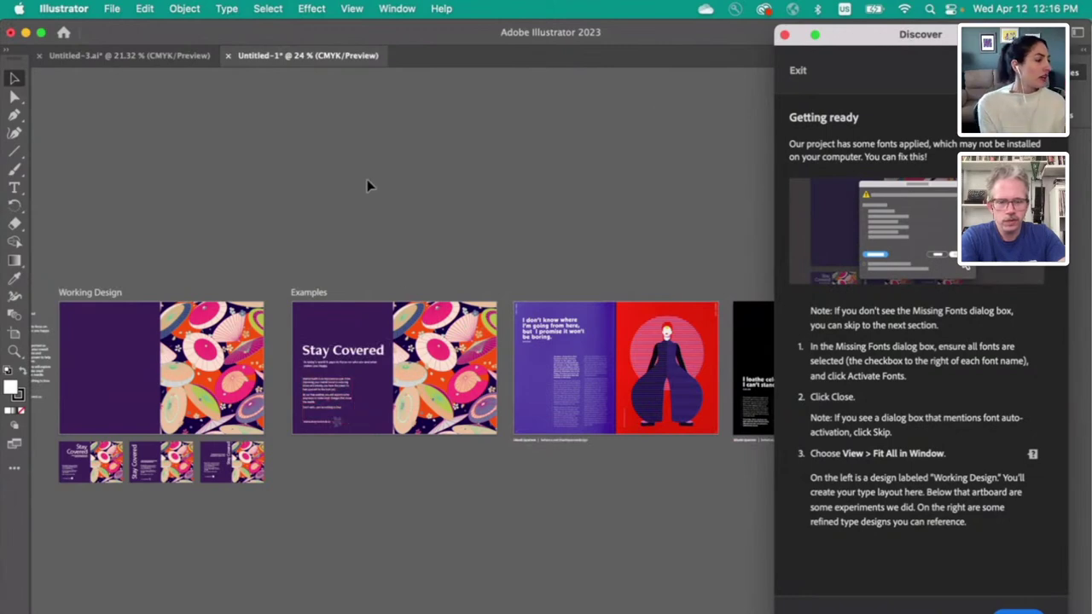
key(super+alt+0)
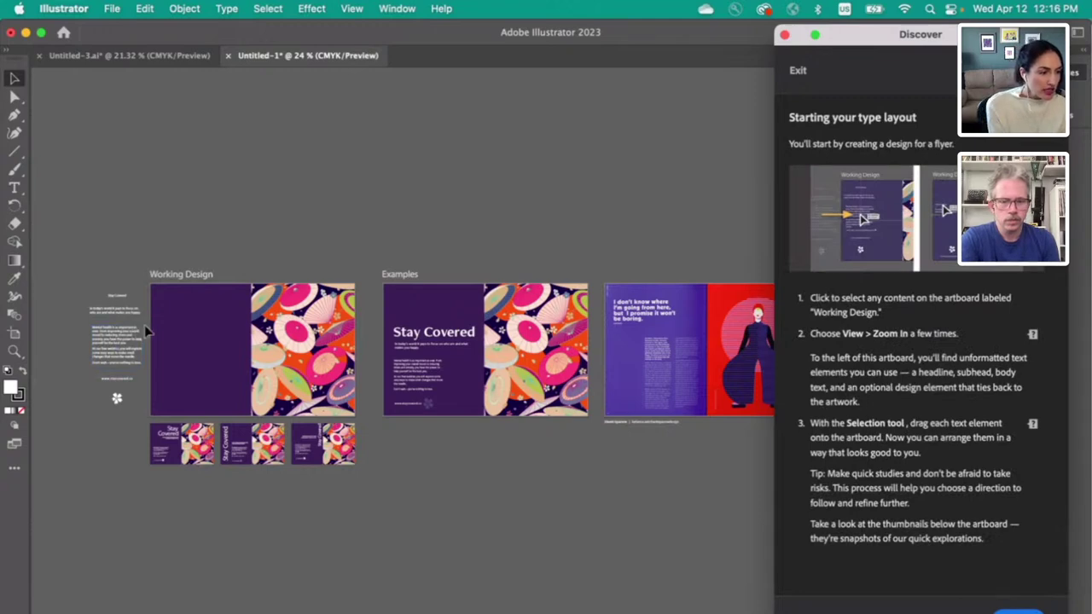
Step: Zoom in on the Working Design artboard and select the flower element on the pasteboard
scroll(146, 229, up, 5)
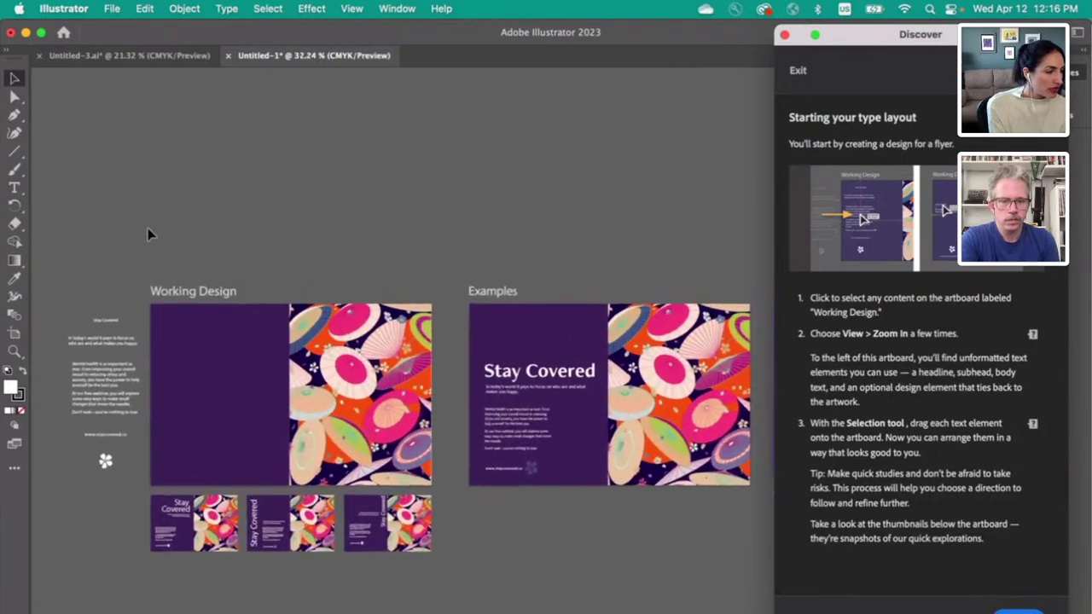
scroll(147, 228, down, 3)
scroll(147, 228, left, 3)
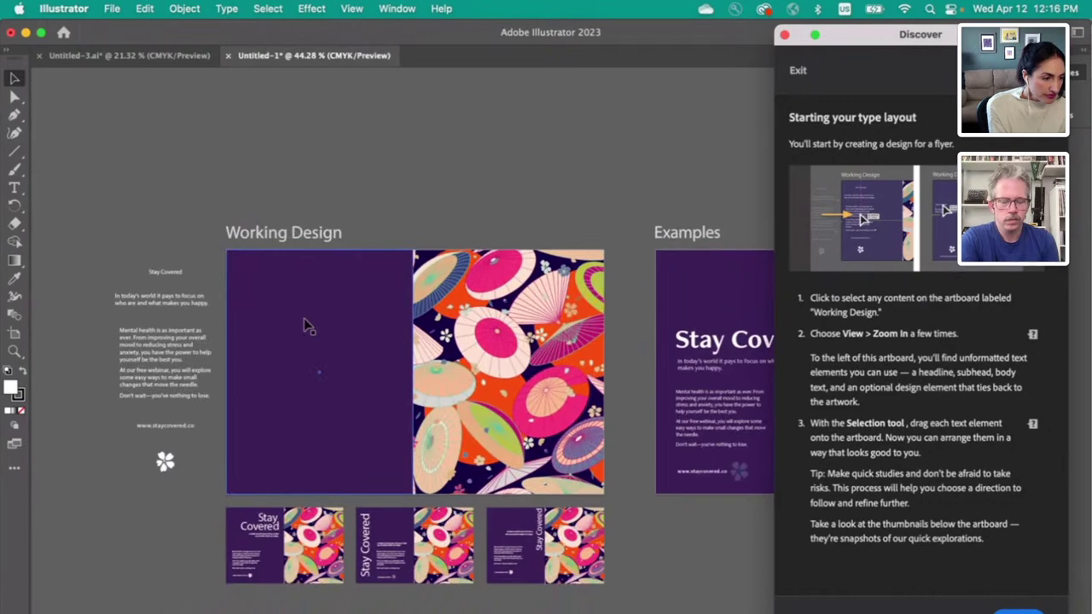
scroll(304, 320, up, 3)
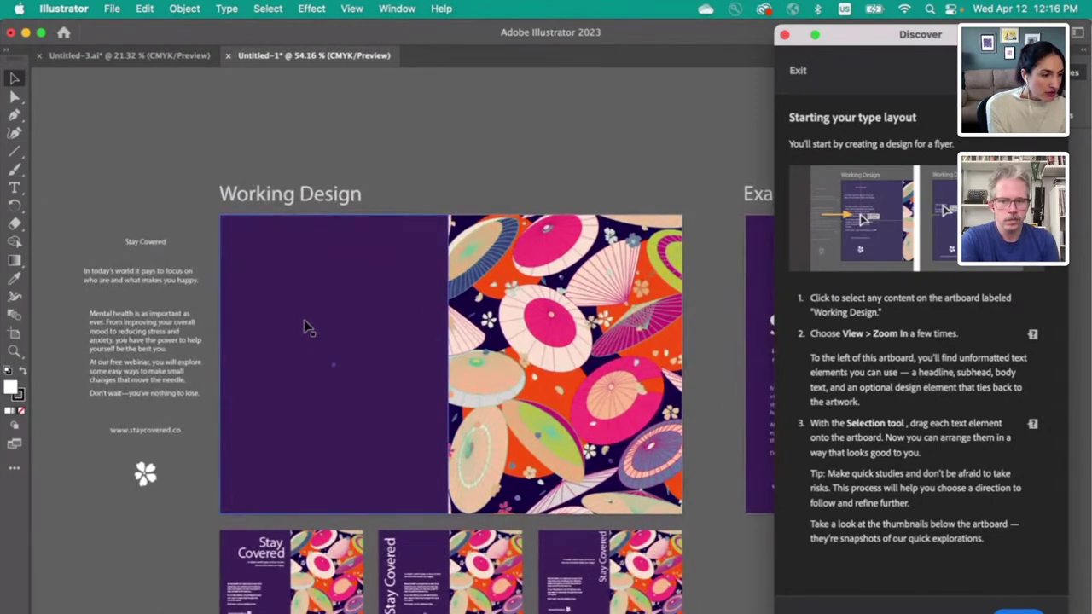
scroll(304, 320, down, 1)
scroll(304, 320, left, 1)
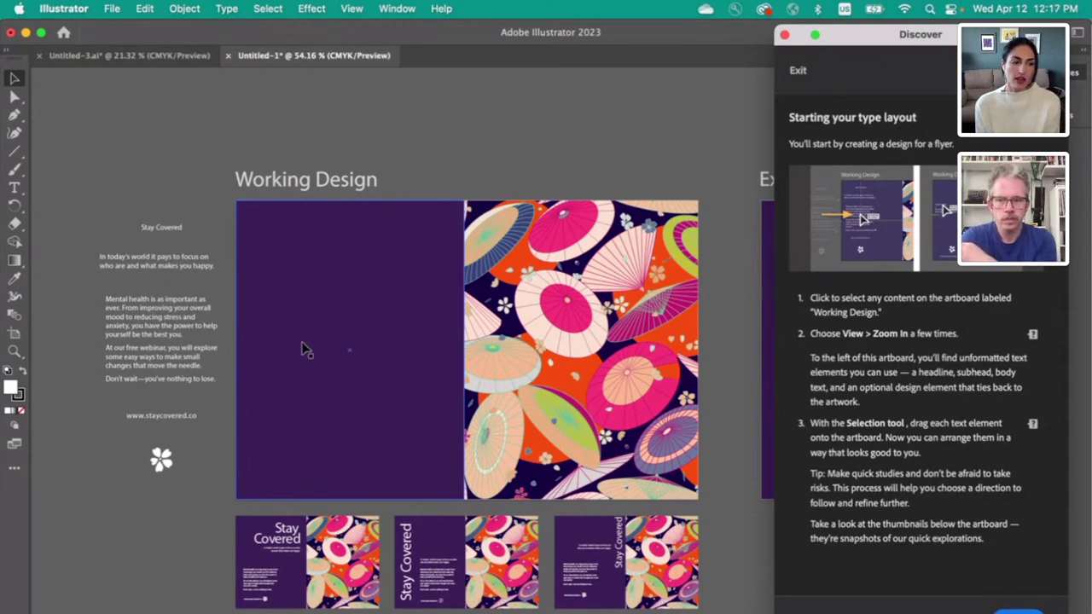
click(160, 468)
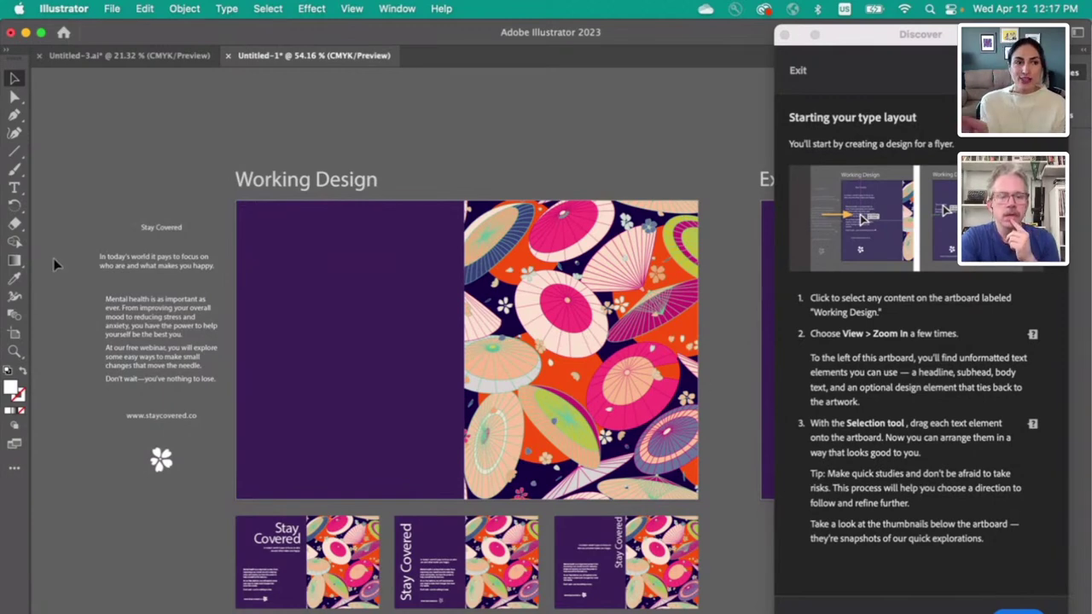
Step: Open Range Livestream.ai from the recent files list
click(112, 10)
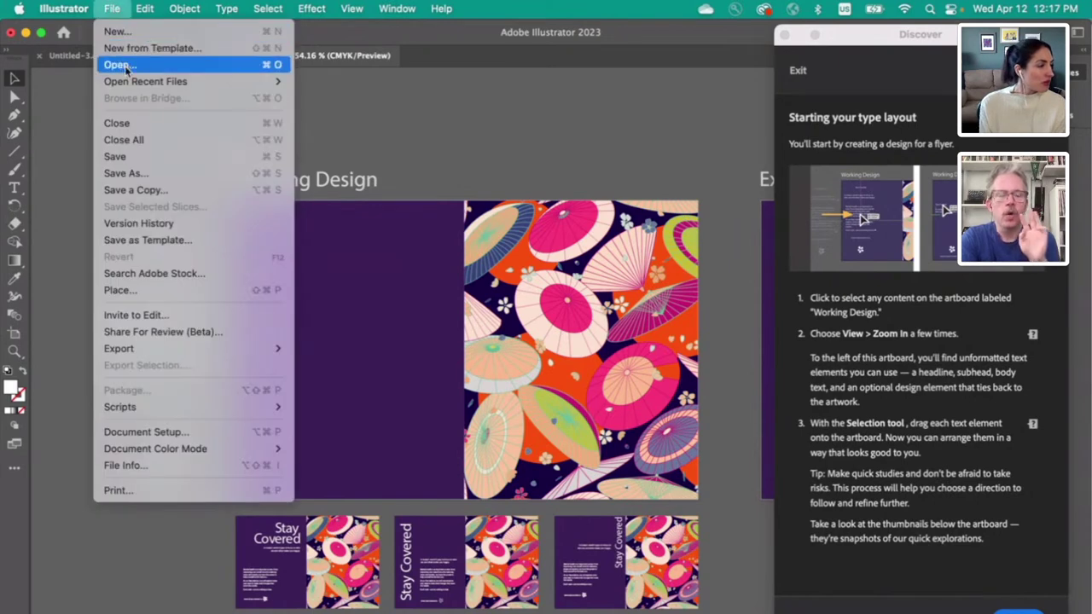
mouse_move(136, 82)
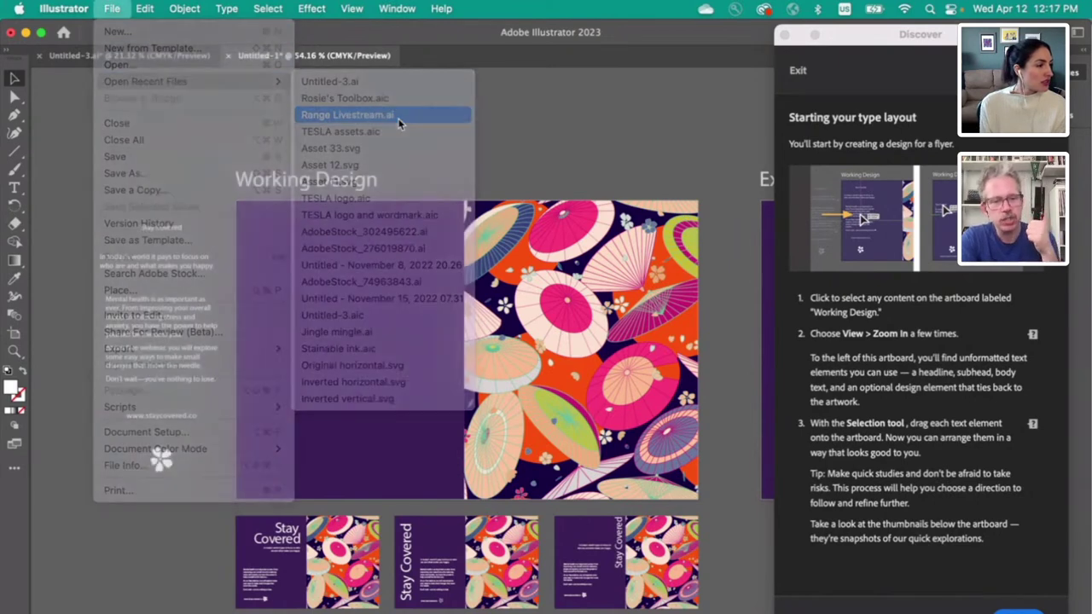
click(398, 124)
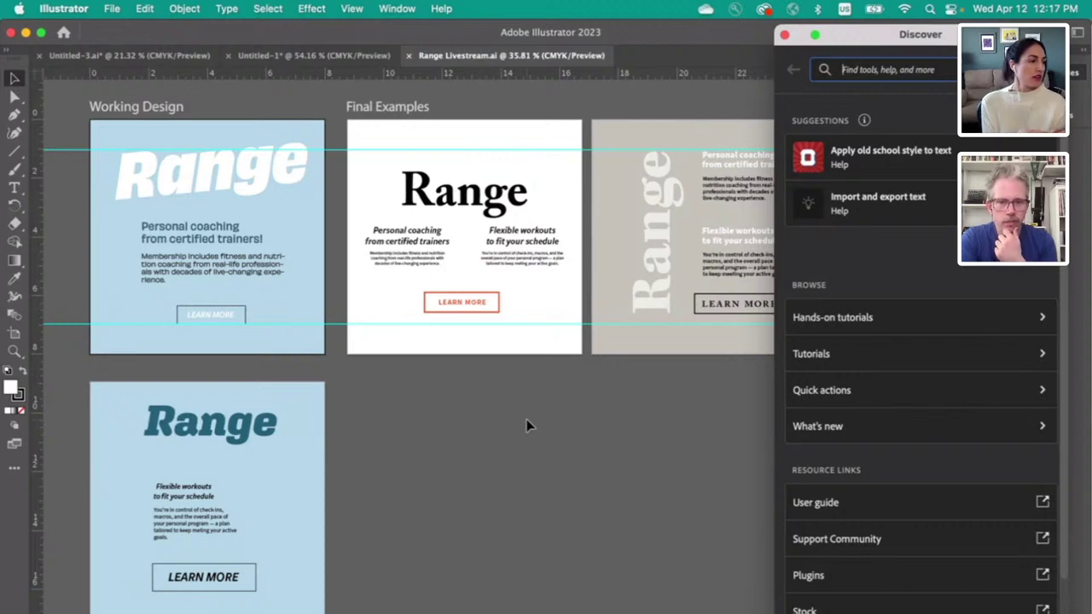
Step: Scroll through the Range layout examples, then return to the Untitled-1 tutorial document
scroll(482, 263, up, 1)
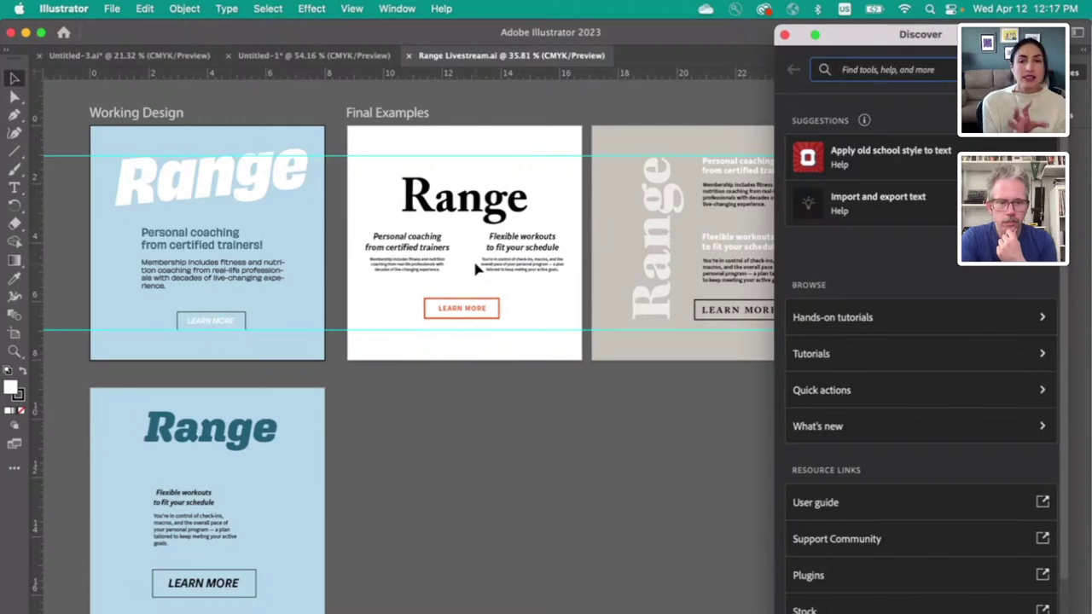
scroll(475, 270, right, 5)
scroll(475, 270, up, 1)
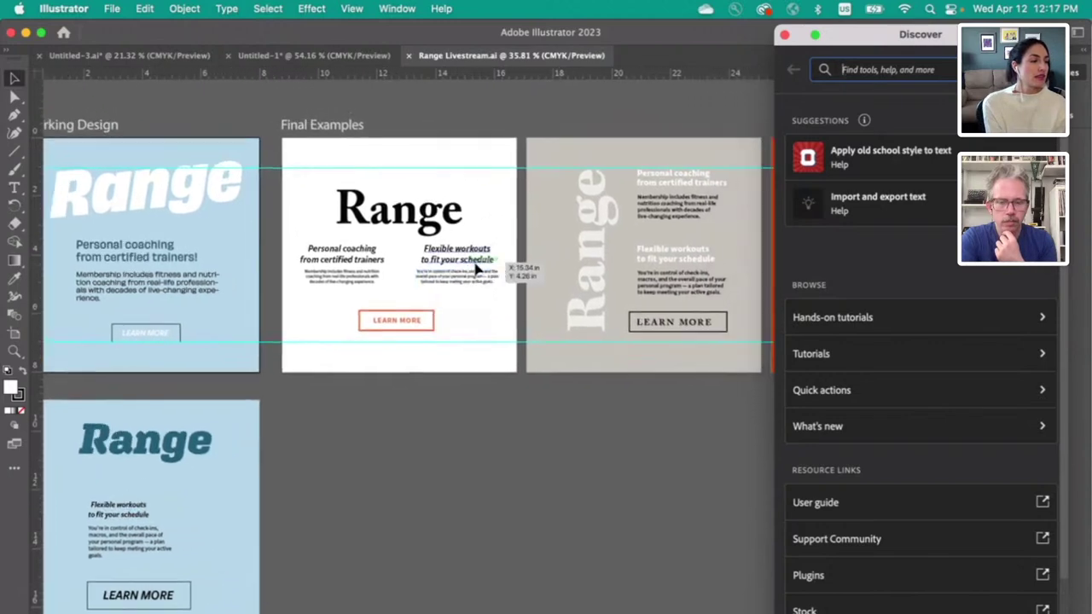
scroll(475, 270, right, 5)
scroll(475, 270, down, 2)
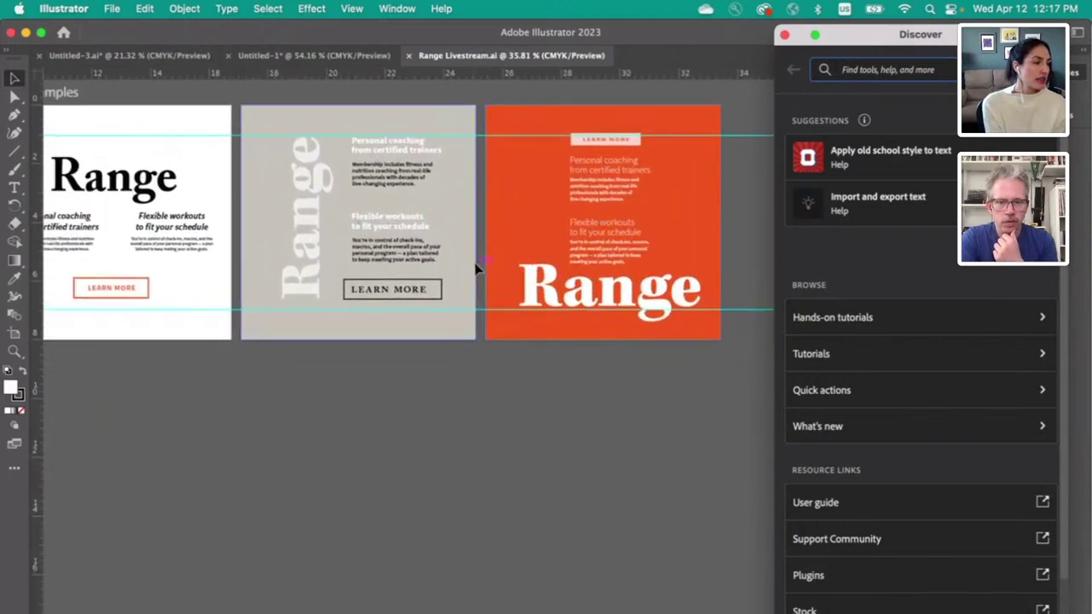
scroll(475, 269, left, 10)
click(335, 56)
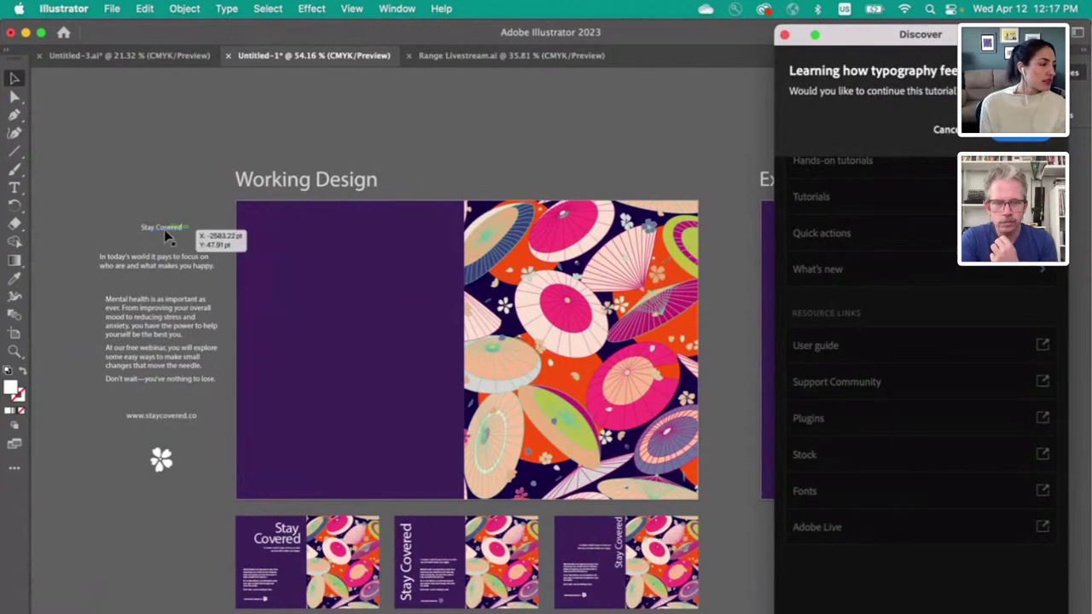
Step: Drag the Stay Covered headline and the subhead onto the purple panel
drag(166, 234, 359, 241)
click(1017, 128)
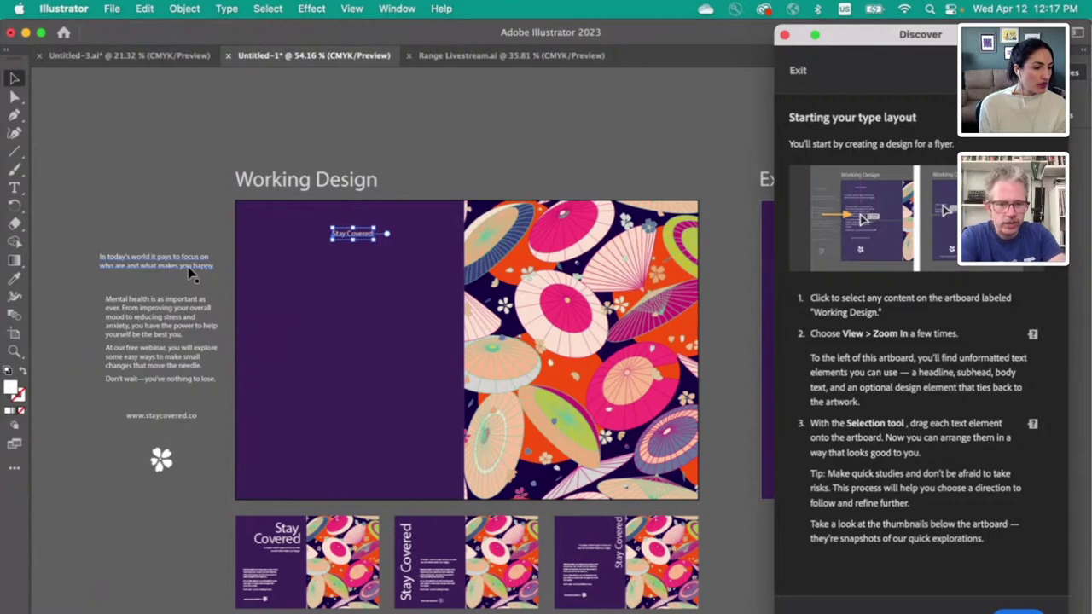
drag(191, 273, 387, 274)
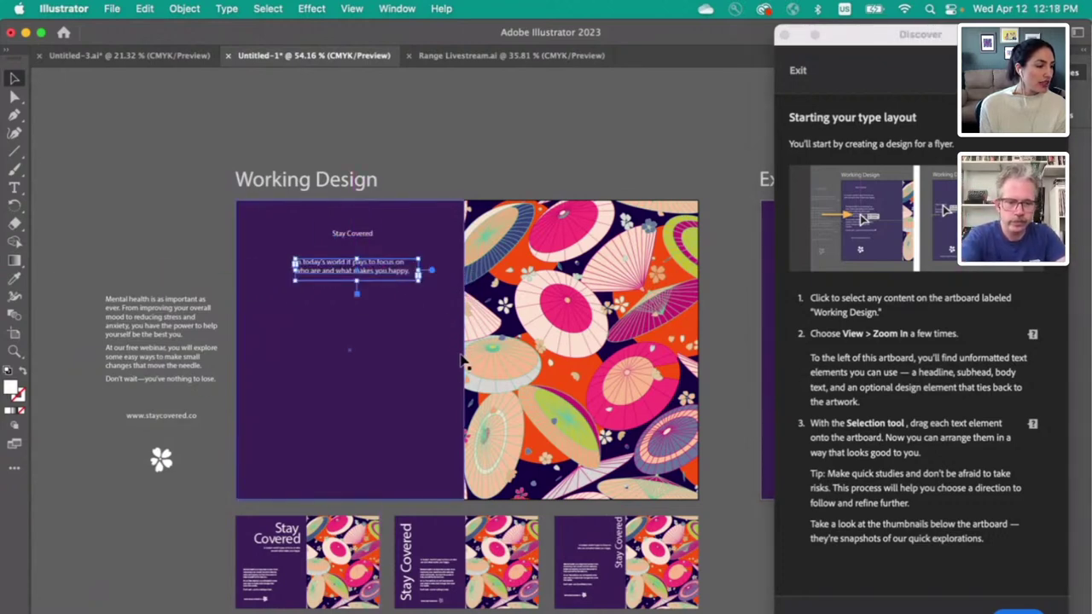
scroll(461, 363, up, 3)
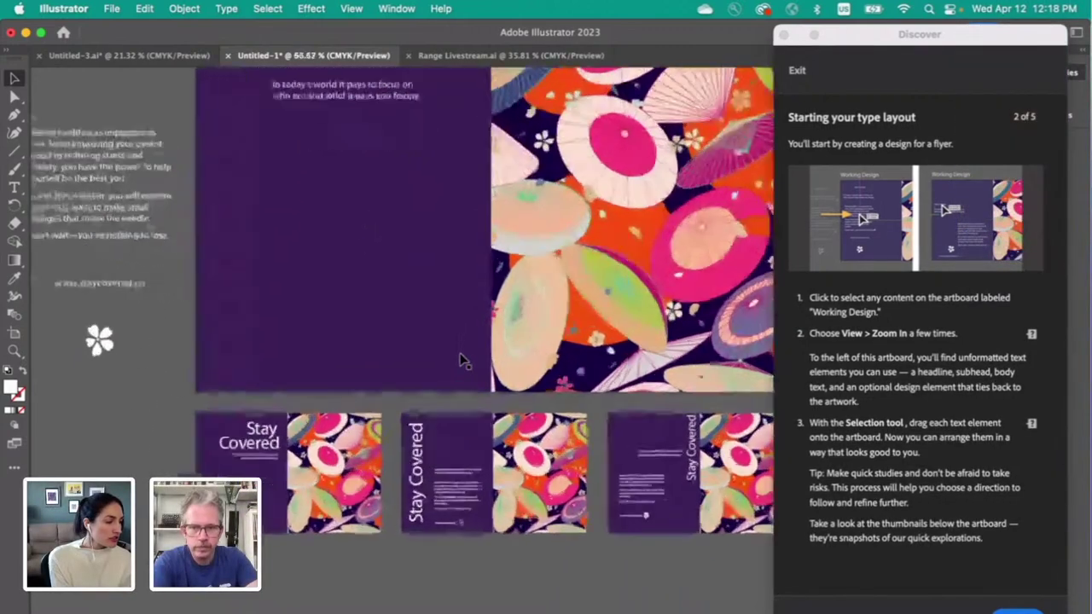
scroll(461, 363, up, 3)
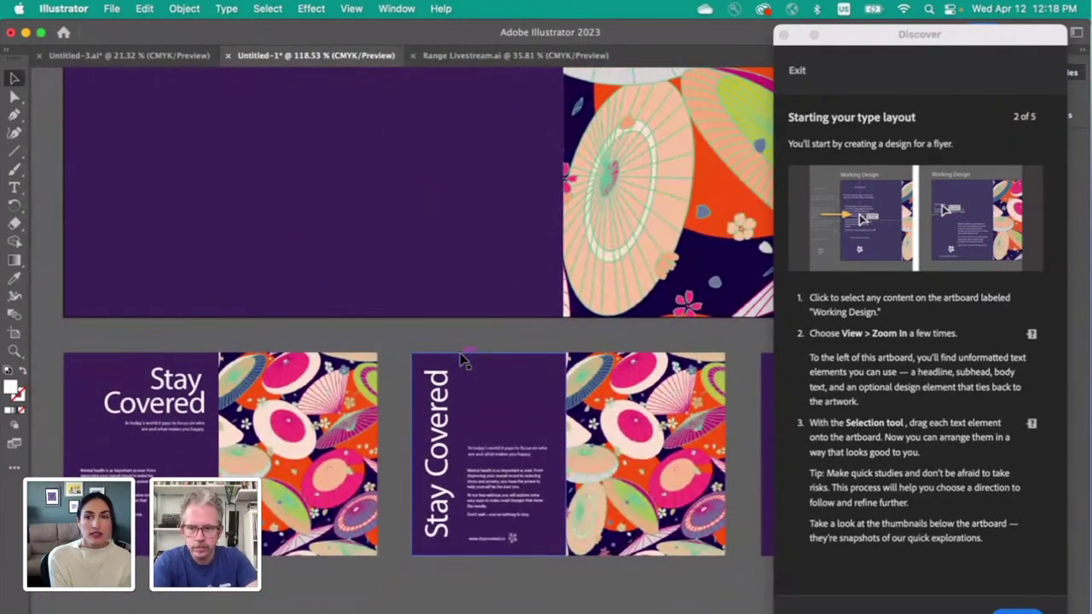
scroll(460, 363, down, 2)
scroll(461, 363, left, 2)
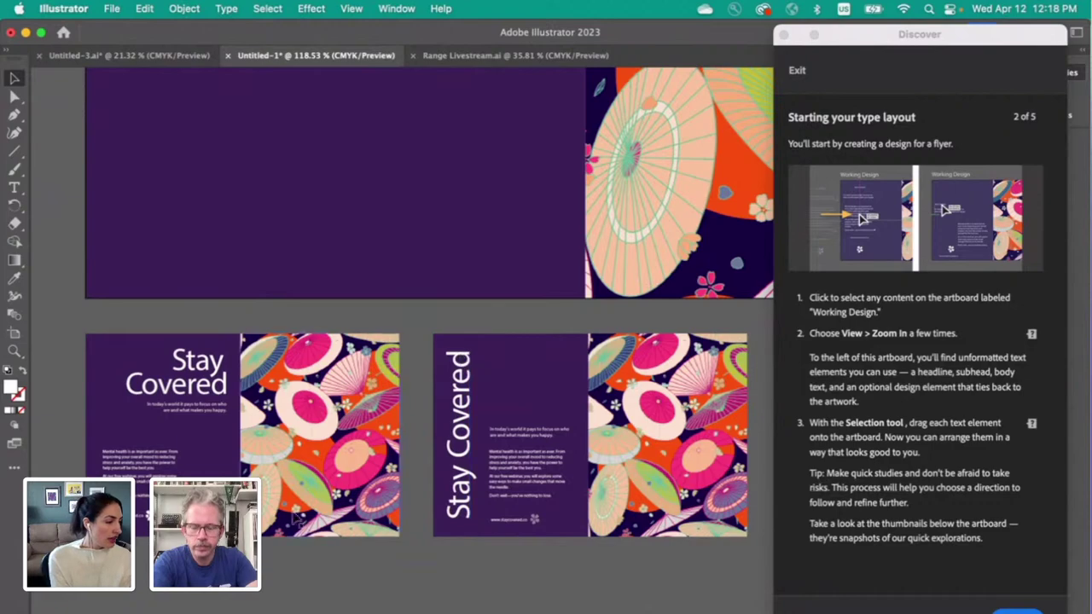
scroll(229, 602, right, 5)
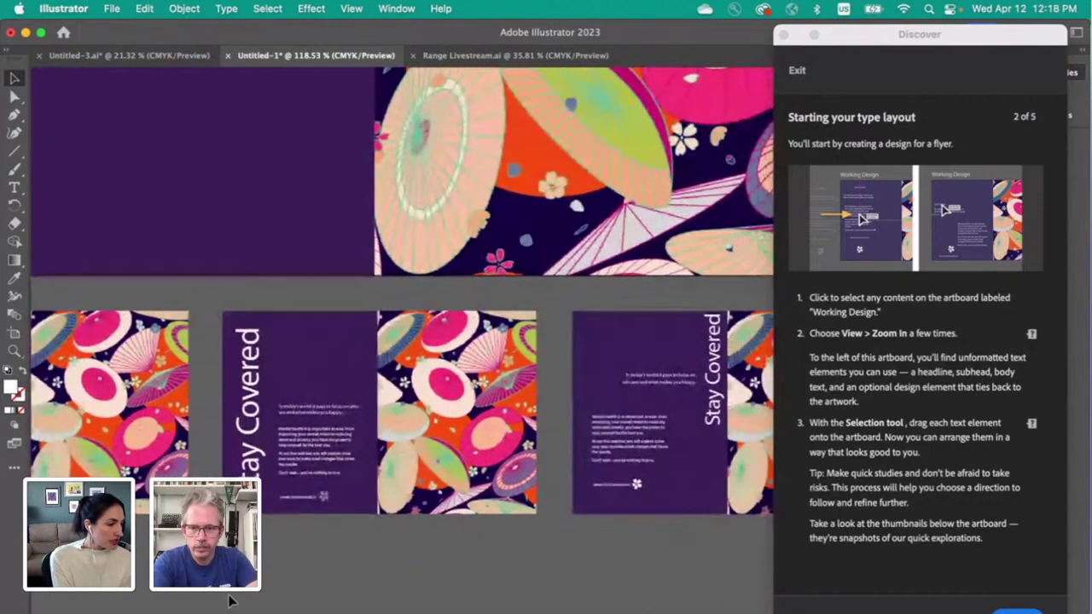
scroll(229, 602, right, 3)
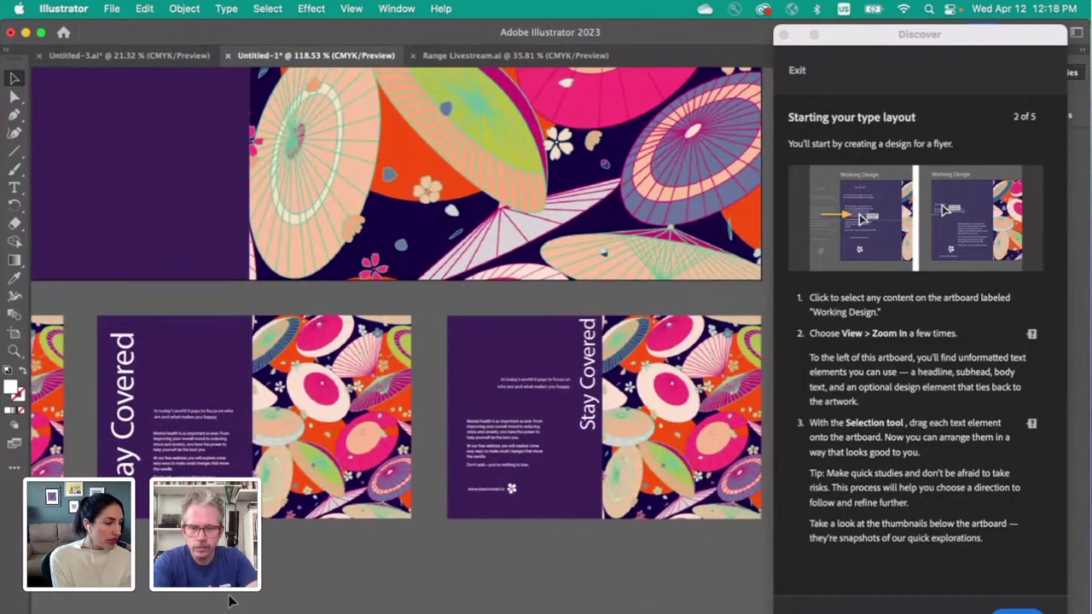
scroll(229, 601, left, 8)
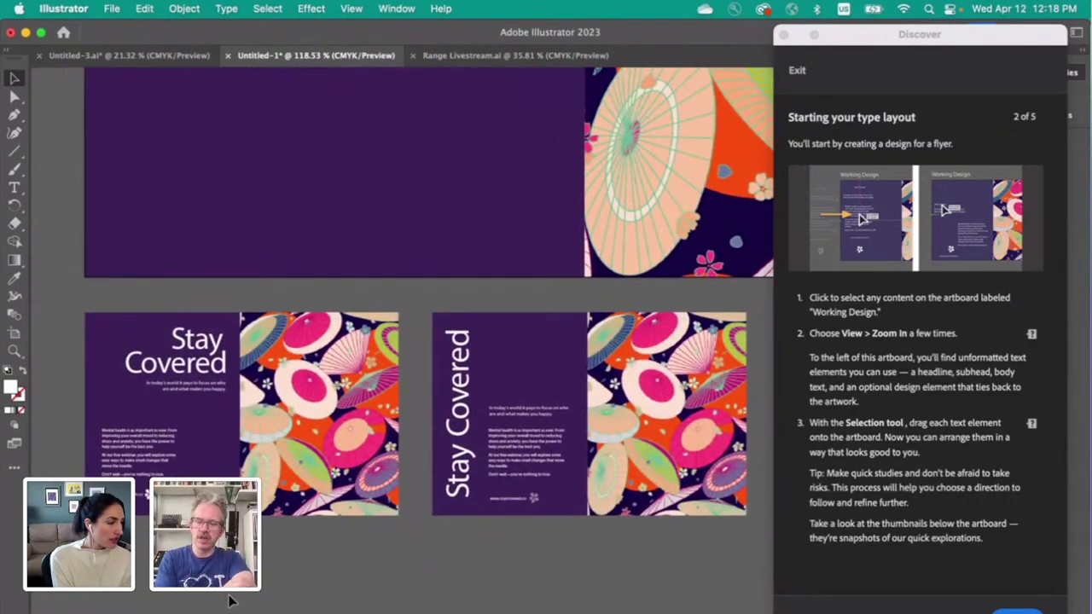
scroll(229, 601, up, 6)
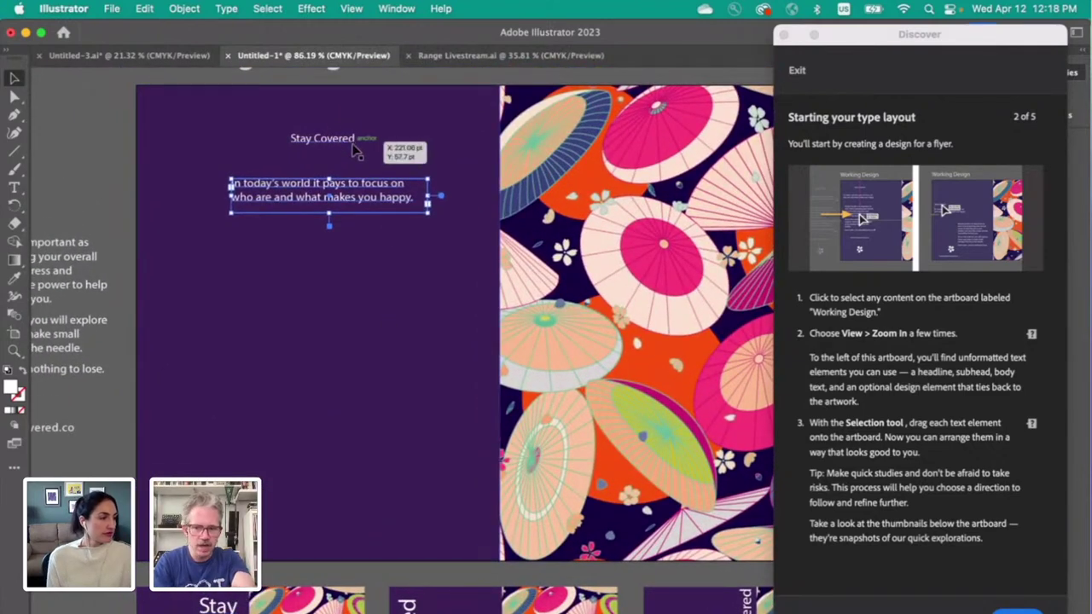
scroll(373, 258, down, 2)
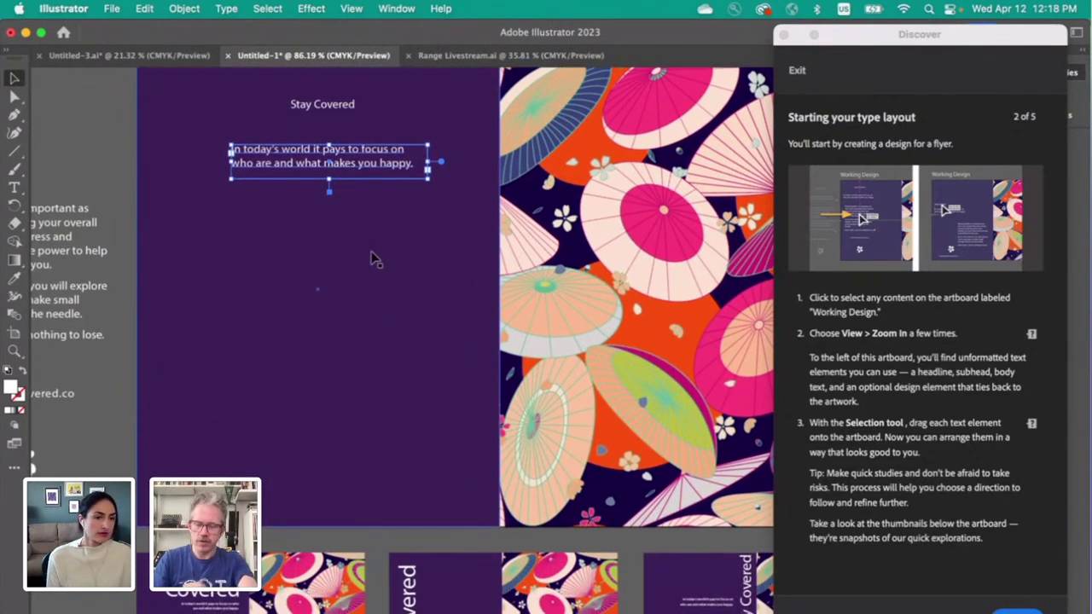
scroll(373, 259, up, 2)
Step: Scale up the Stay Covered headline and reposition it on the purple panel
click(357, 174)
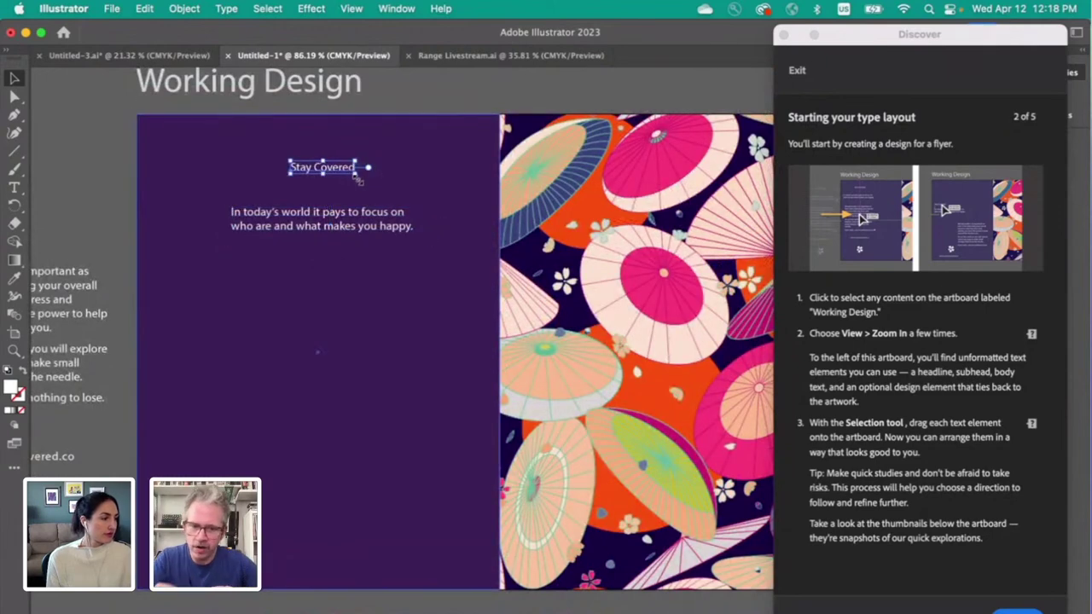
drag(359, 179, 454, 232)
drag(420, 187, 359, 182)
drag(349, 233, 341, 232)
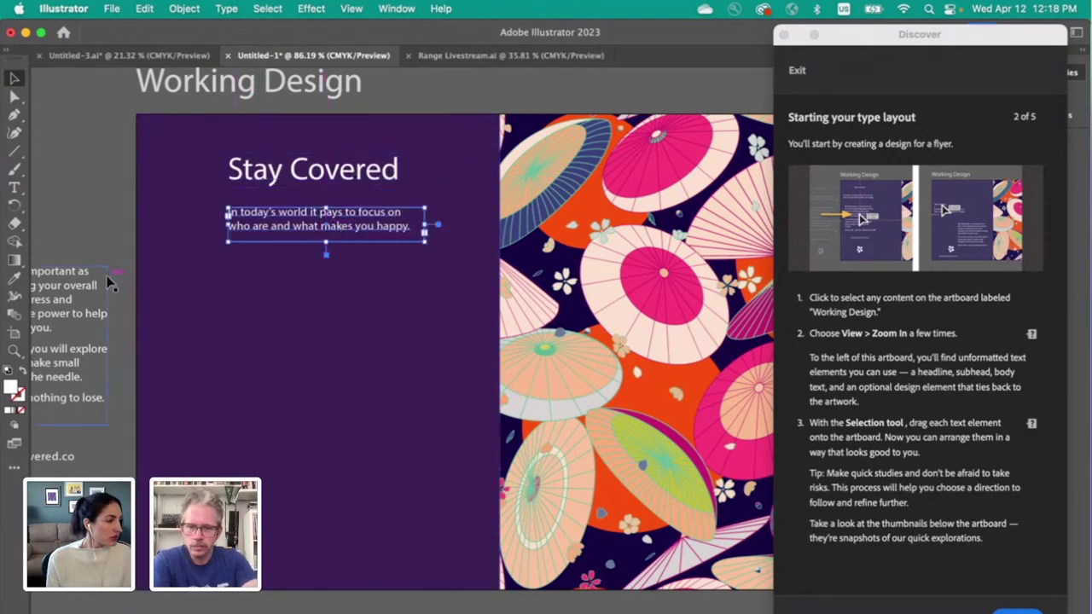
Step: Place the body text, the URL line below it, and the flower beneath the URL
scroll(111, 283, down, 5)
drag(153, 299, 355, 293)
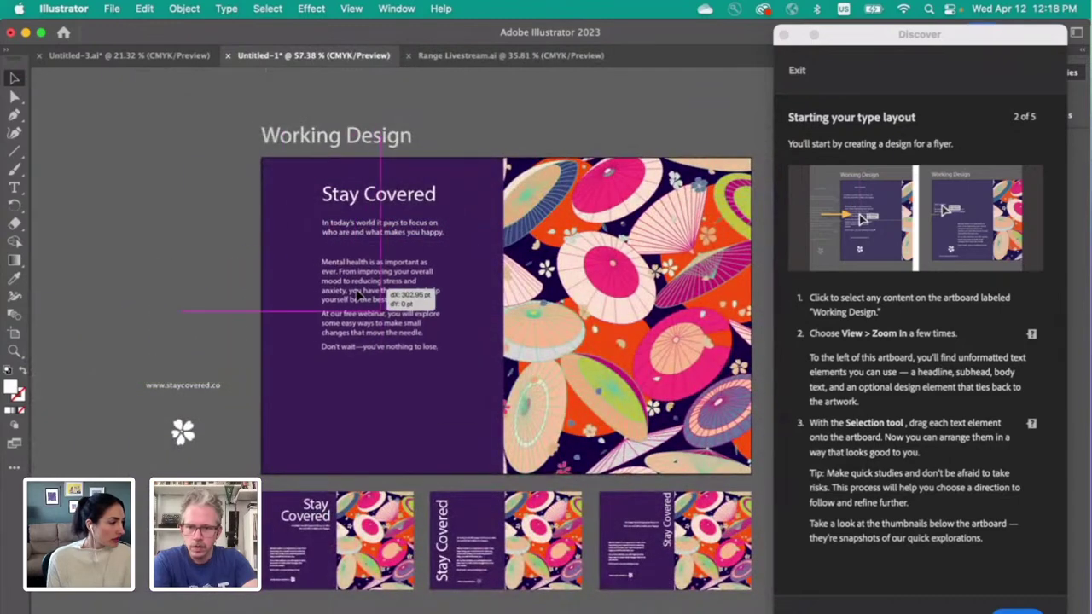
drag(194, 393, 387, 405)
drag(180, 440, 375, 441)
click(205, 405)
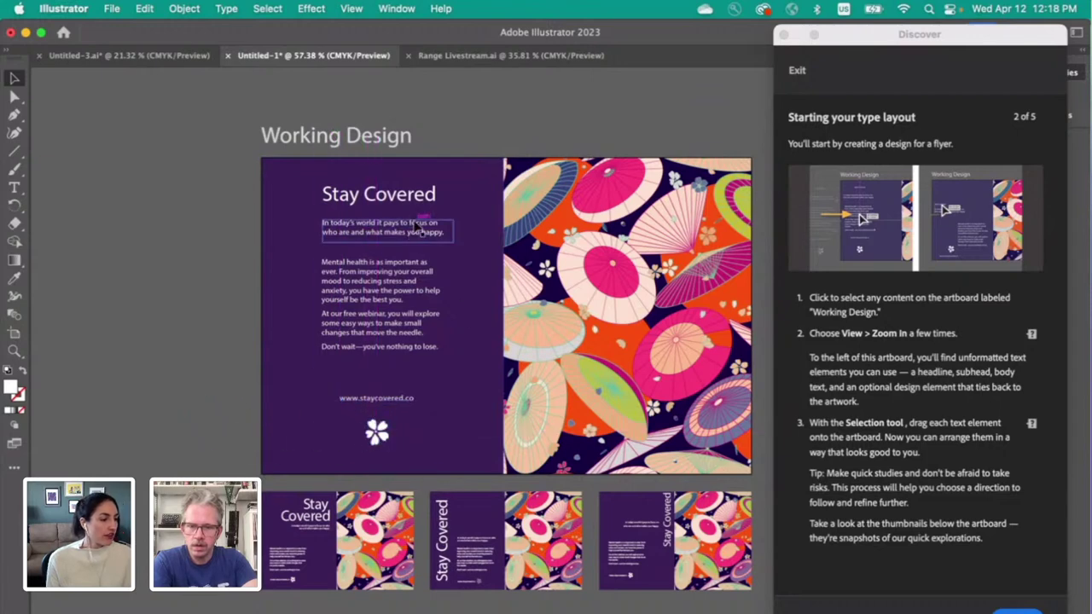
Step: Check the body text and URL placement, then enlarge the Stay Covered headline further
scroll(372, 283, up, 3)
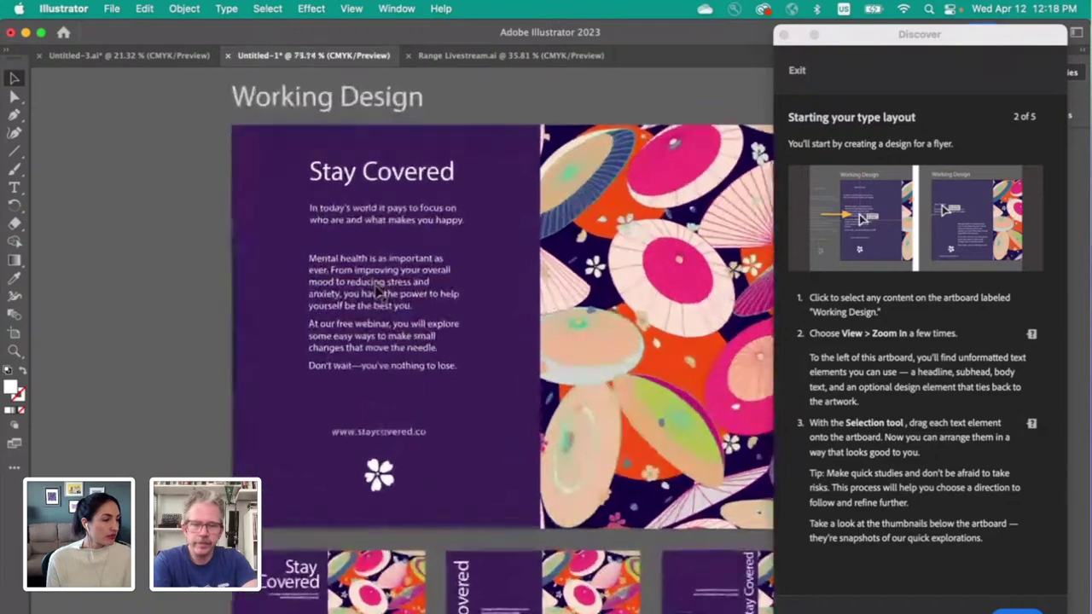
click(375, 289)
click(394, 483)
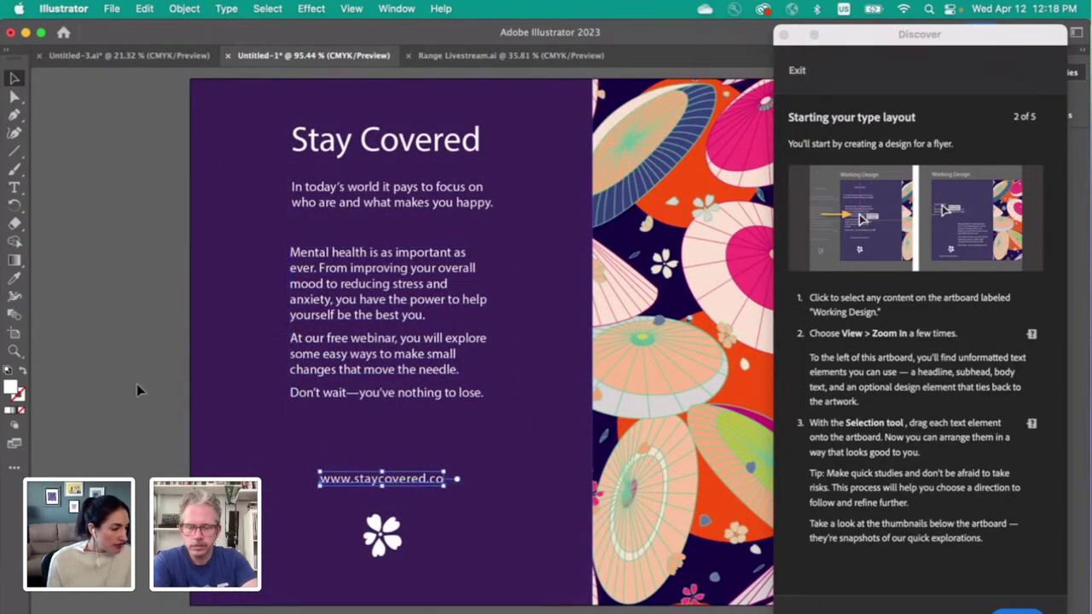
click(445, 156)
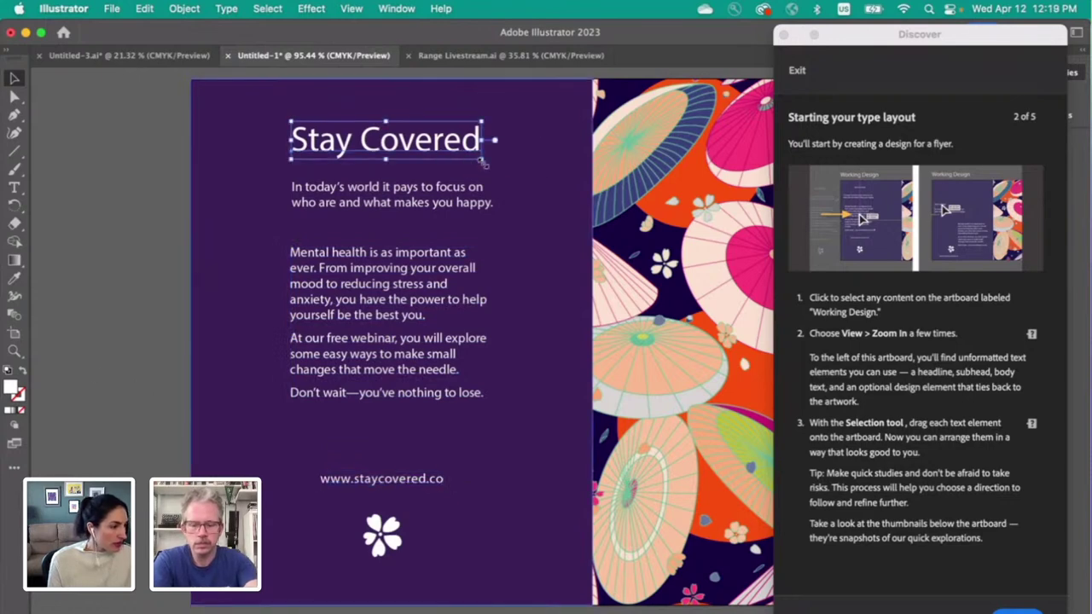
drag(480, 159, 427, 135)
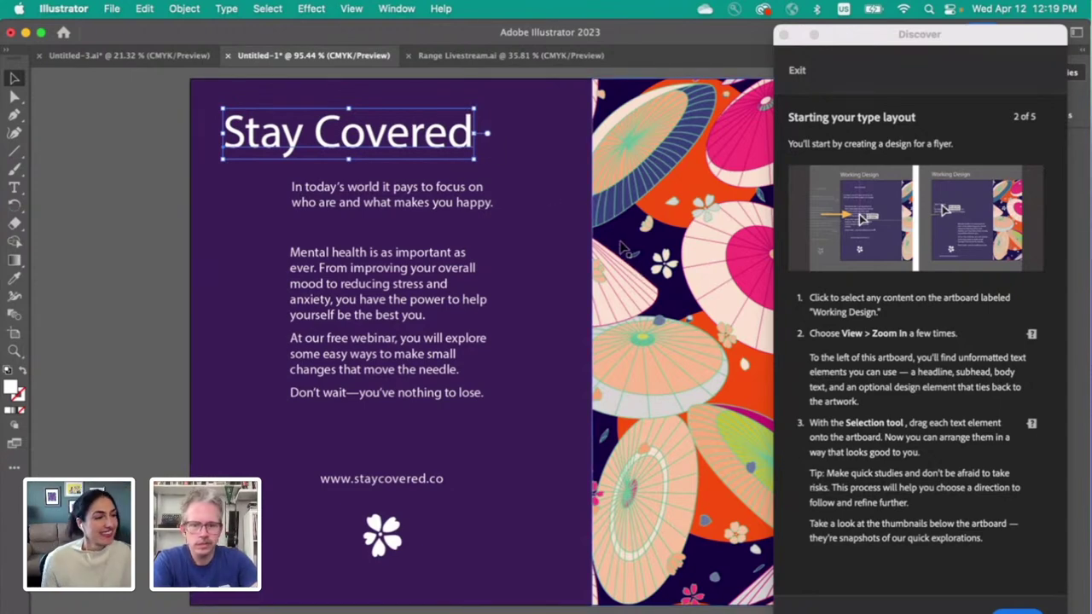
Step: Pan and zoom out to view the whole Working Design flyer layout
scroll(636, 270, down, 3)
scroll(621, 248, down, 3)
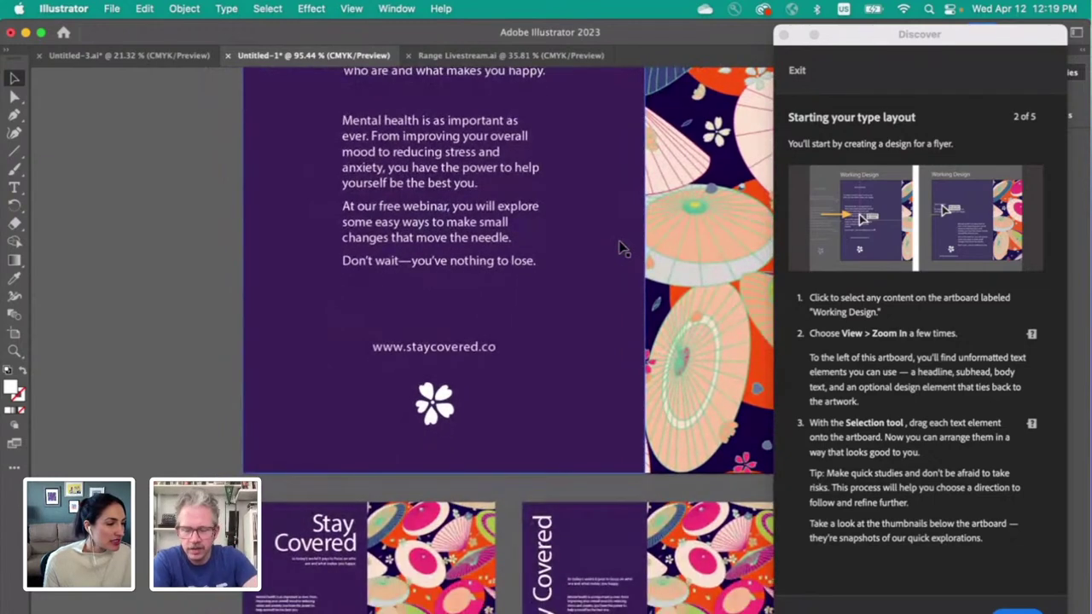
scroll(630, 253, down, 4)
scroll(628, 251, up, 3)
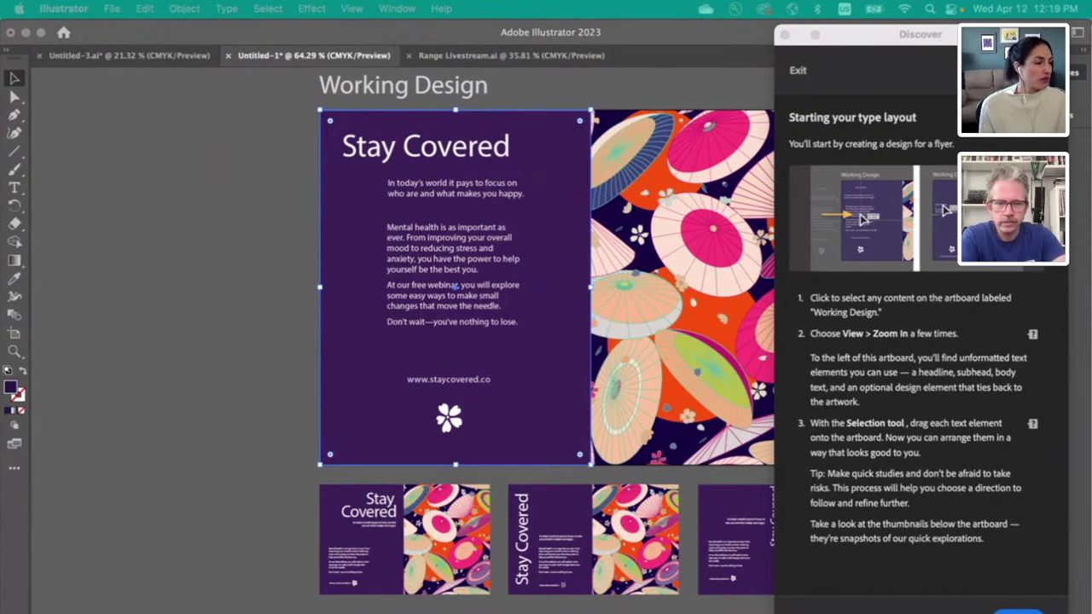
scroll(266, 251, right, 5)
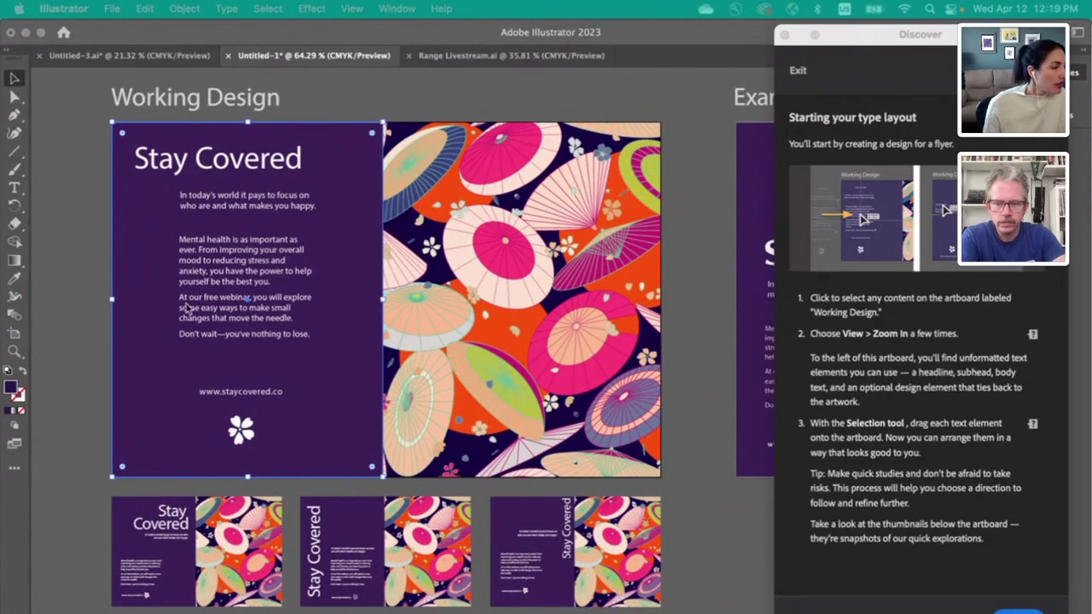
Step: Enlarge the Stay Covered headline further after trial nudges of the body text and subhead
click(208, 186)
click(229, 171)
mouse_move(246, 260)
mouse_down()
mouse_move(256, 277)
mouse_move(226, 277)
mouse_move(243, 262)
mouse_up()
mouse_move(229, 196)
mouse_down()
mouse_move(195, 207)
mouse_move(227, 198)
mouse_up()
click(273, 167)
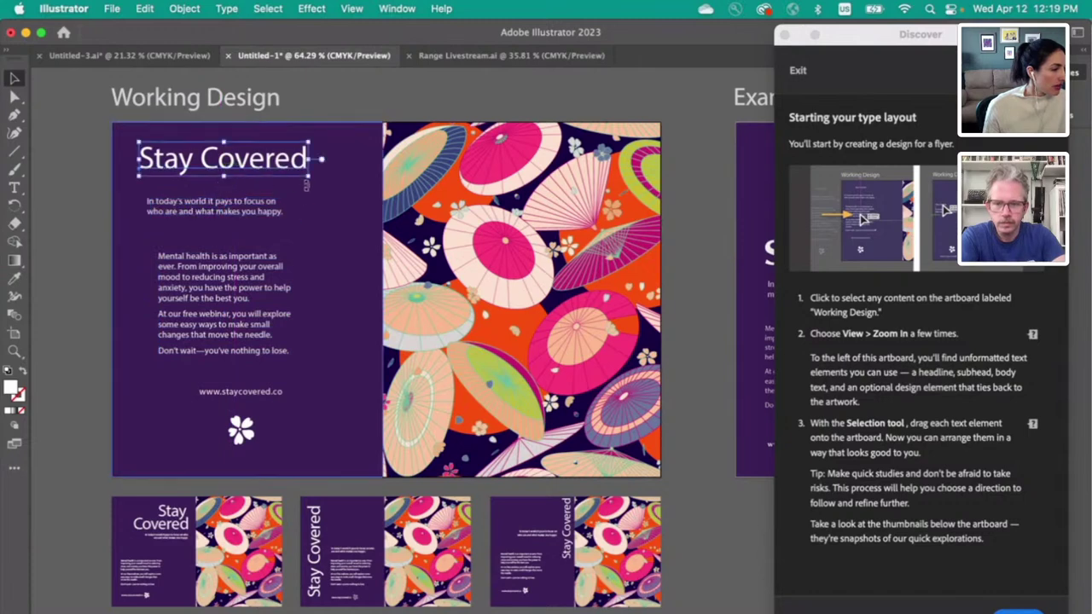
drag(309, 178, 336, 184)
drag(267, 173, 263, 175)
Step: Reposition the subhead, move the body text up-left, and put the URL and flower at bottom right
click(267, 213)
drag(267, 214, 267, 219)
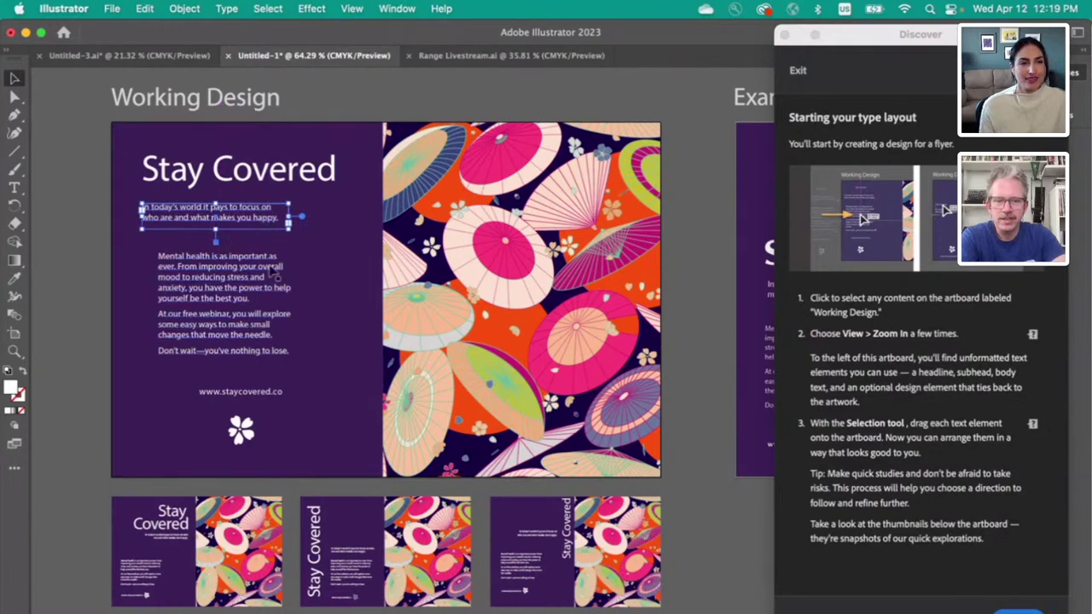
drag(213, 220, 248, 214)
drag(260, 298, 245, 316)
drag(263, 397, 341, 465)
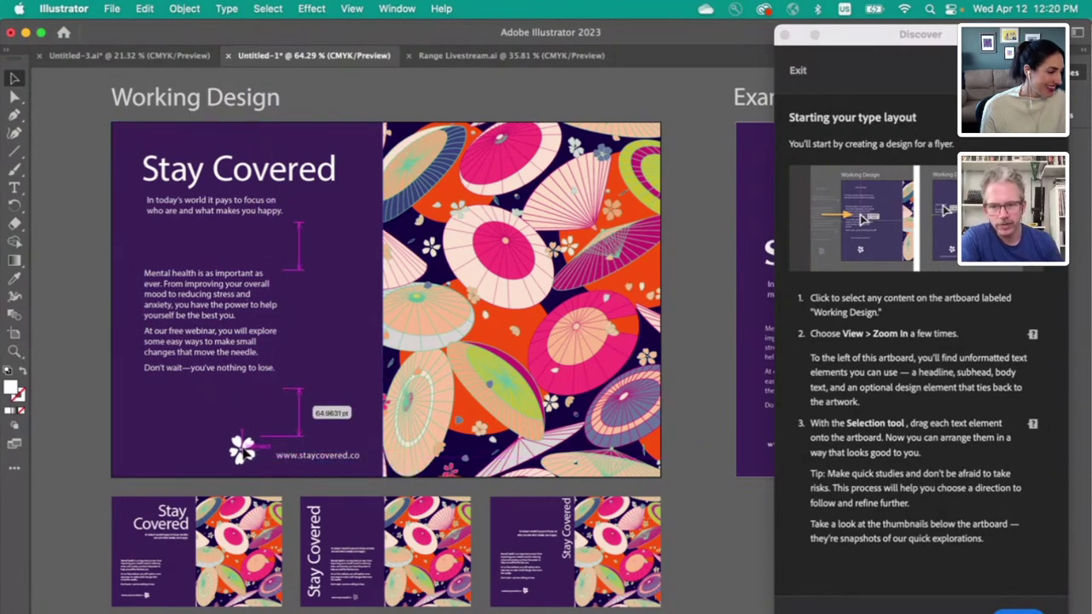
drag(247, 433, 331, 428)
click(215, 426)
Step: Widen the body text frame, lower the body text and subhead slightly, and nudge the headline
click(204, 318)
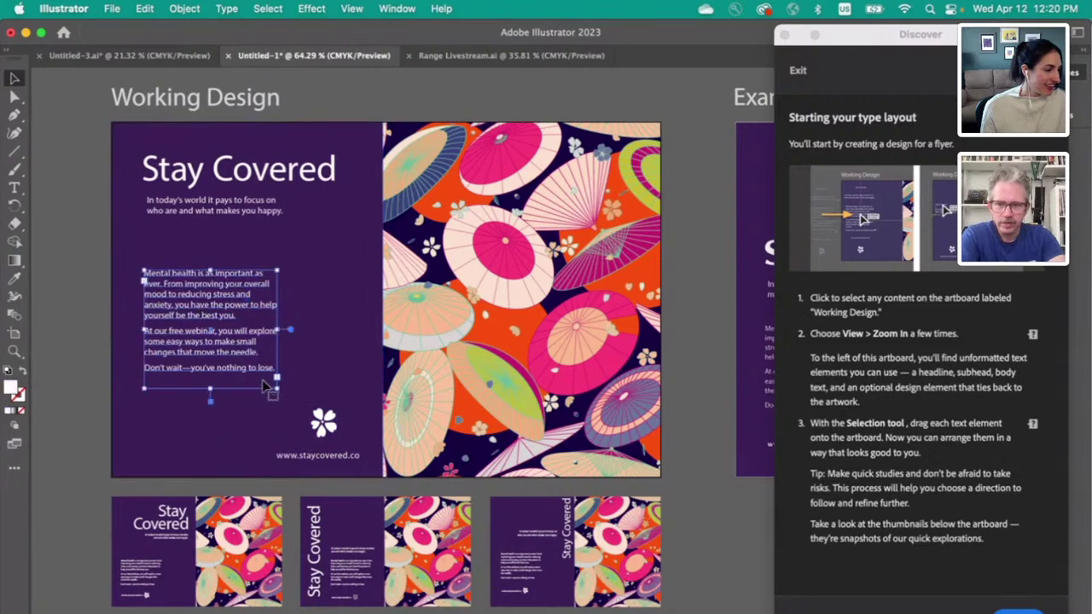
drag(274, 391, 293, 401)
drag(213, 367, 214, 372)
drag(231, 203, 230, 209)
click(247, 180)
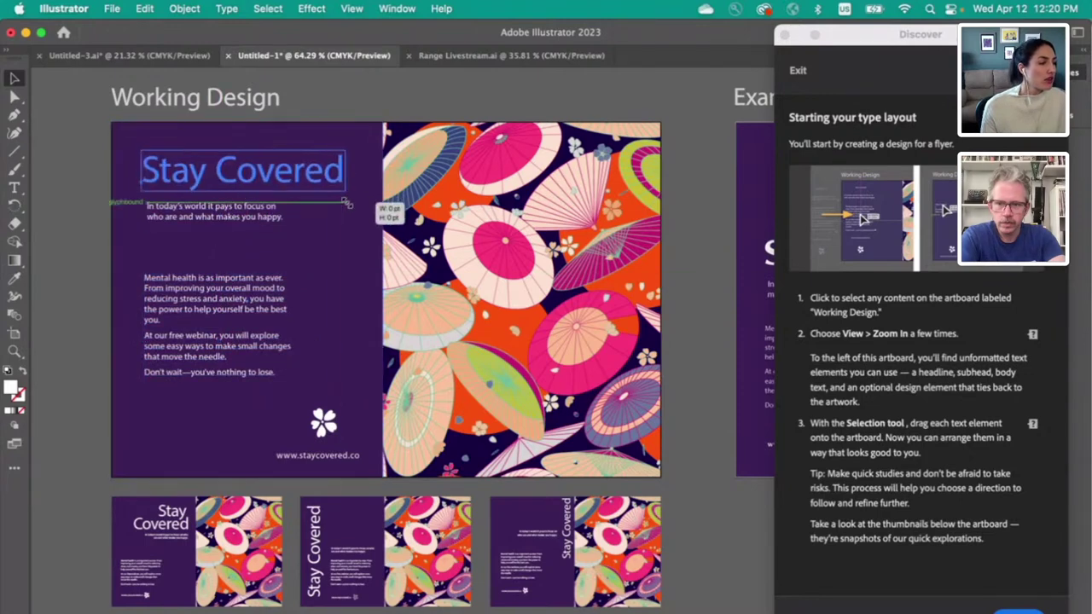
drag(324, 186, 331, 260)
click(300, 229)
Step: Adjust the subhead and body text positions to even out their vertical spacing under the headline
click(321, 286)
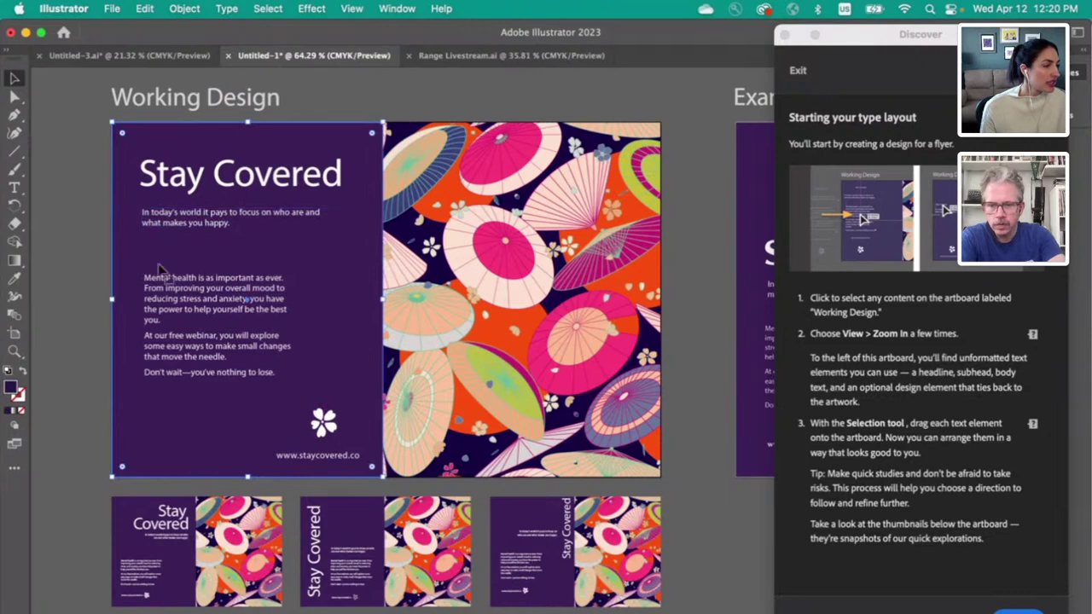
click(58, 247)
drag(231, 218, 245, 194)
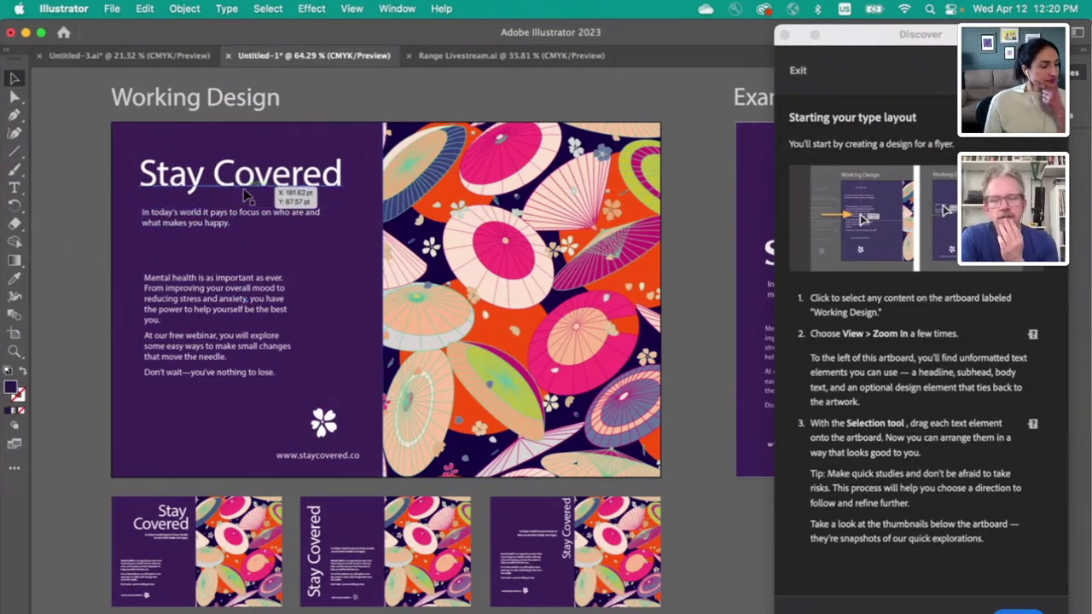
drag(205, 308, 206, 297)
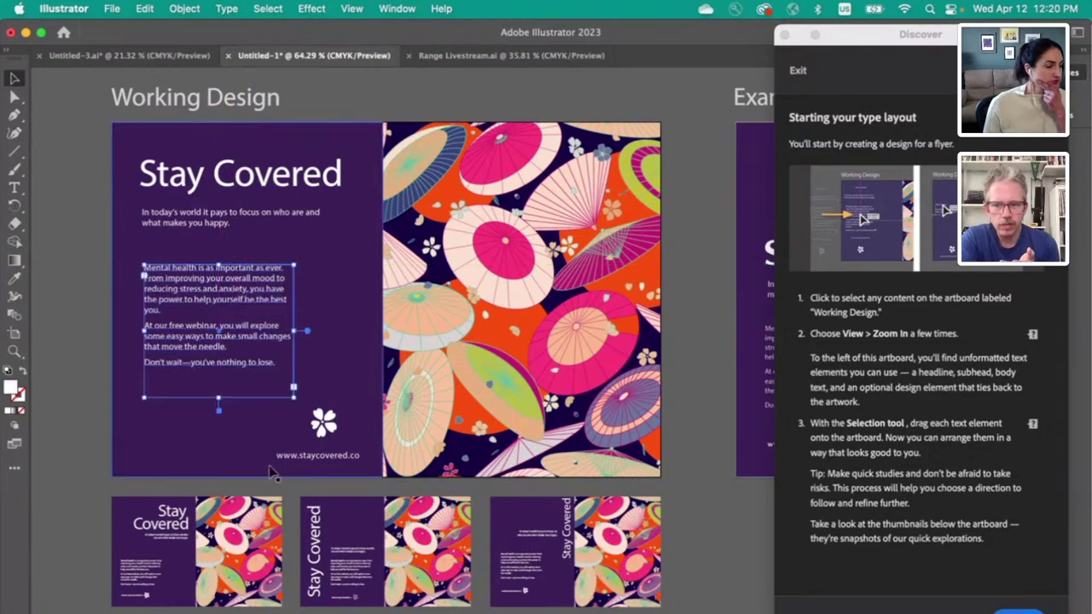
click(253, 494)
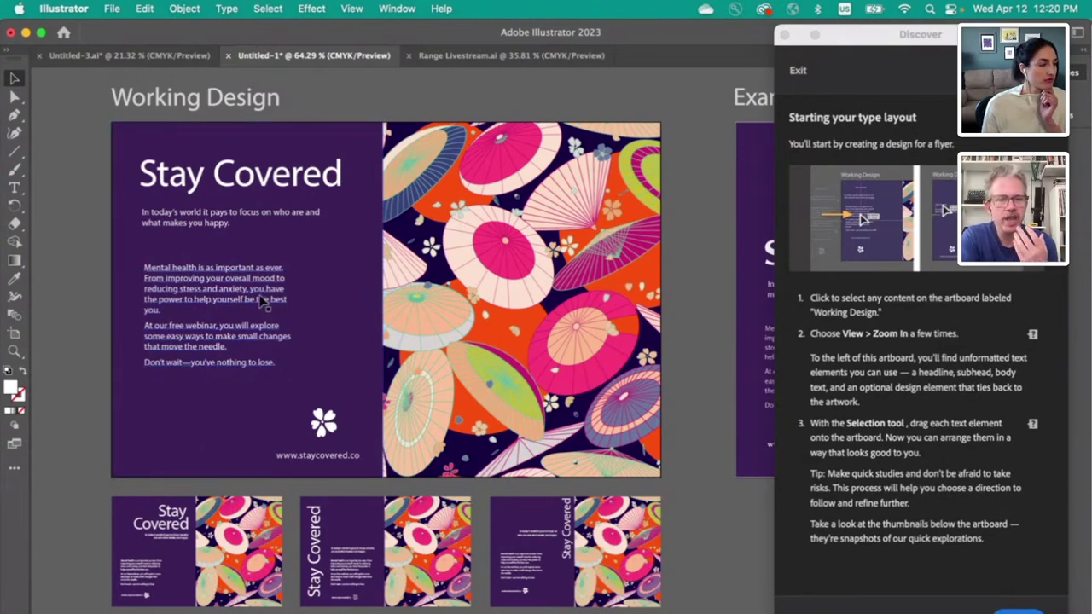
drag(262, 301, 260, 316)
drag(256, 220, 258, 236)
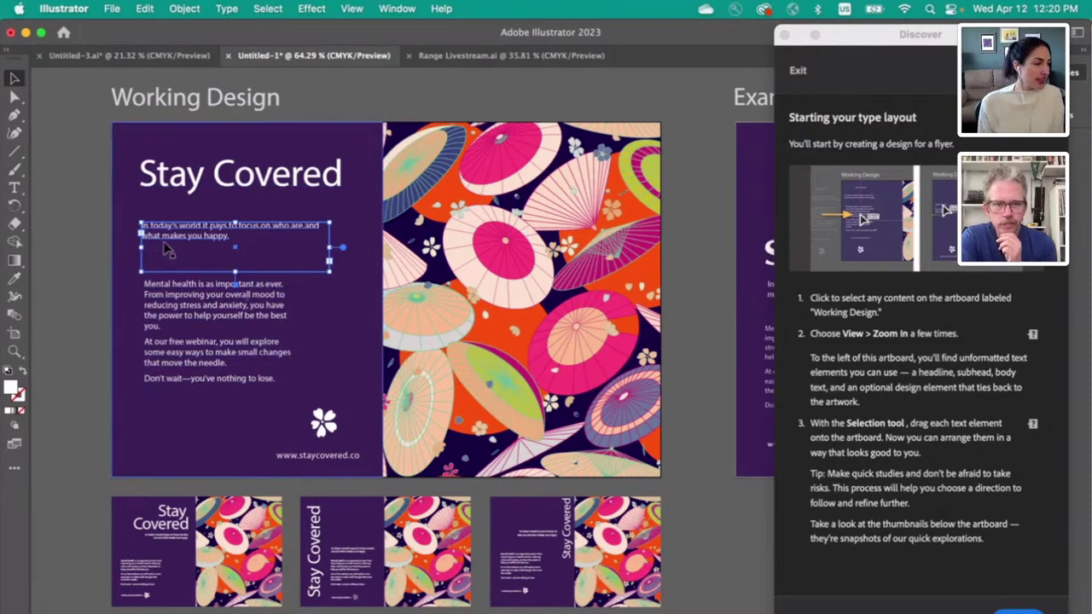
drag(168, 244, 168, 235)
click(42, 238)
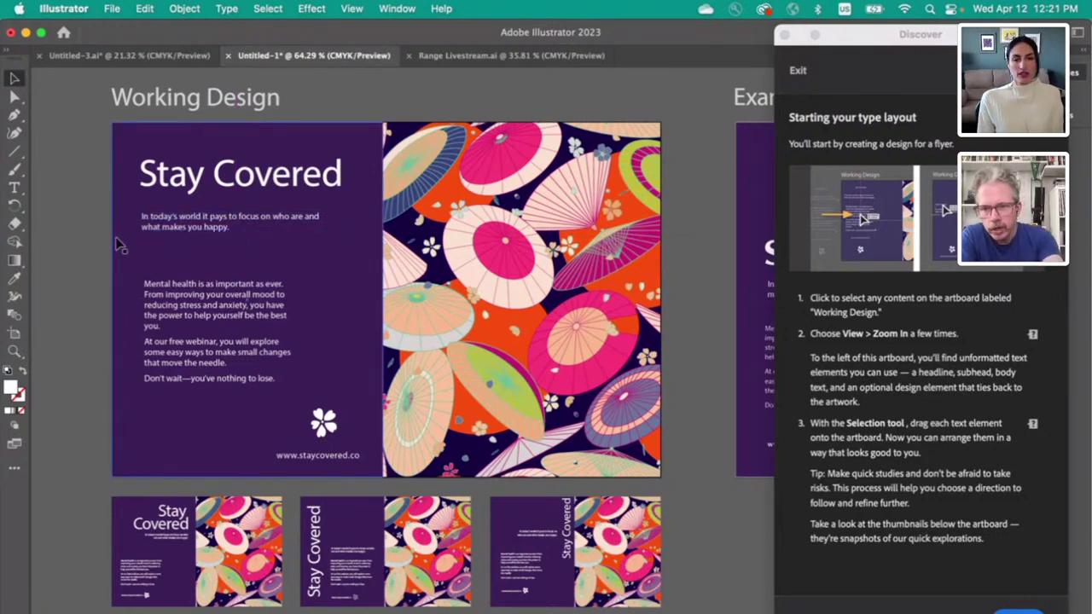
Step: Select the body text and move the tutorial guide aside to reveal its Properties settings
click(243, 225)
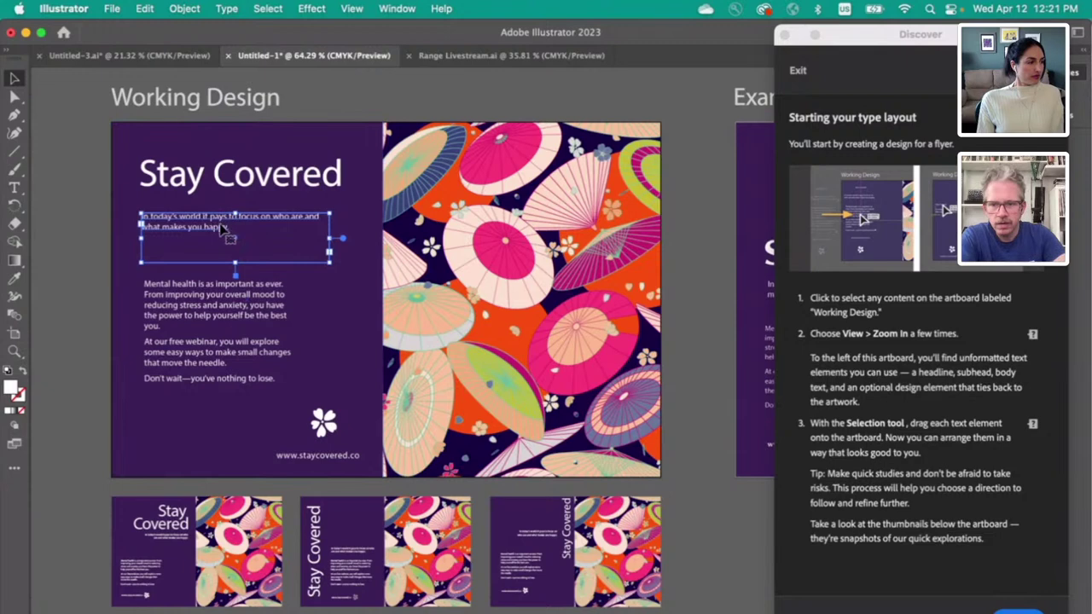
click(196, 300)
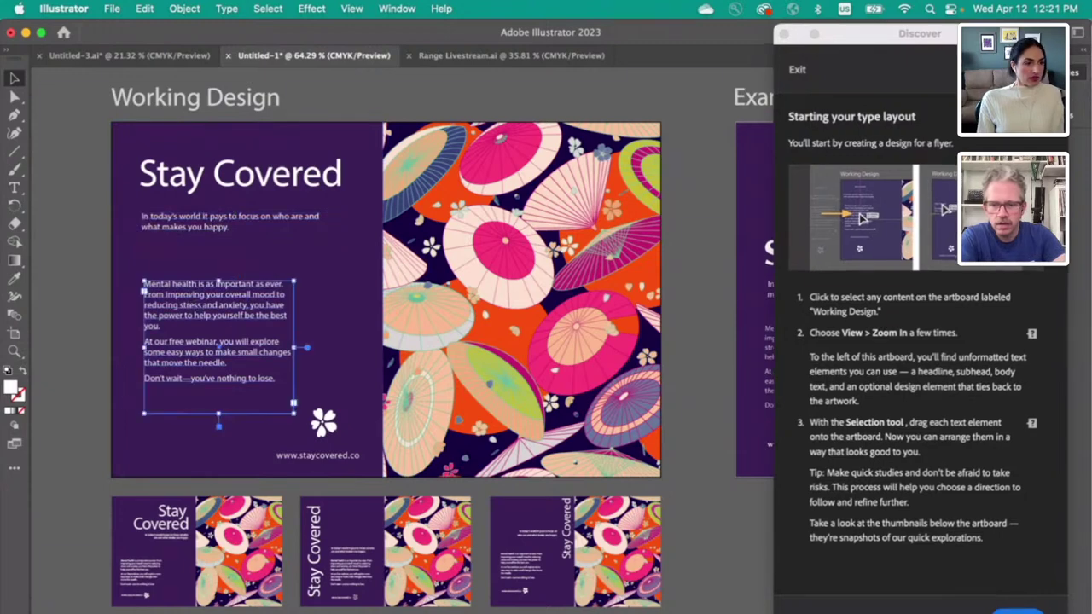
drag(987, 47, 741, 48)
Step: Set the 'In today's world' subhead to 16 pt, then reduce it to 15 pt and deselect
scroll(907, 297, down, 4)
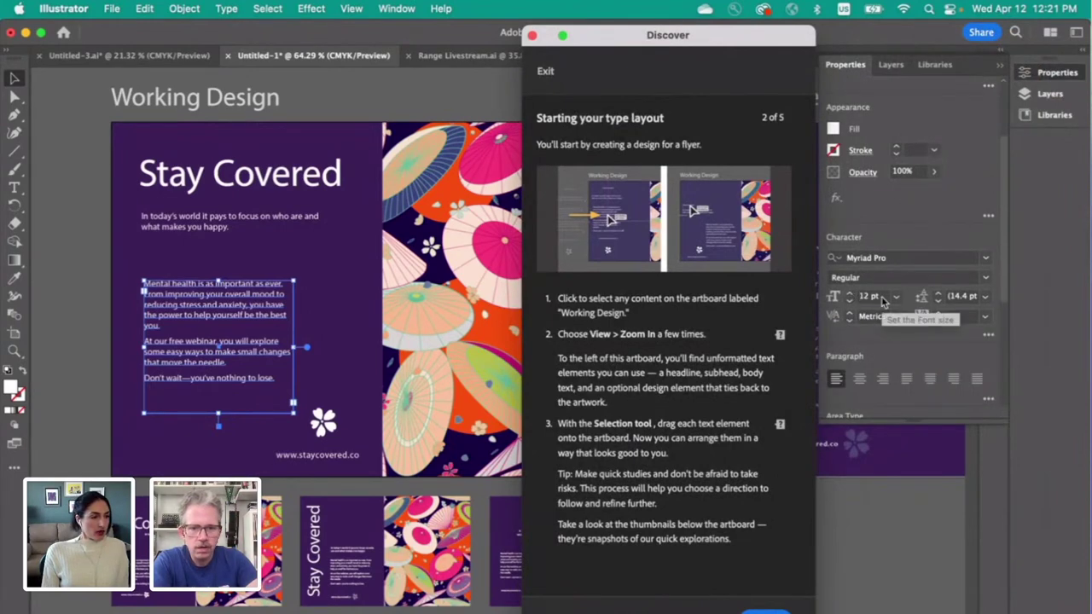
click(275, 218)
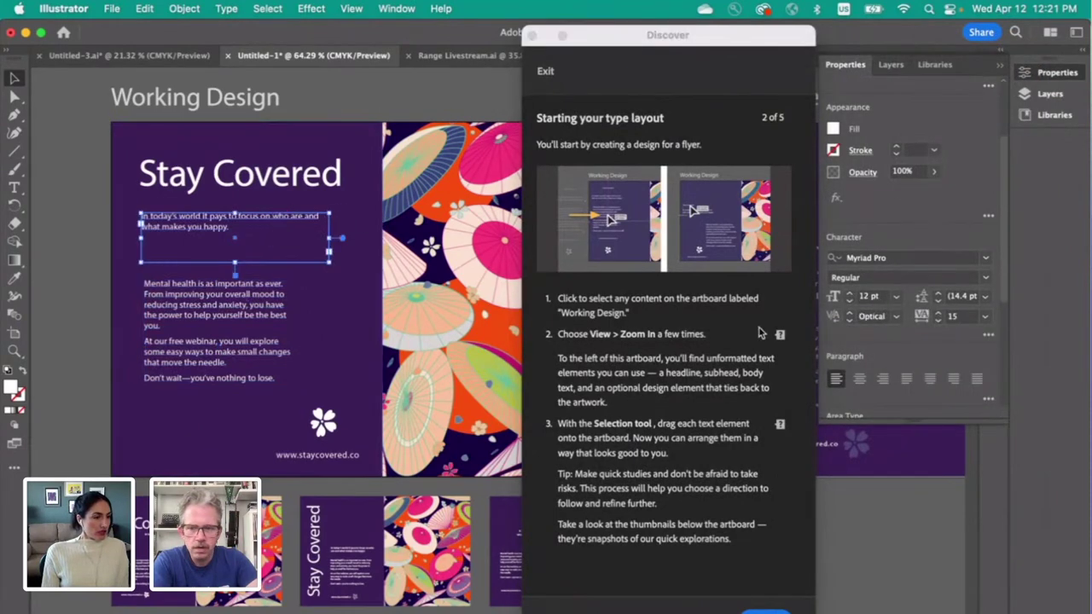
click(869, 297)
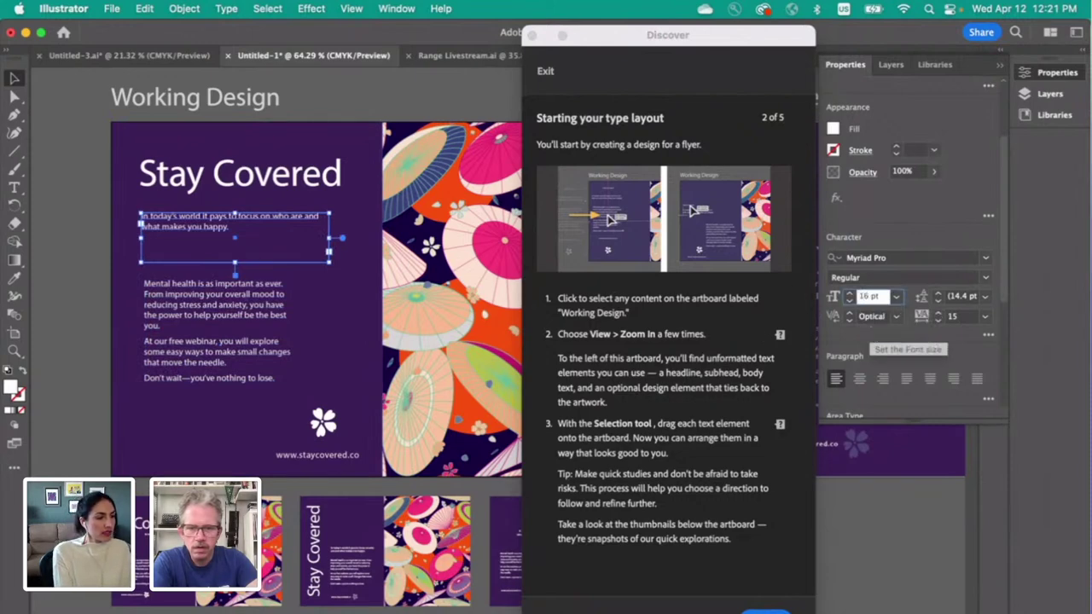
key(Return)
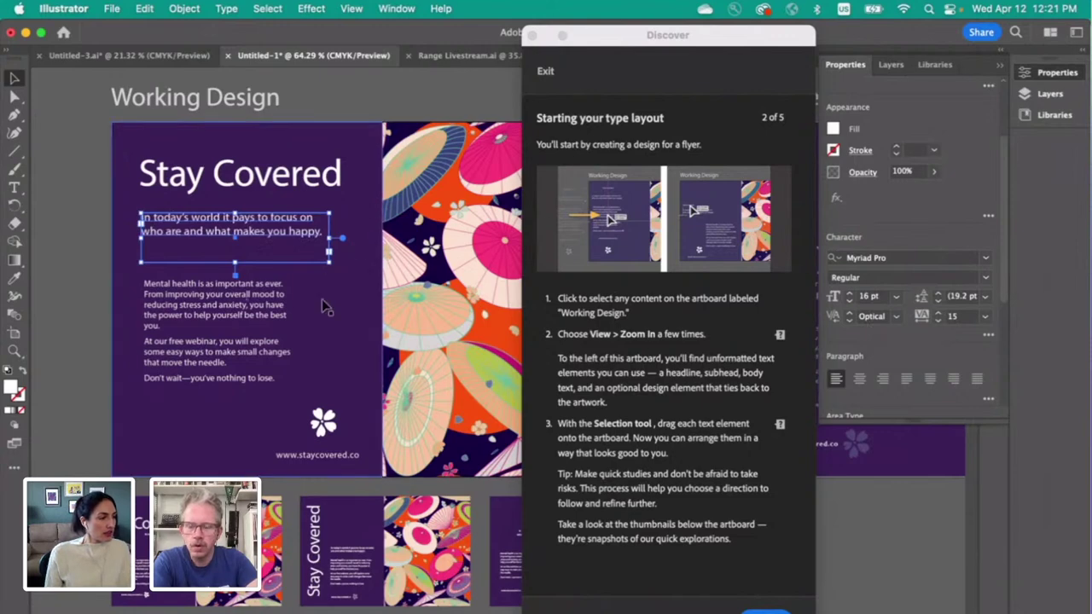
click(333, 331)
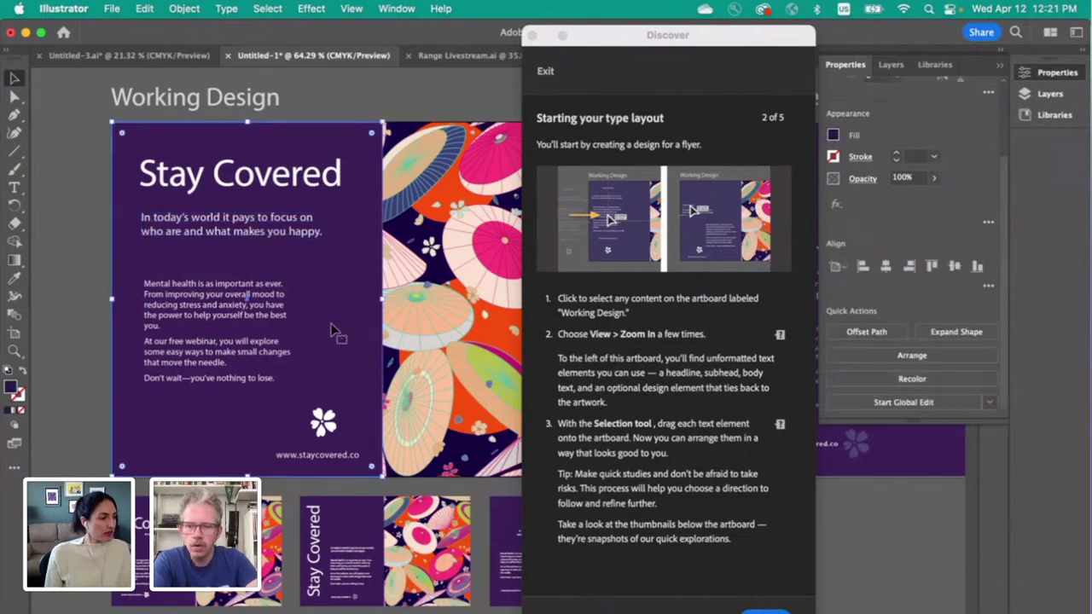
click(323, 245)
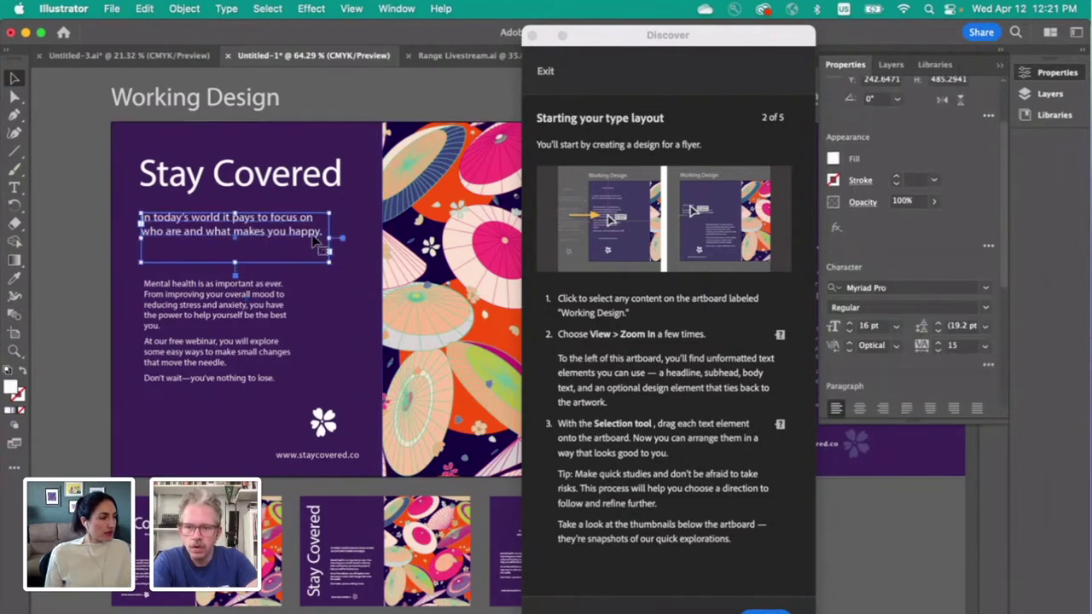
click(869, 326)
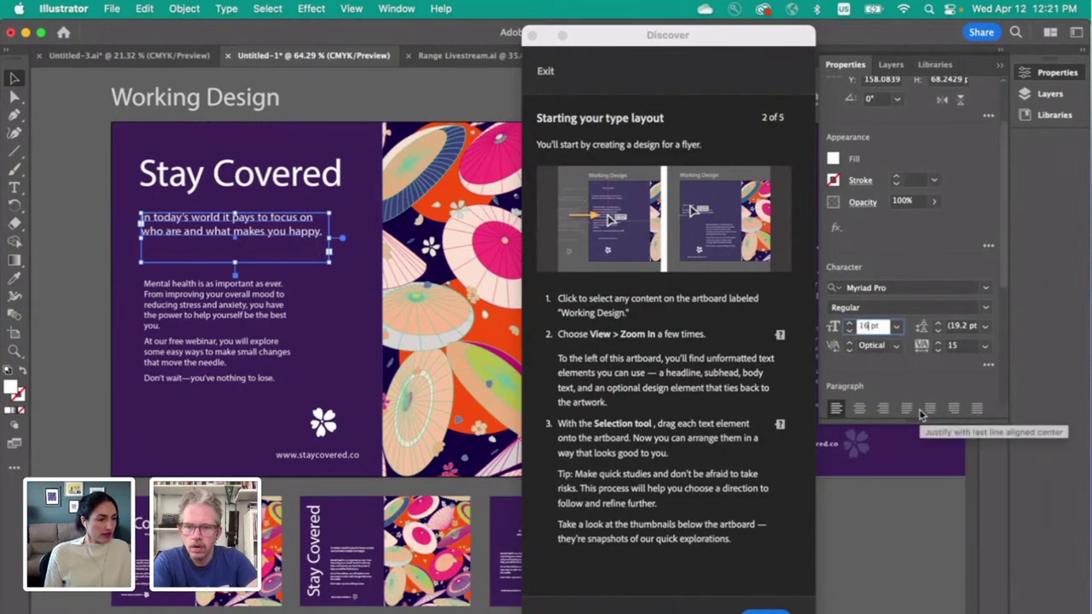
text(15)
key(Return)
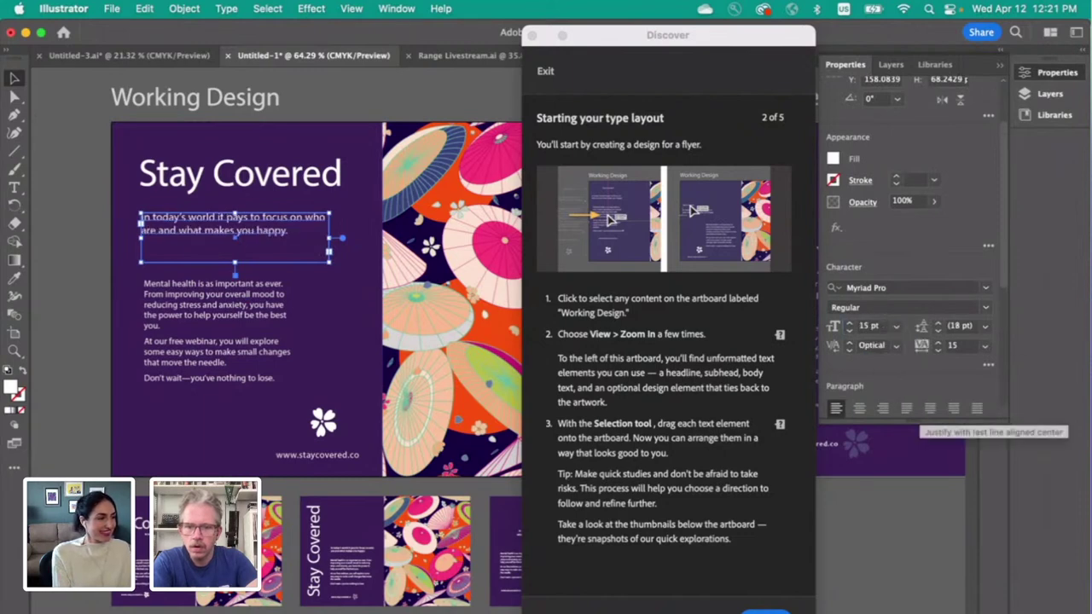
click(64, 350)
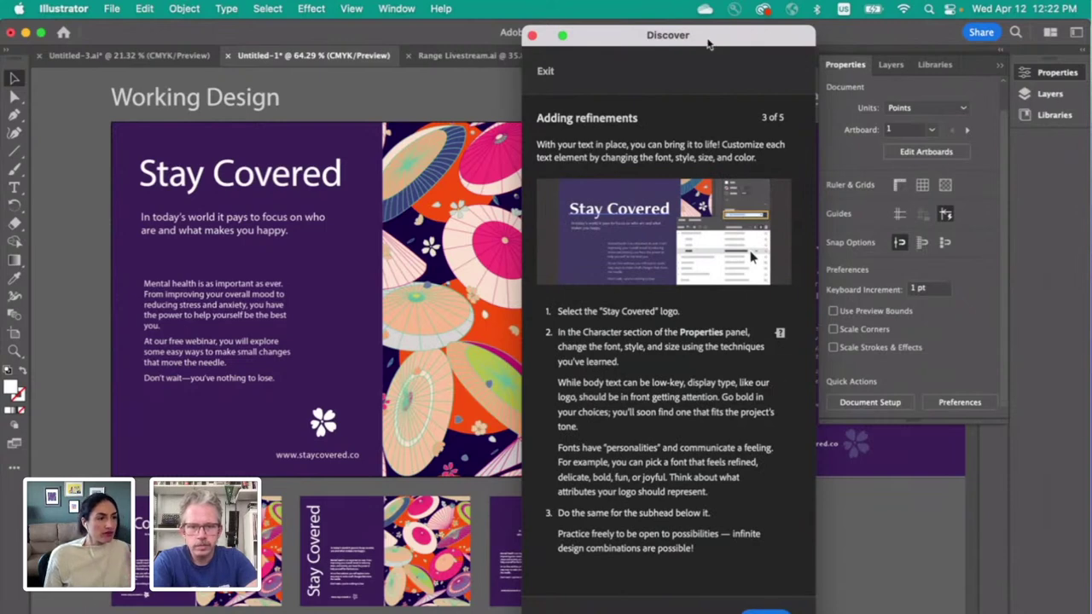
Step: Move the Discover tutorial window to the right and pan across the Examples and Working Design artboards
drag(715, 27, 960, 23)
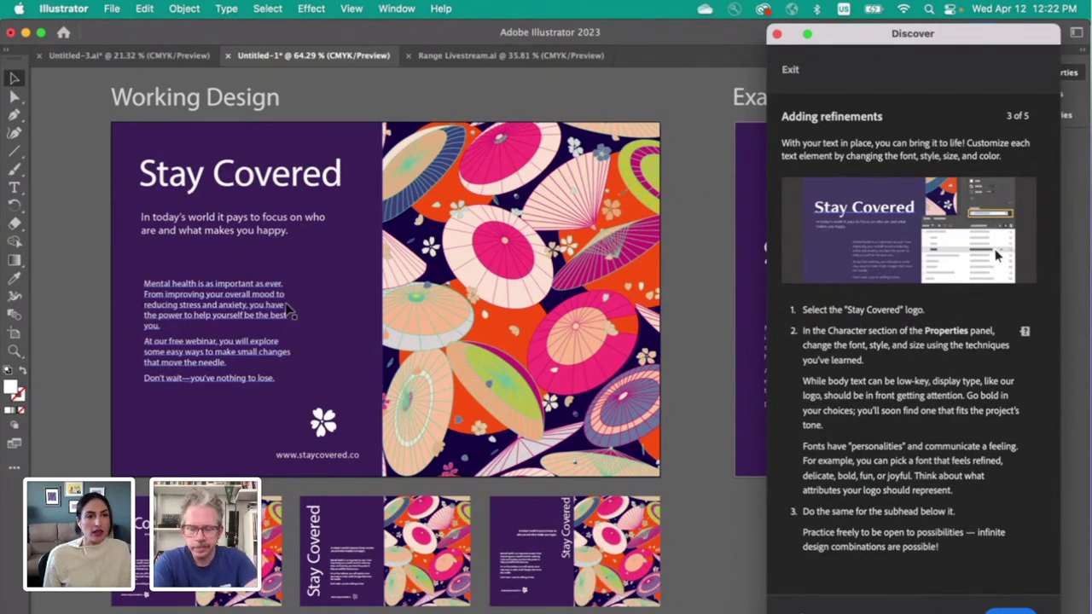
scroll(288, 310, right, 5)
scroll(287, 310, left, 1)
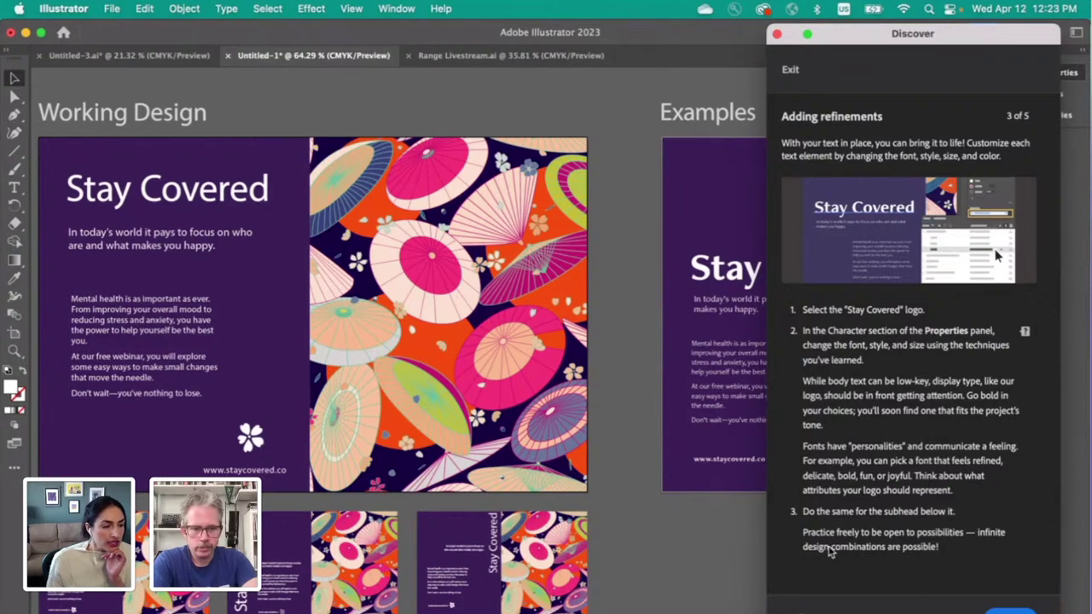
Step: Nudge the flower graphic slightly lower on the purple panel
click(646, 530)
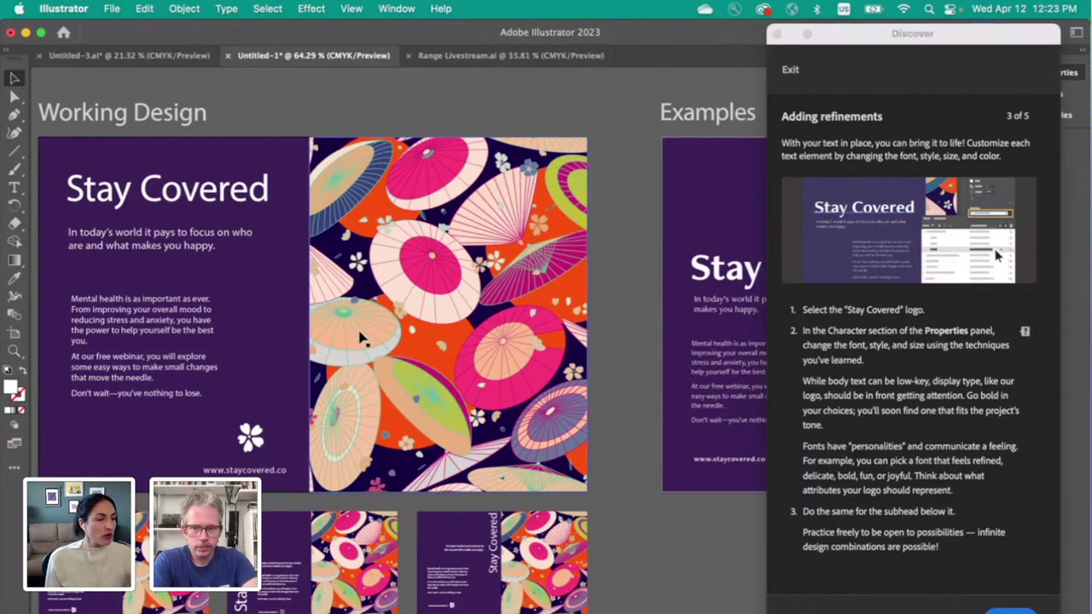
scroll(609, 294, right, 5)
scroll(610, 293, right, 6)
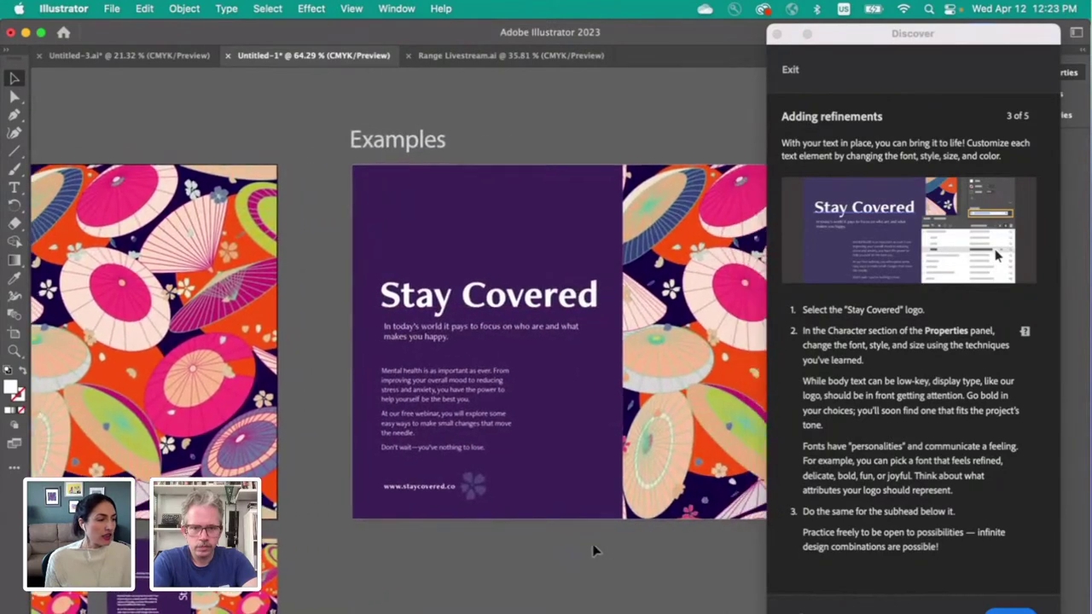
scroll(439, 541, right, 5)
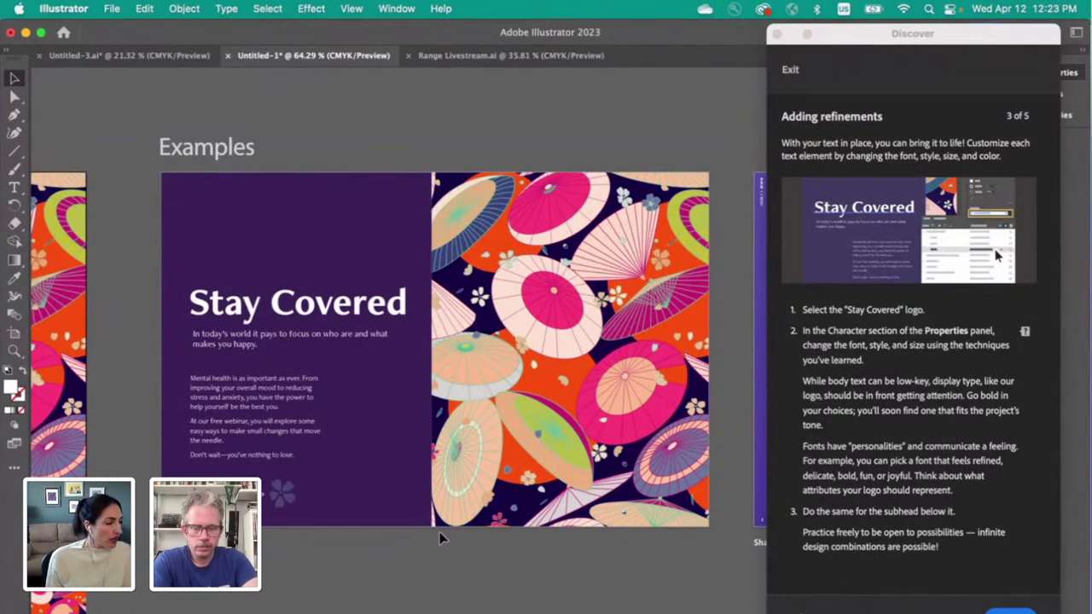
scroll(479, 570, left, 5)
scroll(478, 577, down, 5)
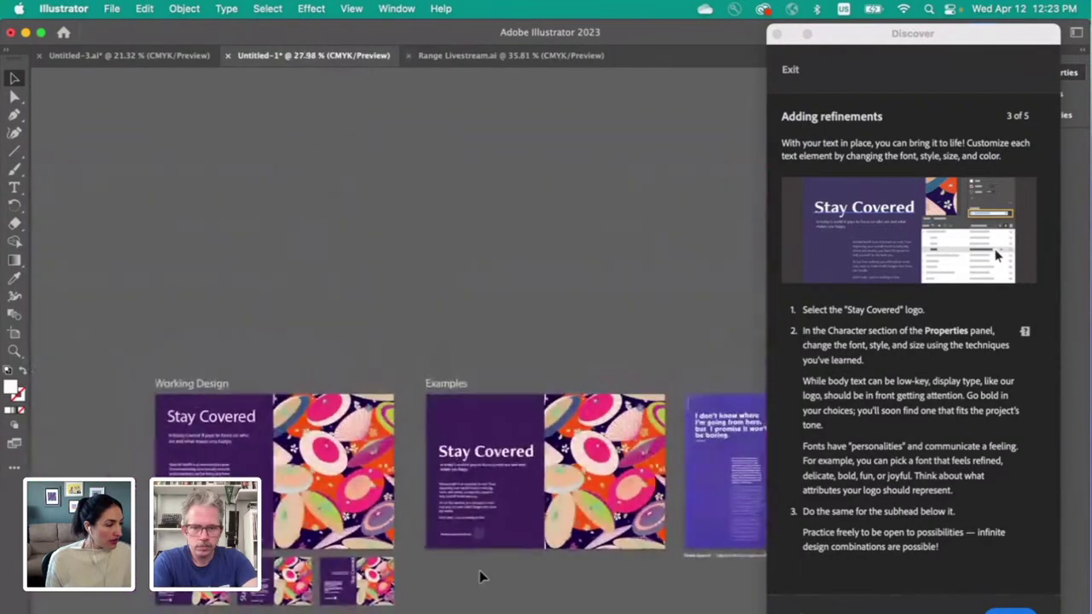
scroll(479, 577, down, 2)
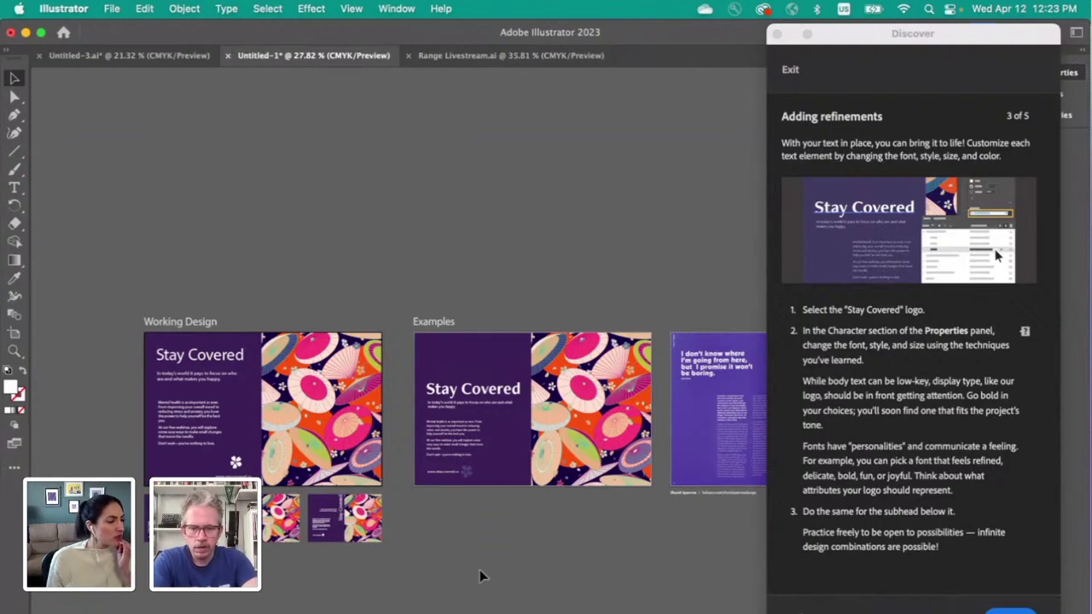
scroll(170, 435, up, 3)
scroll(171, 435, up, 3)
click(354, 519)
drag(357, 522, 351, 527)
Step: Move the body text, subhead and Stay Covered headline down, then deselect everything
drag(267, 441, 262, 459)
drag(278, 301, 275, 313)
drag(277, 237, 277, 256)
click(373, 119)
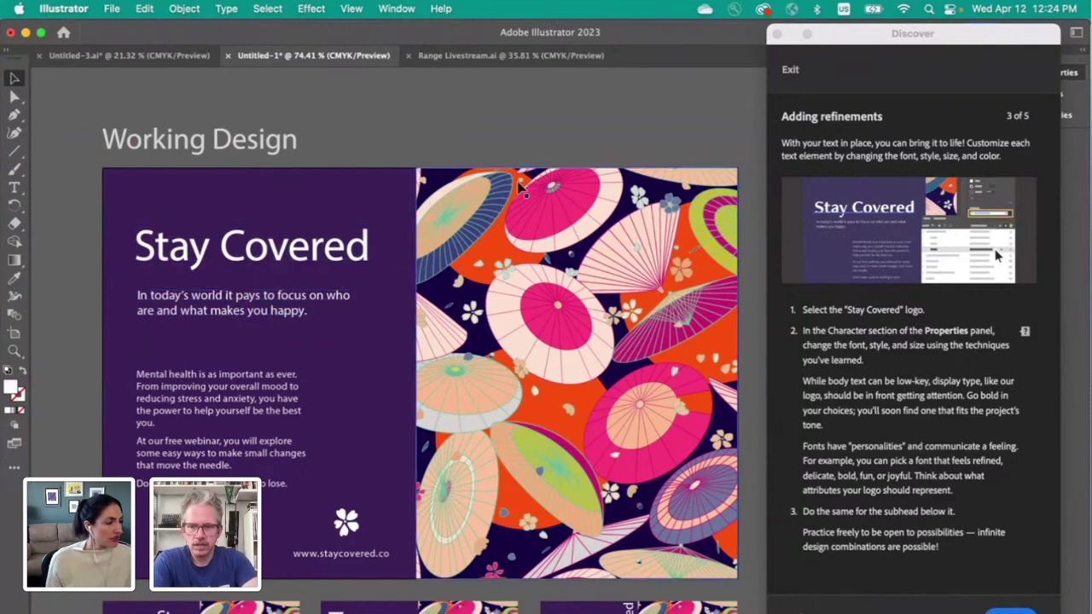
scroll(600, 269, down, 5)
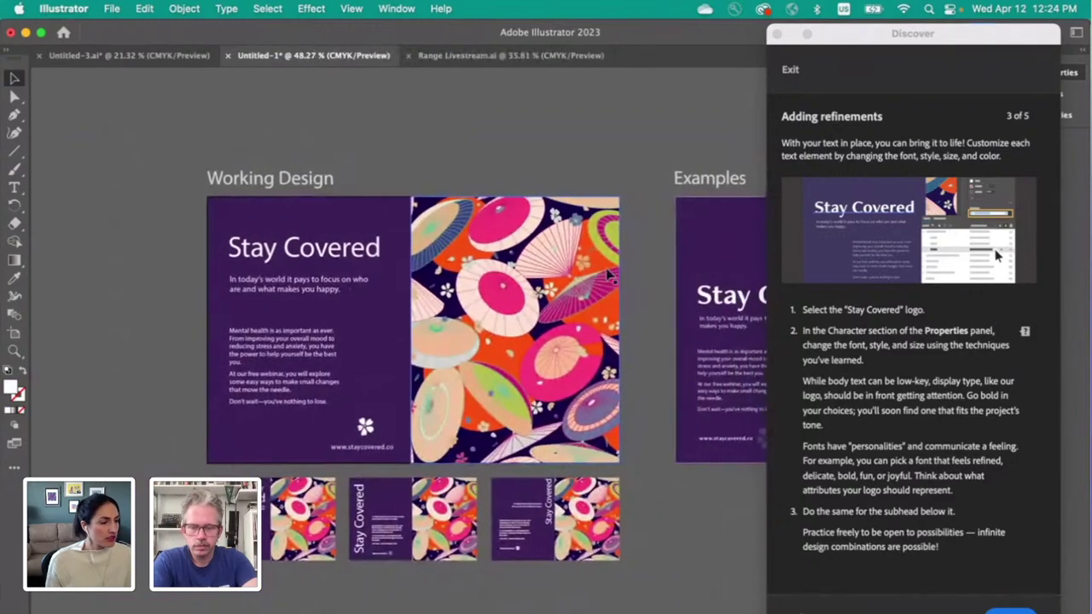
scroll(772, 295, right, 5)
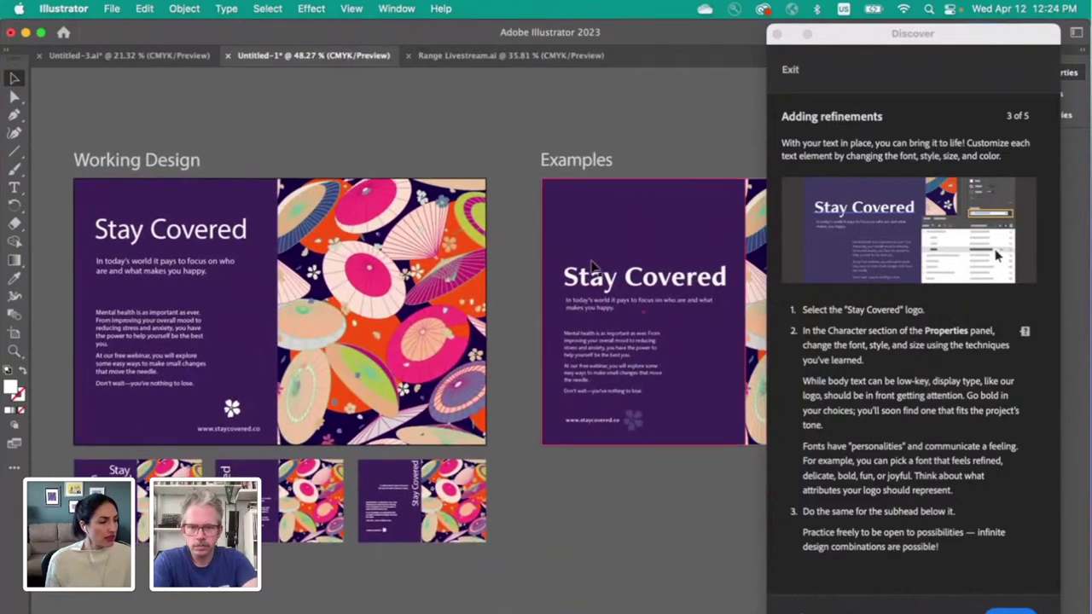
scroll(573, 265, right, 5)
scroll(574, 264, right, 15)
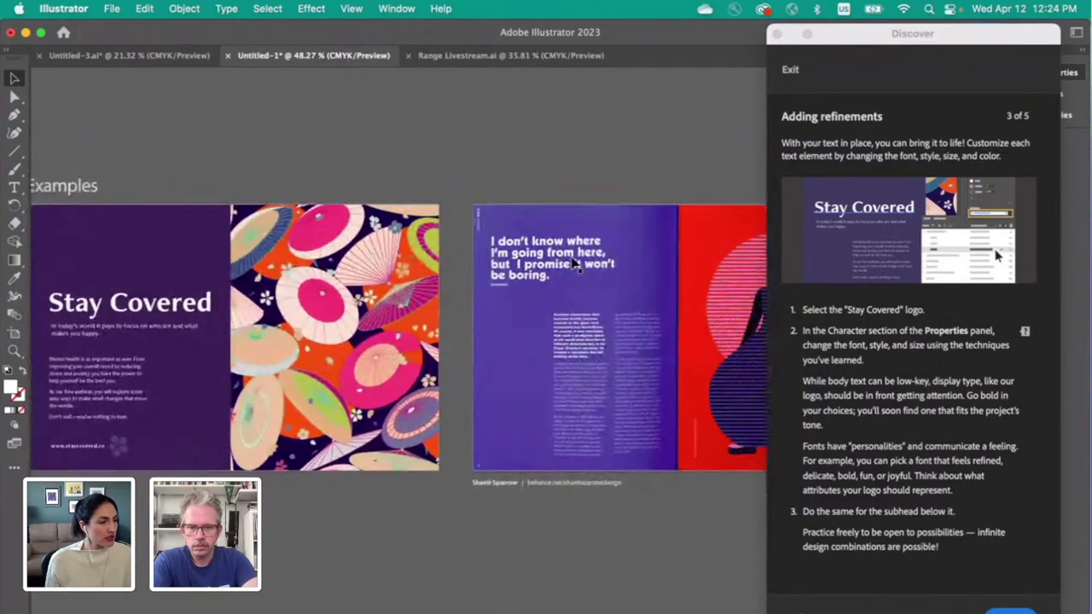
scroll(574, 265, right, 4)
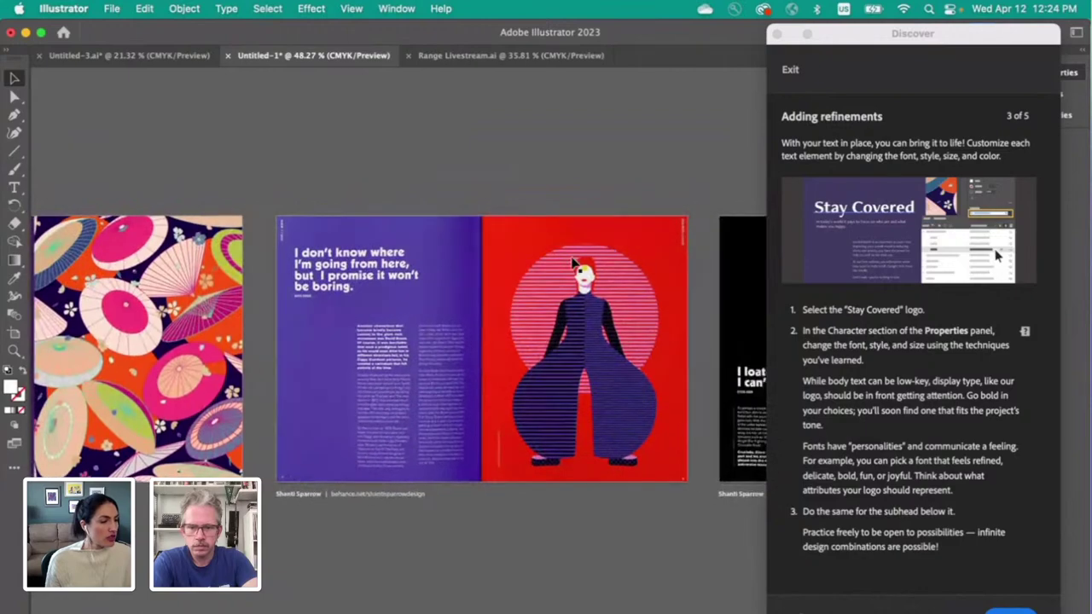
scroll(574, 263, right, 8)
scroll(574, 263, left, 8)
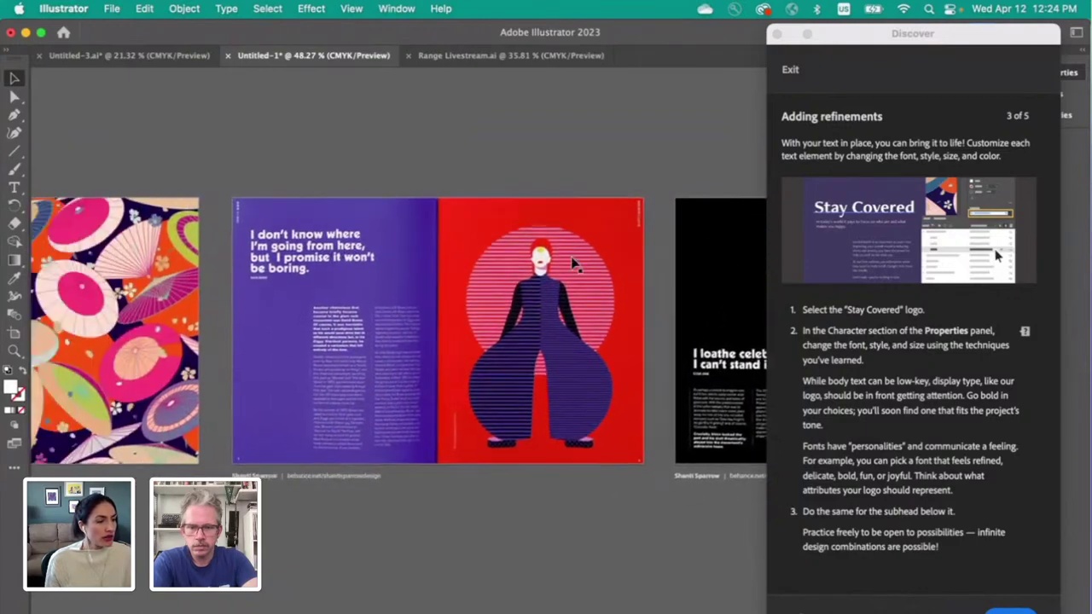
scroll(573, 263, left, 15)
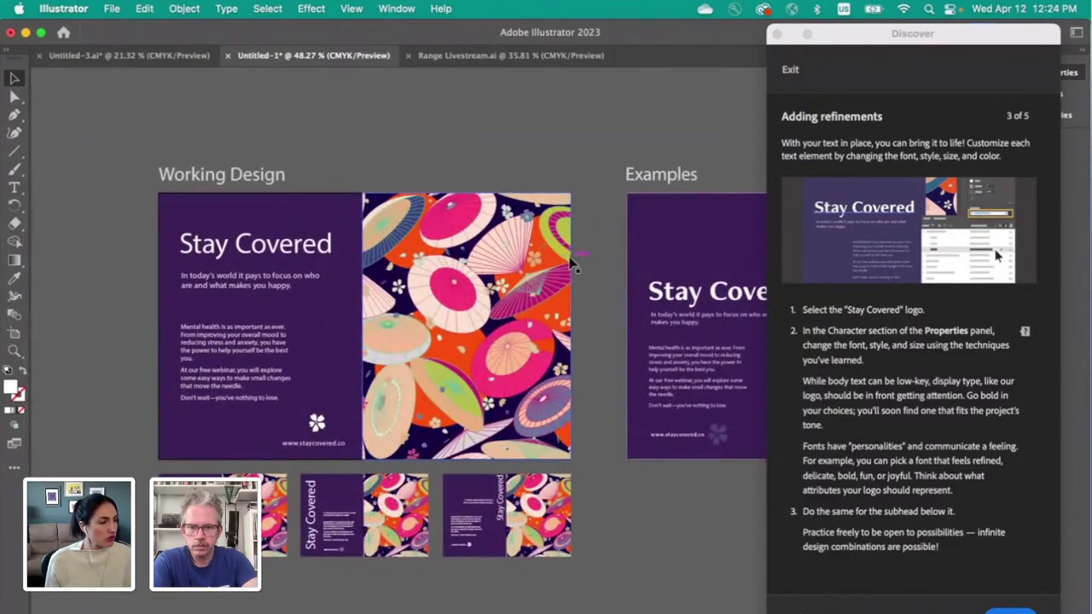
scroll(573, 266, left, 3)
scroll(574, 263, up, 5)
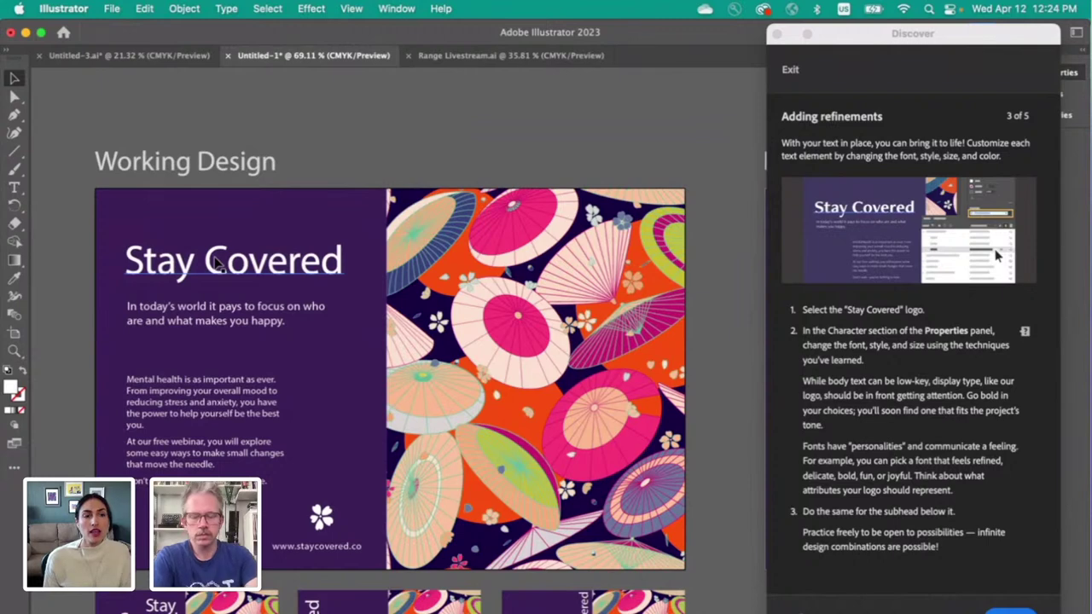
Step: Select the Stay Covered headline and show the Find More tab of its Font Family list
click(218, 264)
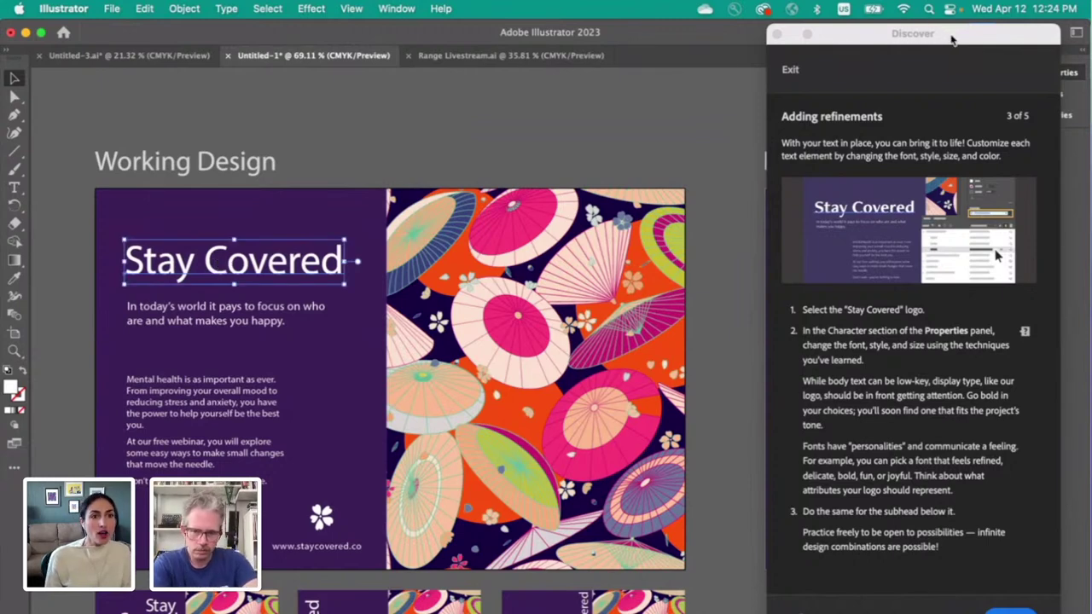
drag(966, 39, 710, 37)
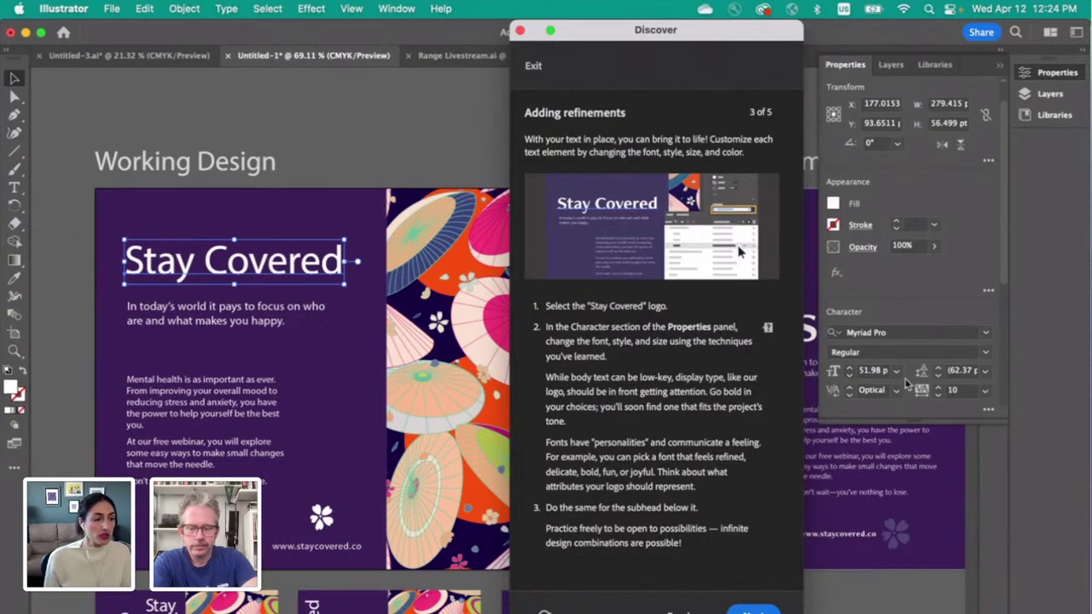
click(987, 335)
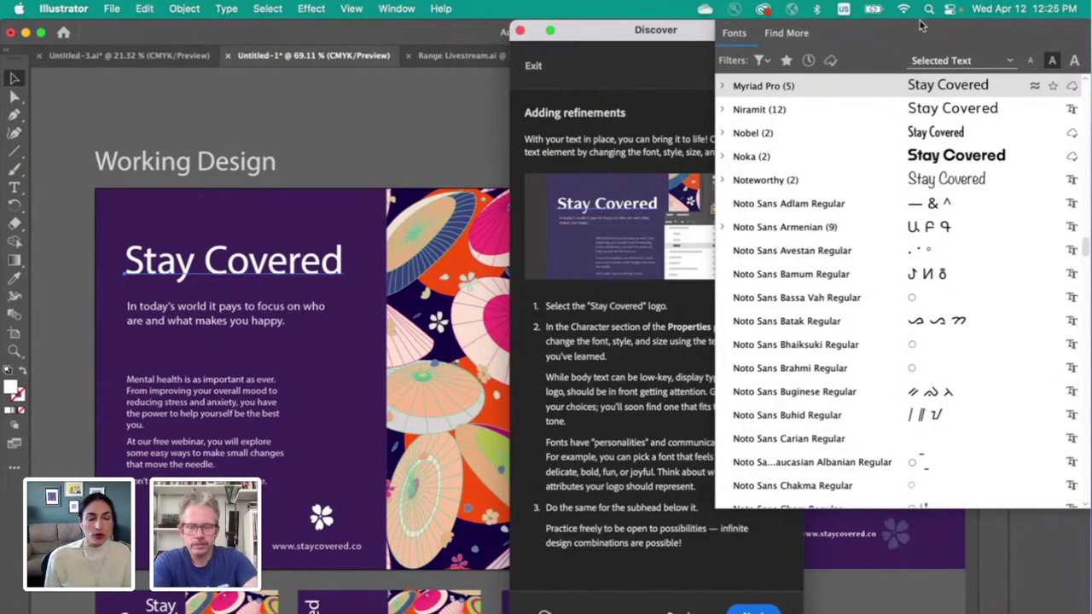
click(796, 38)
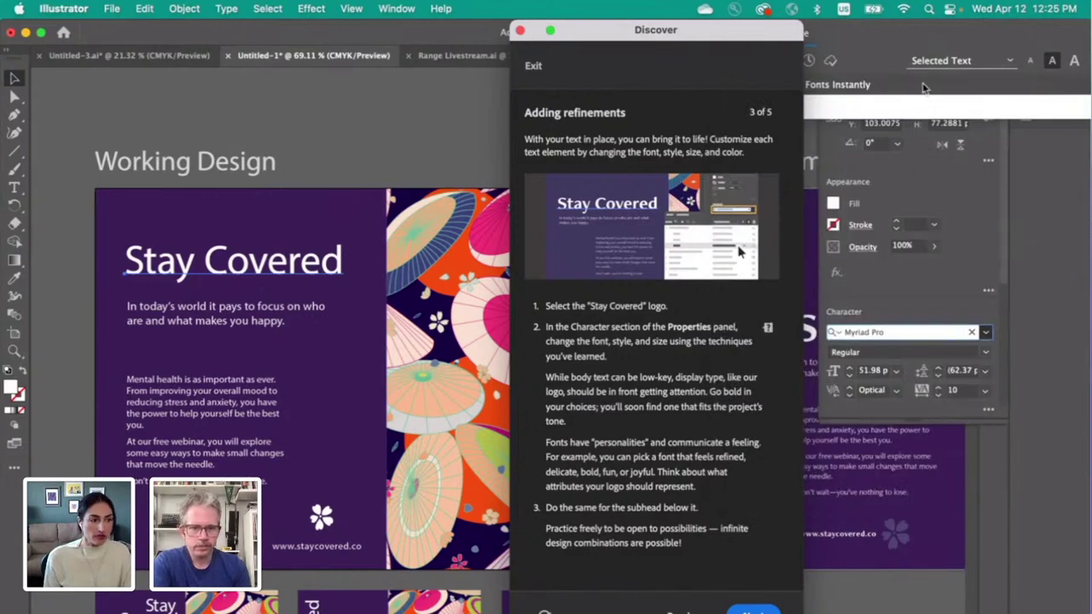
drag(762, 37, 674, 39)
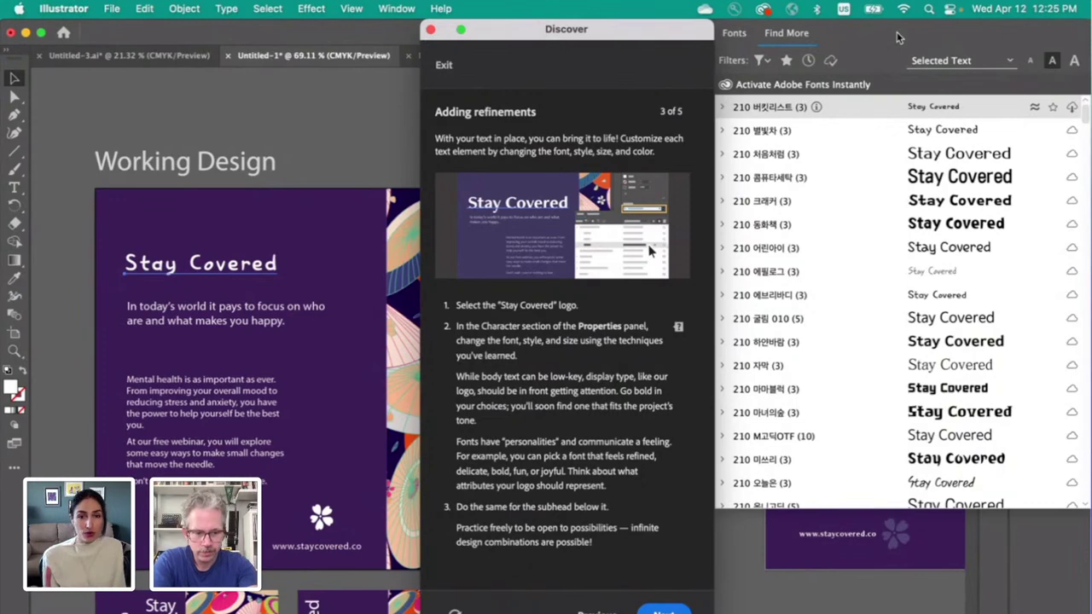
Step: Filter the Find More fonts to Heavy Weight, Decorative, and Uppercase and Lowercase
click(759, 60)
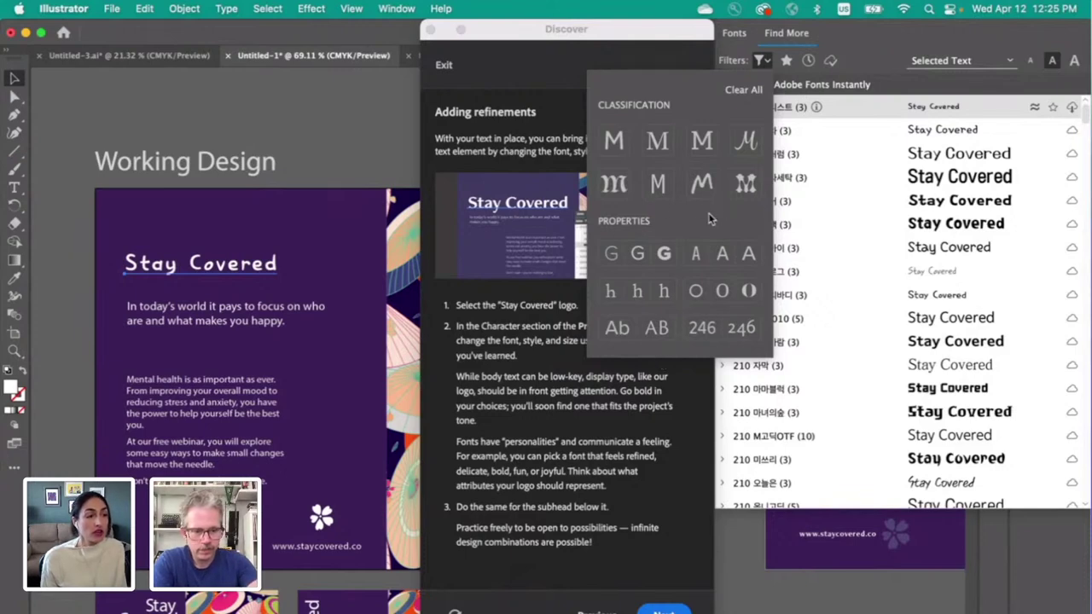
click(665, 254)
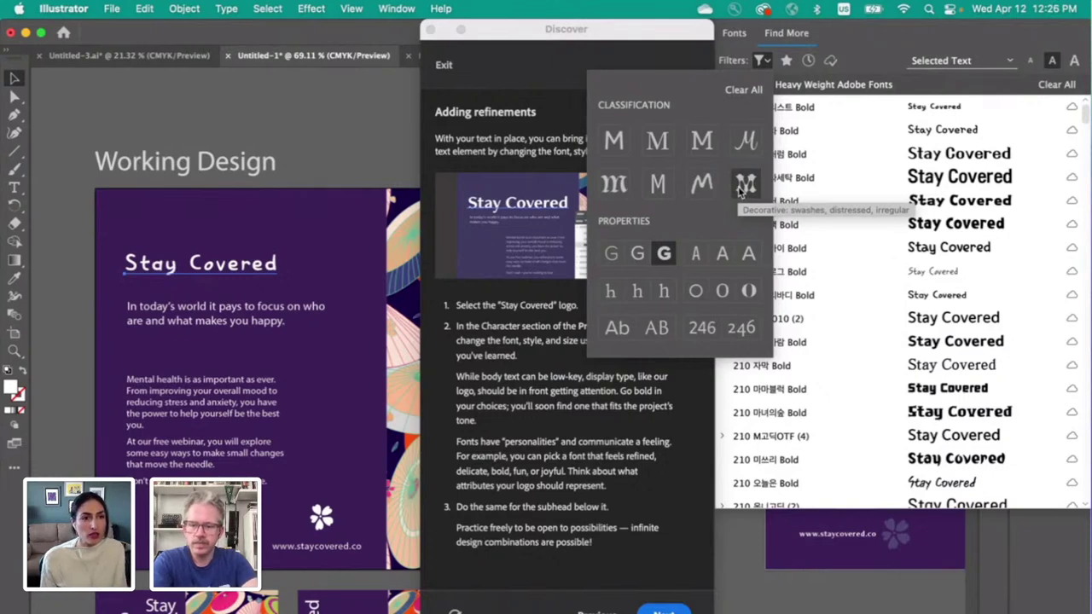
click(744, 185)
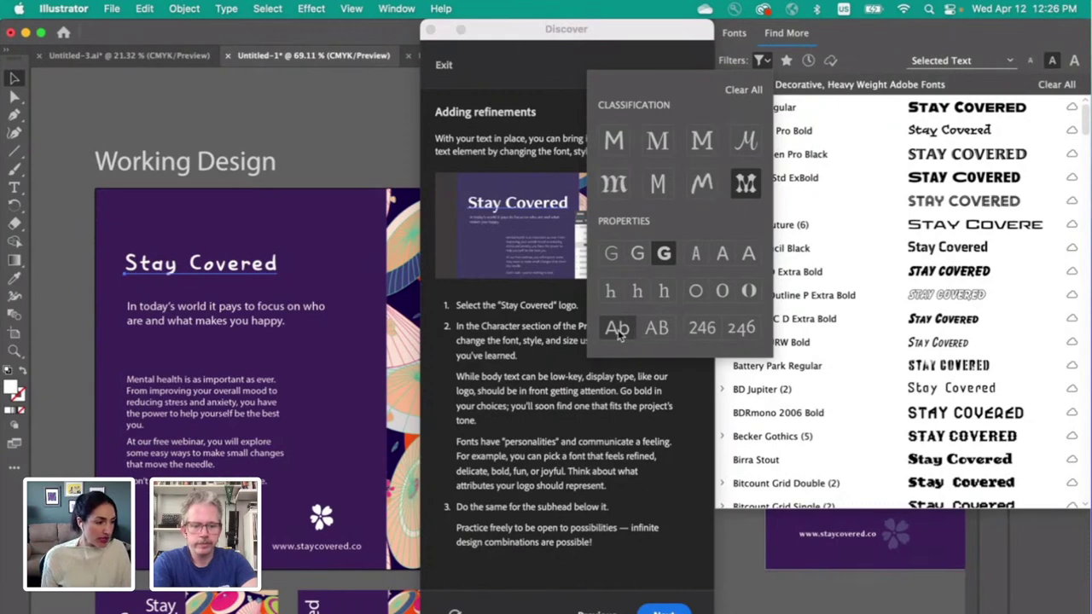
click(621, 335)
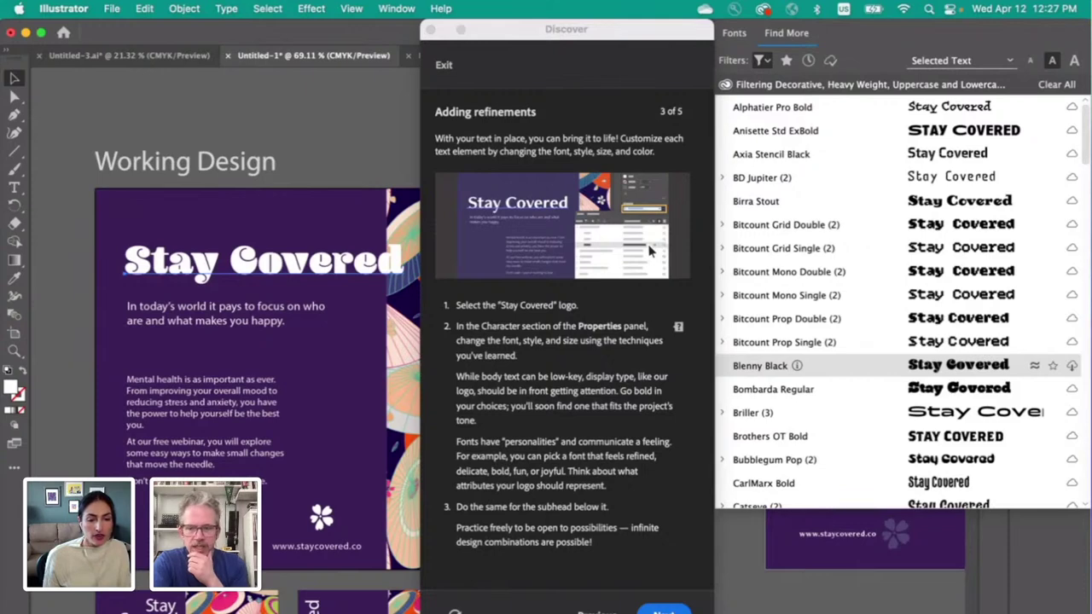
Step: Load Behance in a new tab and show all Adobe Fonts families in another tab
key(super+Tab)
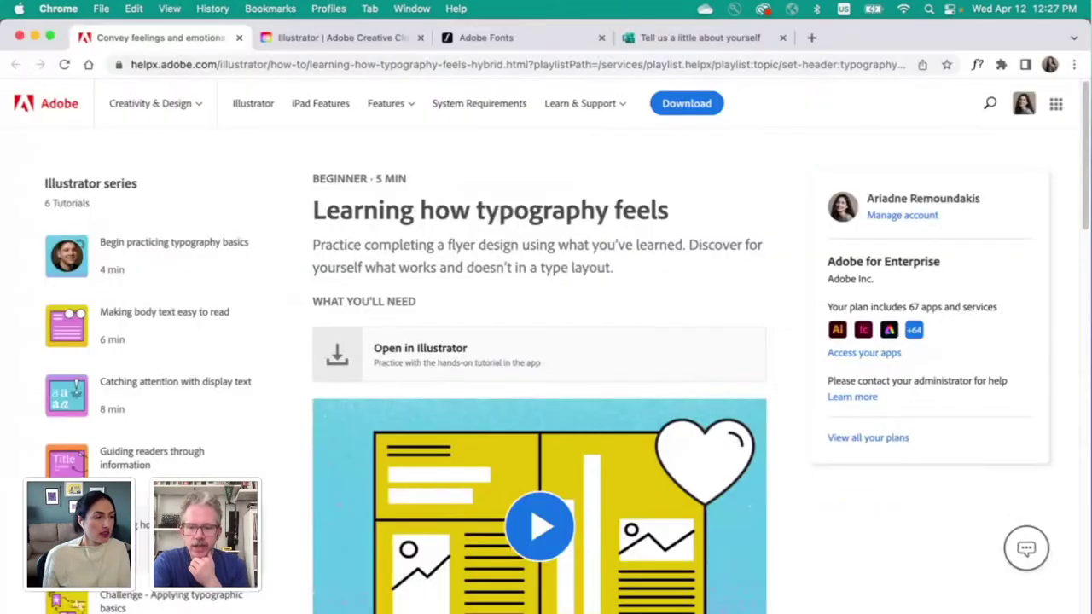
click(504, 44)
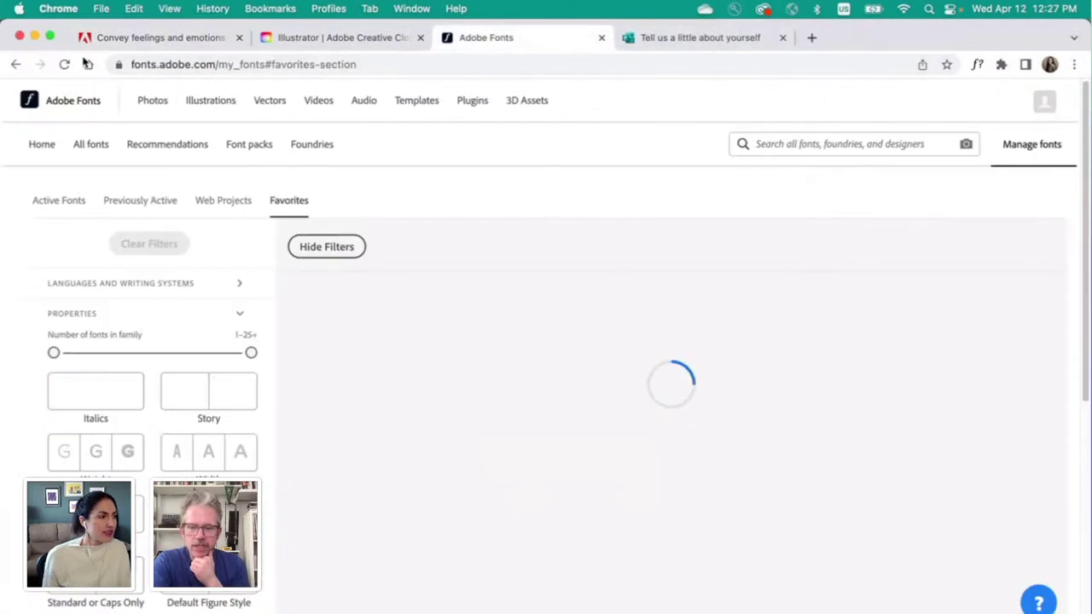
click(813, 38)
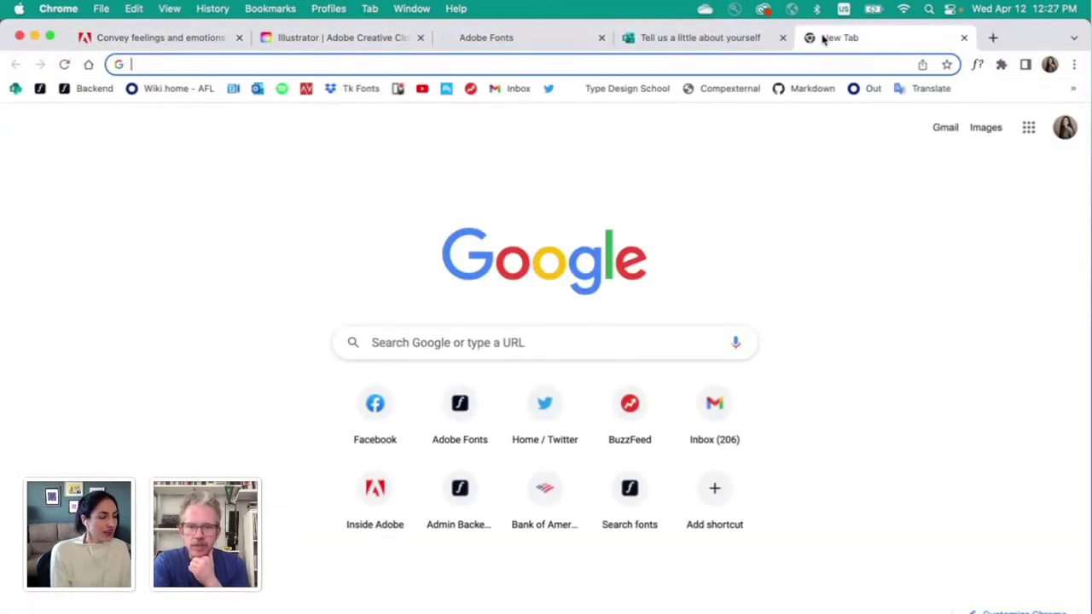
text(behance)
key(Return)
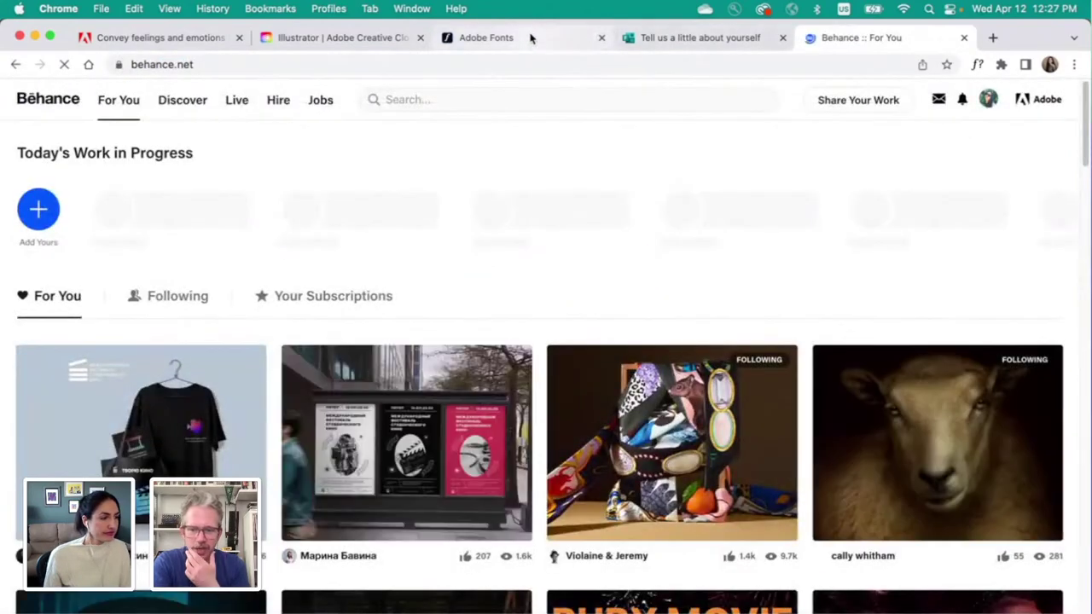
click(531, 37)
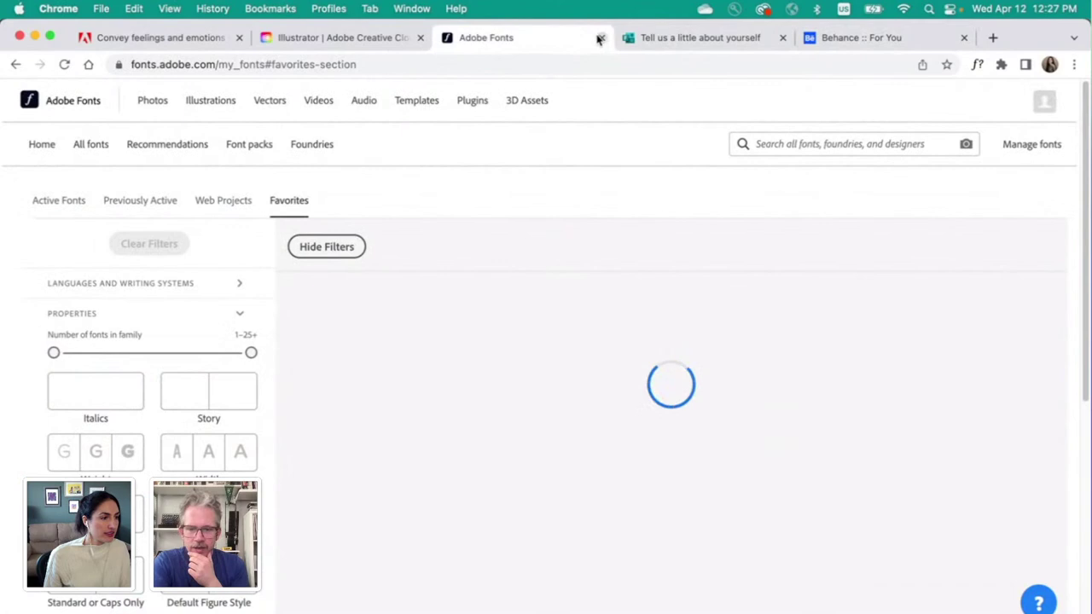
click(89, 146)
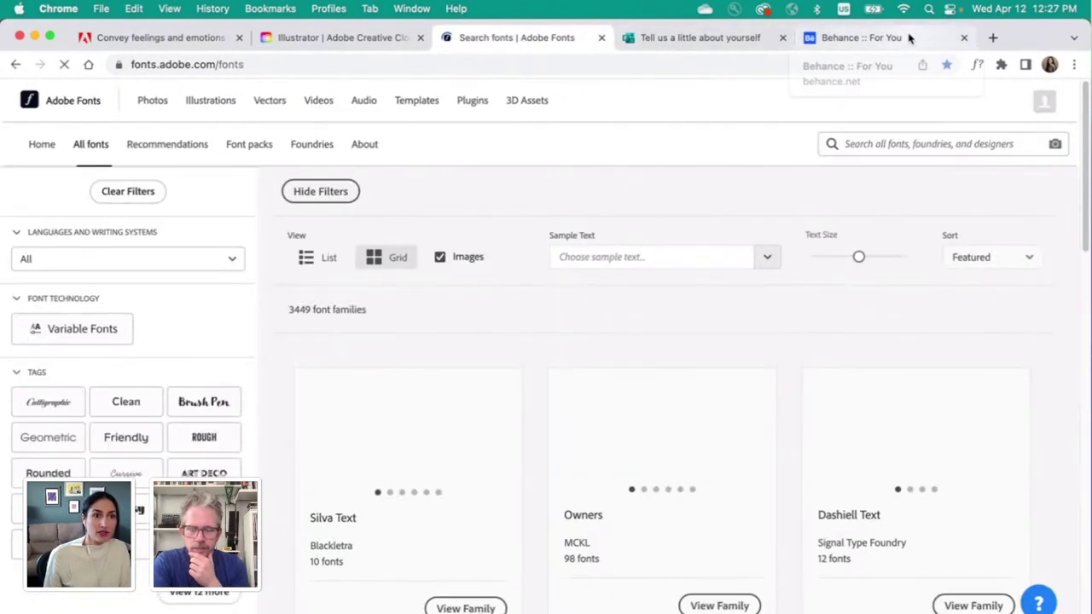
click(910, 37)
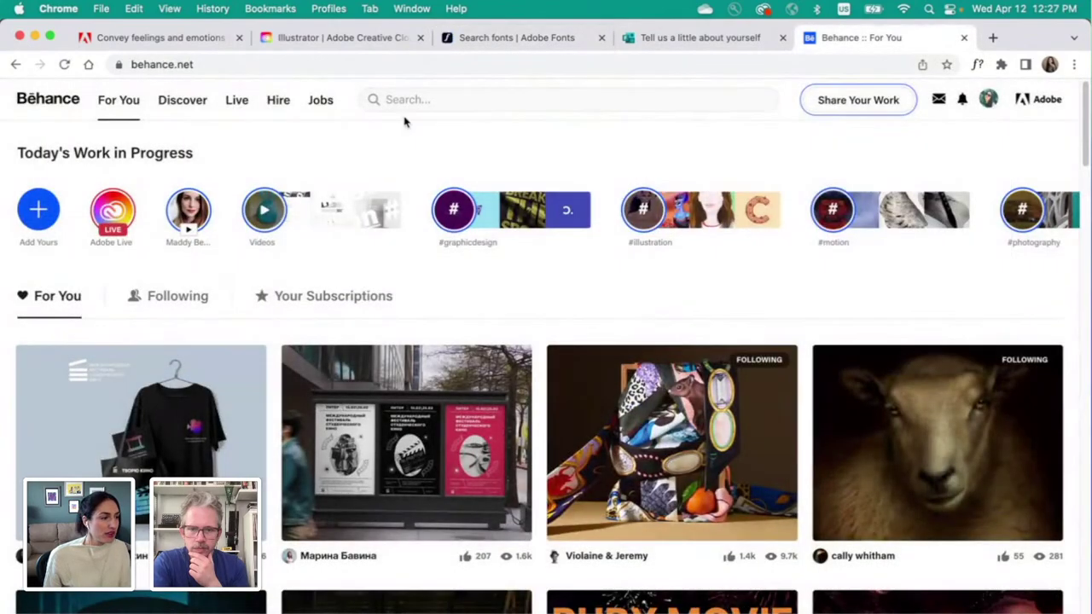
Step: Search Behance projects for 'candle company brand identity'
click(435, 101)
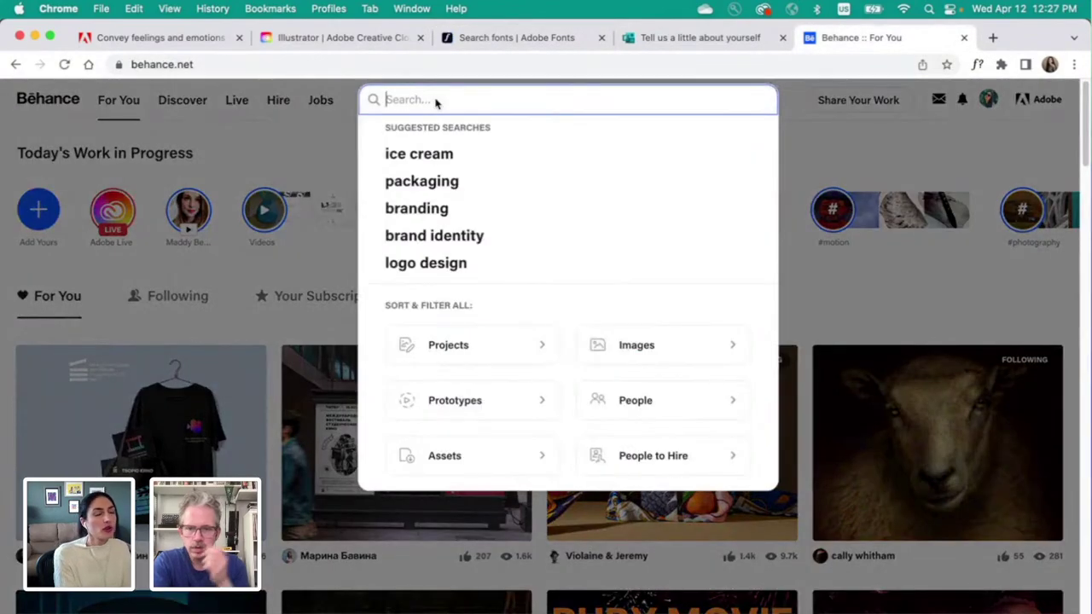
text(candle com)
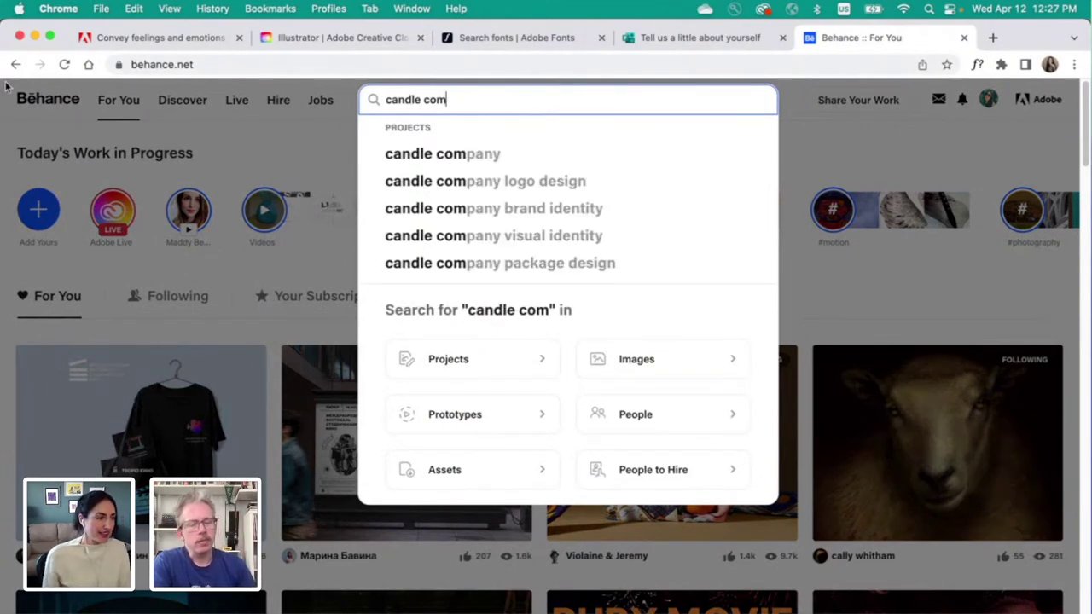
click(502, 220)
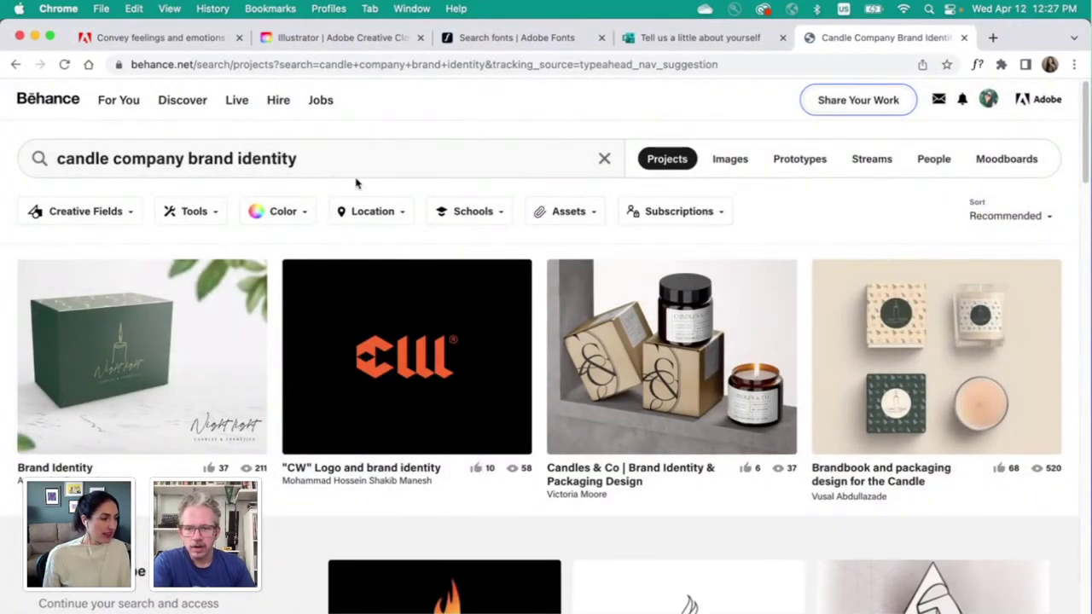
scroll(357, 182, down, 2)
scroll(357, 182, up, 2)
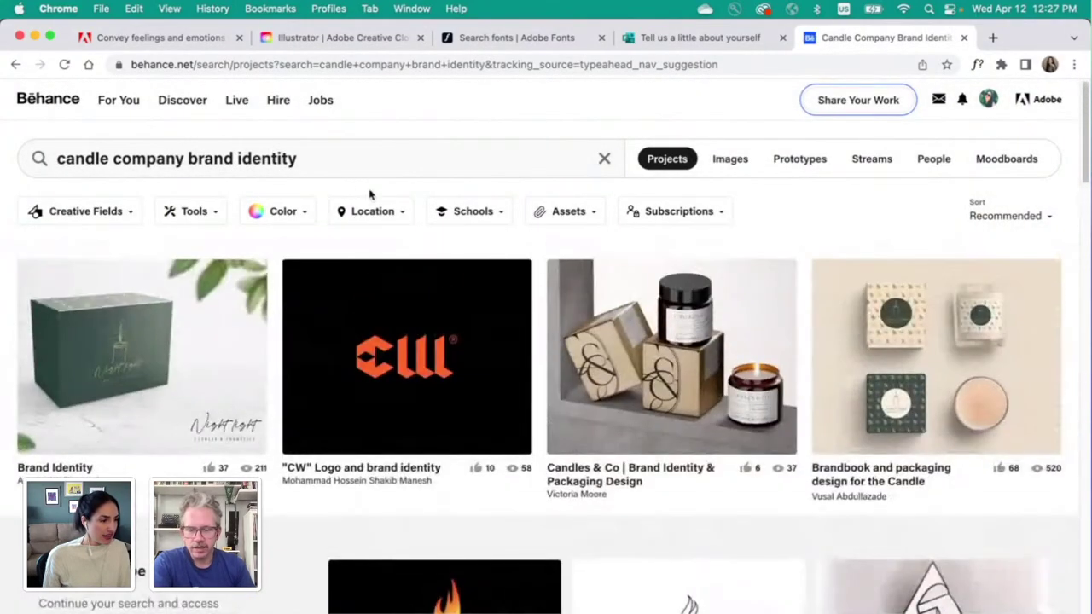
Step: Open the Candles & Co and candle brandbook projects in new tabs
right_click(671, 354)
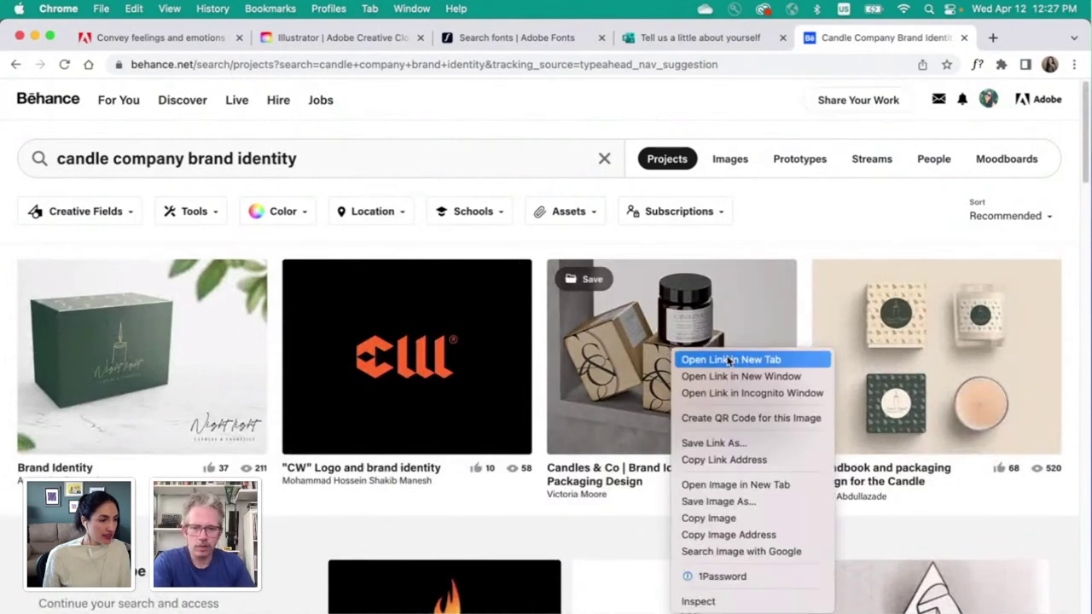
click(726, 359)
right_click(909, 358)
click(927, 363)
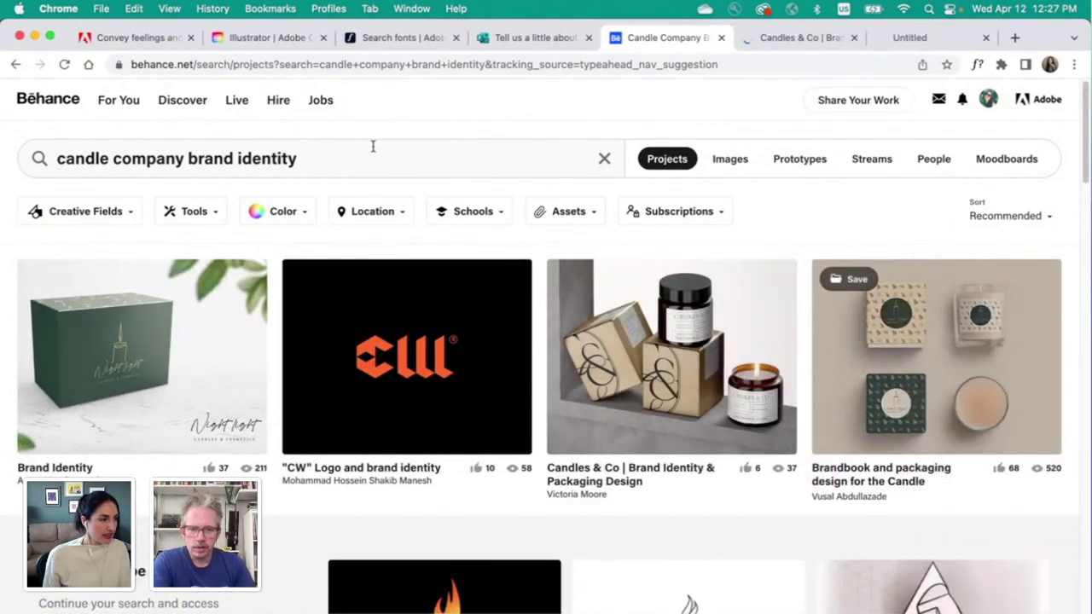
drag(367, 153, 53, 155)
Step: Search for 'massage therapy' and open the Marenita project in a new tab
text(massage )
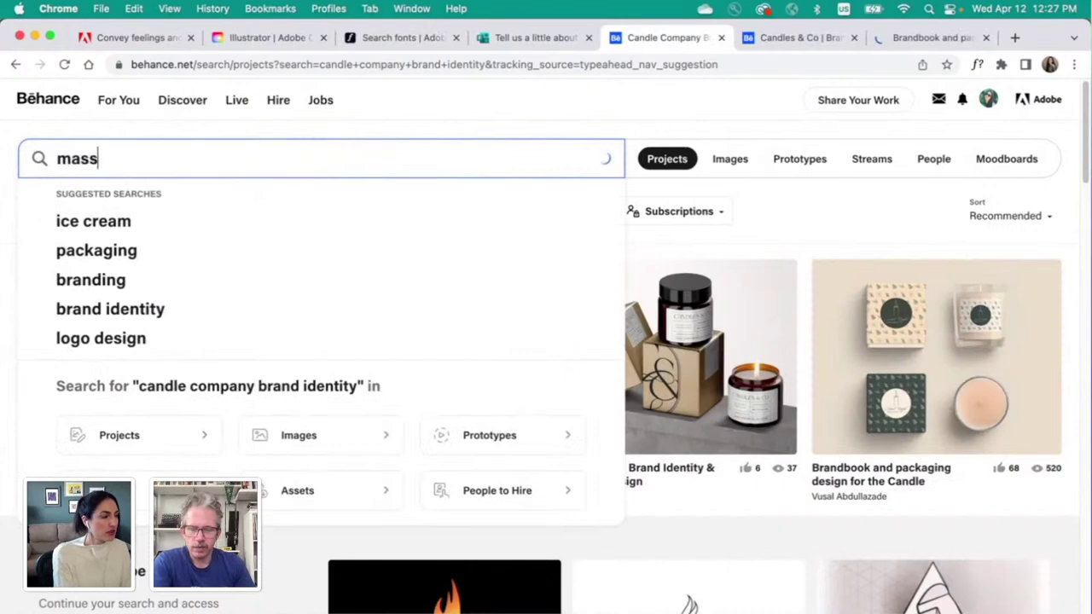
text(therapy)
key(Return)
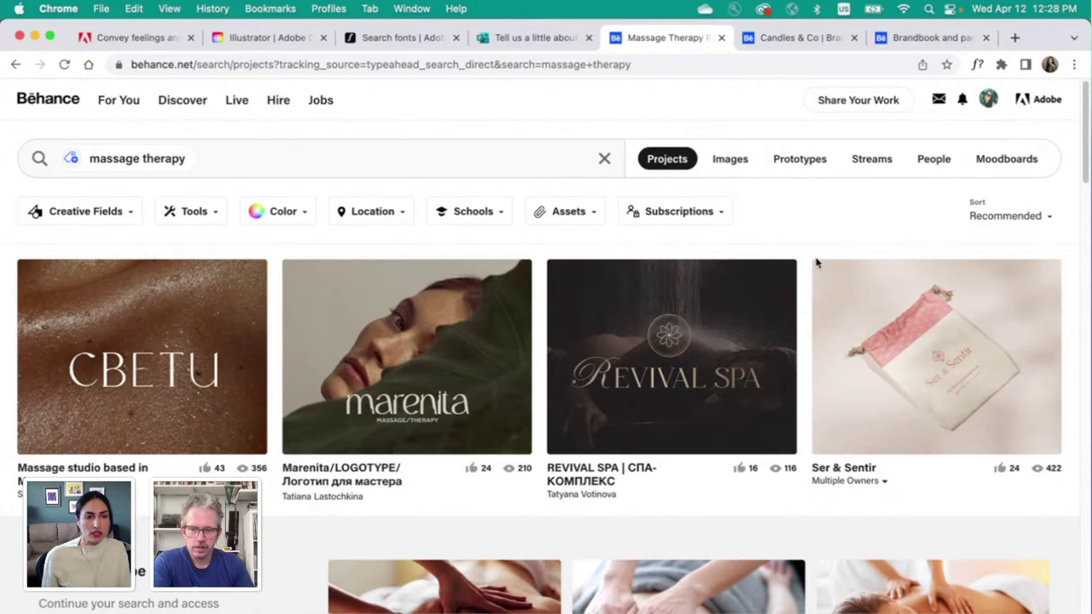
scroll(817, 264, down, 3)
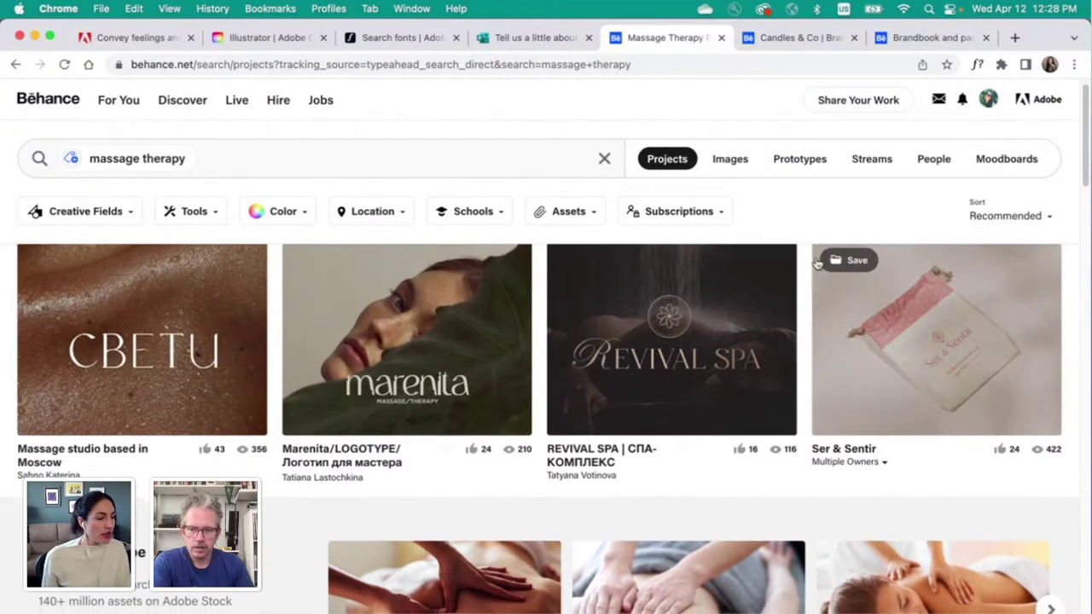
scroll(816, 263, up, 3)
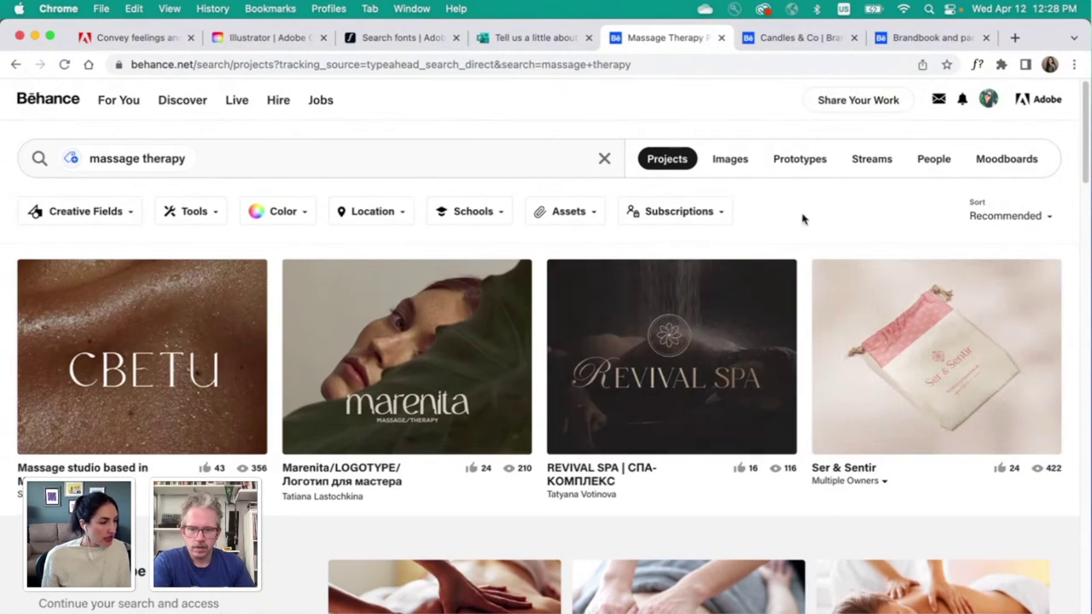
right_click(365, 362)
click(418, 367)
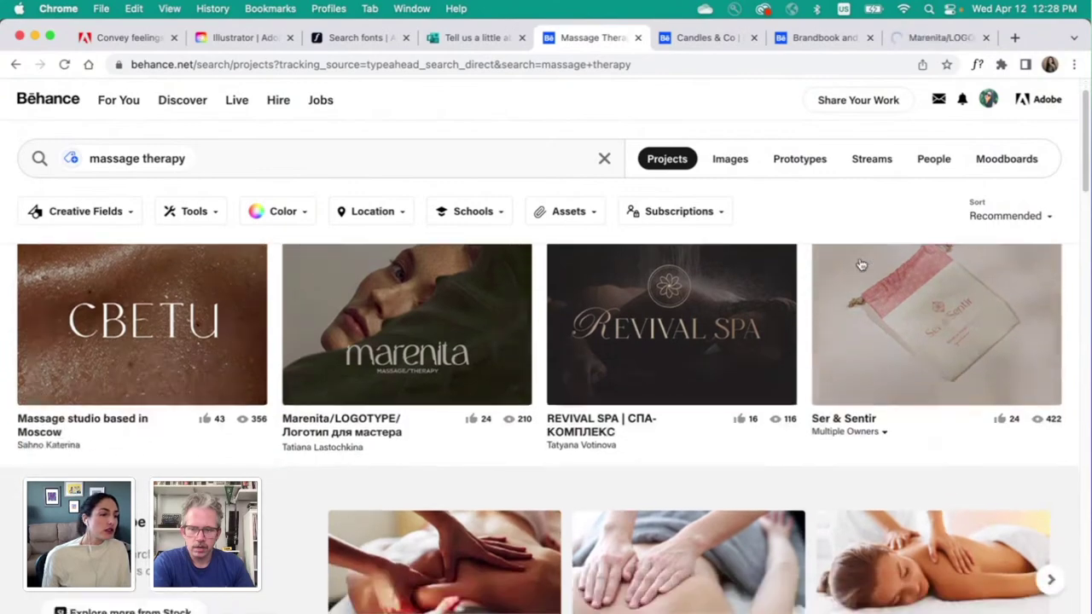
Step: Open The Gaia Spa visual identity project in a new tab
scroll(860, 263, down, 4)
scroll(860, 262, down, 5)
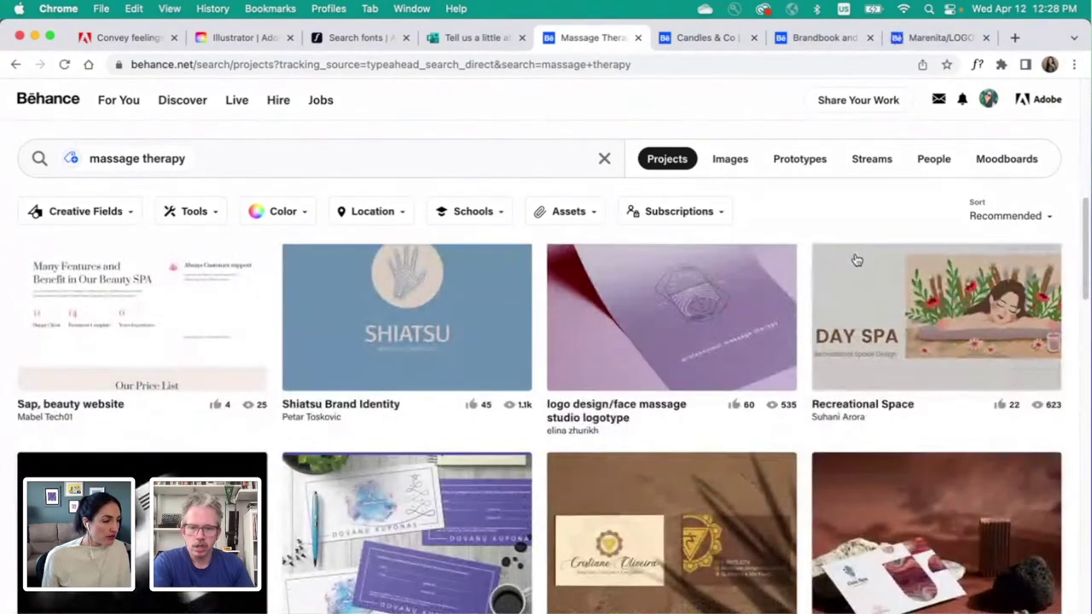
scroll(857, 260, down, 1)
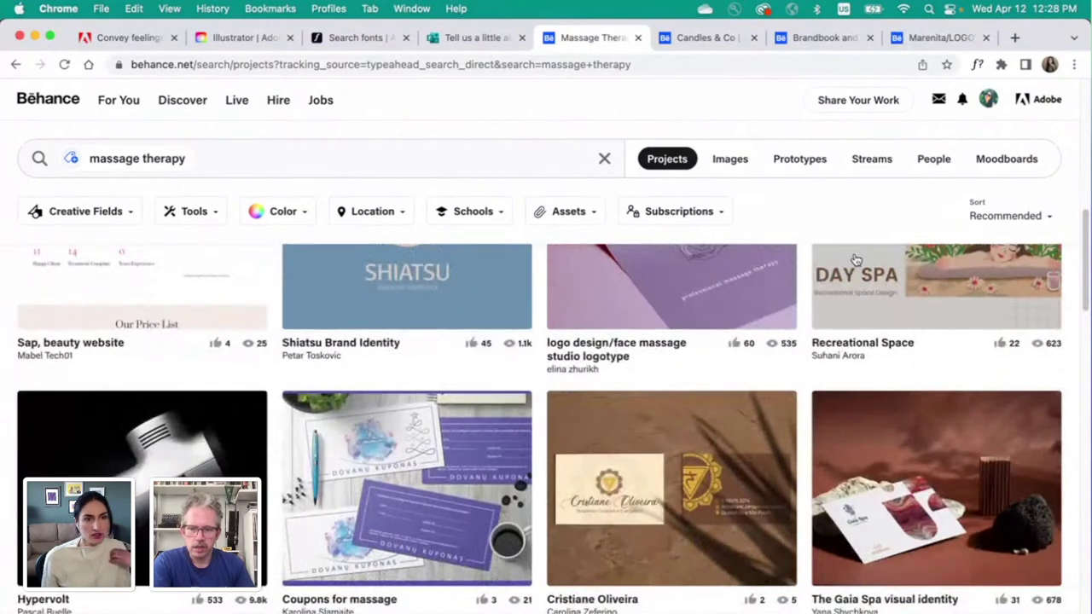
scroll(856, 259, down, 1)
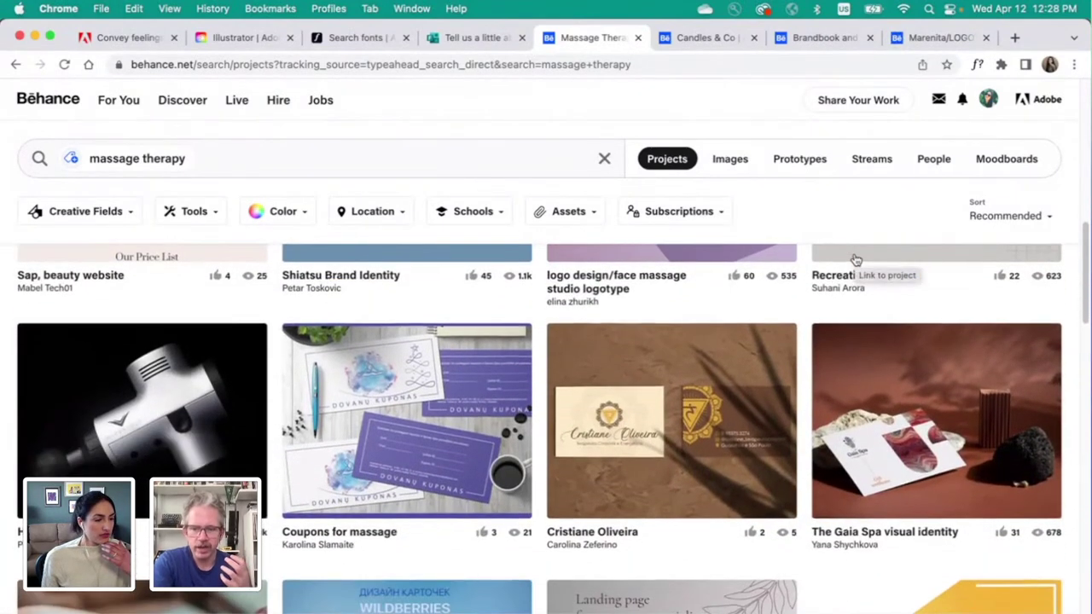
right_click(890, 408)
click(913, 411)
scroll(681, 375, down, 1)
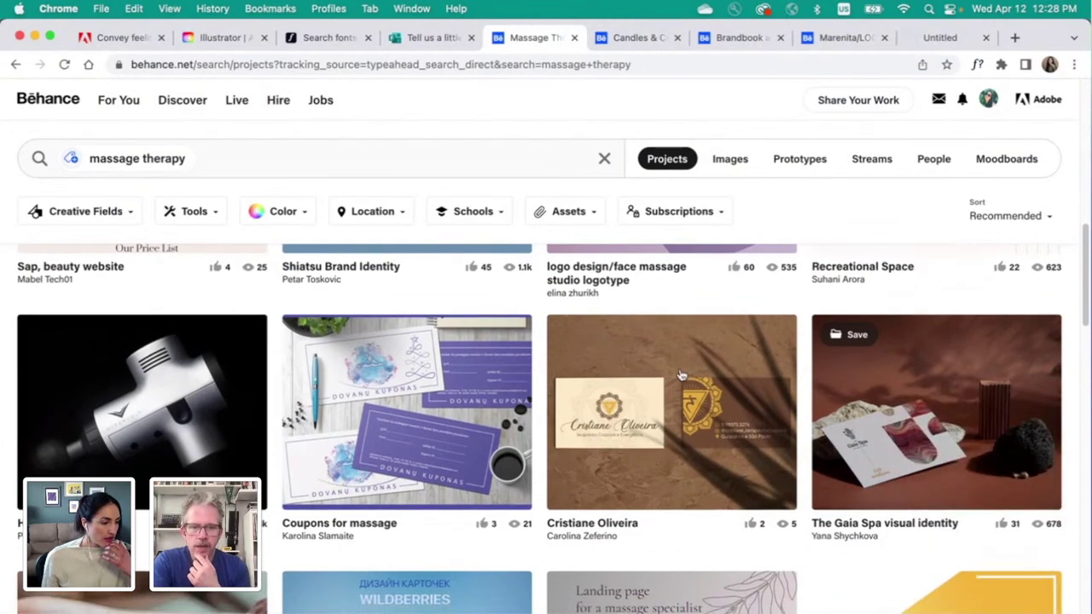
scroll(681, 375, down, 5)
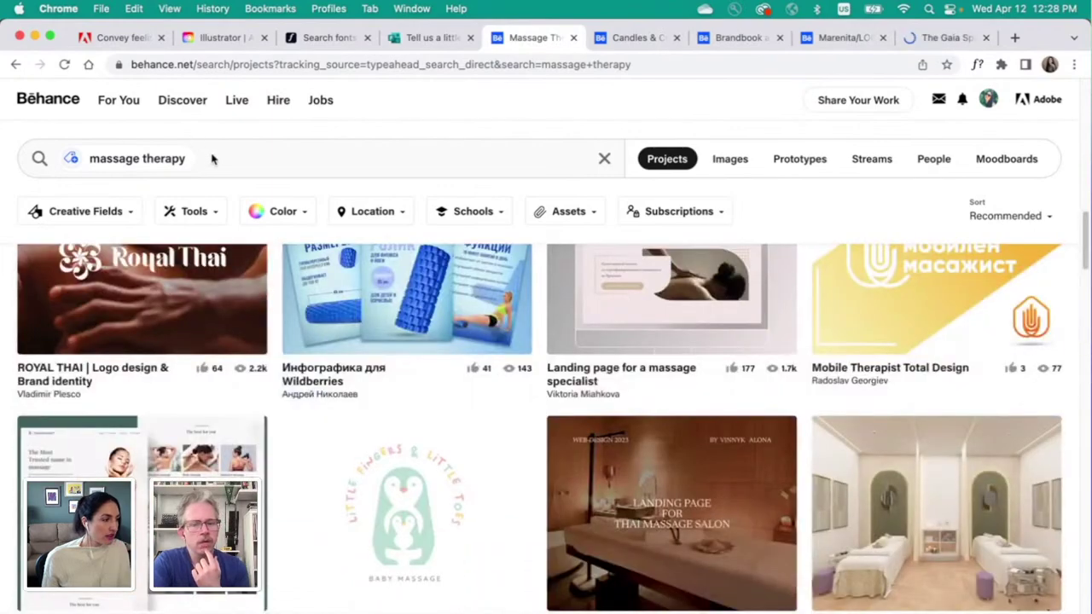
click(162, 162)
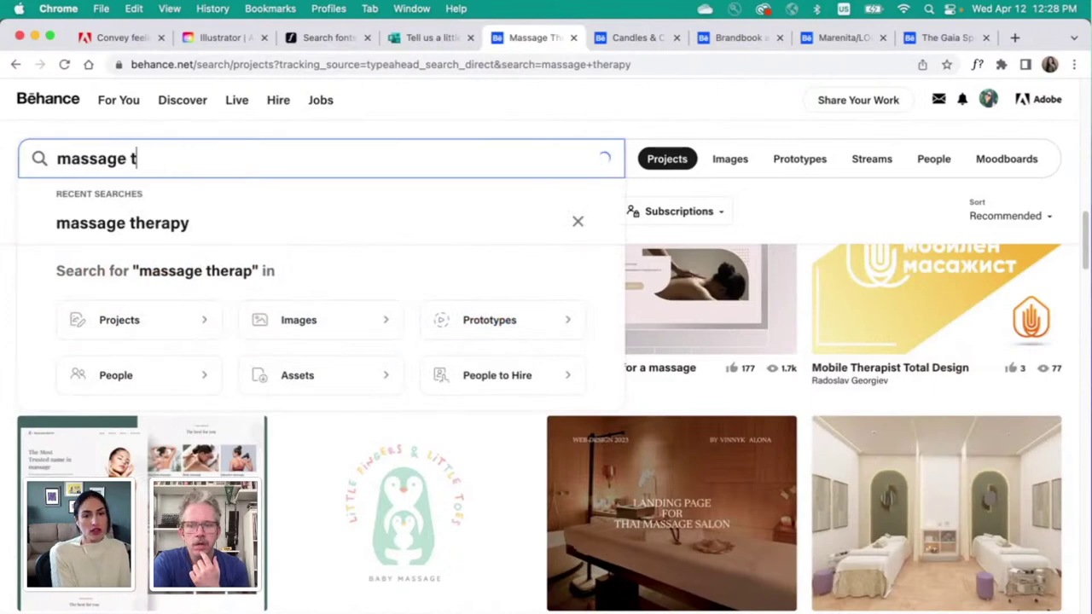
Step: Search Behance projects for 'mental health'
key(BackSpace)
key(BackSpace)
key(BackSpace)
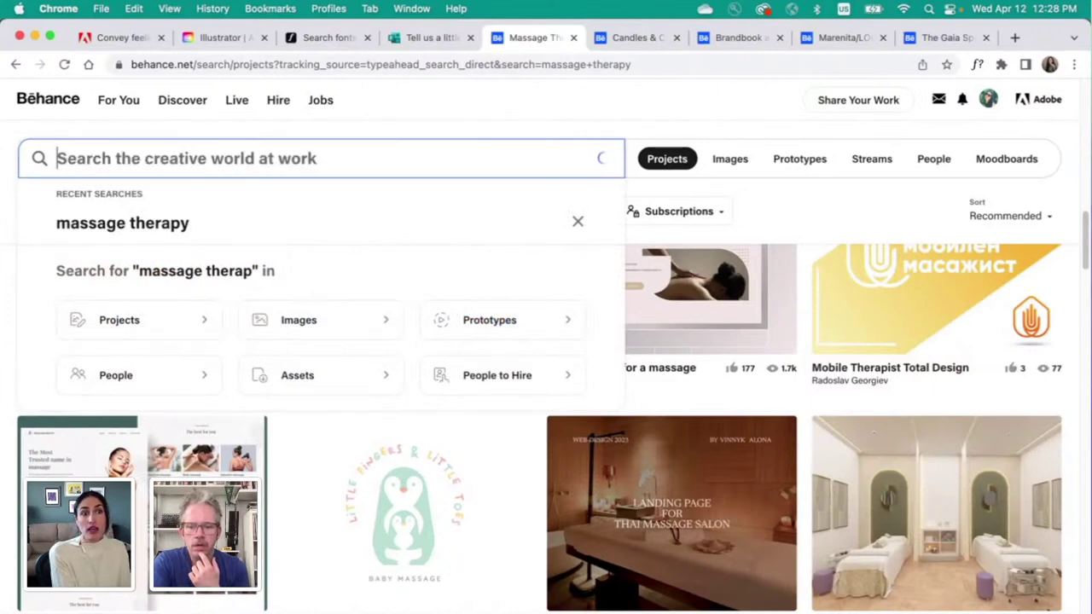
text(mean)
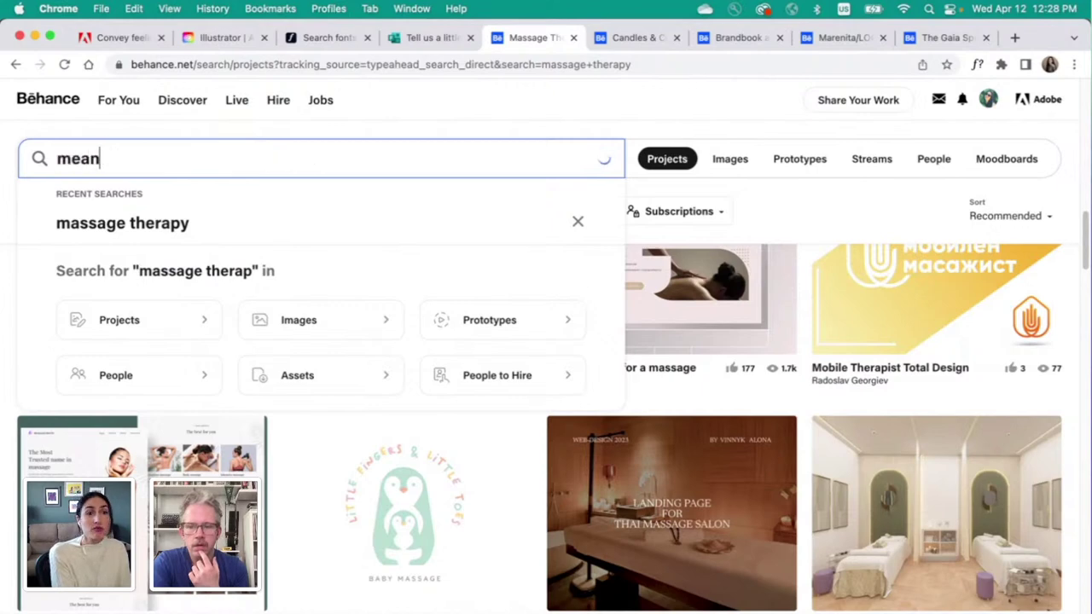
key(BackSpace)
key(BackSpace)
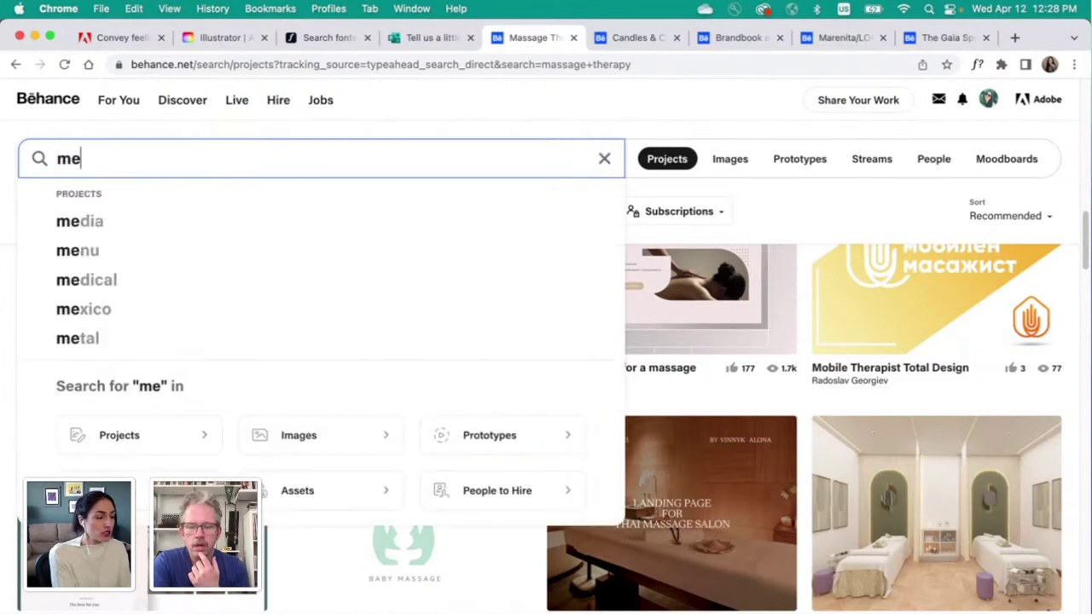
text(ntal health)
key(Return)
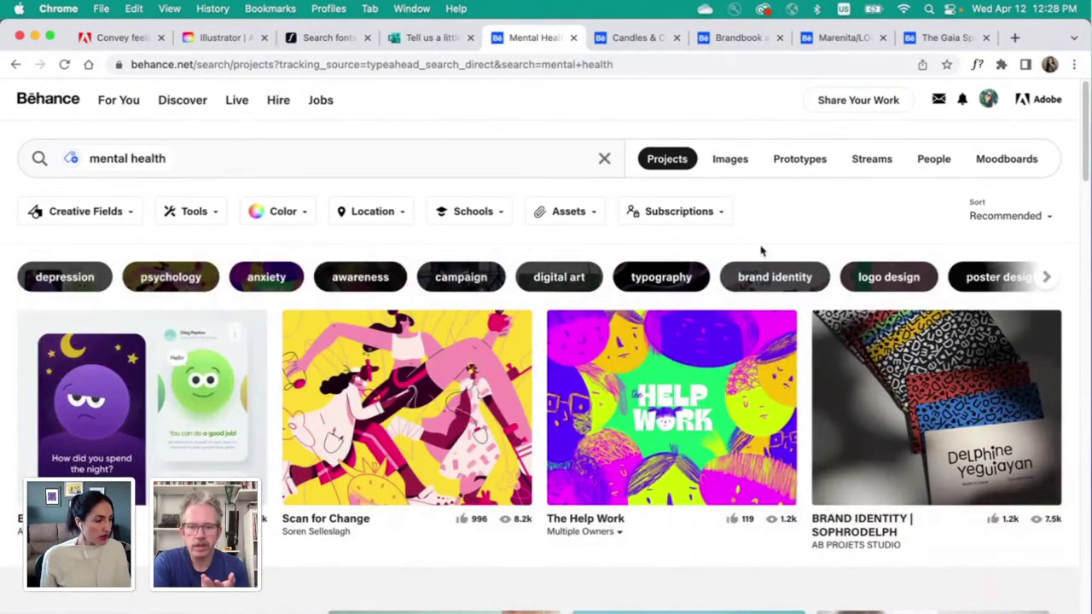
Step: Open the Emotion Tracker, Mindful You and Conquering Mental Illness projects in new tabs
scroll(858, 235, down, 1)
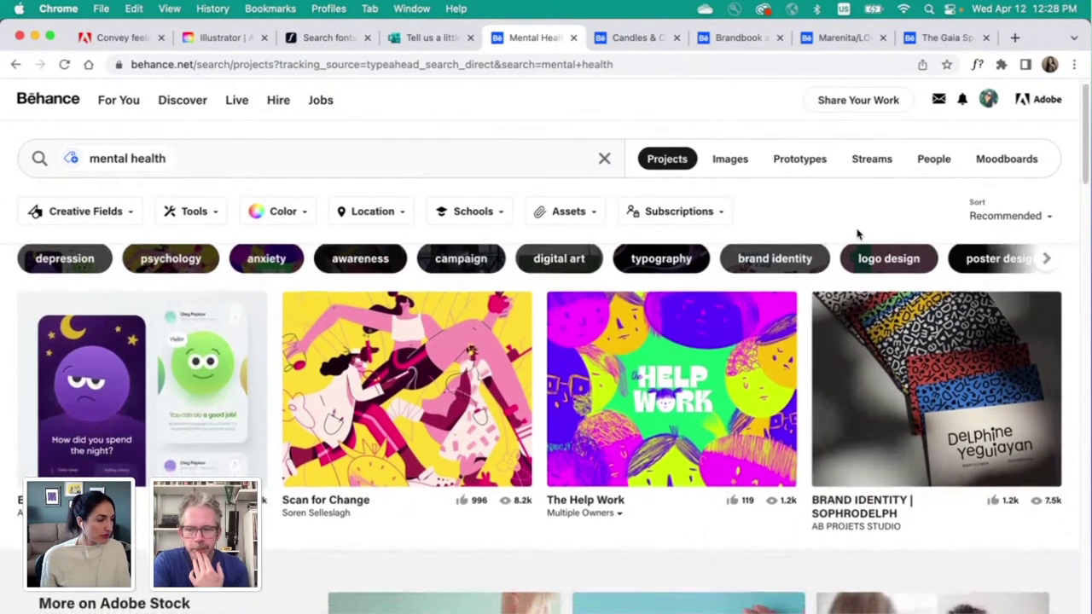
right_click(96, 417)
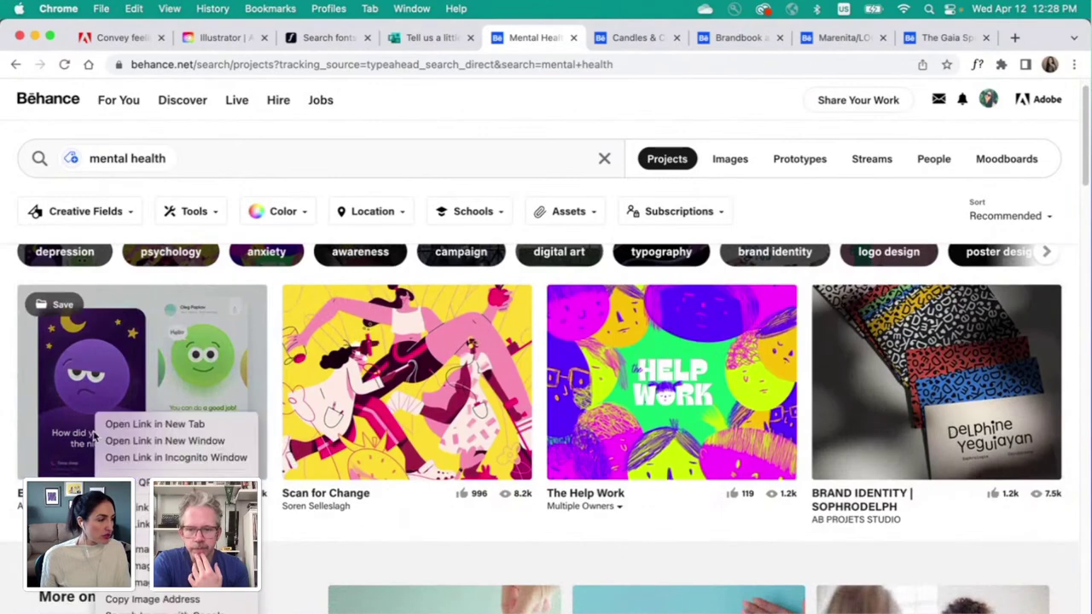
click(154, 424)
scroll(384, 384, down, 8)
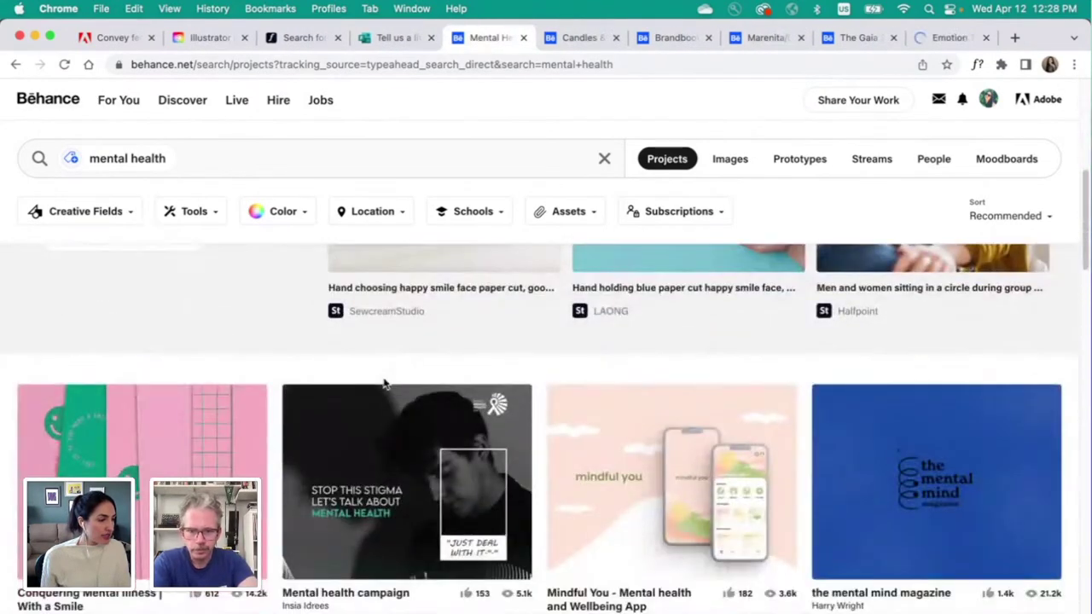
right_click(630, 419)
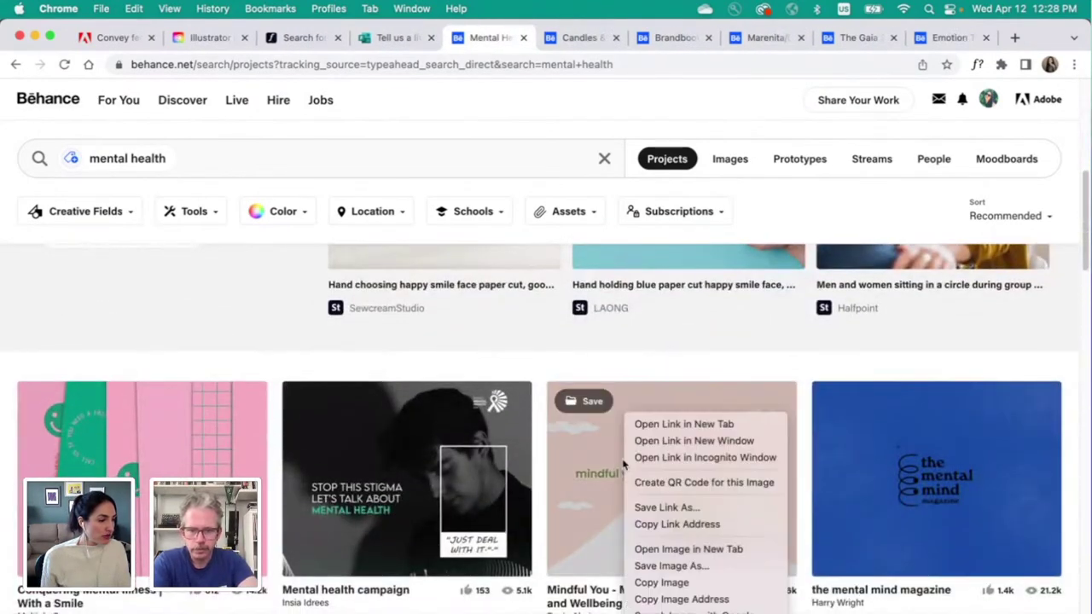
click(652, 424)
scroll(366, 378, down, 3)
right_click(124, 353)
click(147, 358)
scroll(531, 358, down, 6)
scroll(531, 359, down, 8)
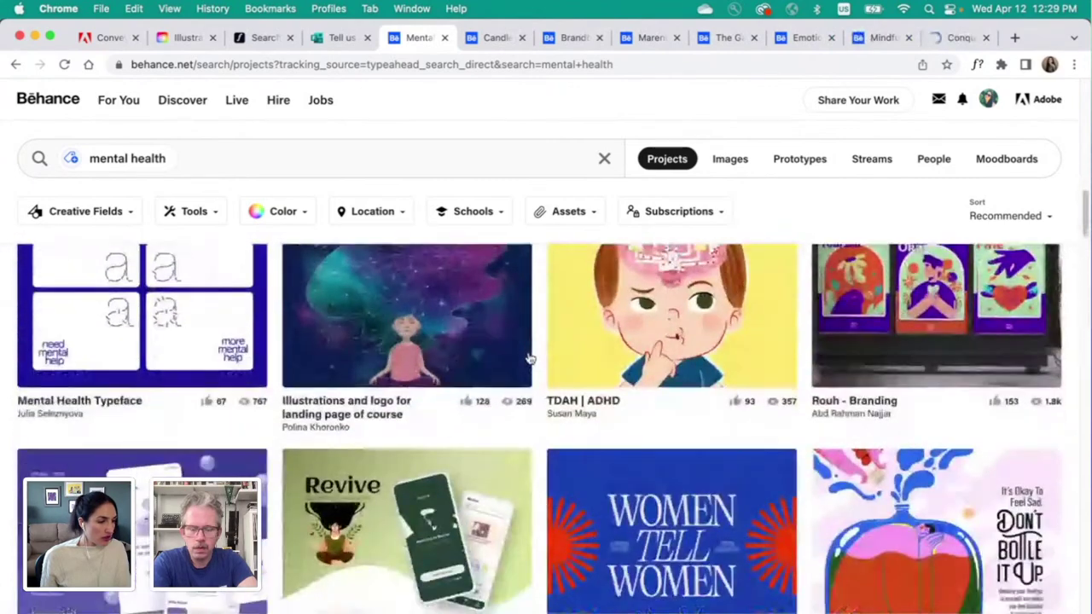
scroll(529, 358, up, 3)
Step: Open Rouh - Branding, Revive and Let's Talk in new tabs, then view Candles & Co
right_click(948, 408)
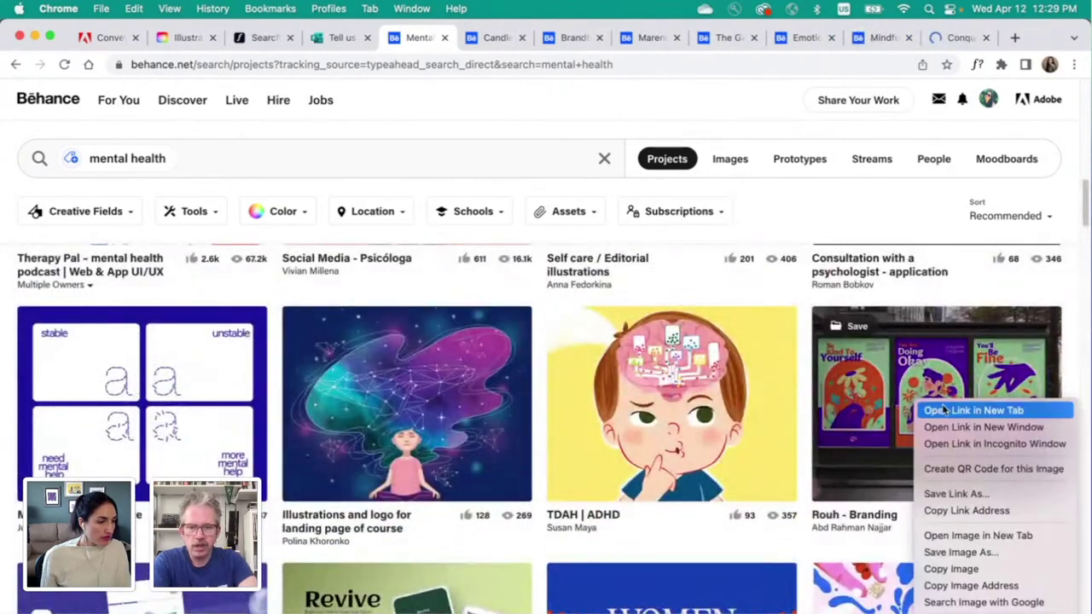
click(954, 413)
scroll(680, 395, down, 5)
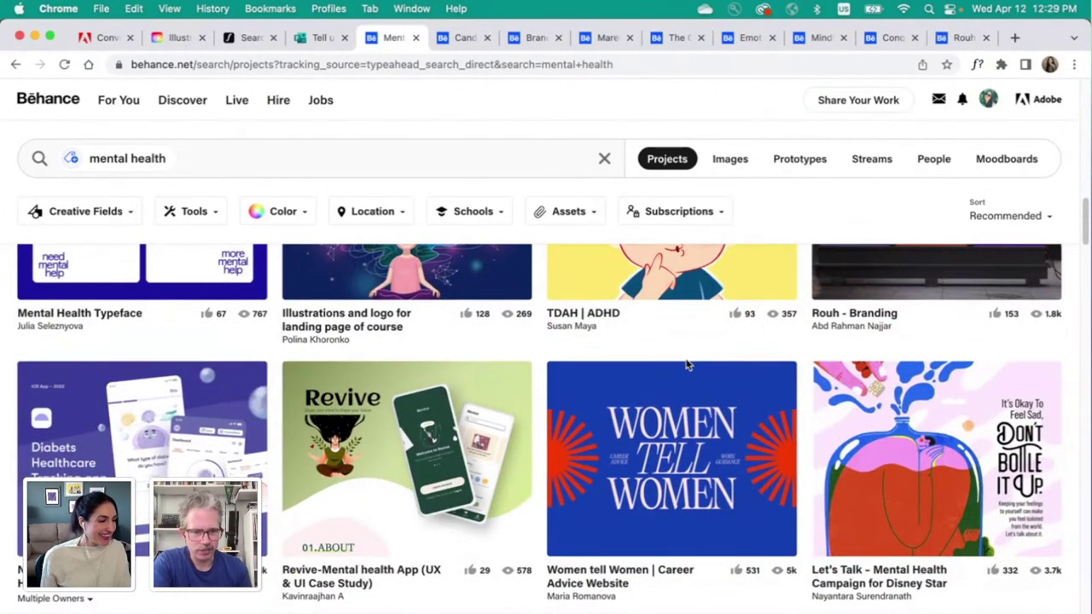
scroll(683, 367, down, 2)
right_click(370, 365)
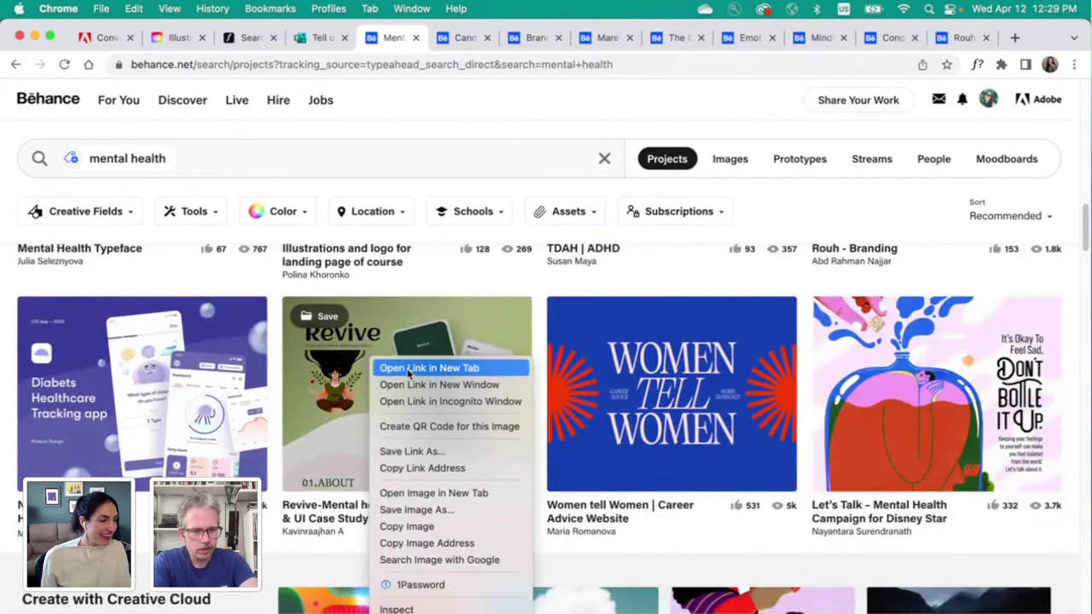
click(429, 368)
right_click(893, 382)
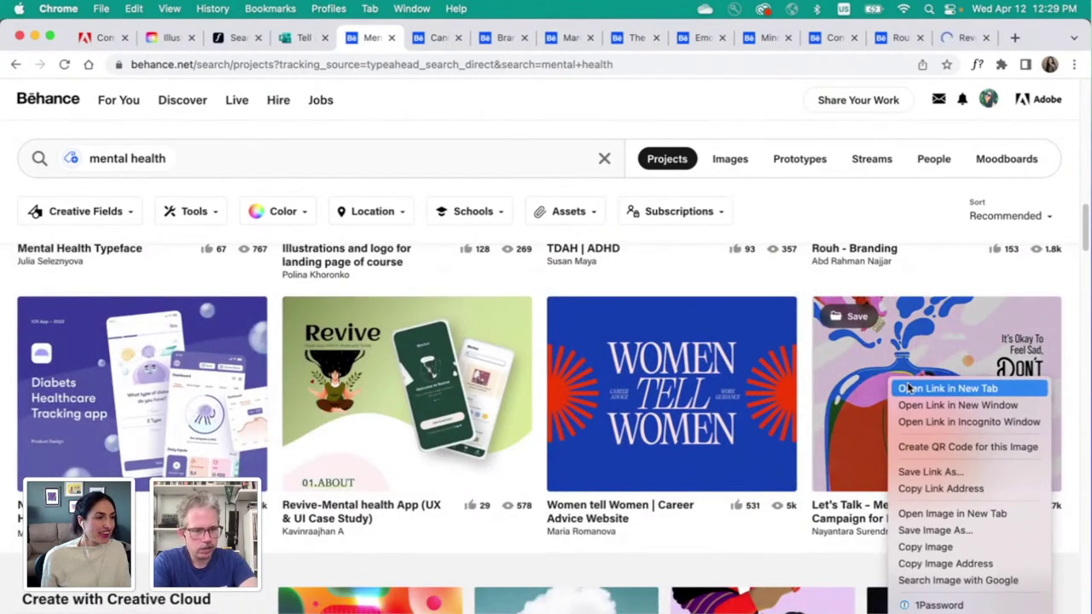
click(909, 386)
click(411, 41)
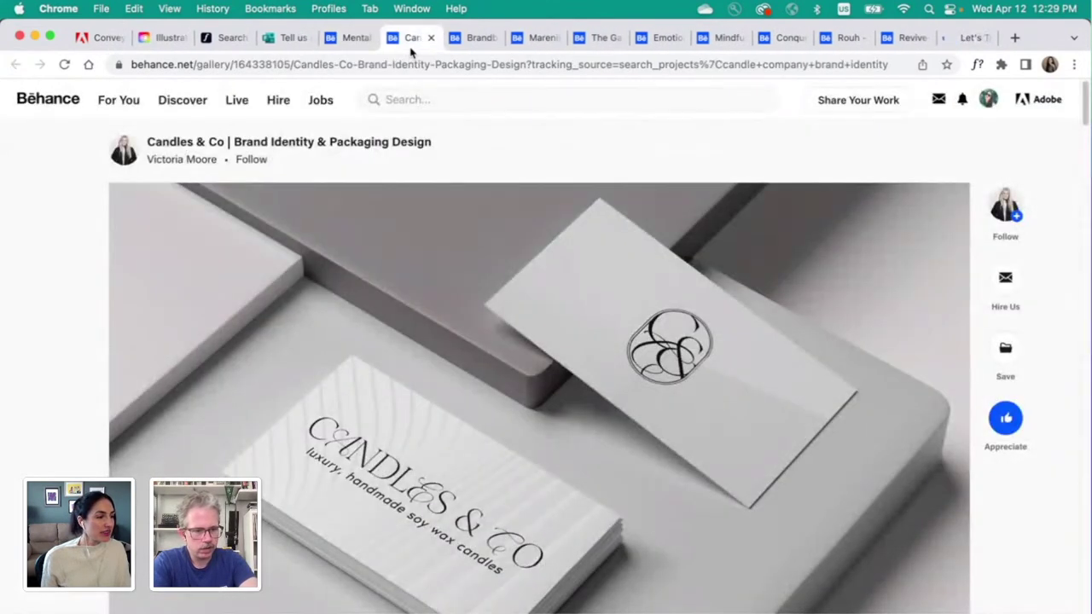
scroll(880, 394, down, 5)
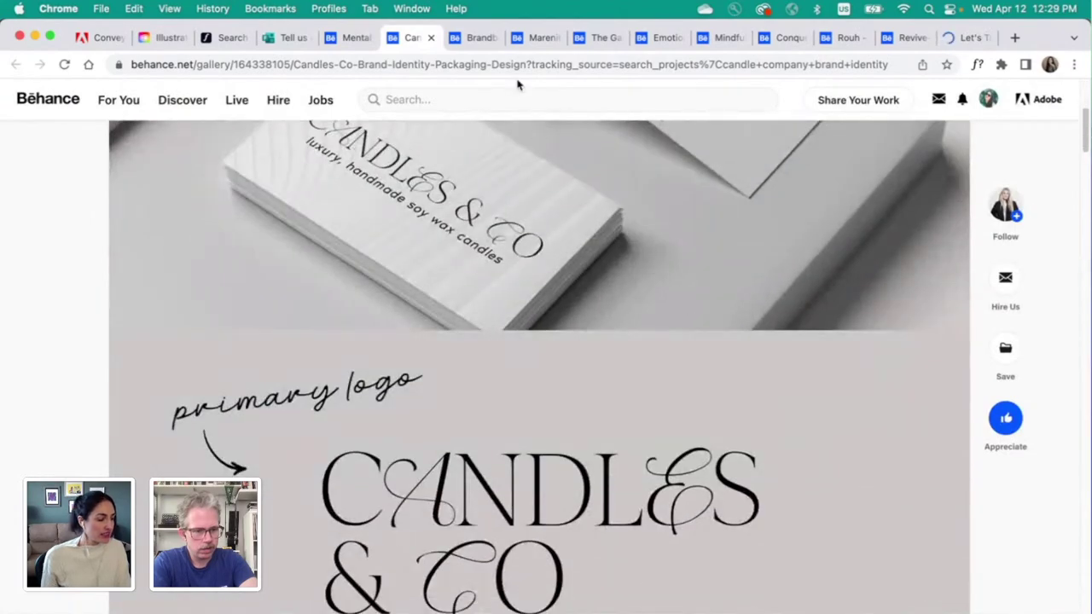
Step: Browse the Brandbook candle, Marenita and Gaia Spa project pages
key(ctrl+Tab)
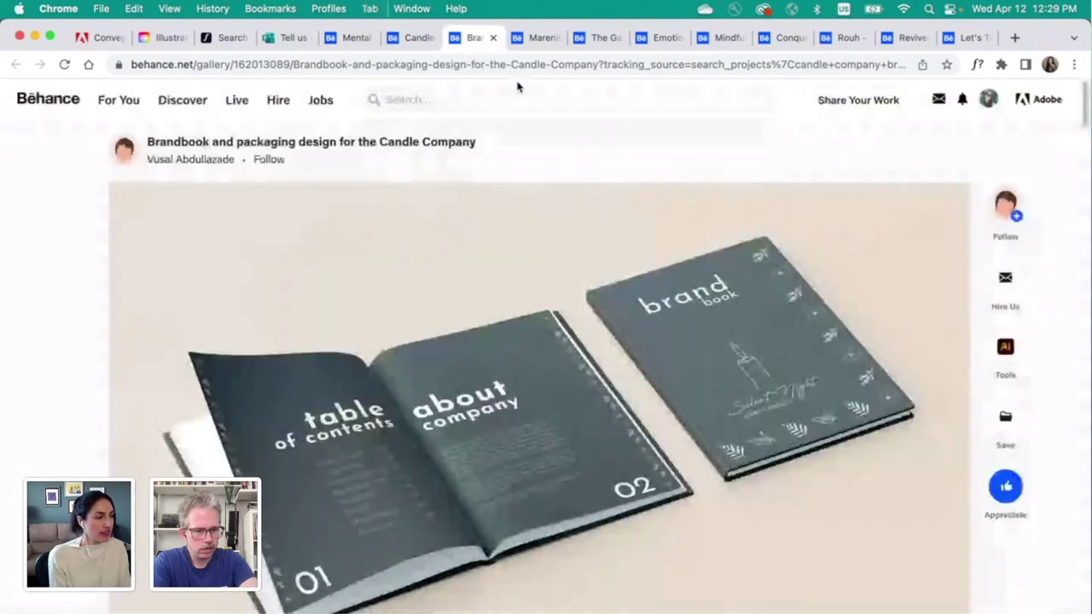
scroll(532, 251, down, 10)
scroll(534, 252, down, 1)
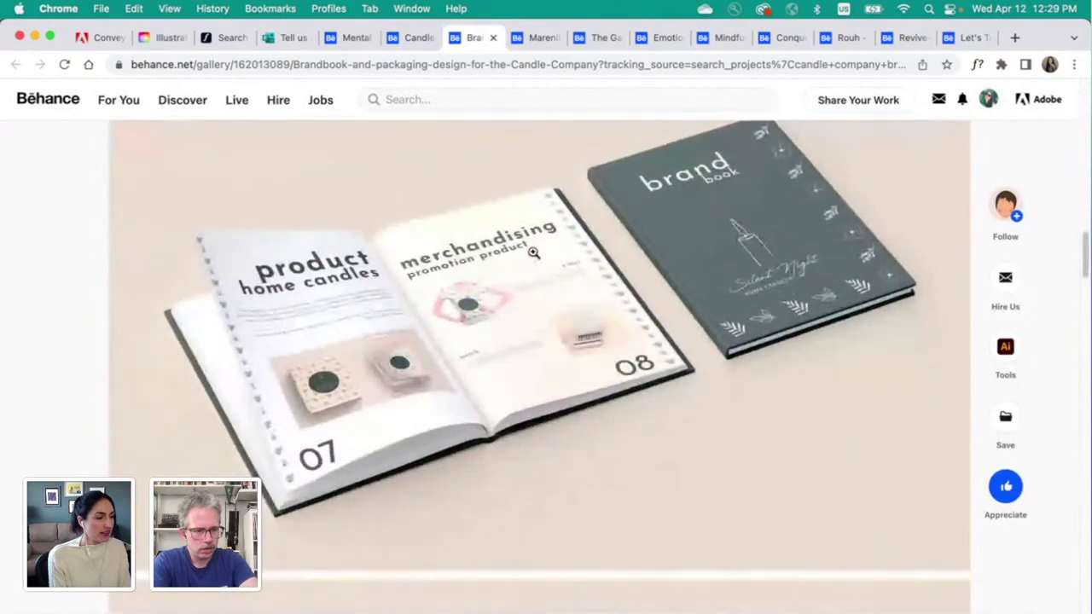
key(ctrl+Tab)
scroll(534, 252, down, 15)
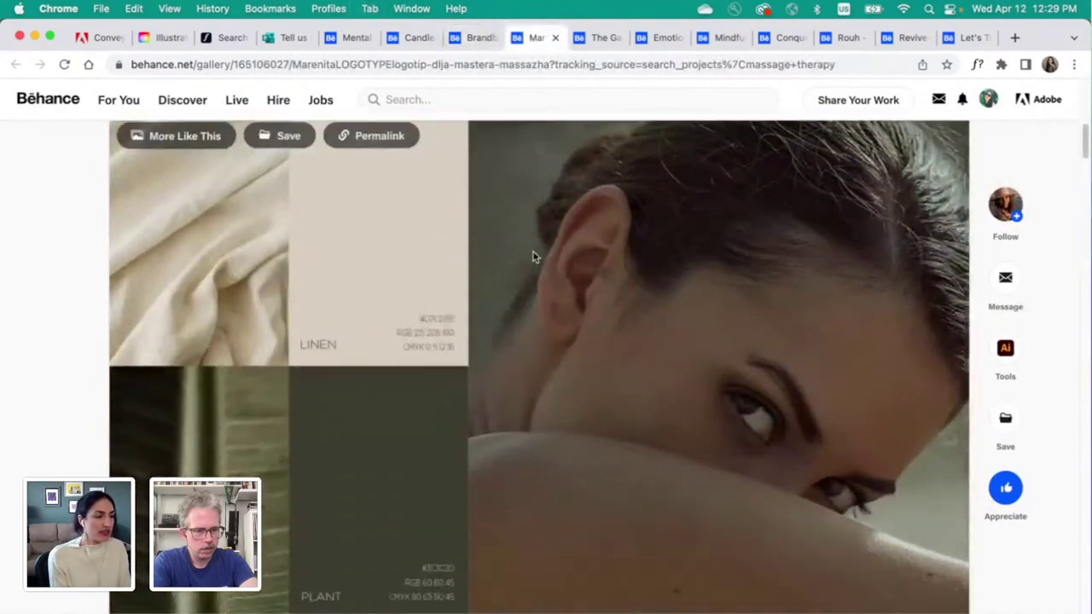
scroll(533, 252, down, 8)
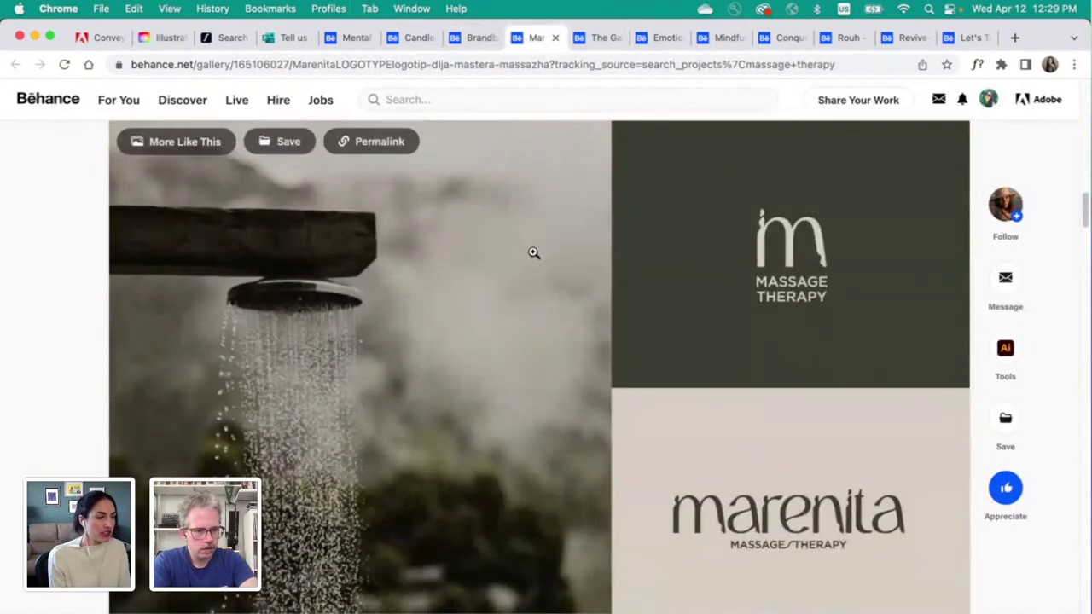
key(ctrl+Tab)
scroll(533, 253, down, 15)
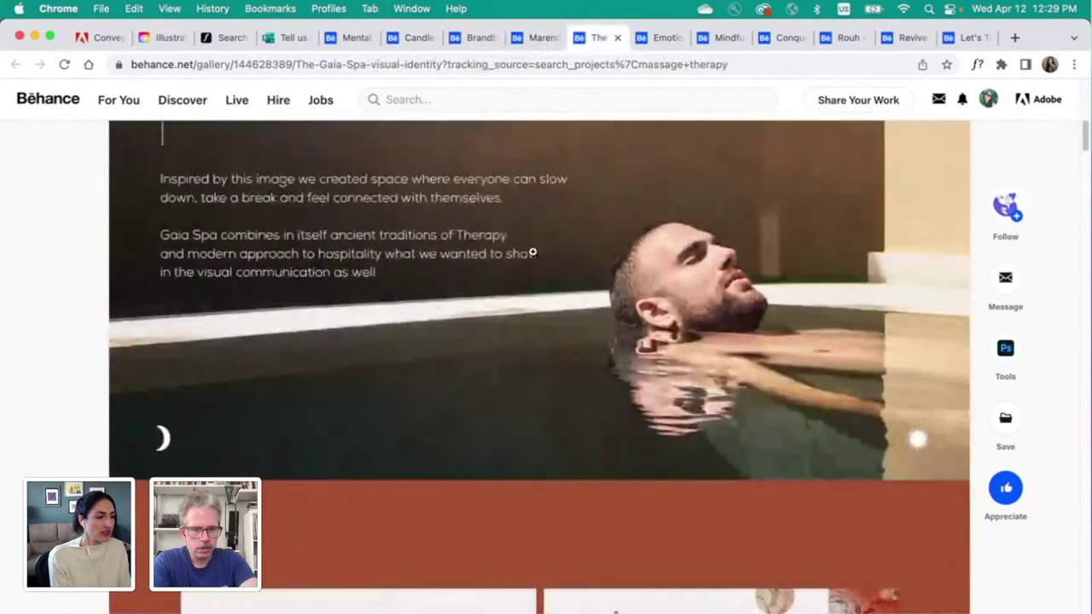
scroll(533, 253, down, 15)
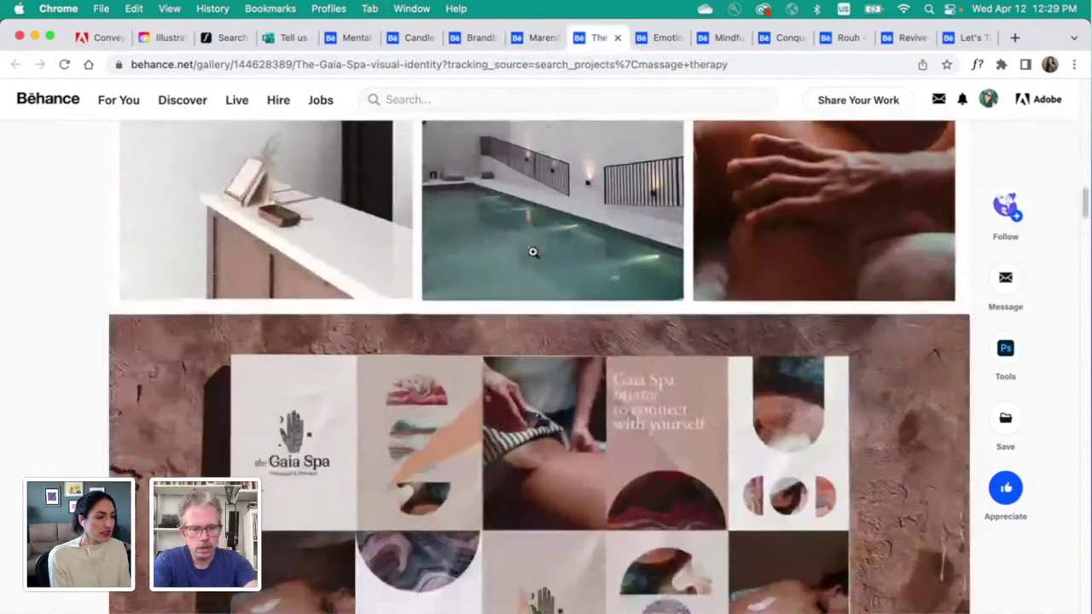
scroll(533, 252, down, 1)
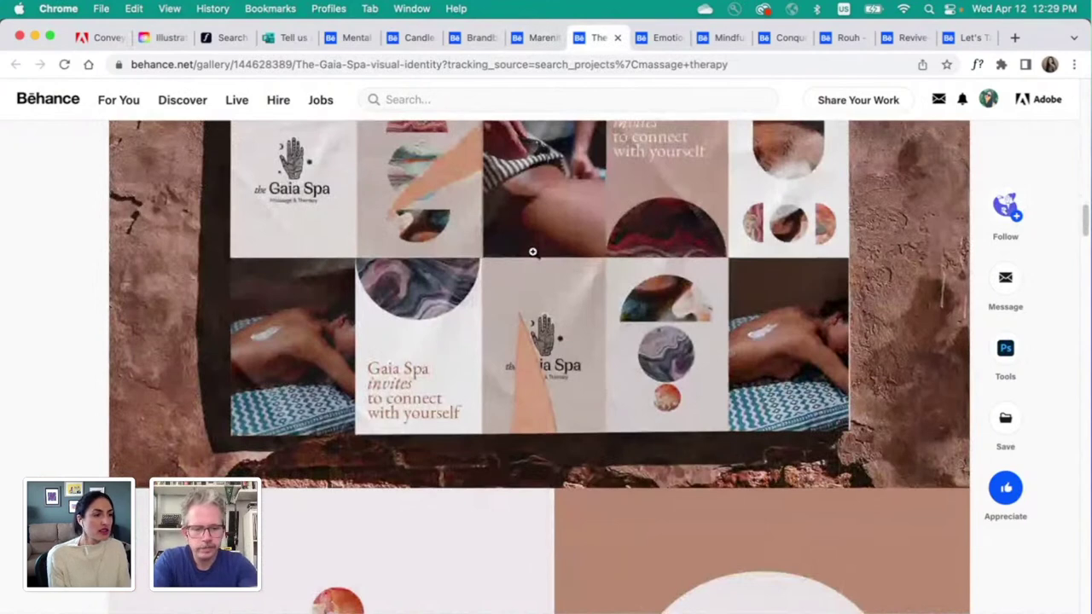
Step: Browse the Emotion Tracker, Mindful You and Conquering Mental Illness project pages
key(ctrl+Tab)
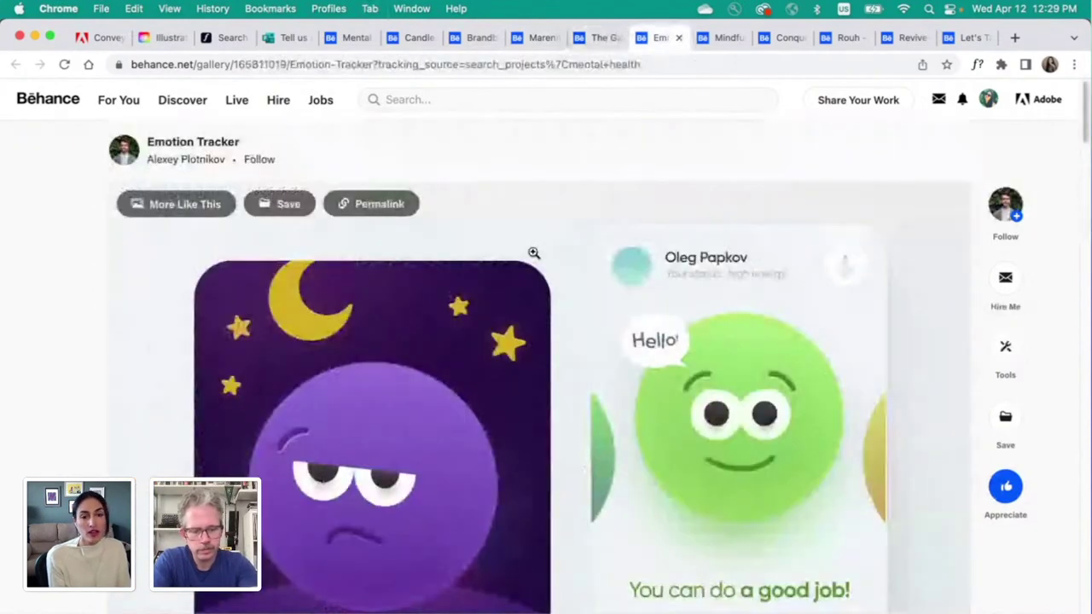
scroll(529, 339, down, 10)
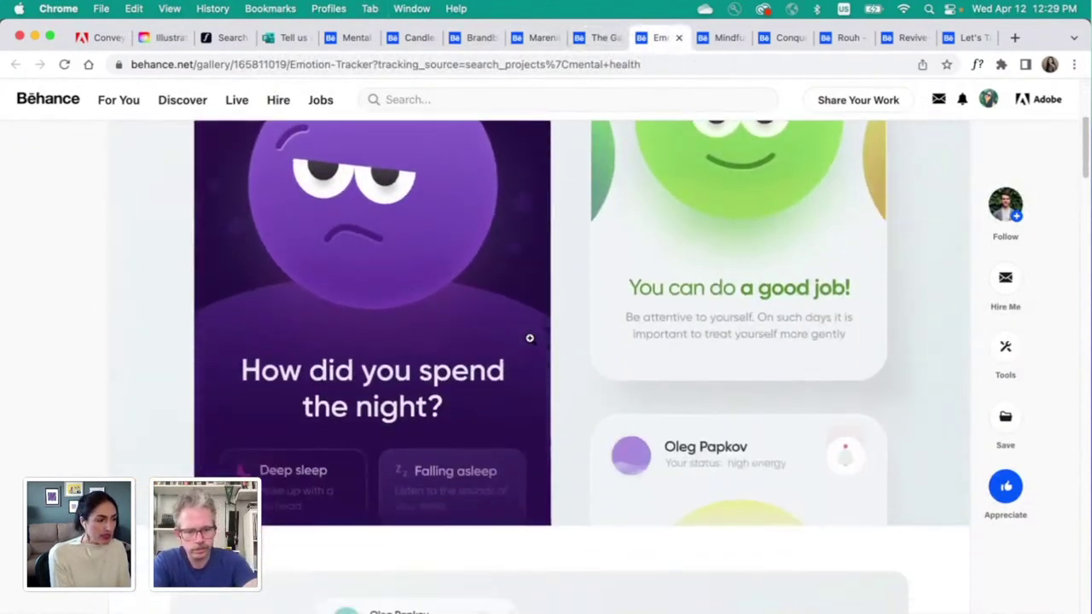
scroll(531, 339, down, 5)
key(ctrl+Tab)
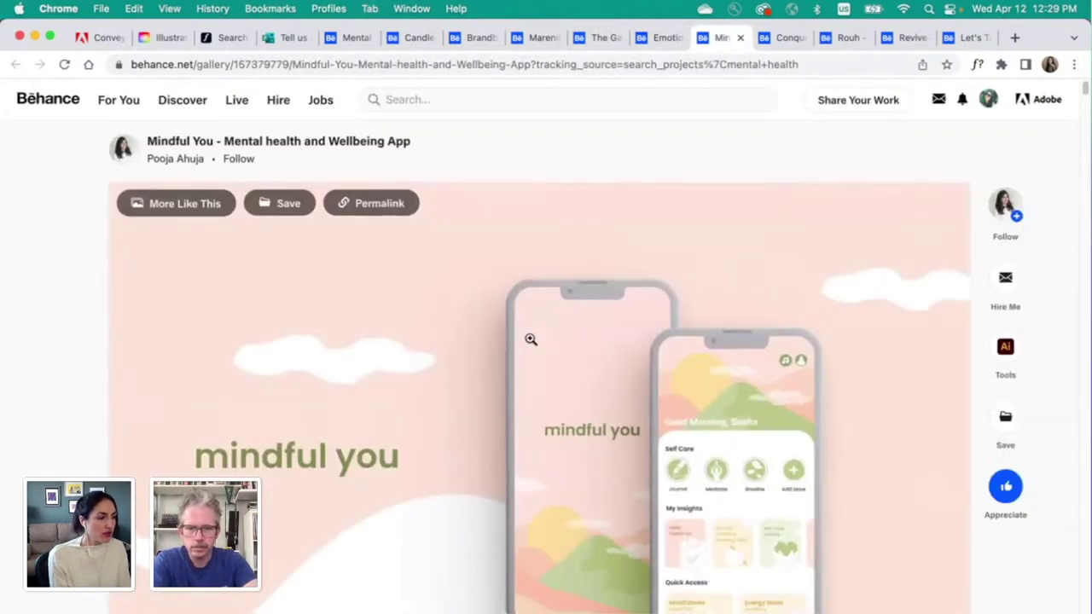
scroll(531, 338, down, 4)
scroll(531, 339, down, 10)
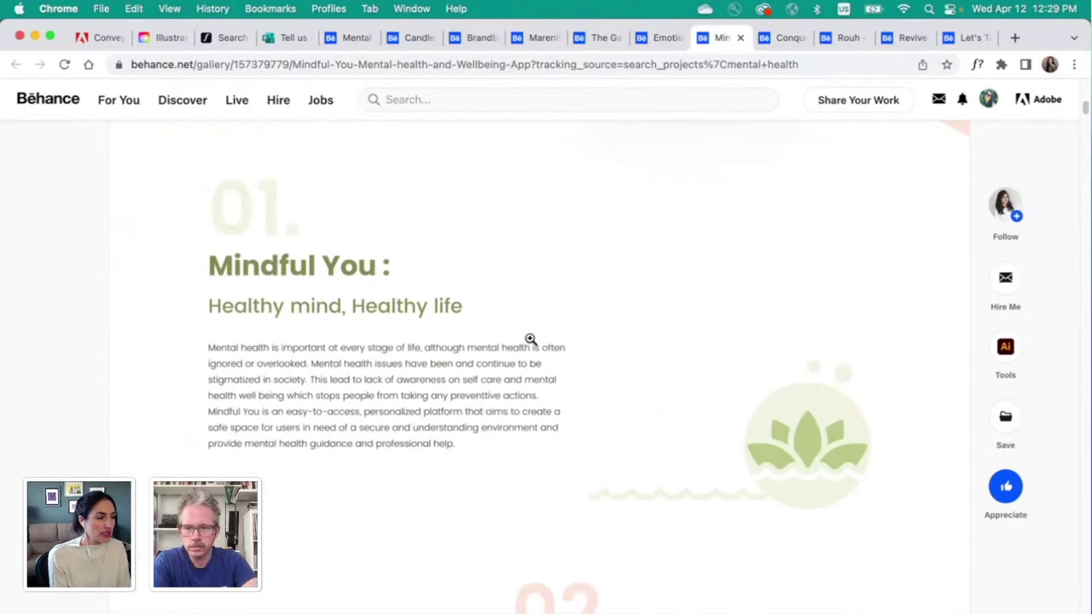
scroll(531, 339, down, 15)
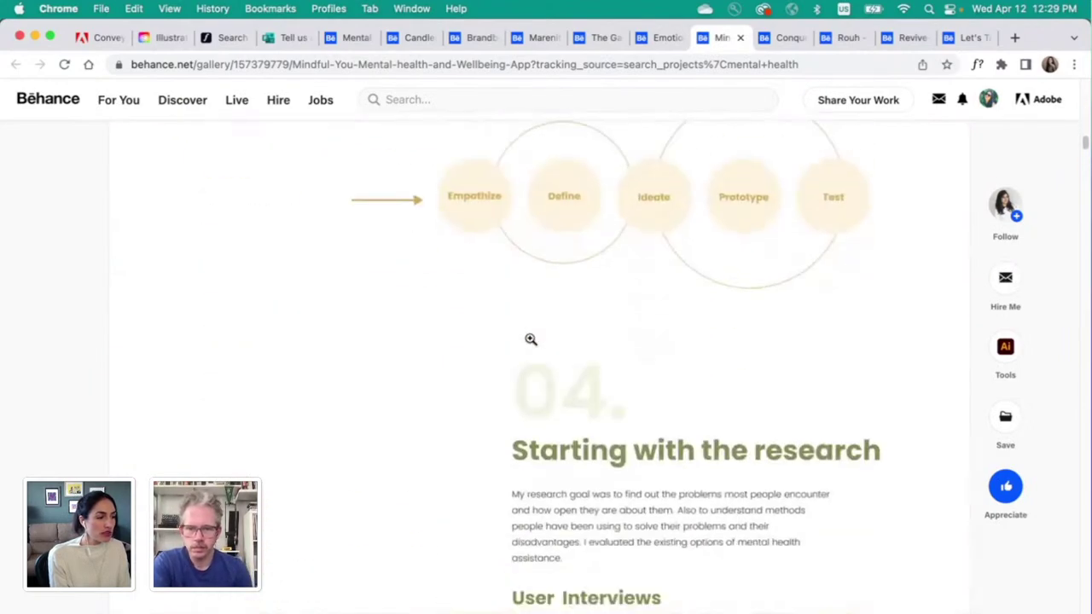
scroll(531, 338, down, 15)
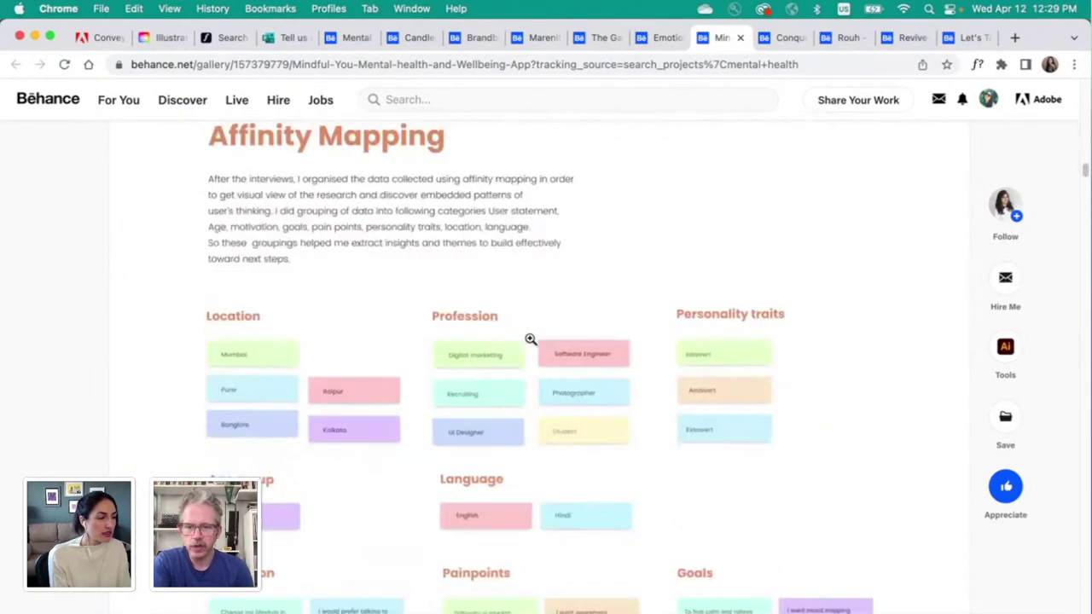
scroll(531, 339, down, 10)
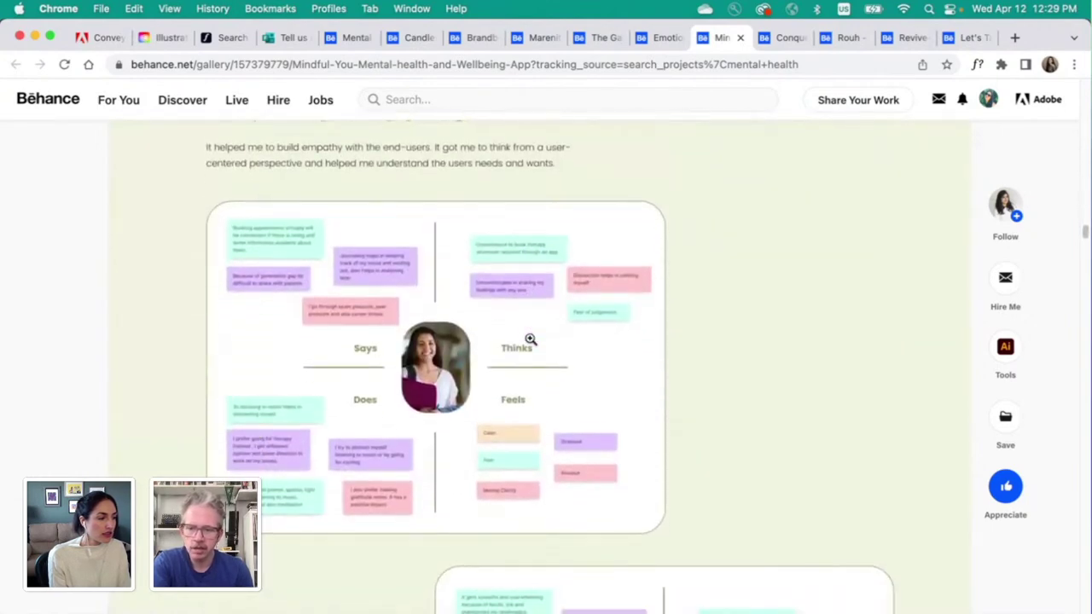
key(ctrl+Tab)
scroll(530, 344, down, 10)
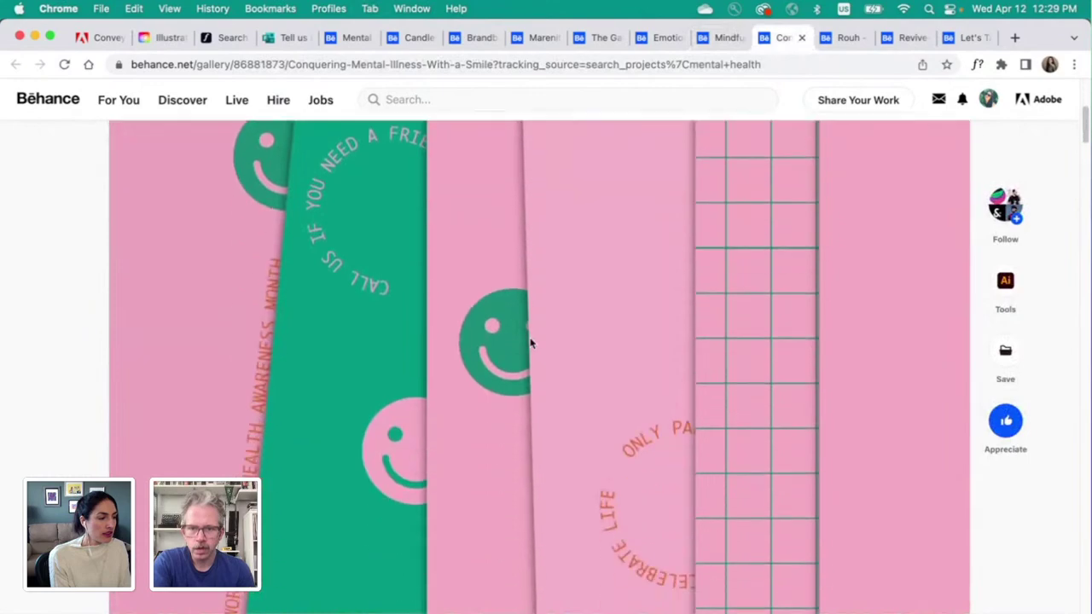
scroll(530, 338, down, 15)
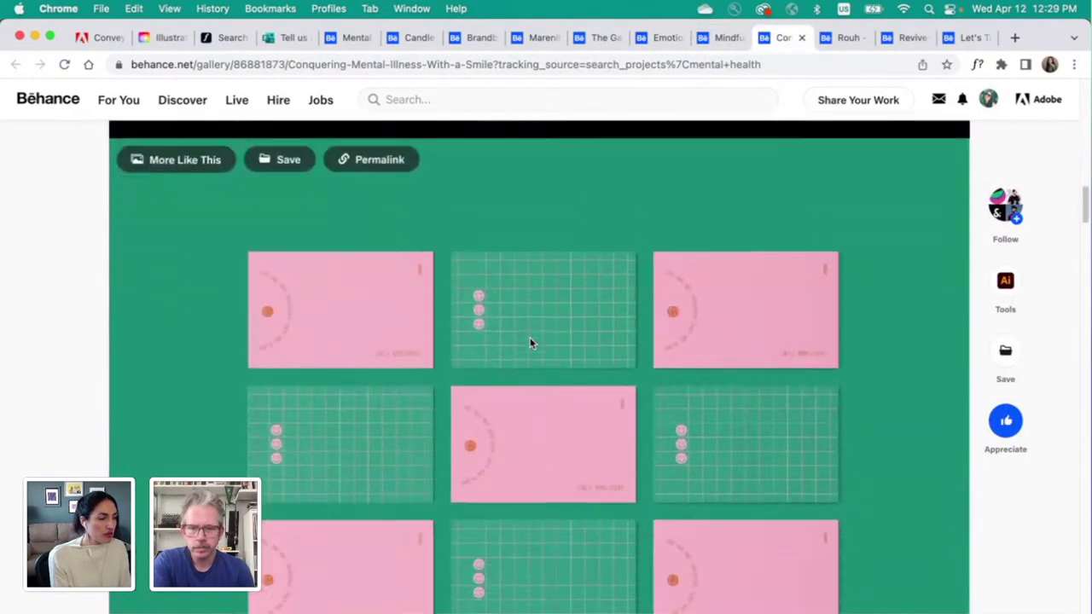
scroll(530, 338, down, 5)
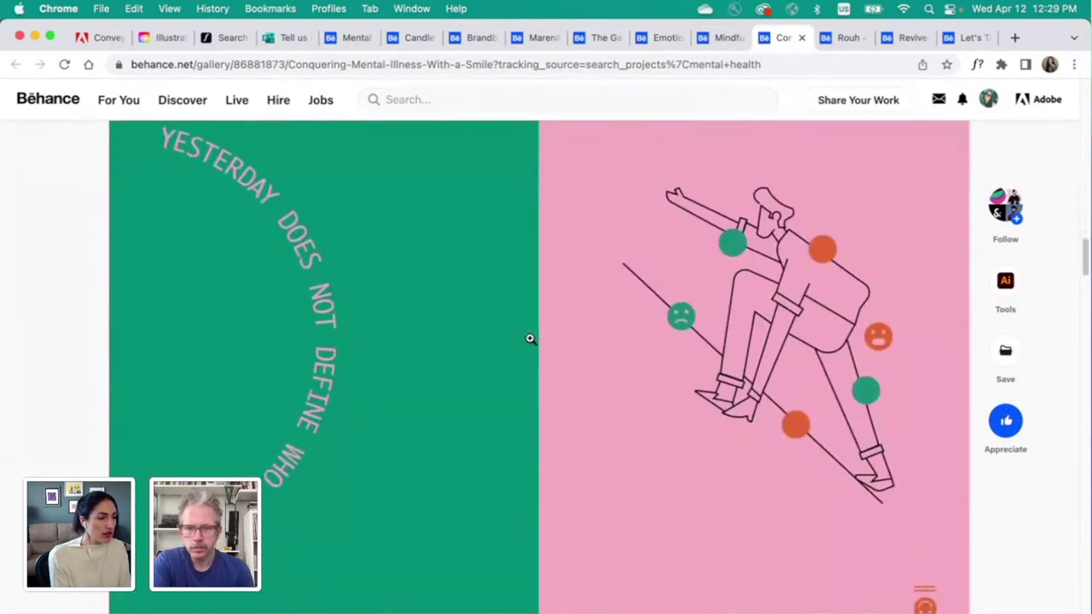
scroll(530, 338, down, 5)
scroll(530, 339, down, 5)
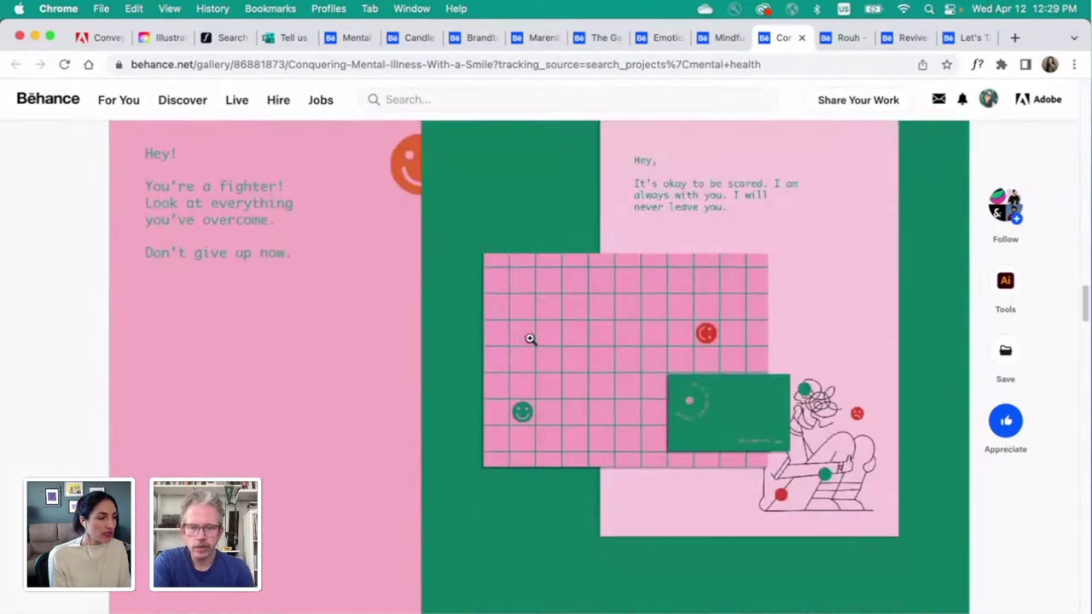
Step: Look through the Rouh - Branding project page
key(ctrl+Tab)
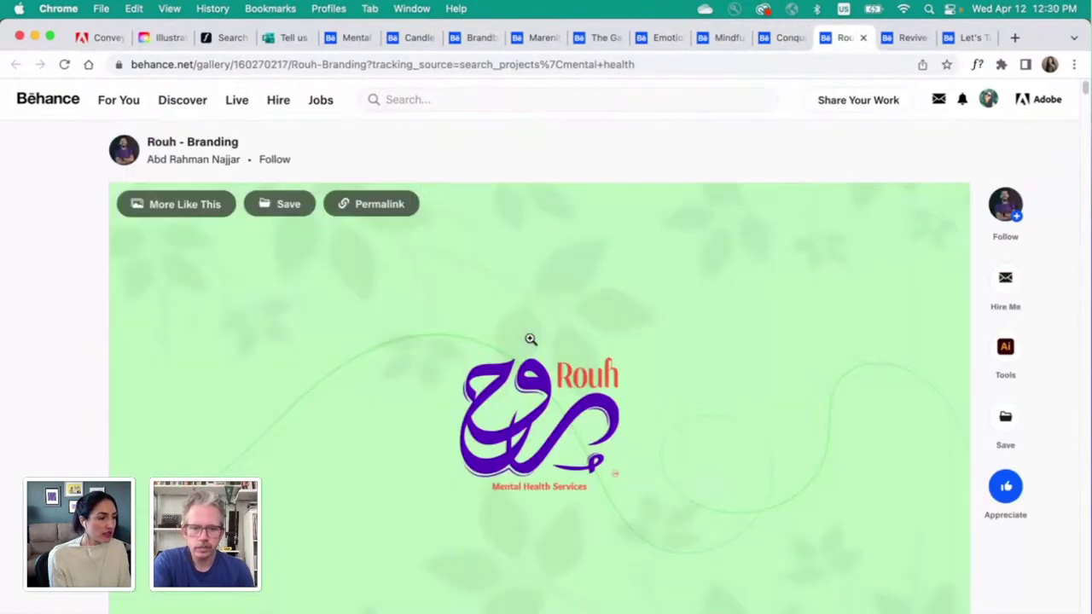
scroll(530, 340, down, 10)
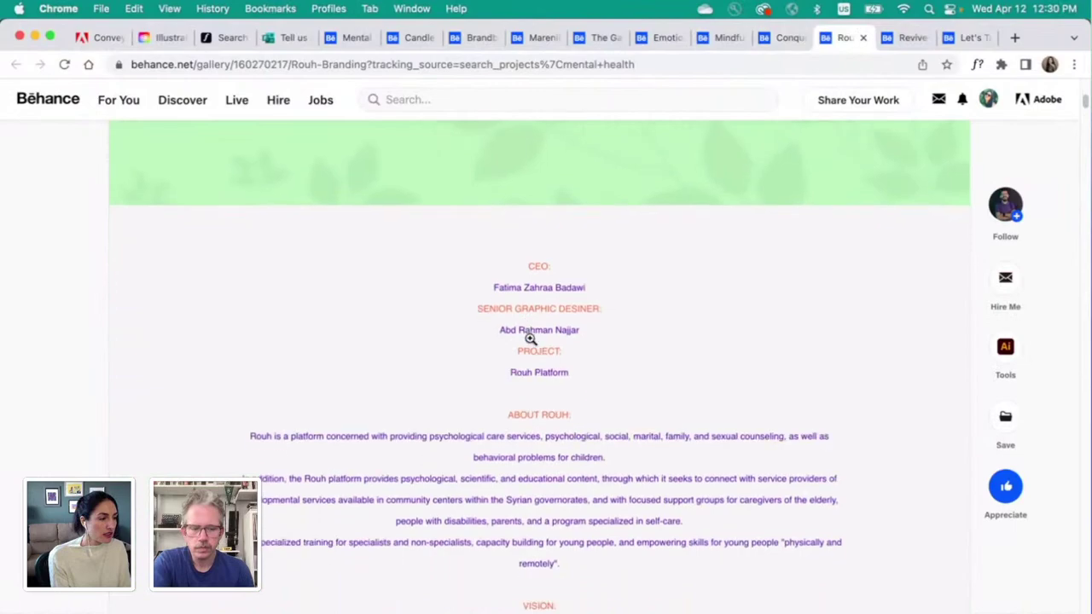
scroll(530, 341, down, 10)
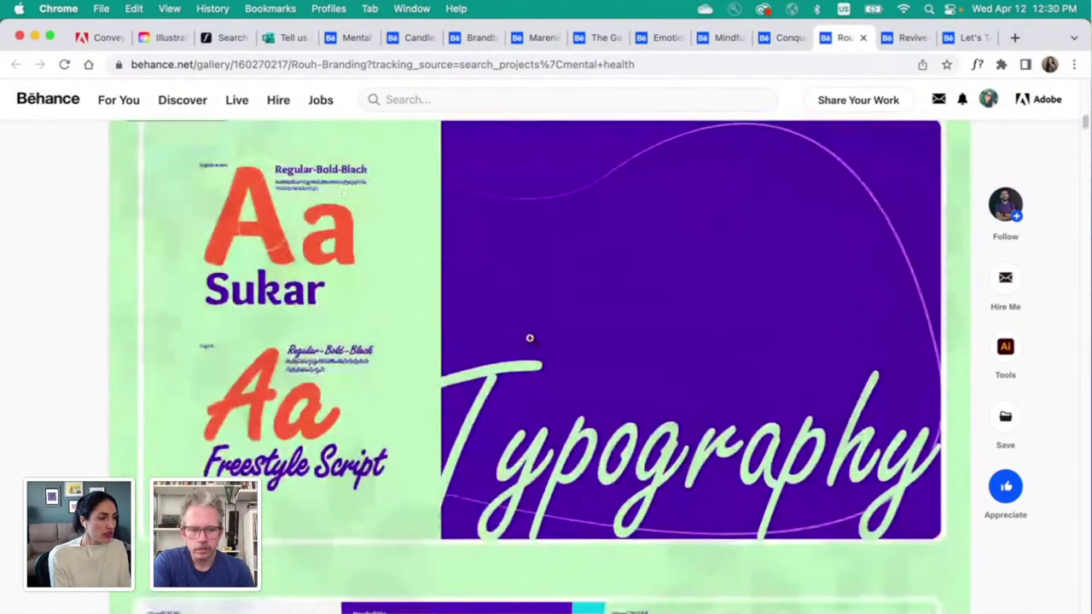
scroll(530, 338, down, 15)
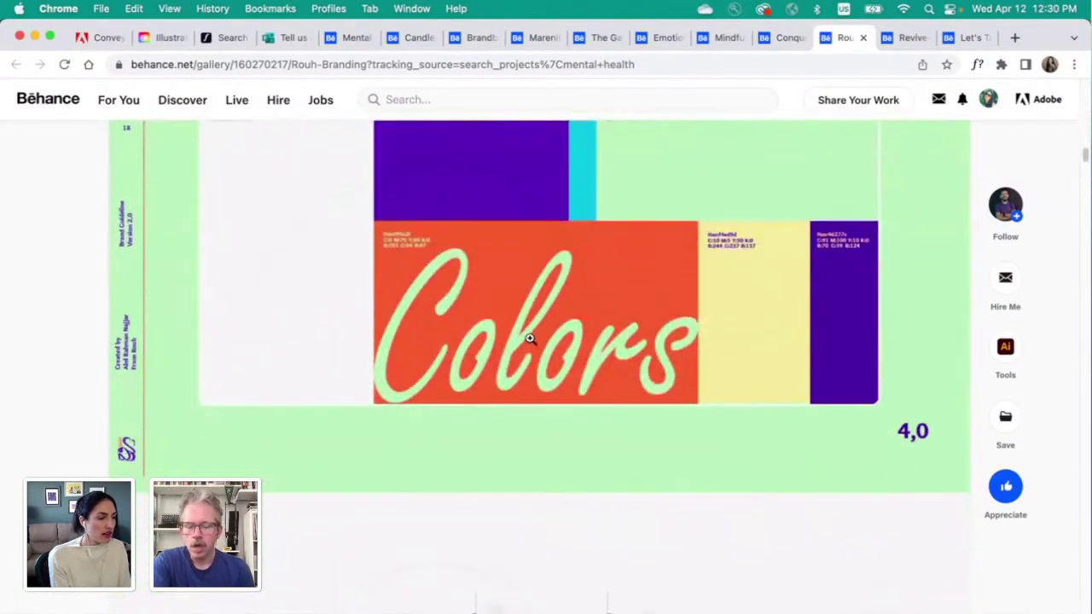
scroll(530, 340, down, 5)
Step: Scroll the Revive case study past persona, user flow and wireframes to the sign-in screens
key(ctrl+Tab)
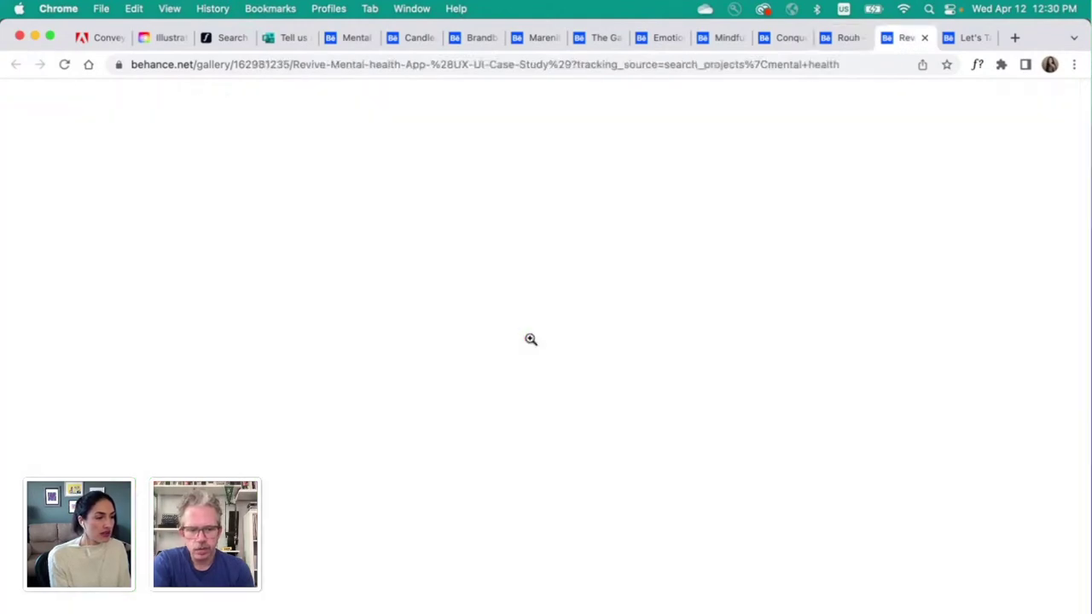
scroll(530, 339, down, 2)
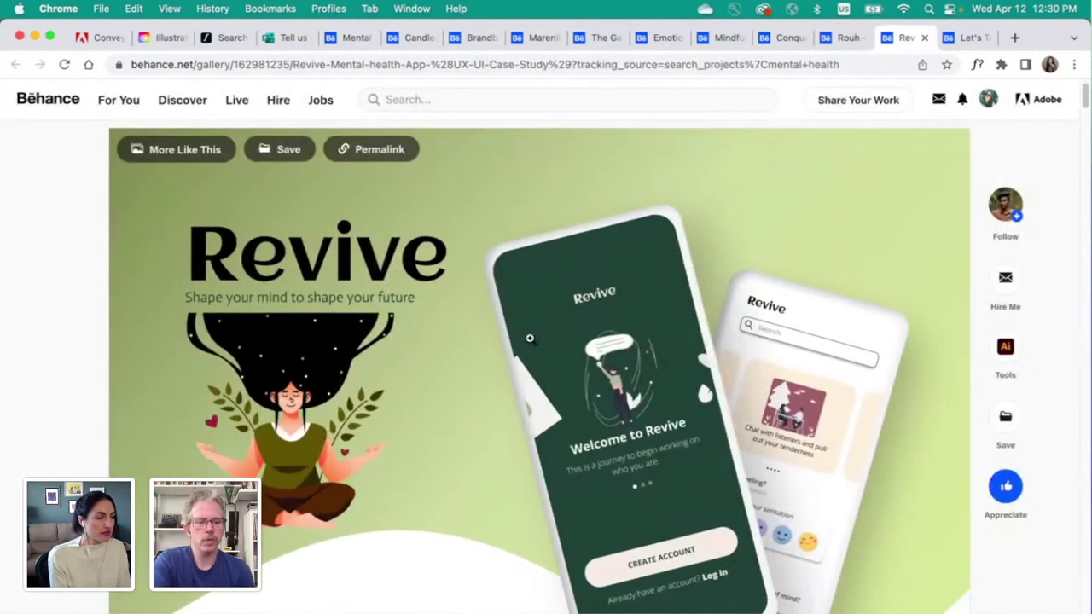
scroll(530, 339, down, 1)
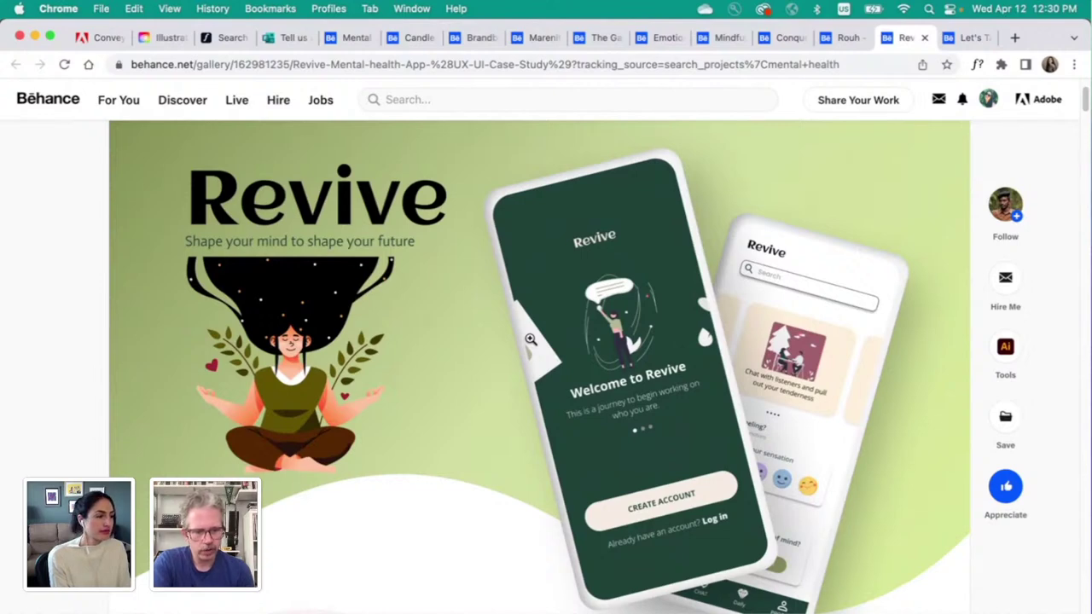
scroll(530, 339, down, 1)
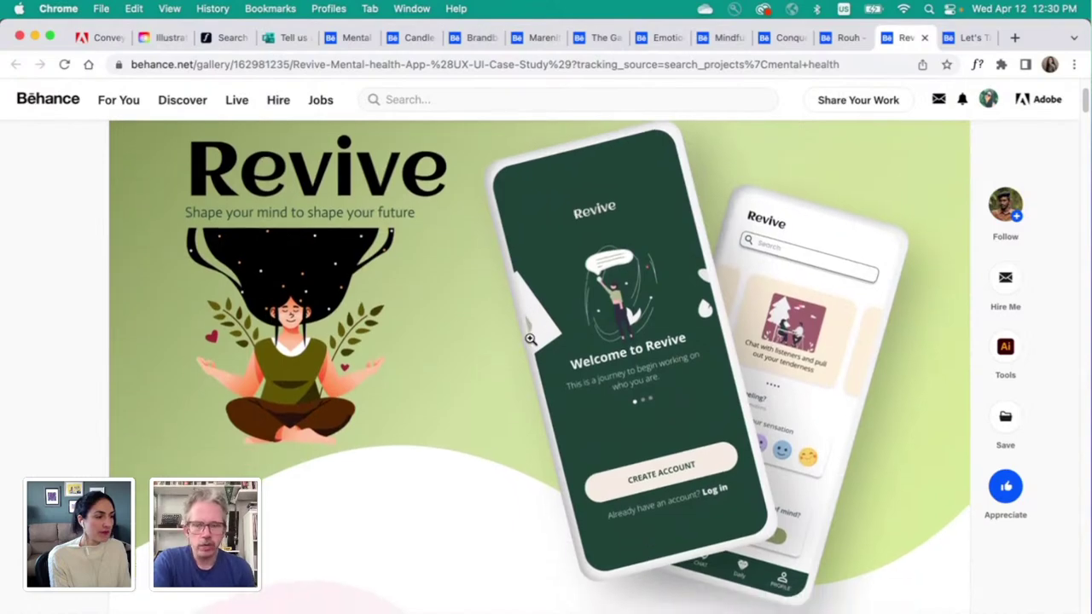
scroll(530, 339, down, 10)
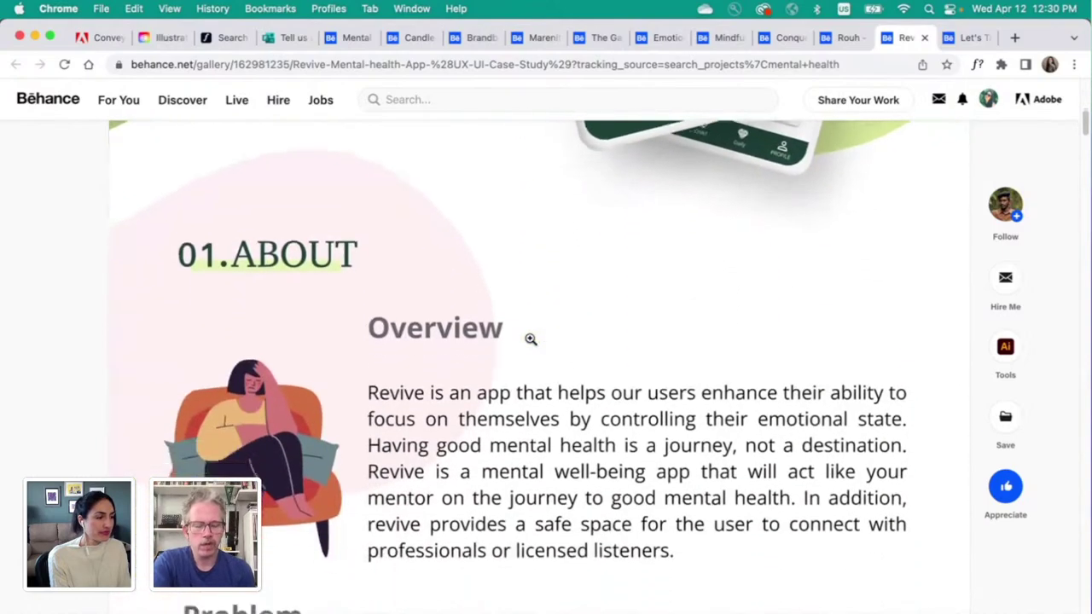
scroll(530, 339, down, 20)
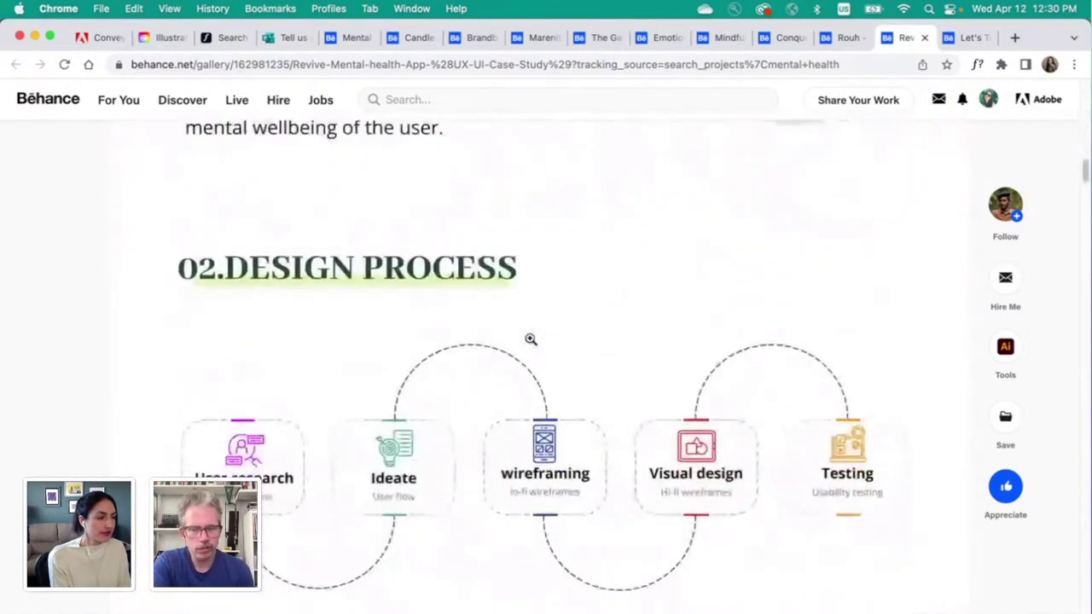
scroll(530, 339, down, 12)
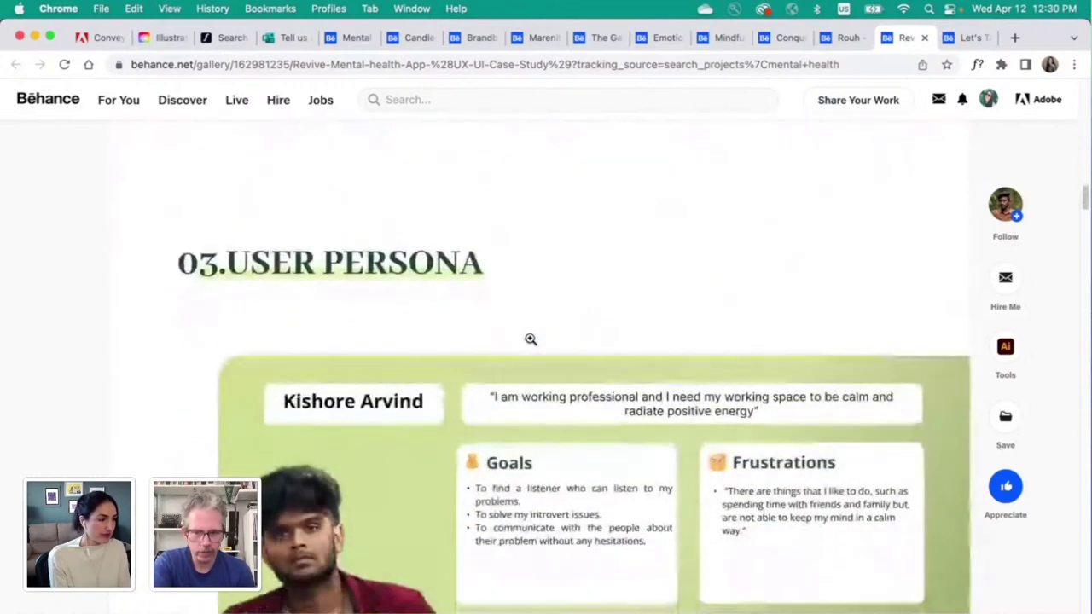
scroll(530, 339, down, 5)
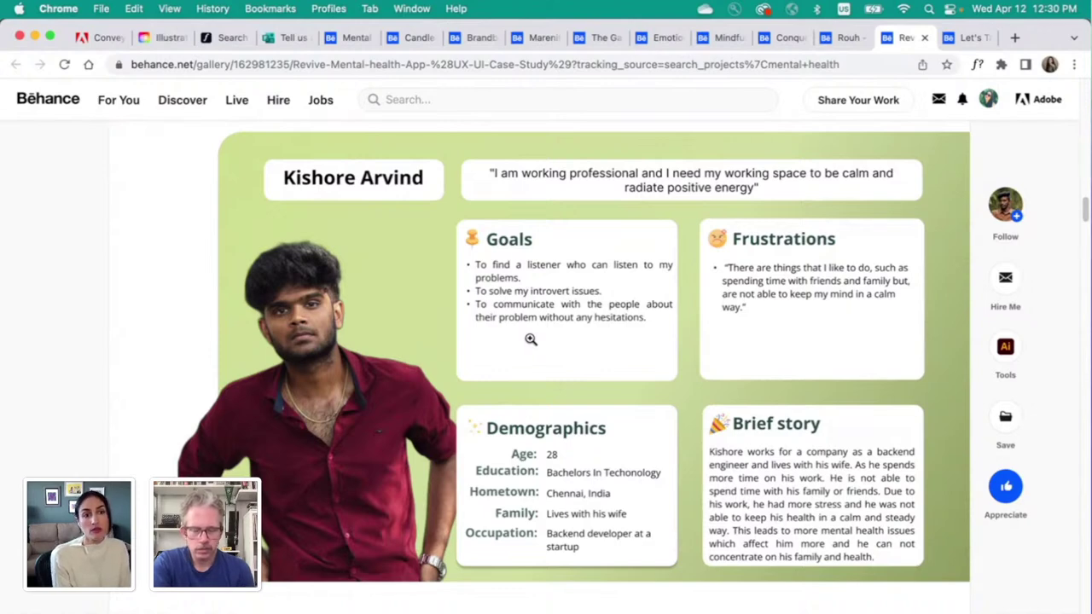
scroll(530, 339, down, 3)
scroll(530, 338, down, 10)
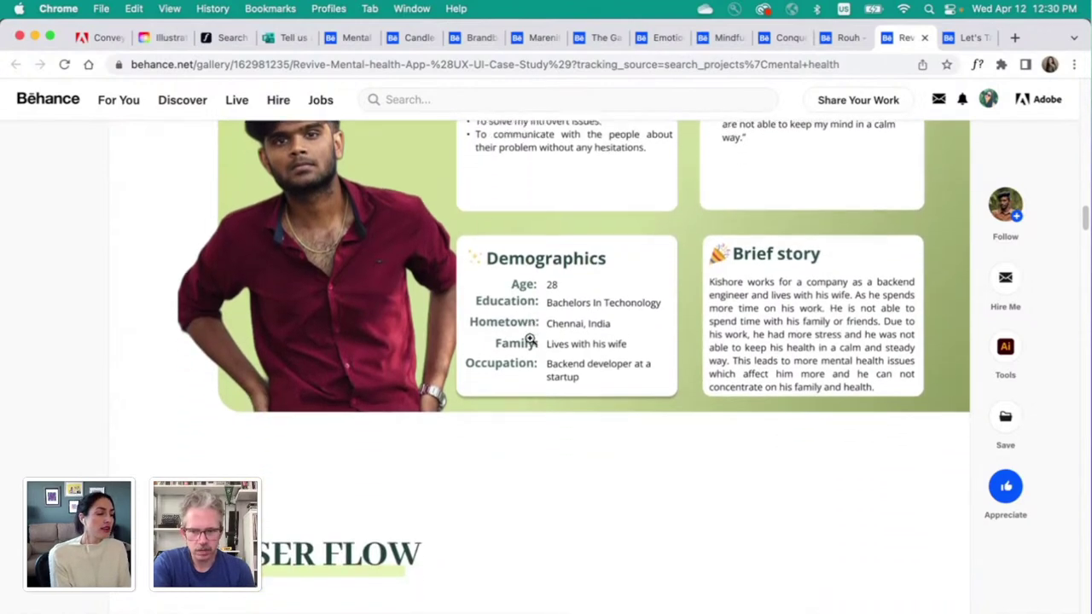
scroll(530, 339, down, 20)
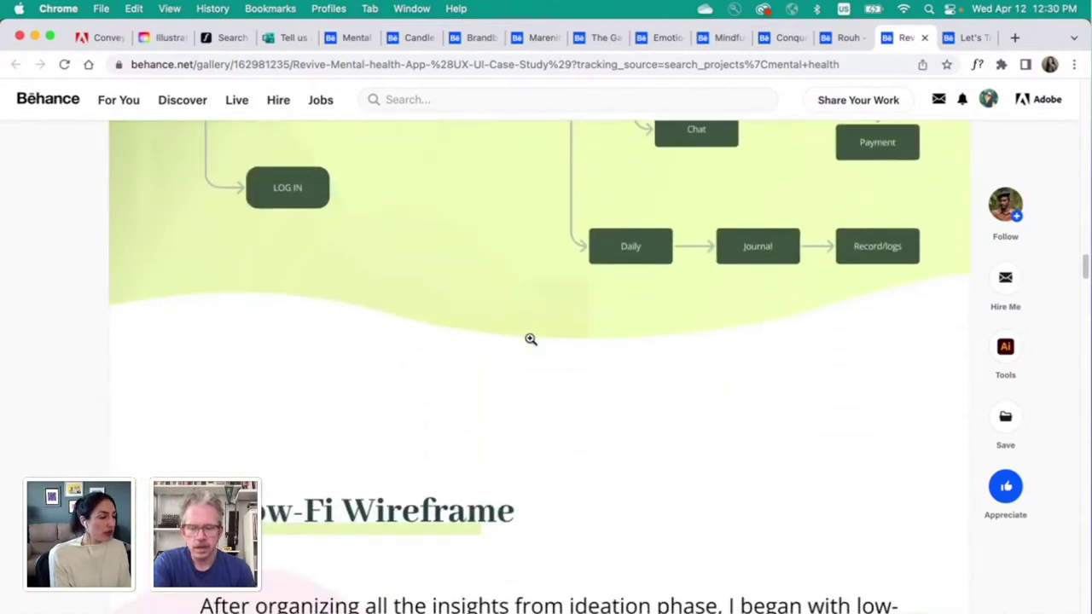
scroll(530, 339, down, 12)
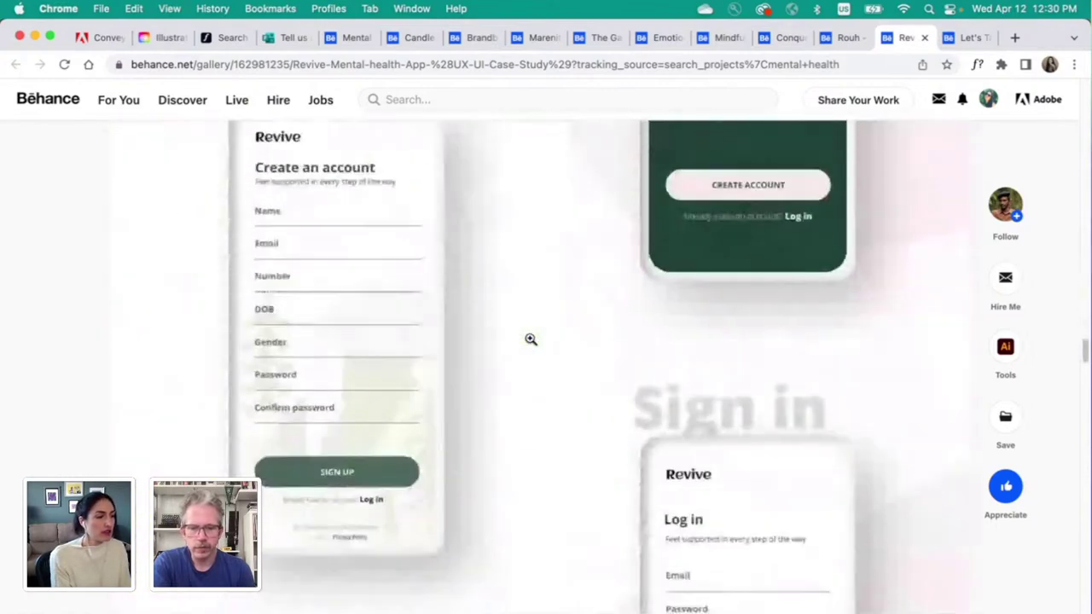
Step: Scroll through Behance's Let's Talk mental-health campaign panels, then start a font search on Adobe Fonts
key(ctrl+Tab)
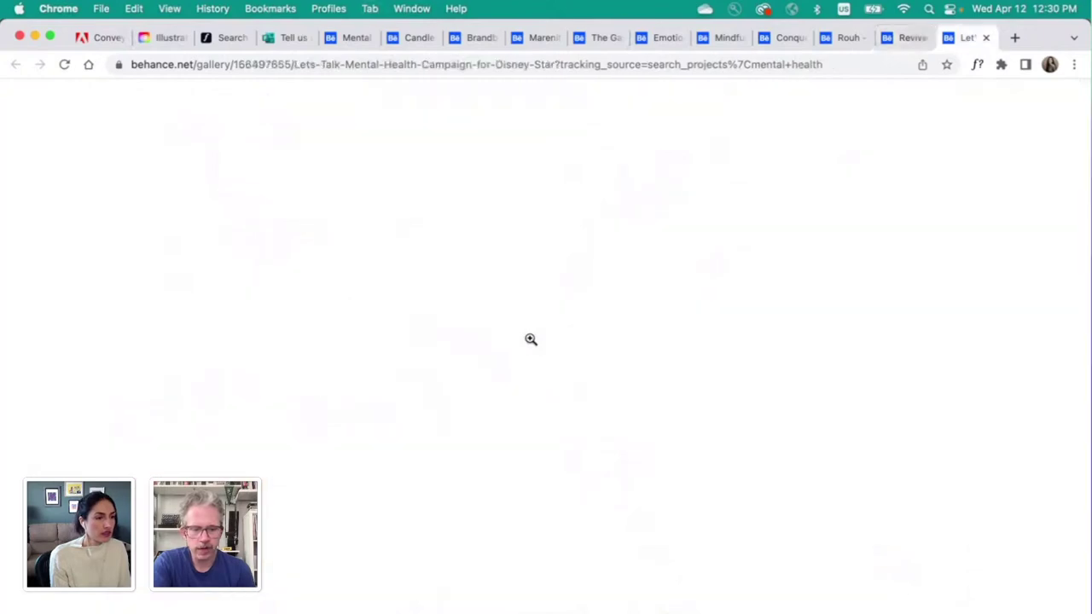
scroll(531, 340, down, 4)
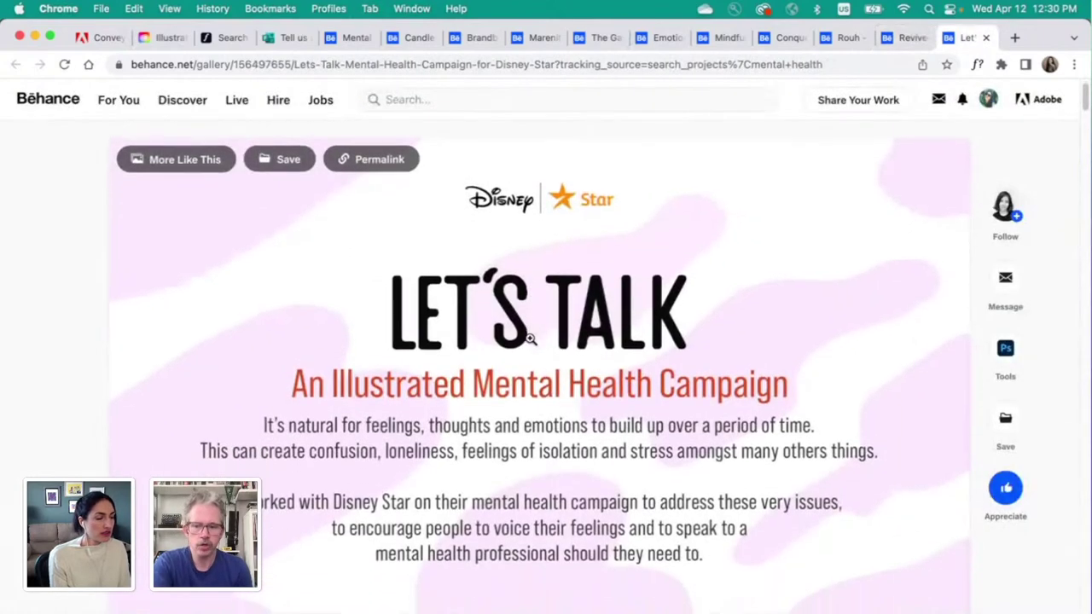
scroll(537, 316, down, 12)
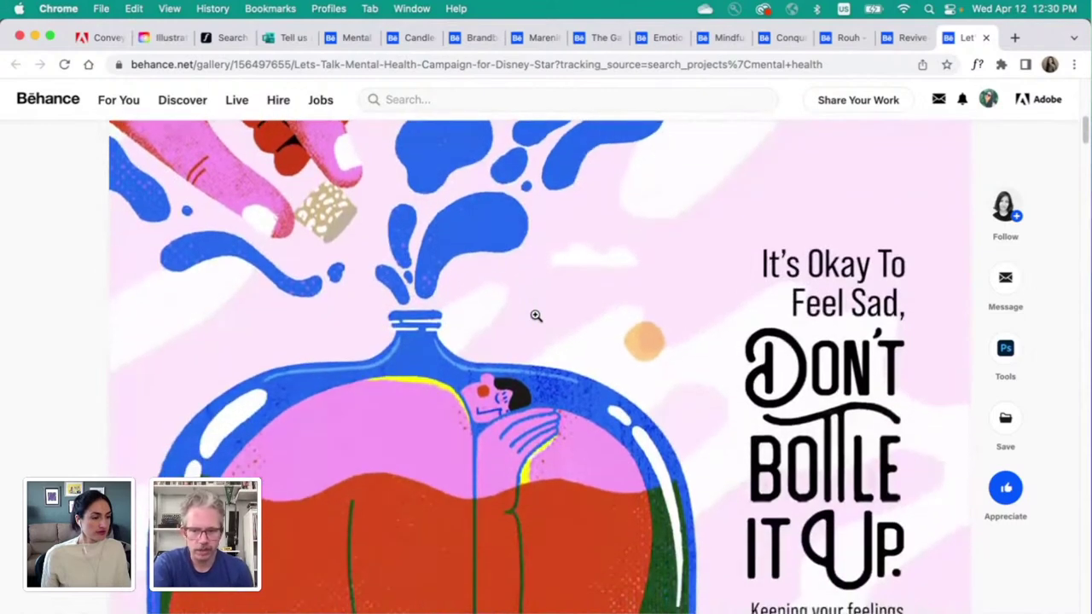
scroll(535, 316, down, 3)
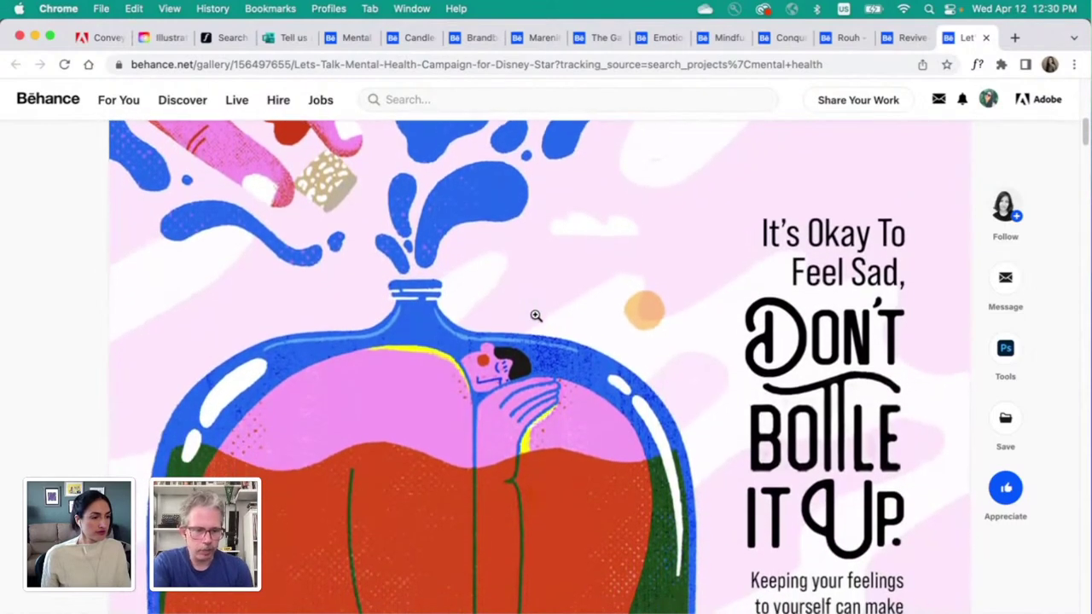
scroll(535, 315, down, 2)
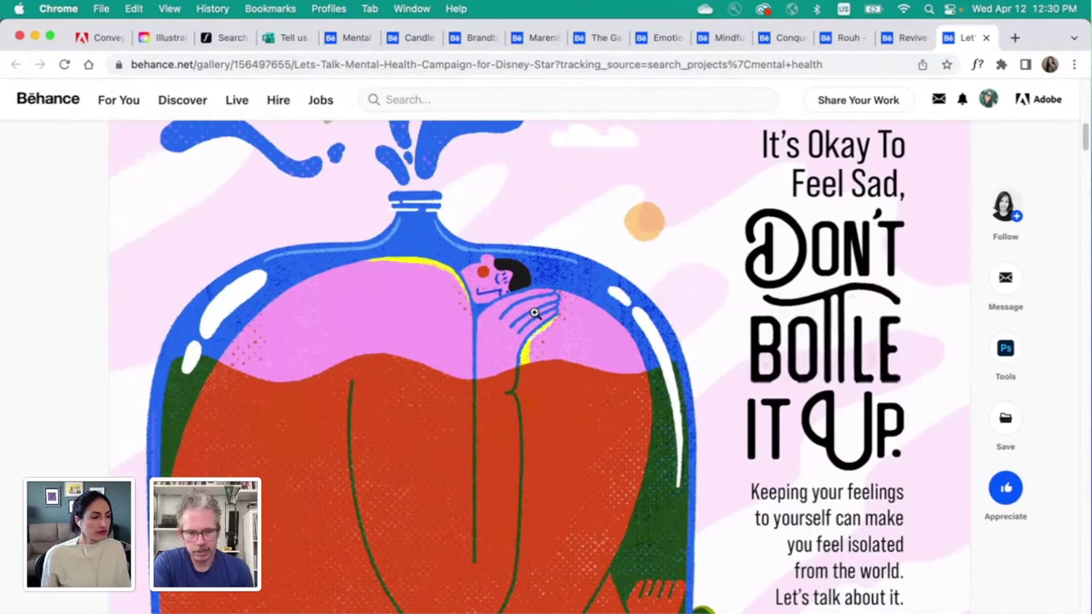
scroll(534, 313, down, 5)
scroll(534, 313, down, 20)
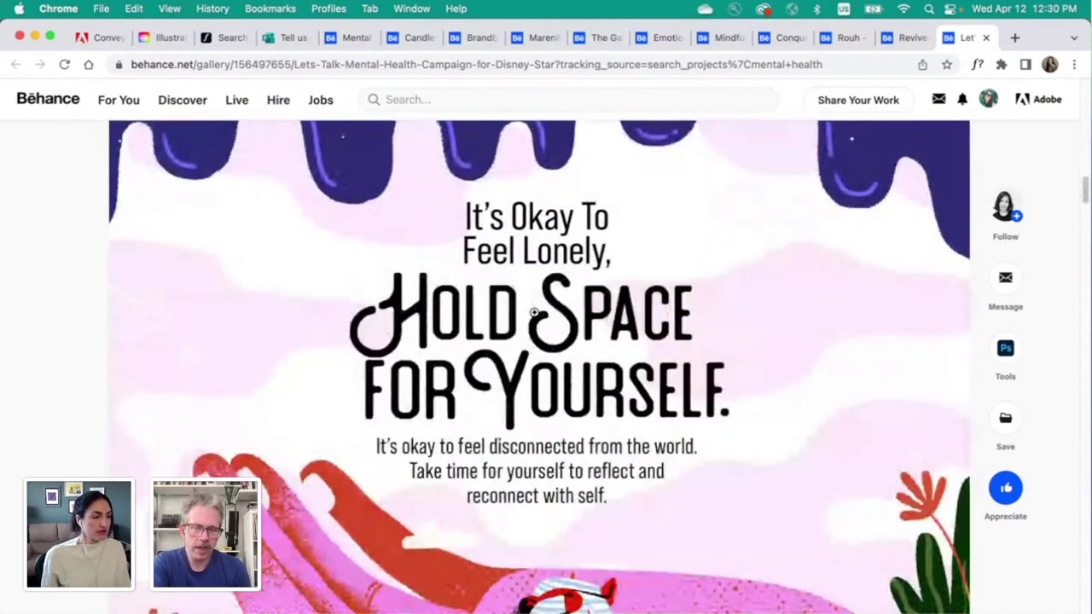
scroll(535, 313, down, 10)
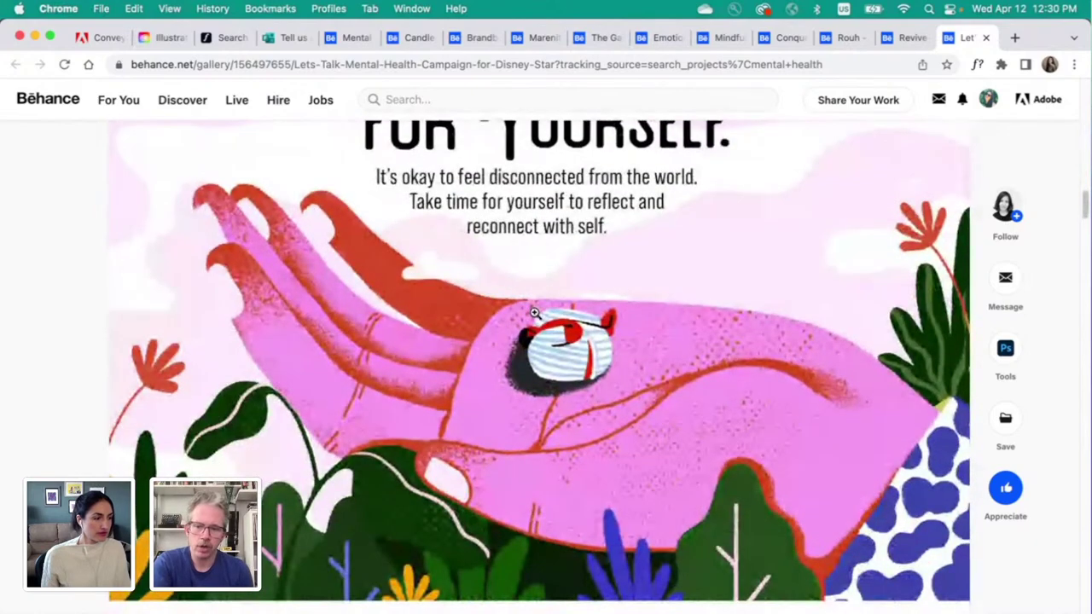
scroll(535, 313, down, 10)
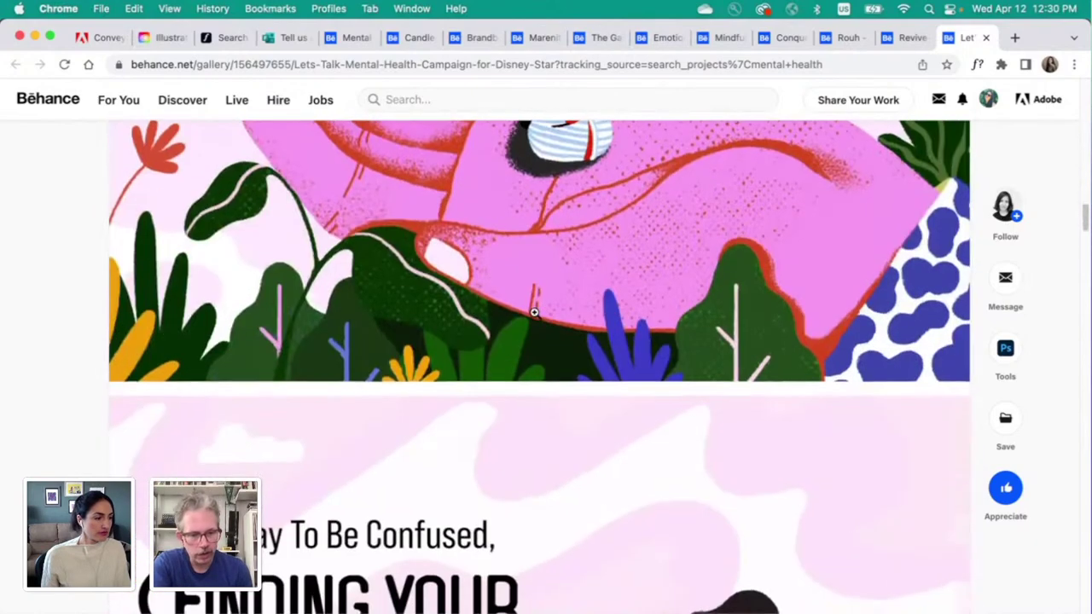
scroll(534, 312, down, 12)
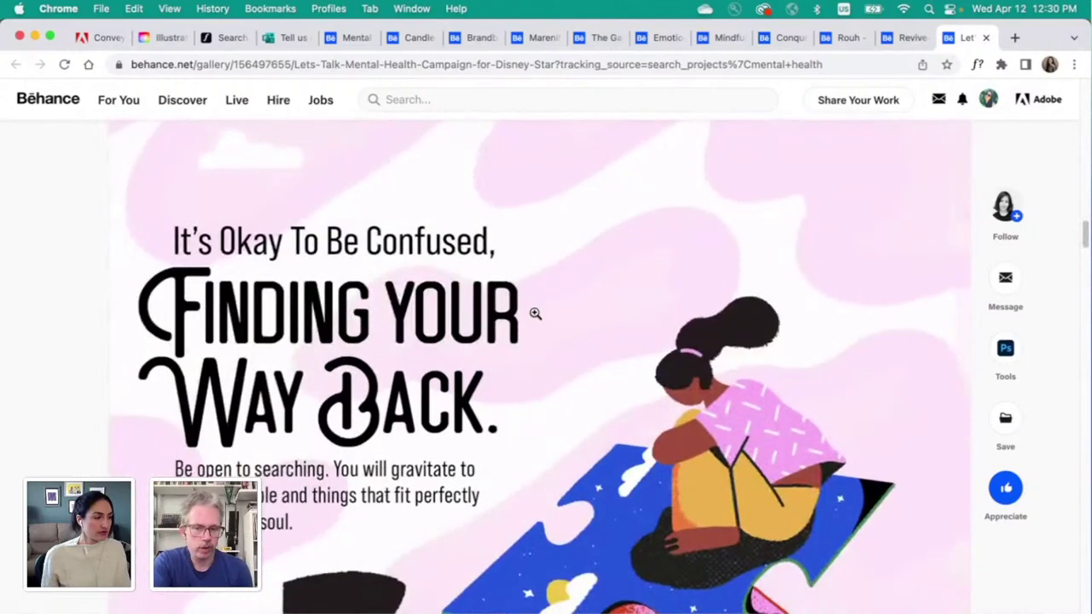
scroll(536, 314, down, 2)
scroll(535, 313, up, 1)
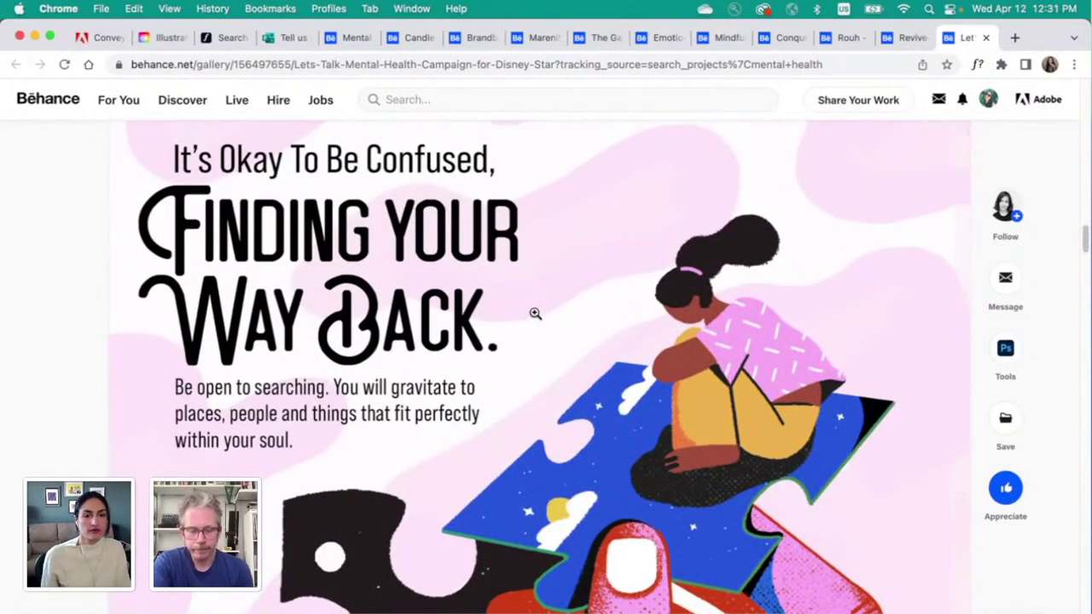
scroll(535, 313, down, 20)
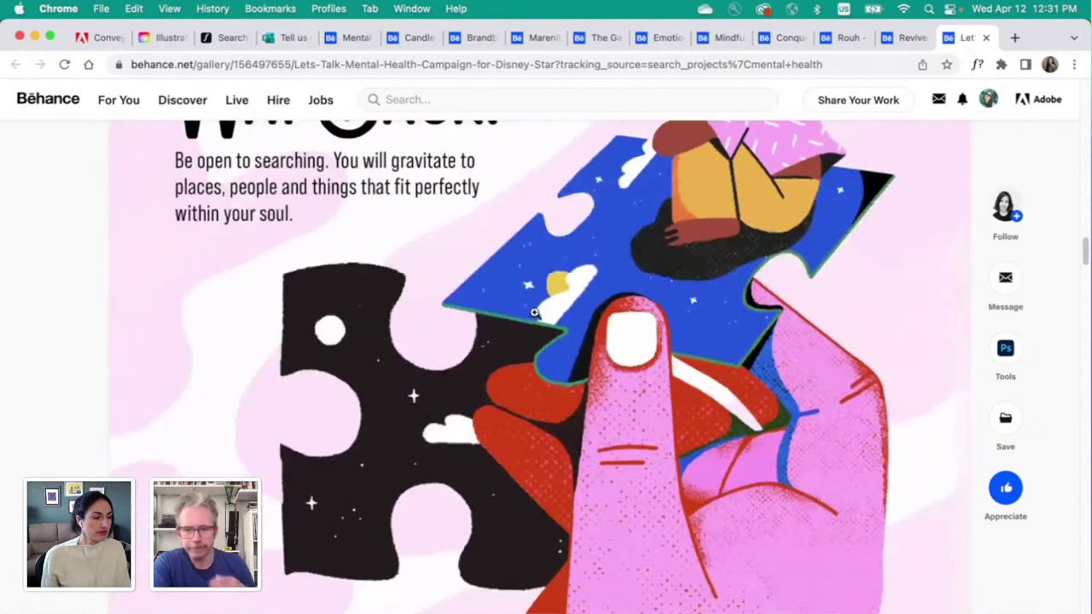
scroll(535, 313, down, 5)
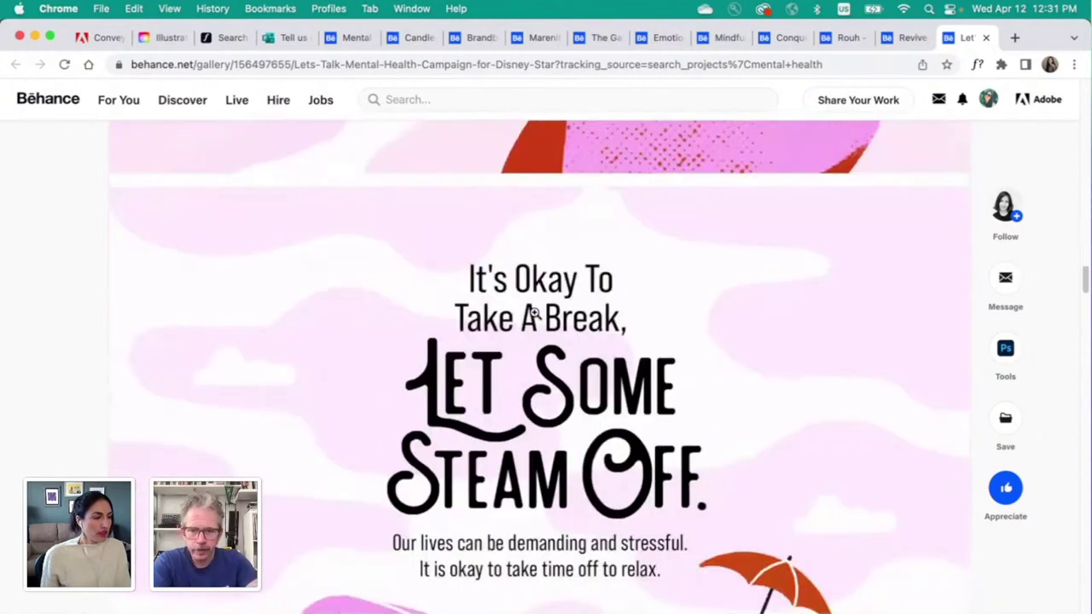
scroll(535, 313, down, 5)
scroll(535, 313, up, 2)
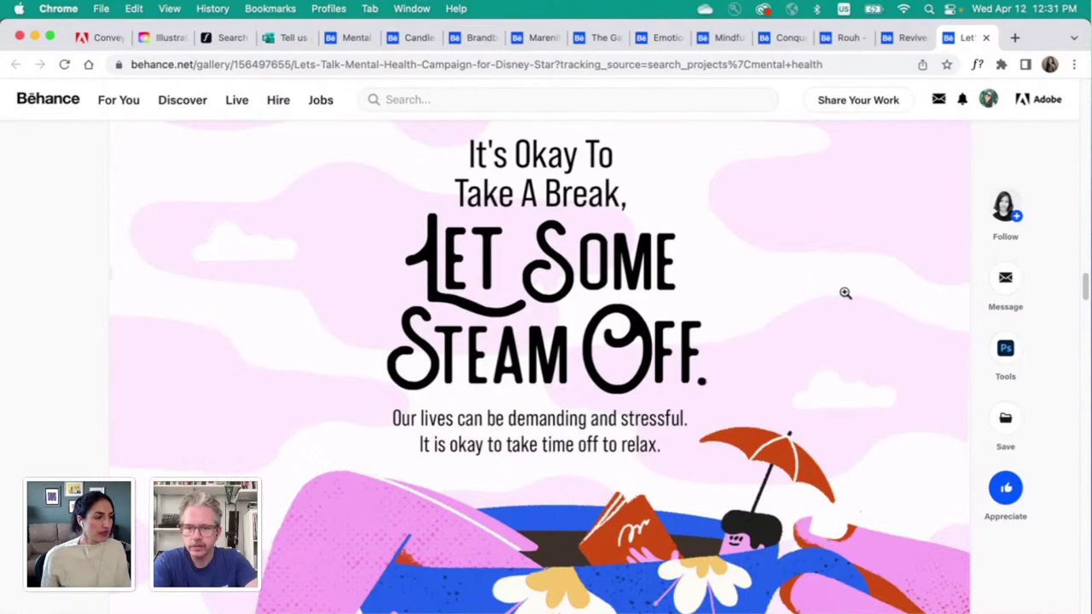
scroll(845, 293, up, 2)
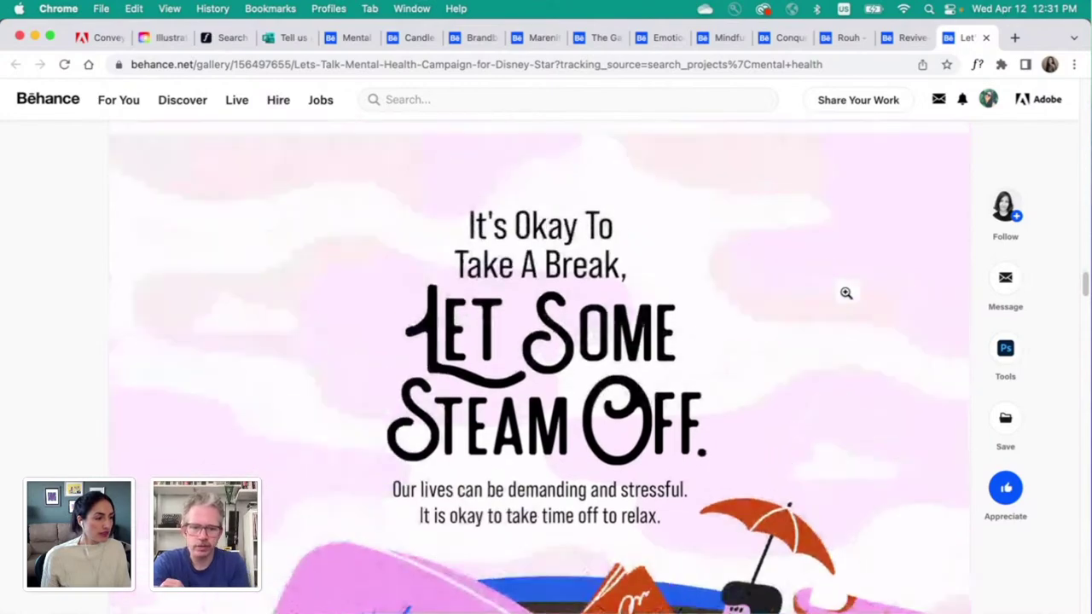
scroll(845, 293, down, 10)
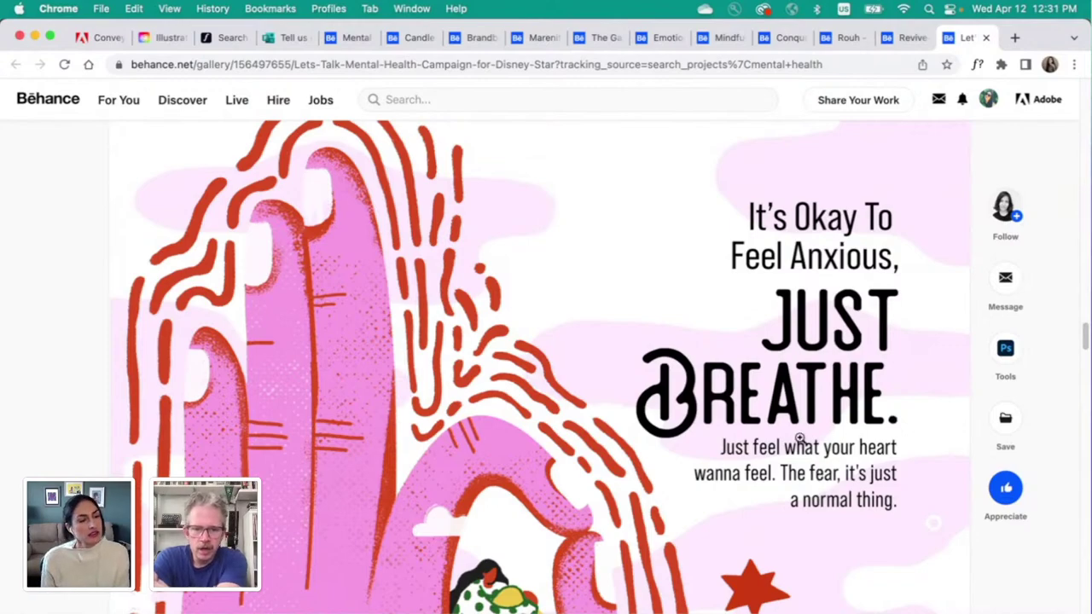
scroll(800, 439, down, 10)
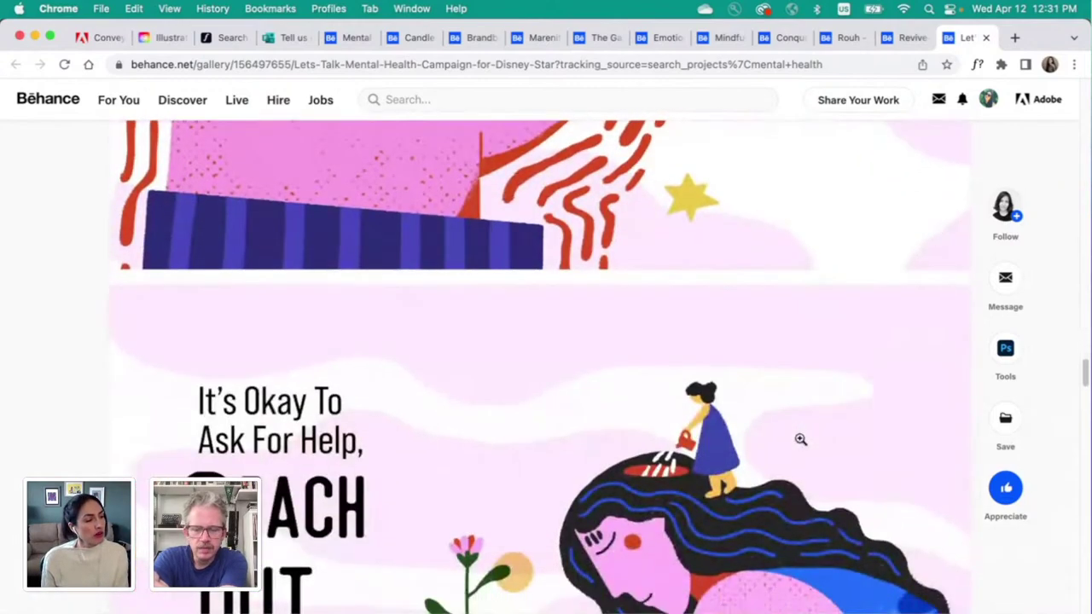
scroll(801, 438, down, 5)
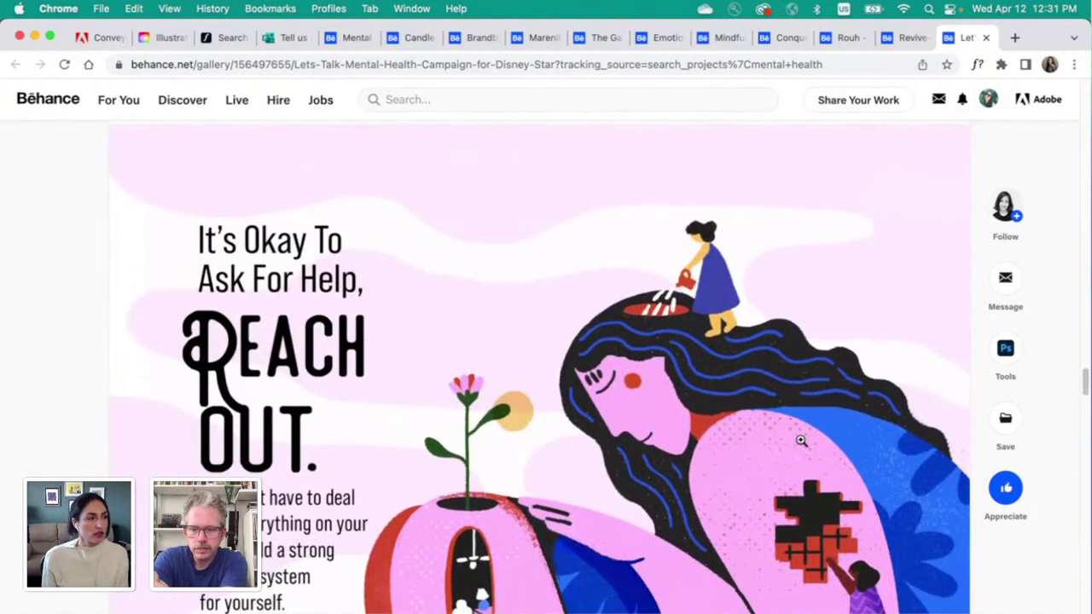
click(224, 37)
click(920, 144)
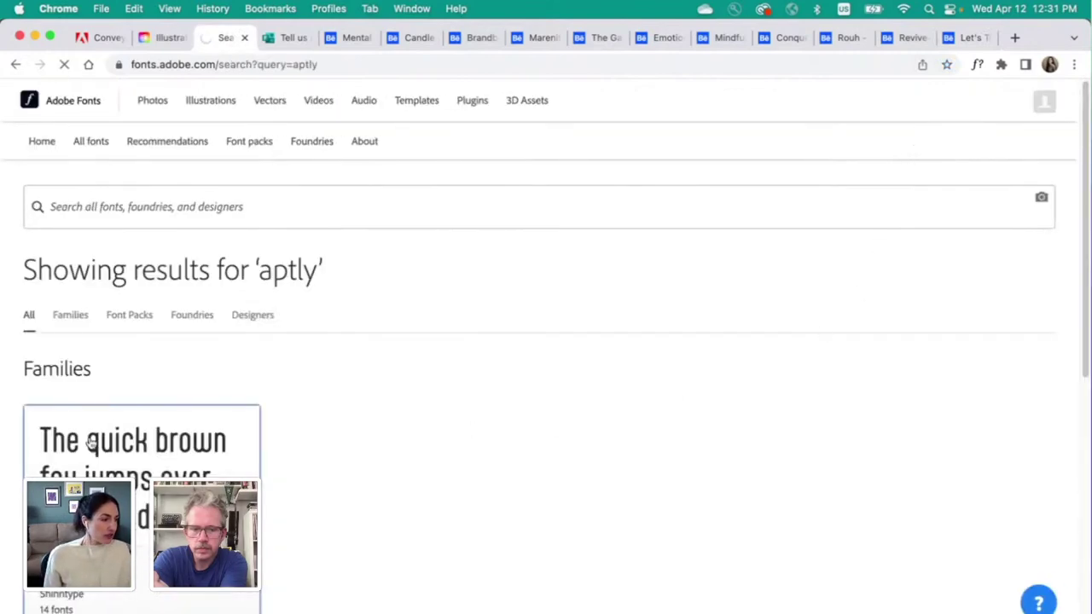
scroll(632, 316, down, 1)
scroll(631, 316, down, 3)
drag(669, 301, 823, 303)
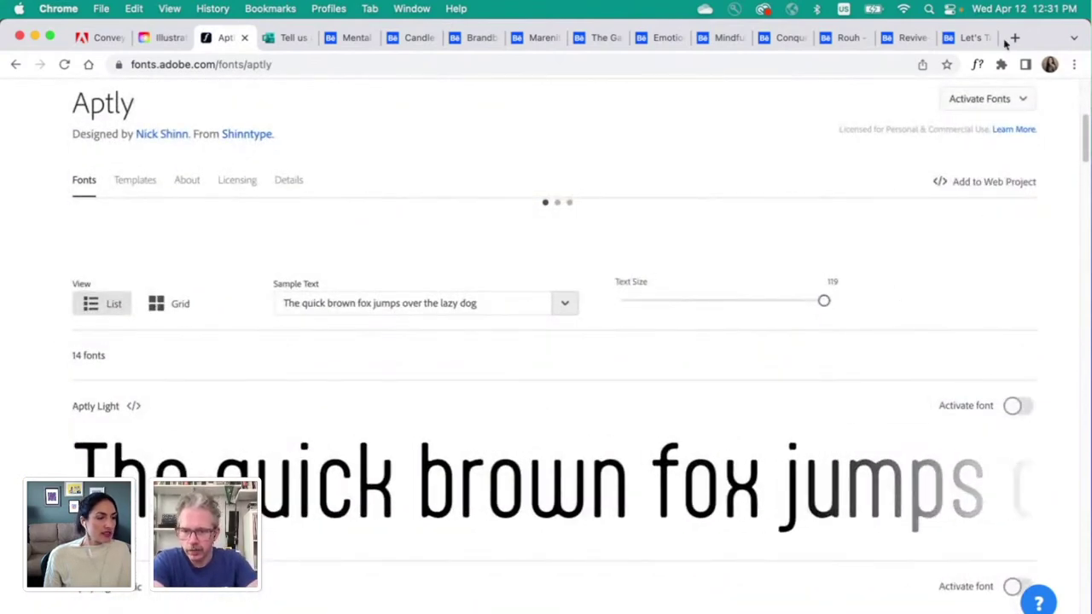
click(975, 38)
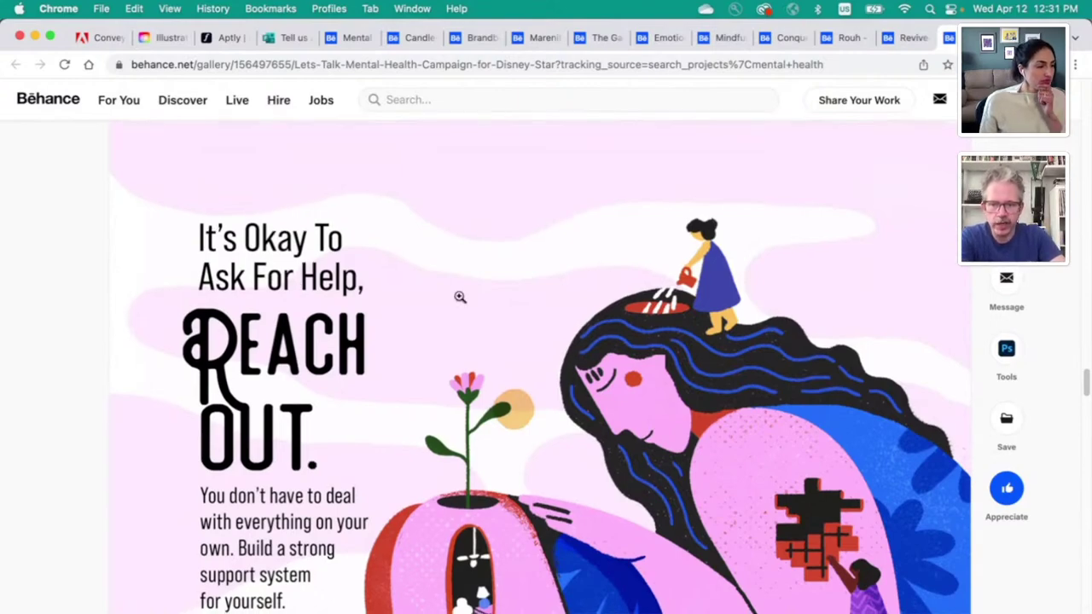
scroll(460, 297, down, 1)
mouse_move(828, 149)
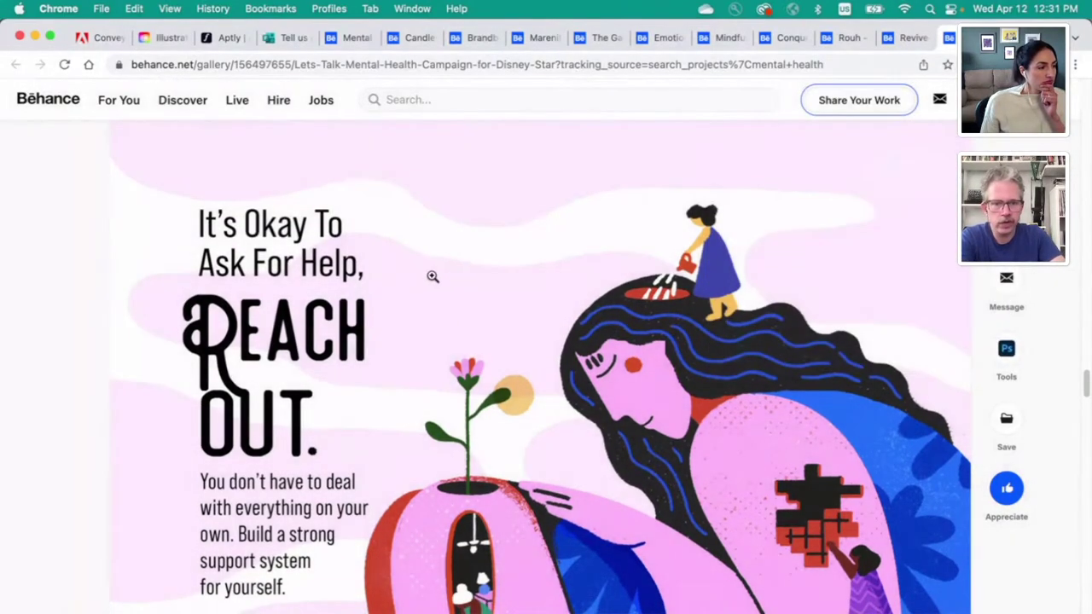
click(227, 41)
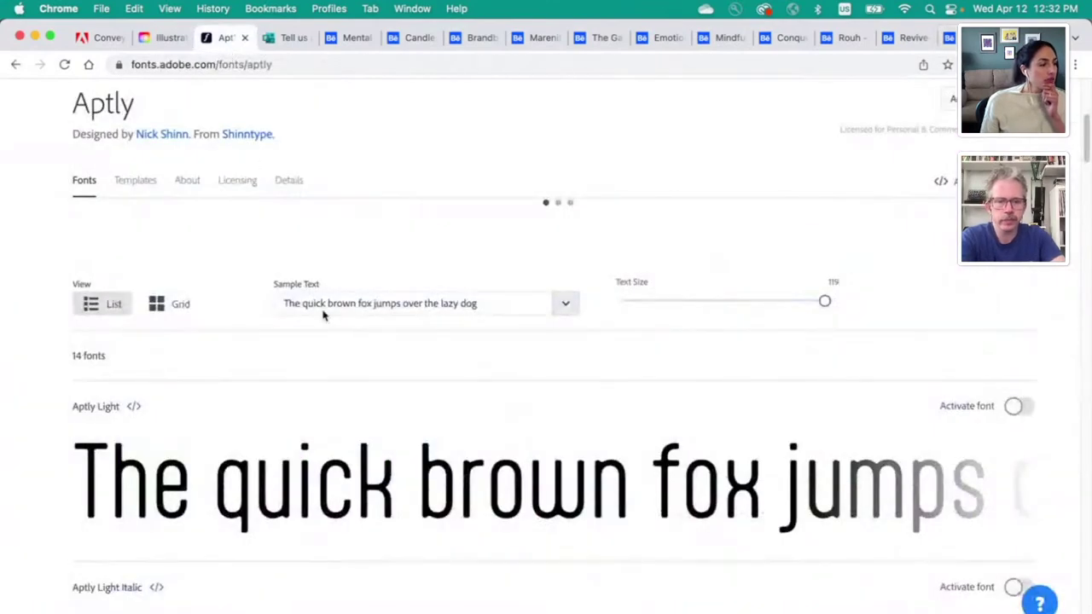
click(947, 37)
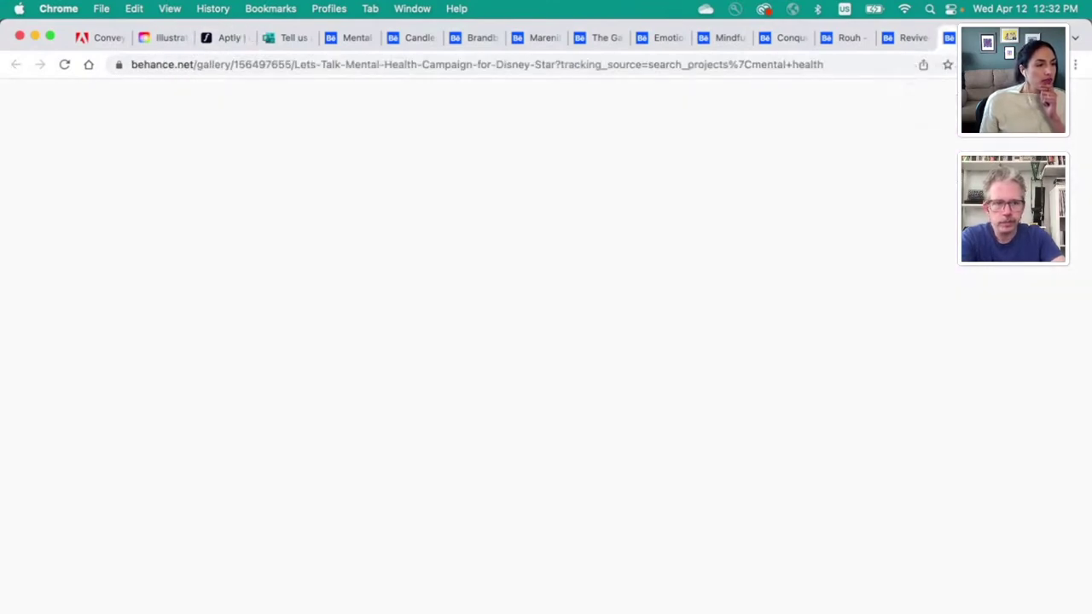
Step: Scroll the Disney campaign's poster cards down to the Anxious and Reach Out posters, briefly checking Revive
scroll(581, 366, down, 8)
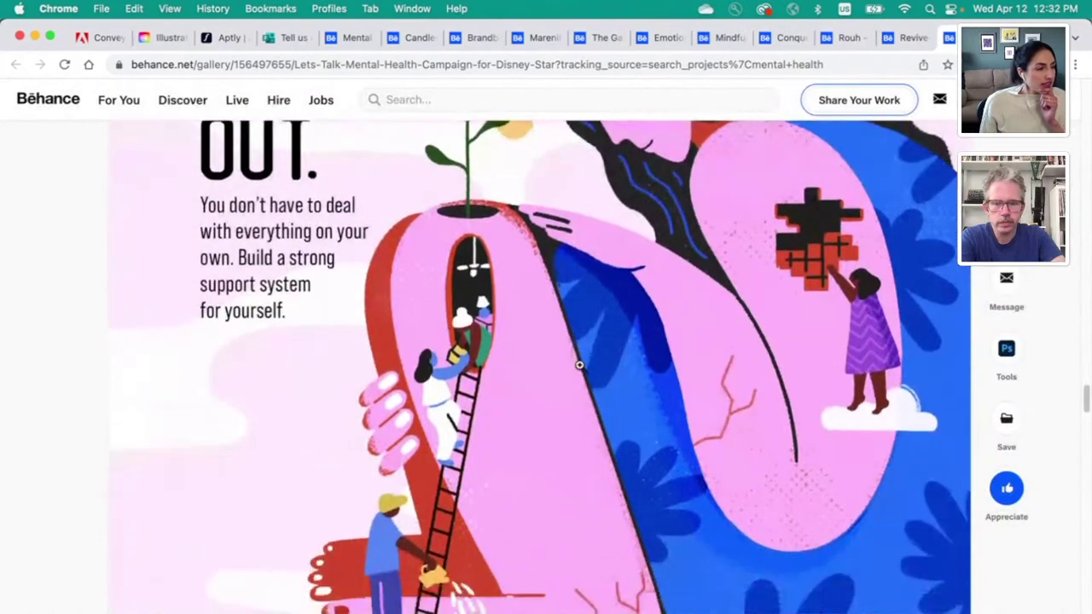
scroll(580, 366, down, 10)
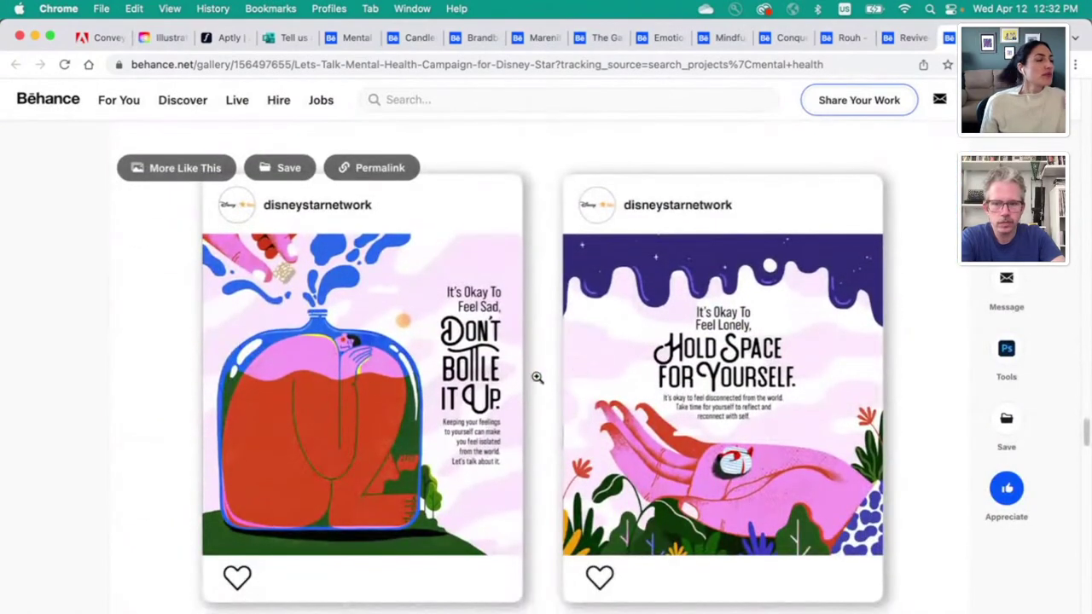
scroll(118, 375, down, 2)
scroll(117, 375, down, 9)
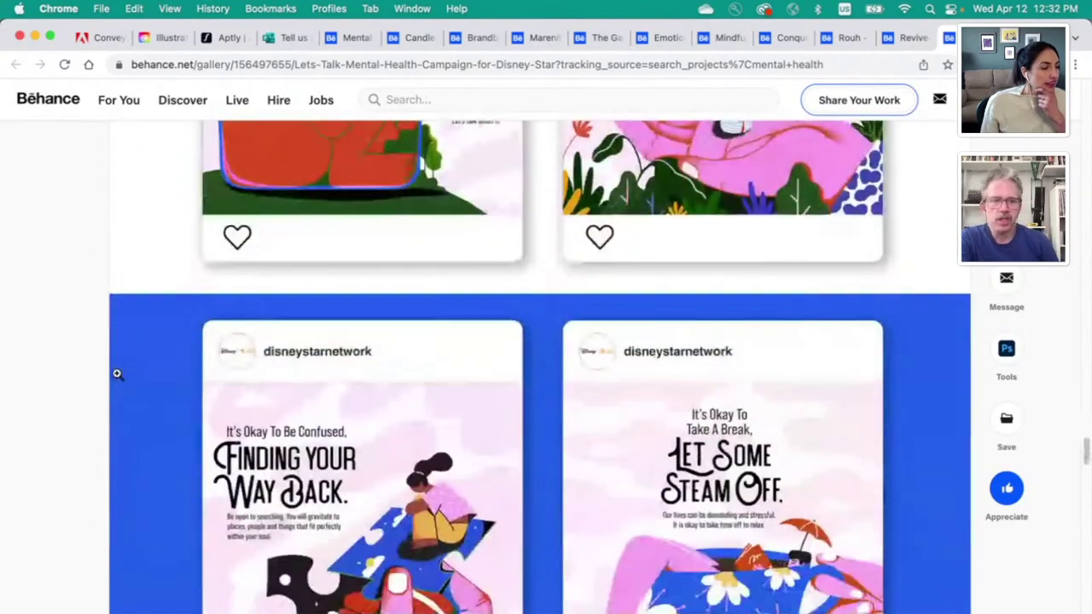
scroll(117, 375, down, 13)
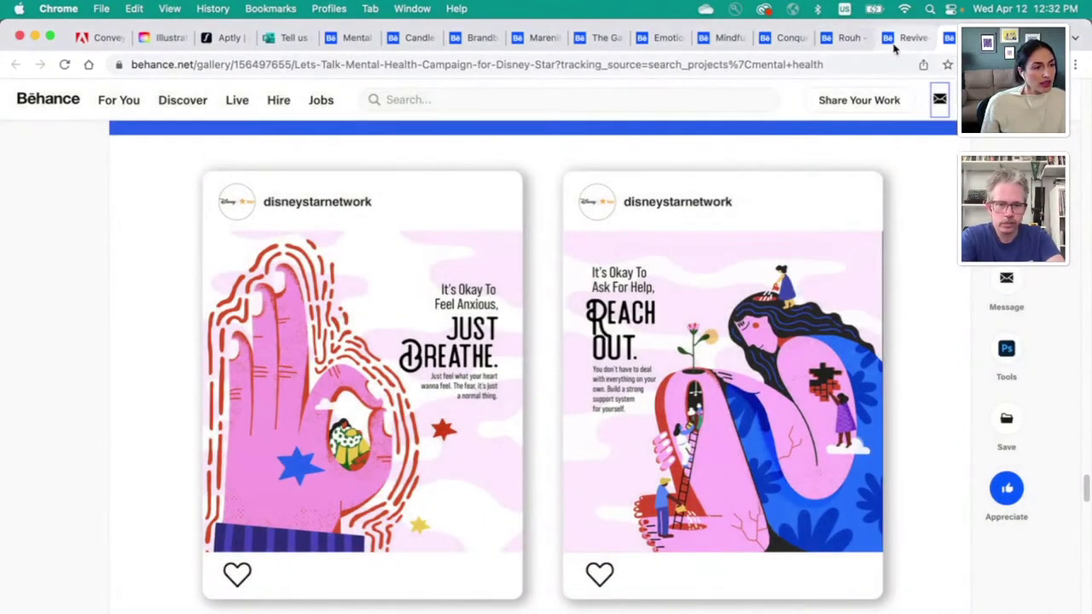
click(895, 47)
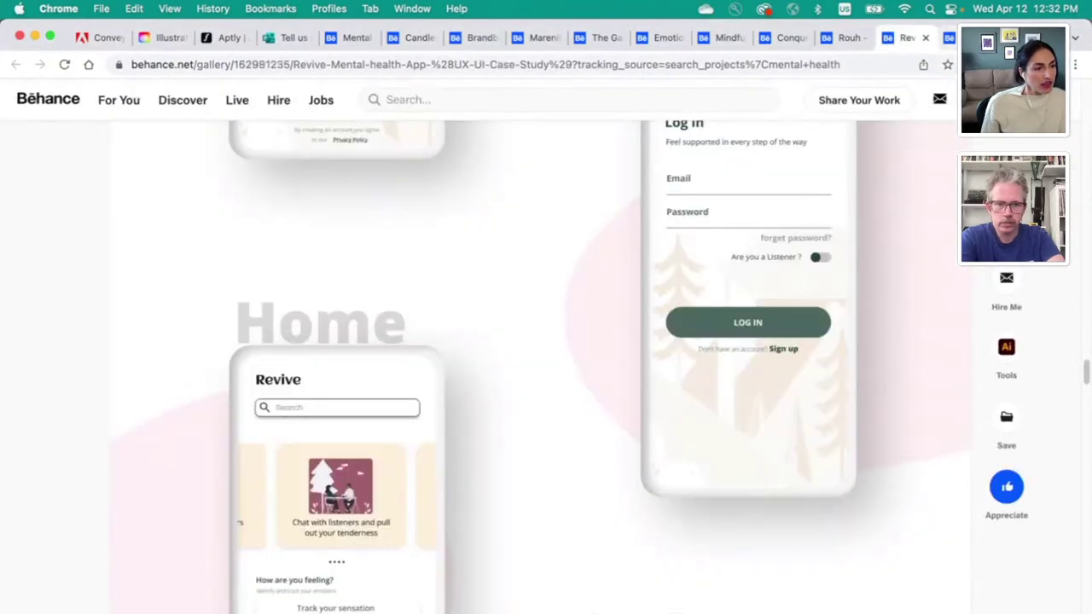
click(949, 37)
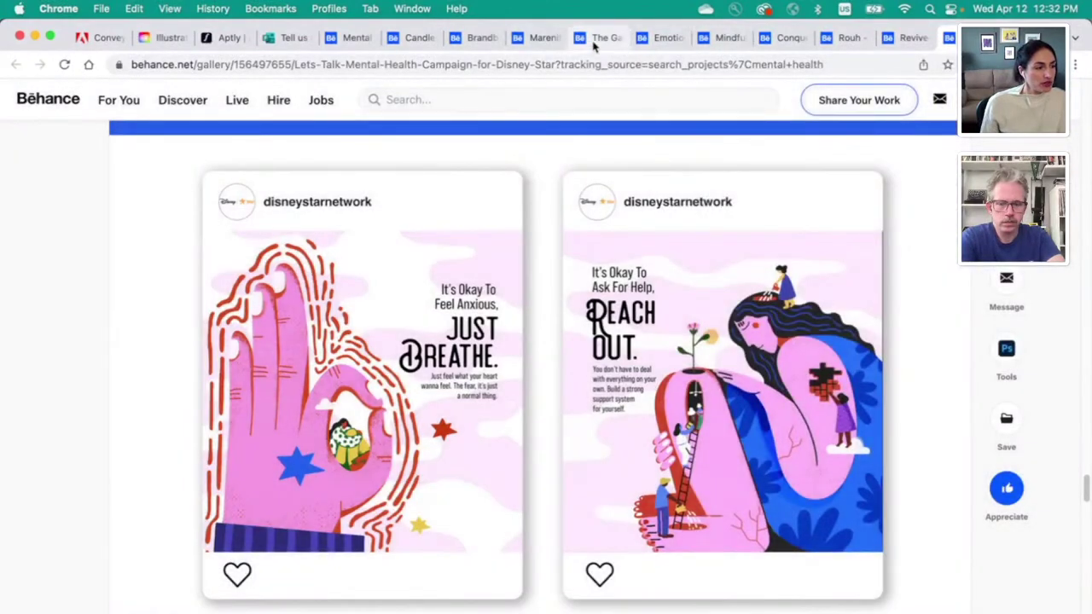
Step: Close The Gaia Spa, Marenita, branding and Candles & Co project tabs
click(595, 44)
click(619, 38)
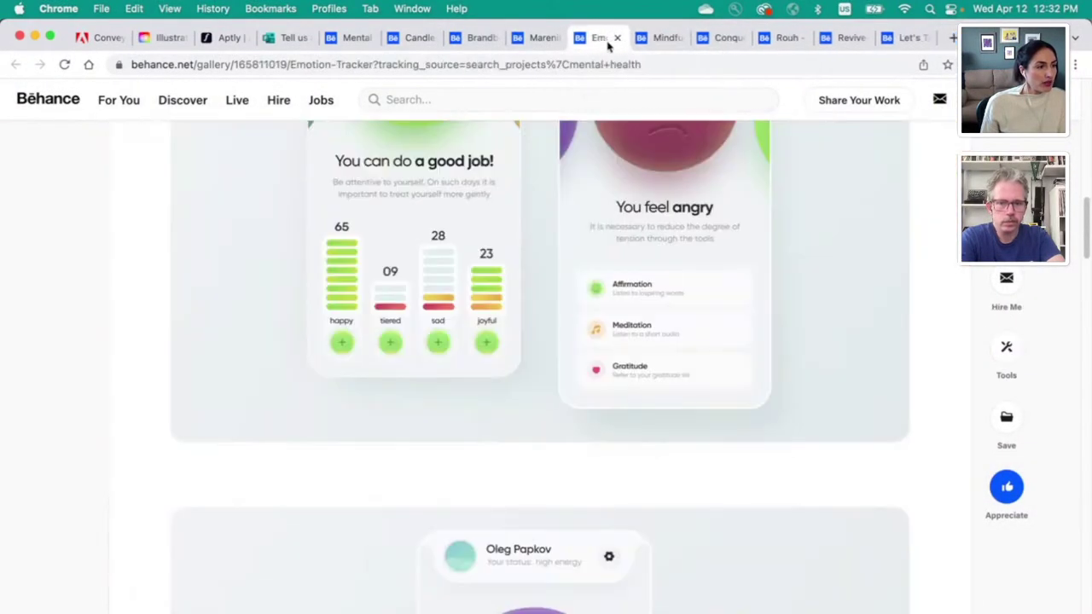
click(551, 41)
click(555, 41)
click(480, 41)
click(493, 38)
click(418, 40)
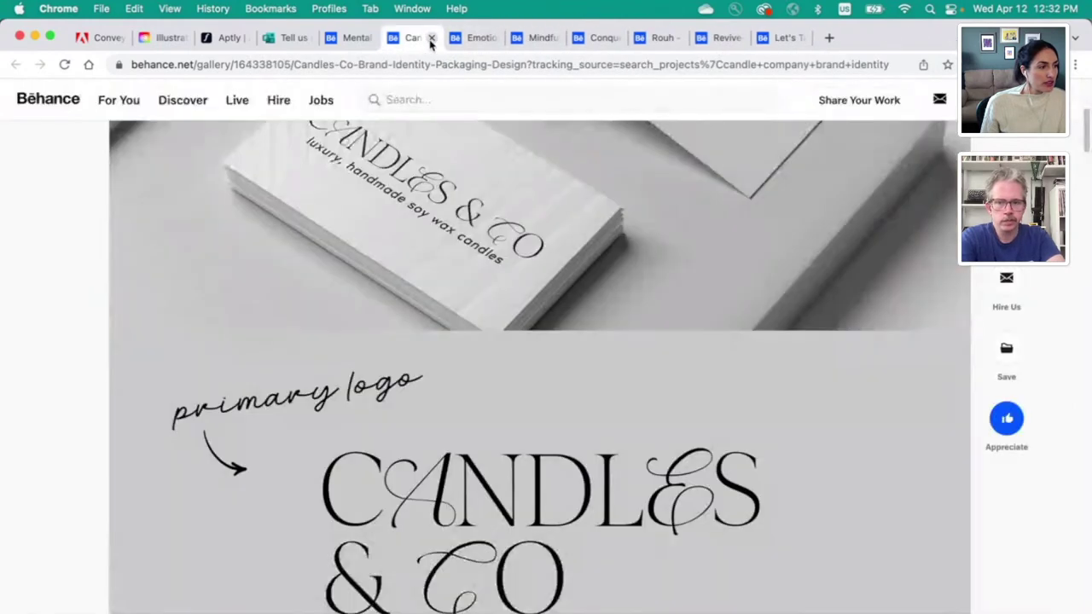
click(431, 39)
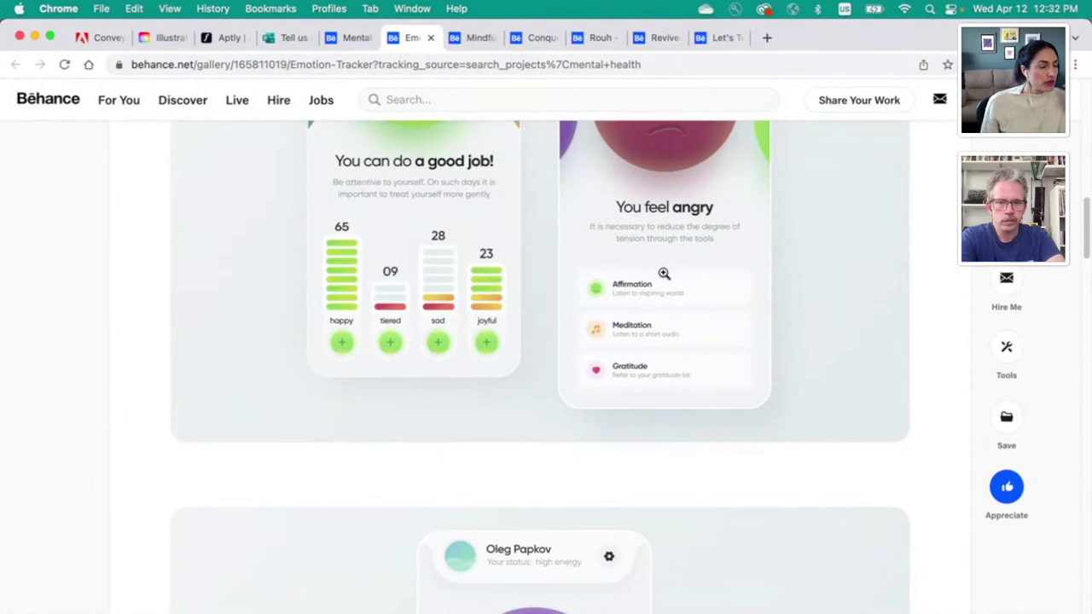
Step: Look through the Mindful You, Conquering Mental Illness, Rouh and Revive mental-health projects
scroll(800, 297, up, 10)
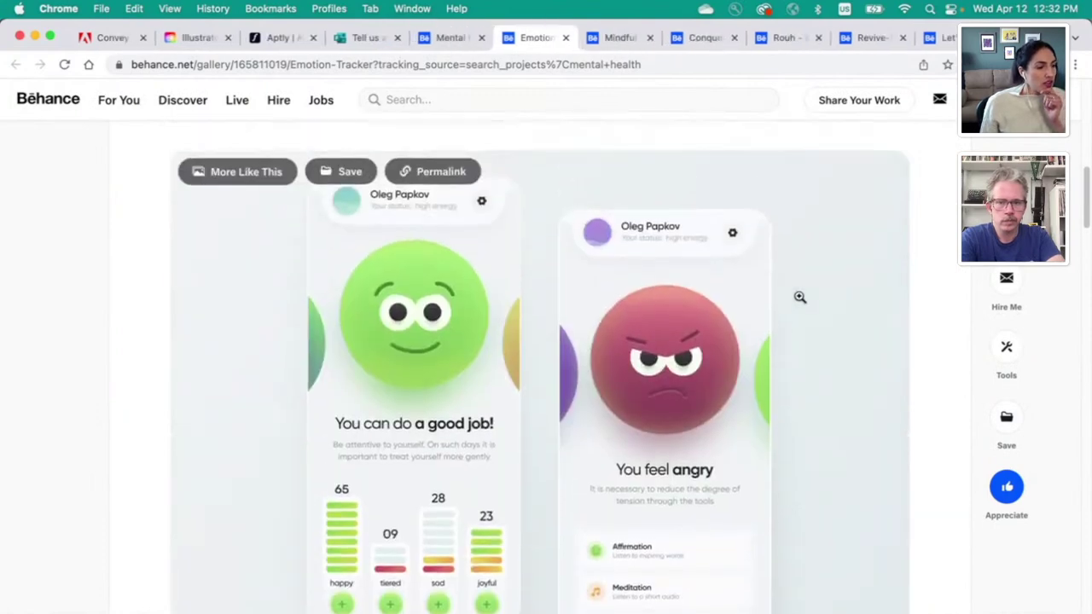
scroll(799, 297, up, 5)
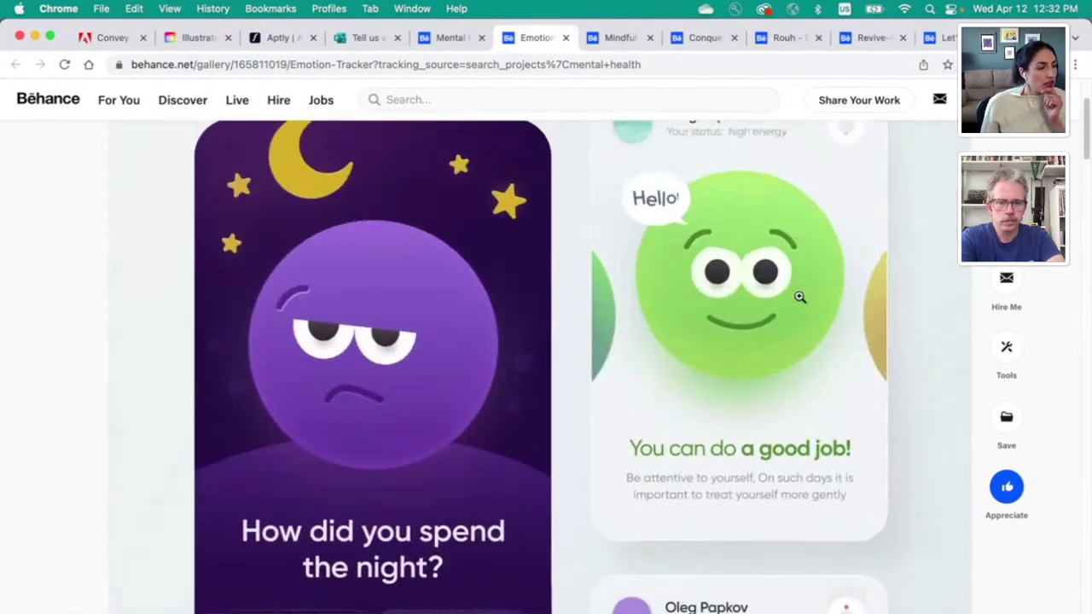
scroll(800, 297, up, 2)
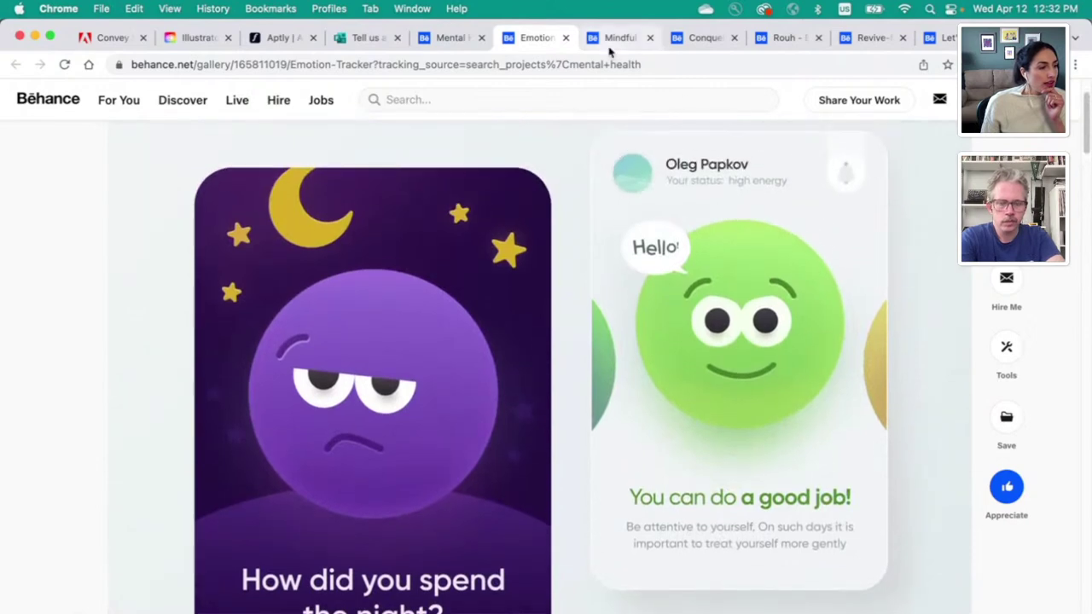
click(608, 48)
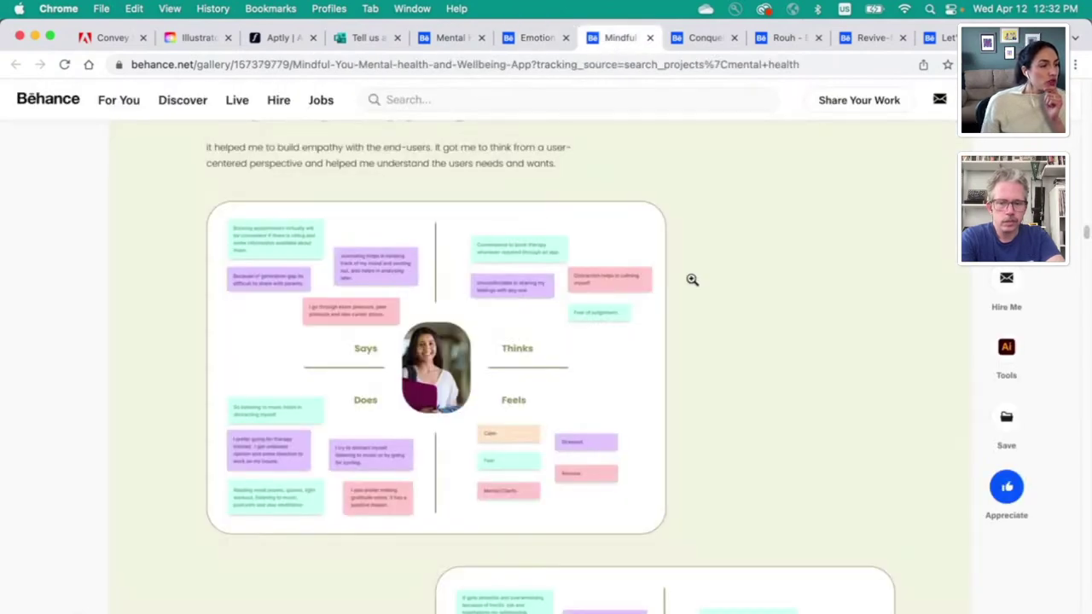
scroll(740, 324, up, 10)
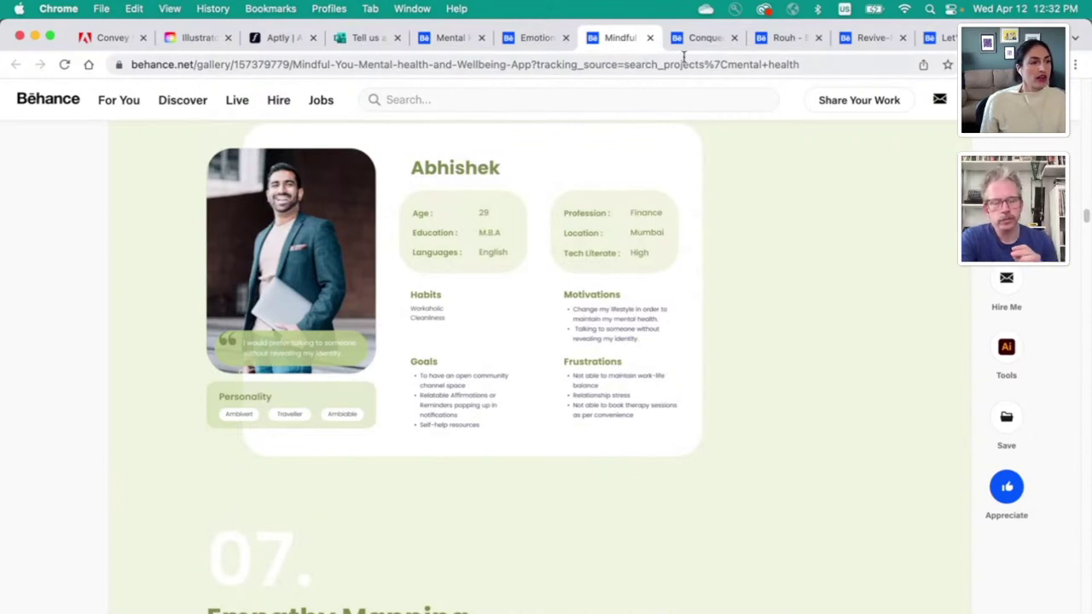
click(693, 38)
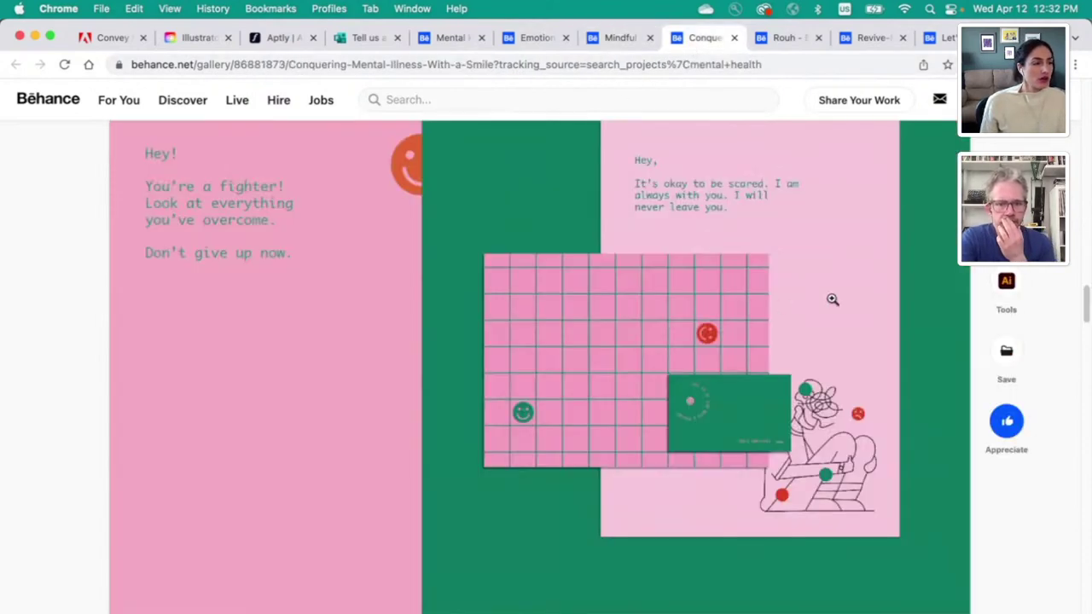
click(793, 40)
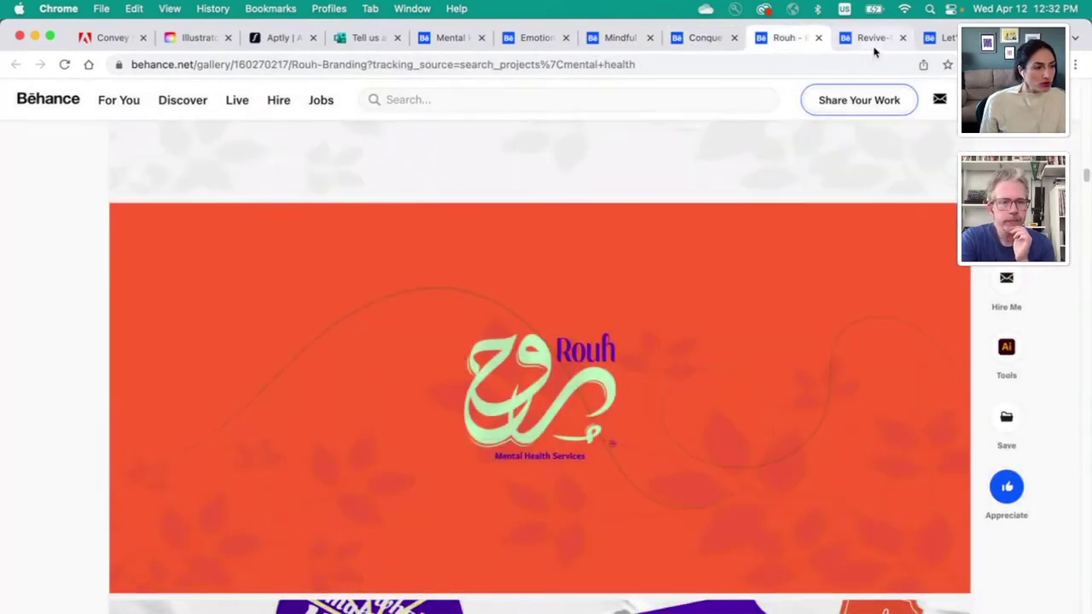
click(874, 50)
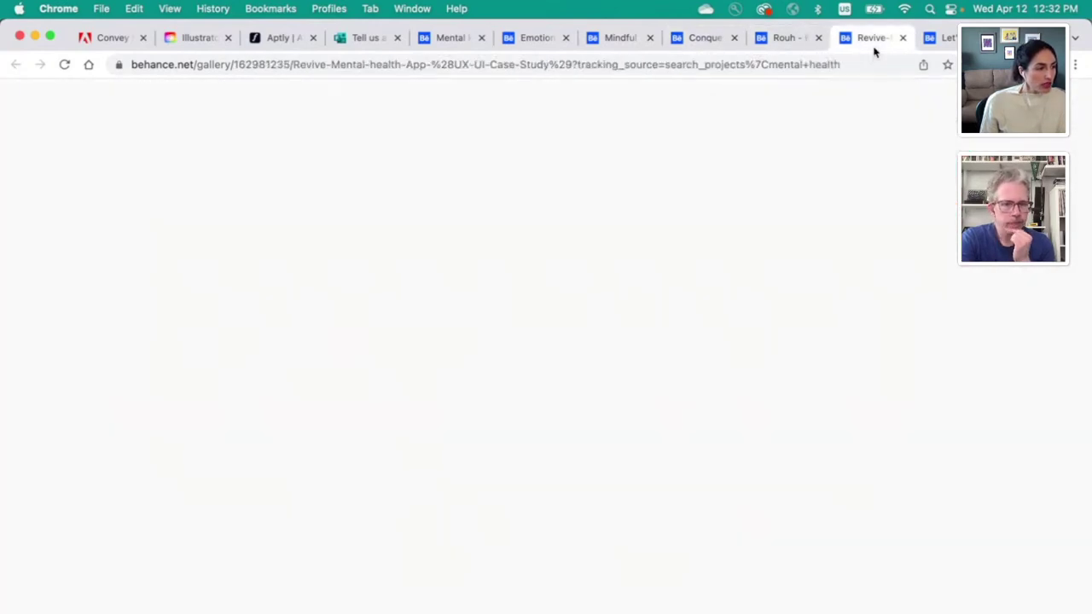
Step: Scroll the Revive case study, then return to the Aptly font page
scroll(541, 363, up, 20)
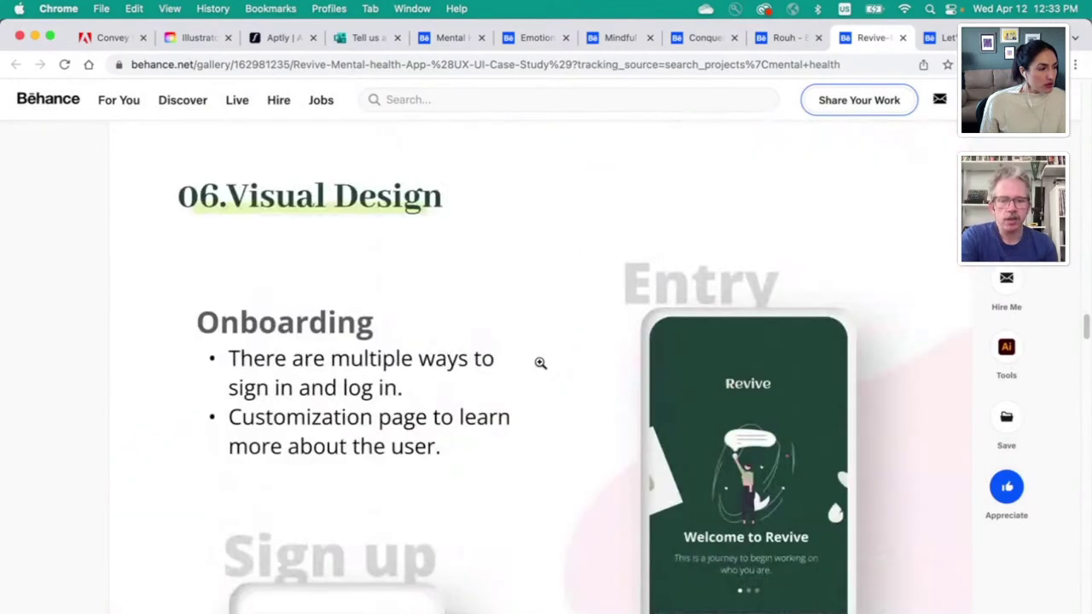
scroll(541, 363, up, 15)
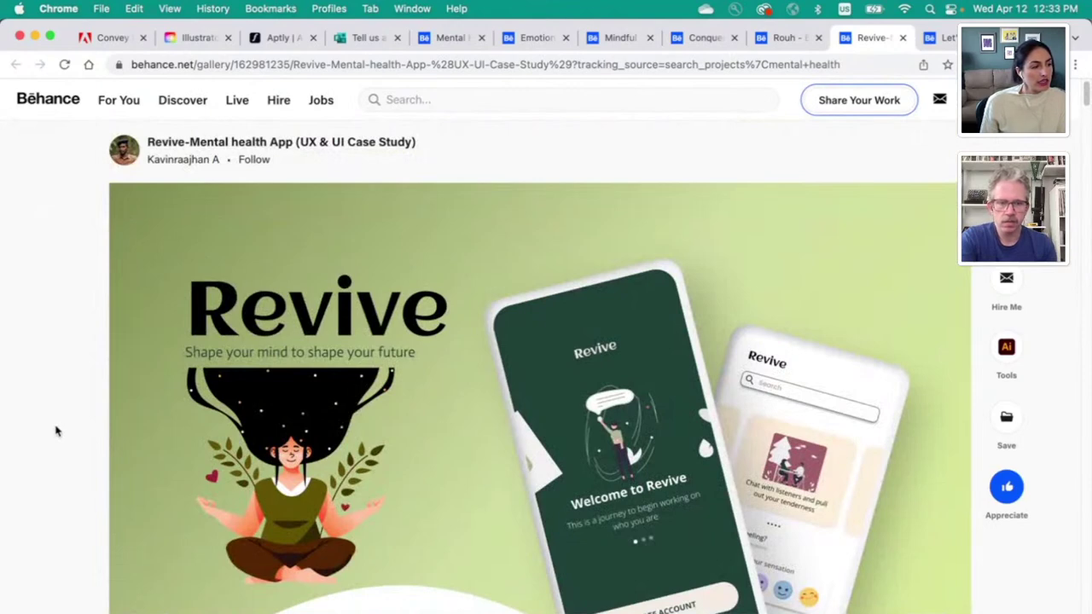
scroll(55, 430, down, 1)
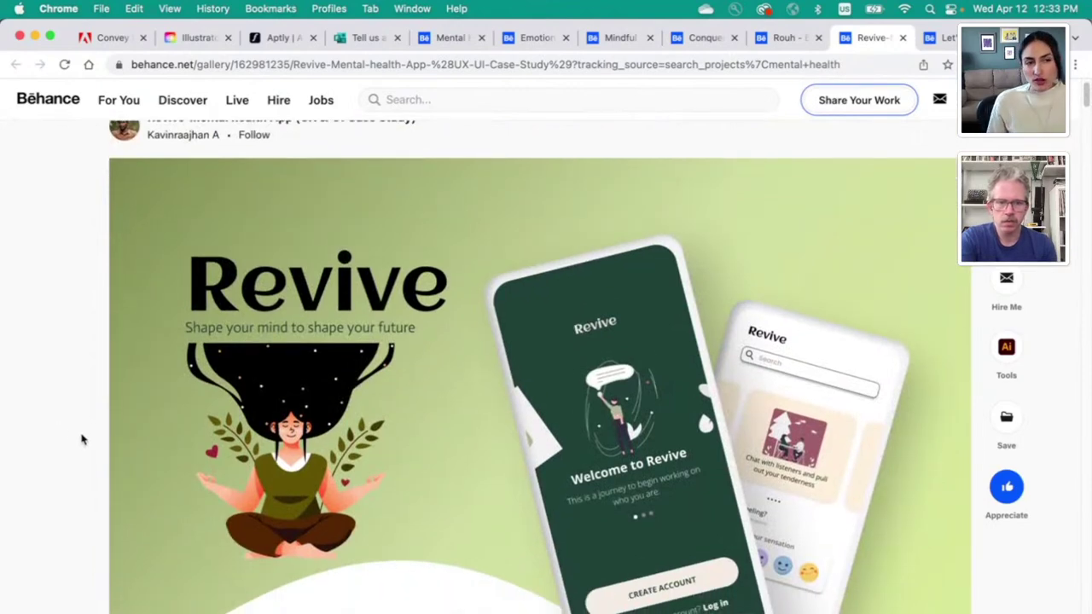
mouse_move(113, 411)
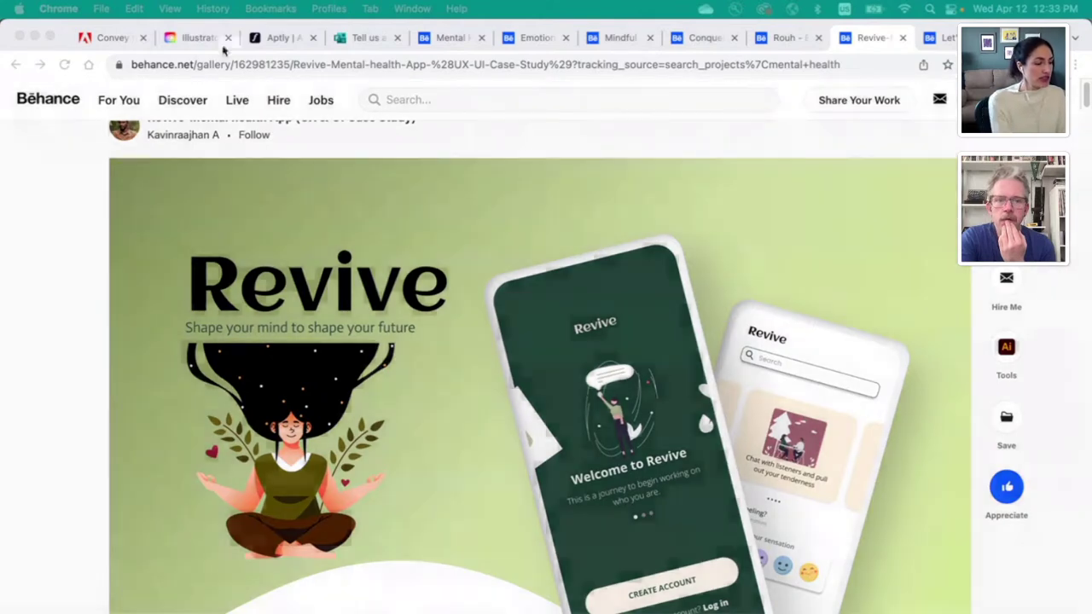
click(274, 38)
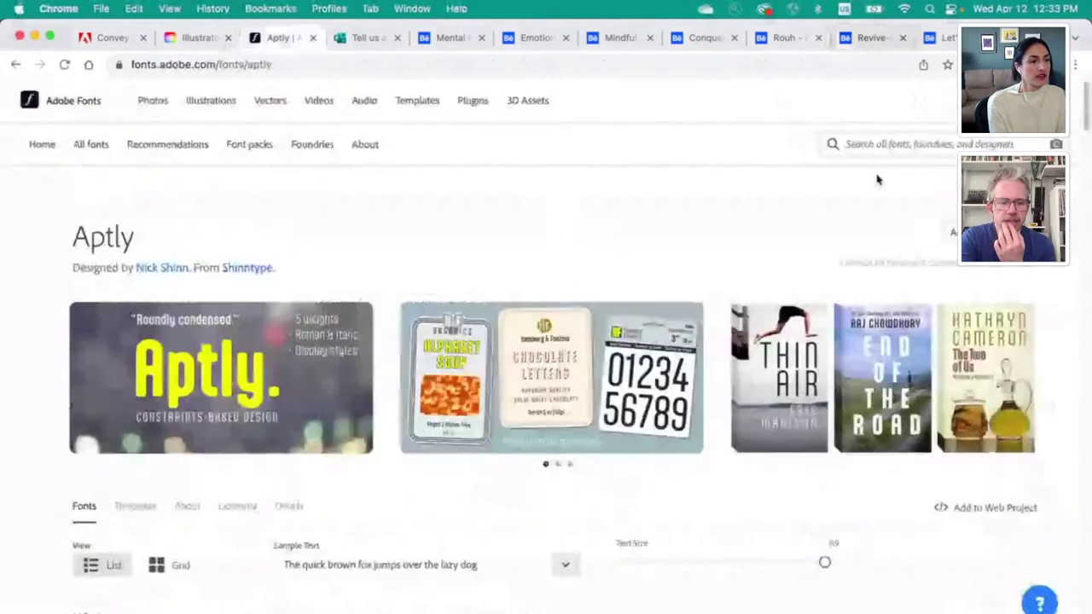
Step: Search Adobe Fonts for 'nova type' and open the Nova Type Foundry page
click(883, 147)
text(nova type)
key(Return)
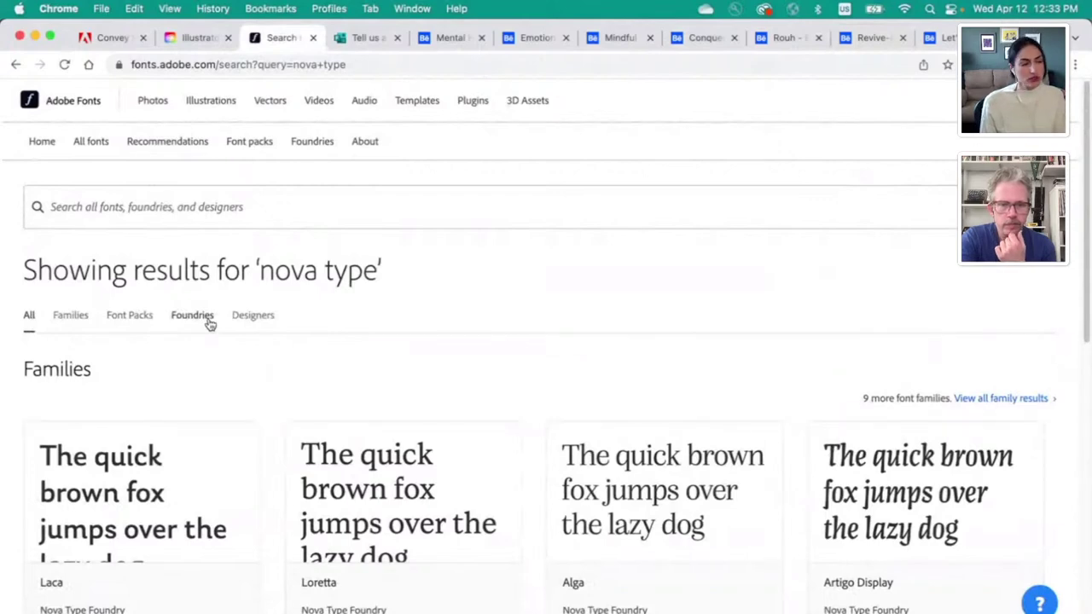
click(197, 316)
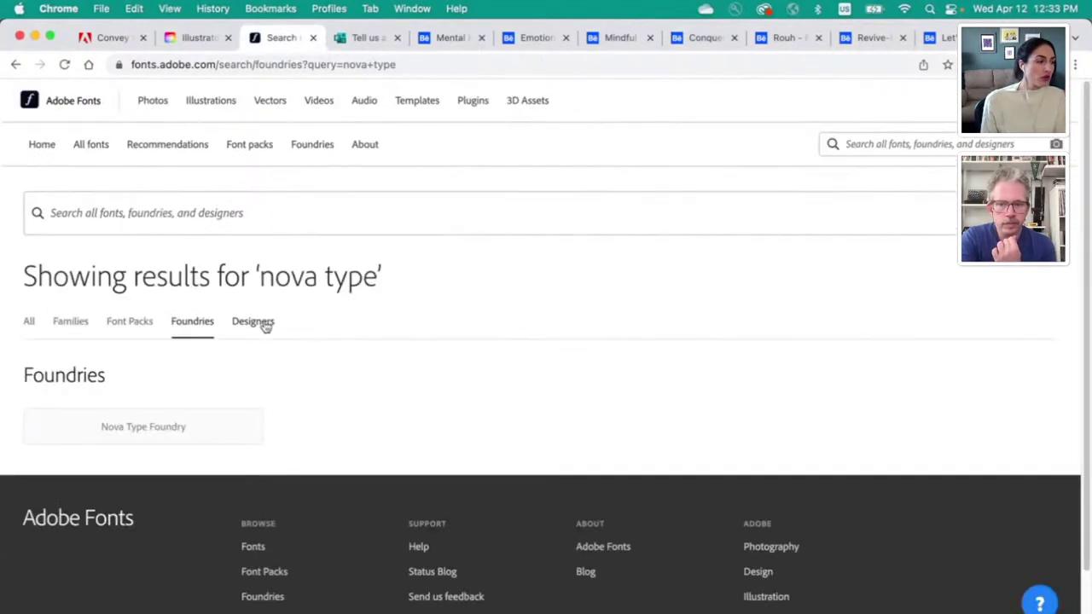
click(30, 321)
scroll(451, 318, down, 1)
scroll(450, 318, down, 6)
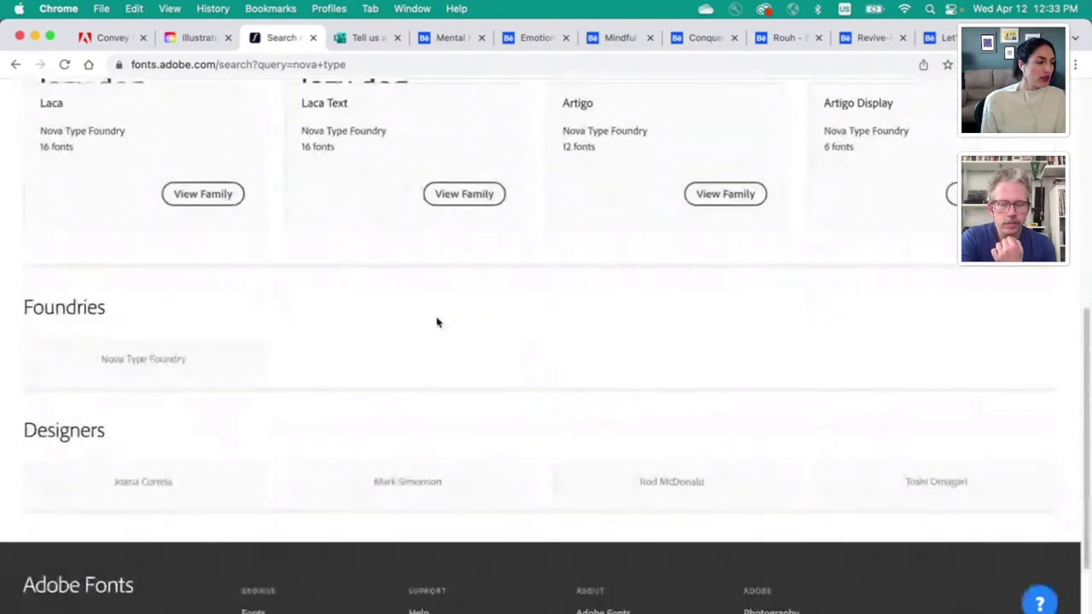
click(130, 363)
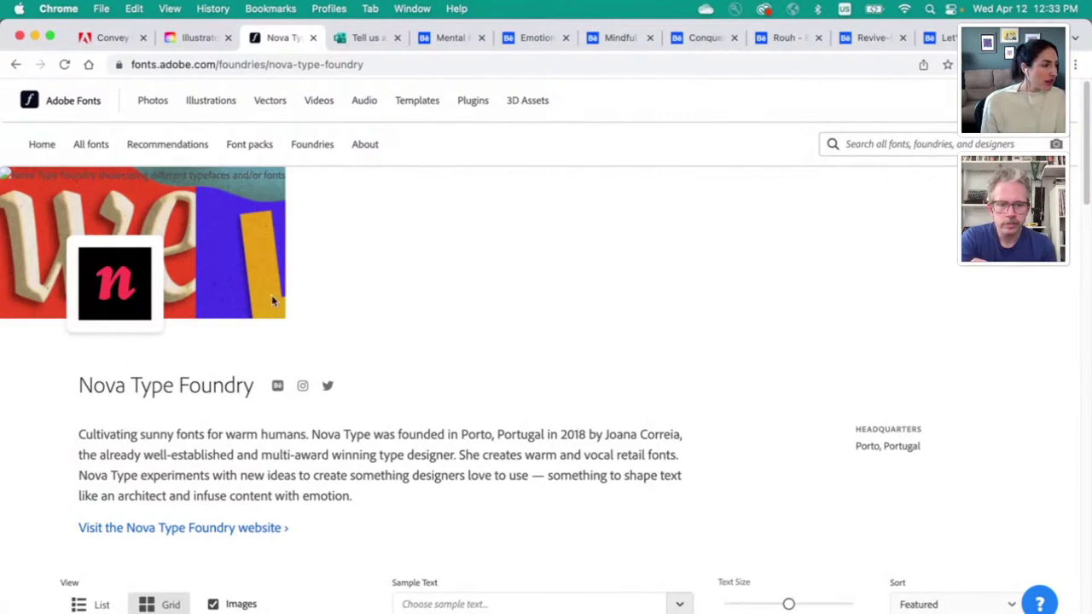
Step: Glance at Laca Text, then open the Laca family from the foundry's font list
scroll(577, 287, down, 5)
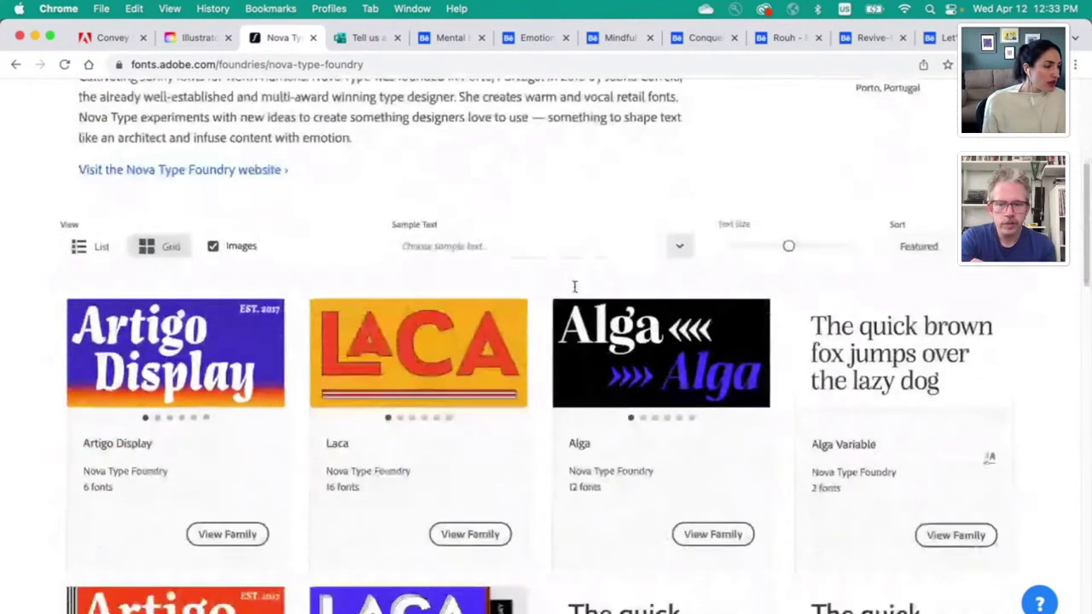
scroll(576, 285, down, 3)
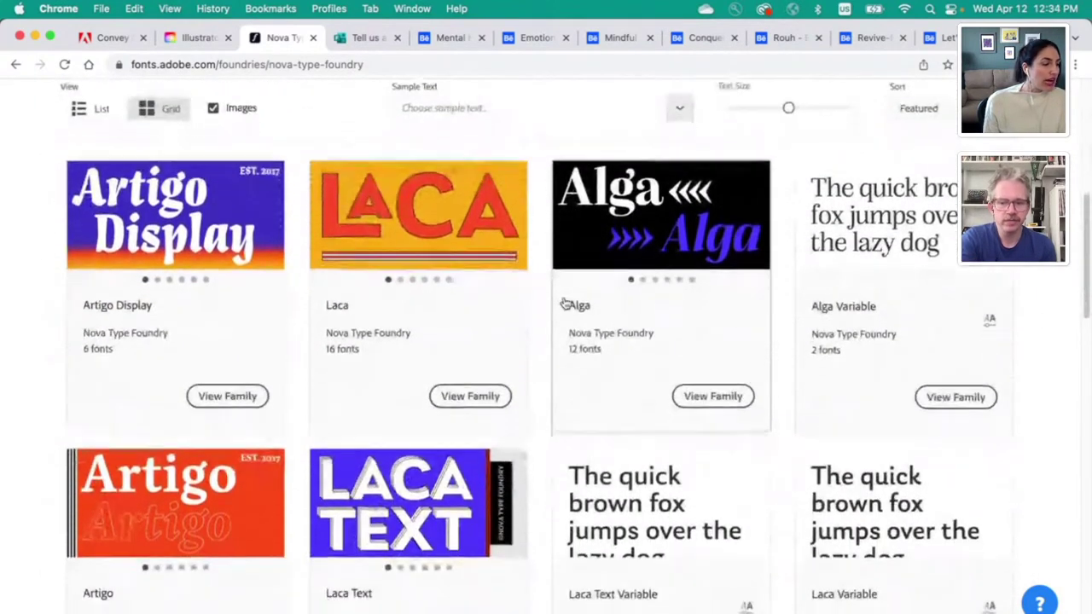
click(424, 465)
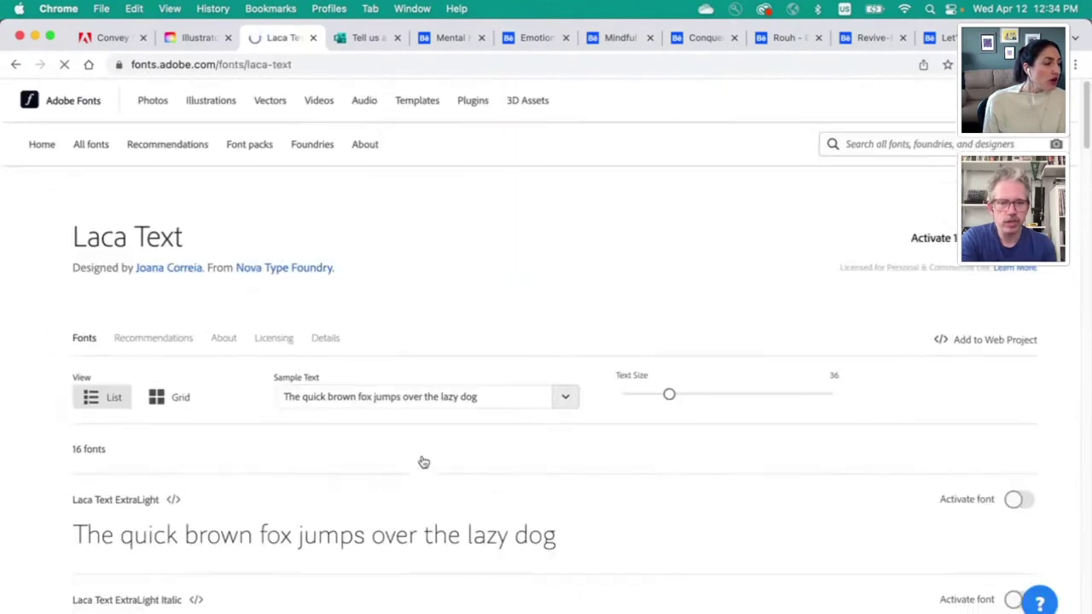
click(16, 64)
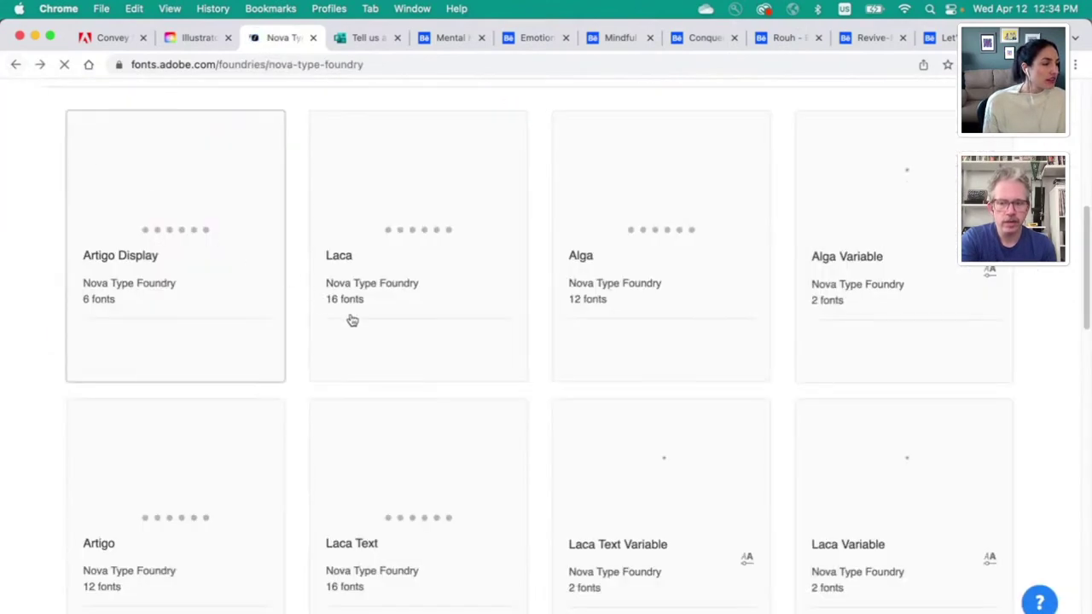
click(407, 192)
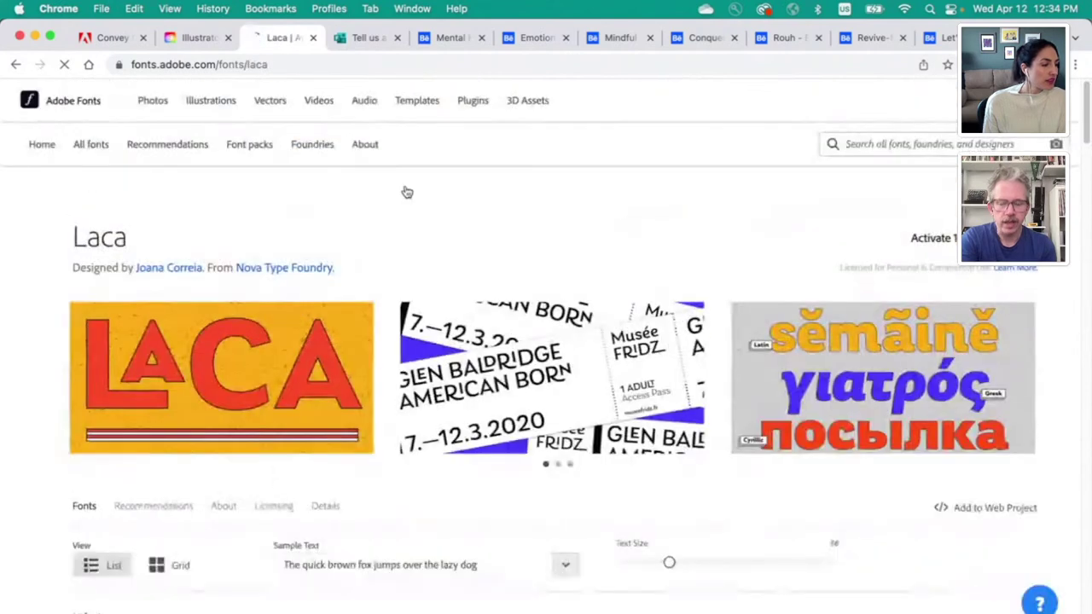
mouse_move(569, 395)
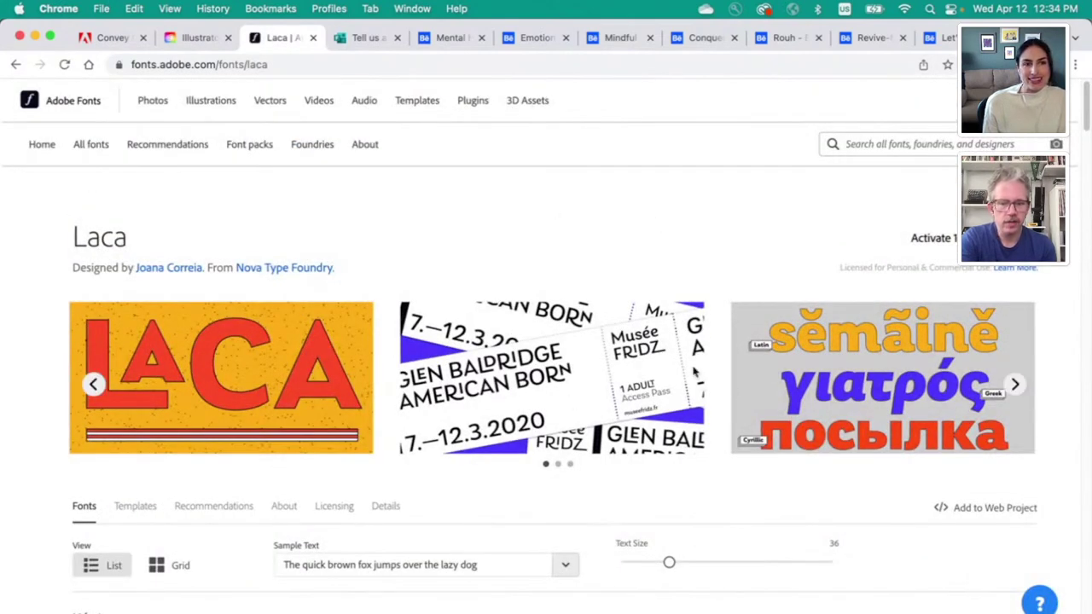
Step: Set the Laca sample text to 'Stay Covered' at text size 120
scroll(694, 373, down, 5)
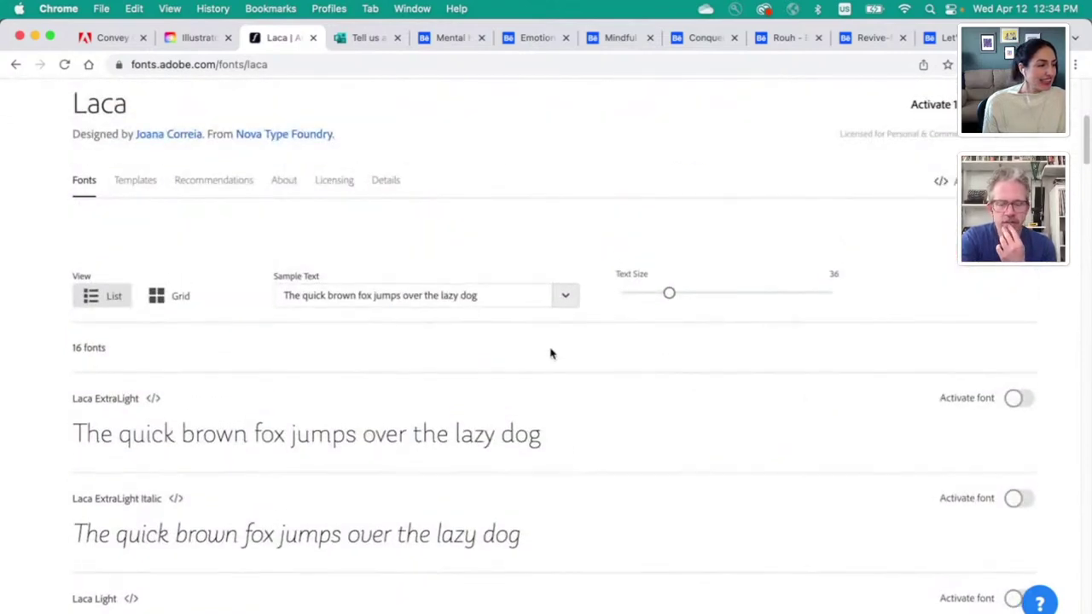
click(490, 298)
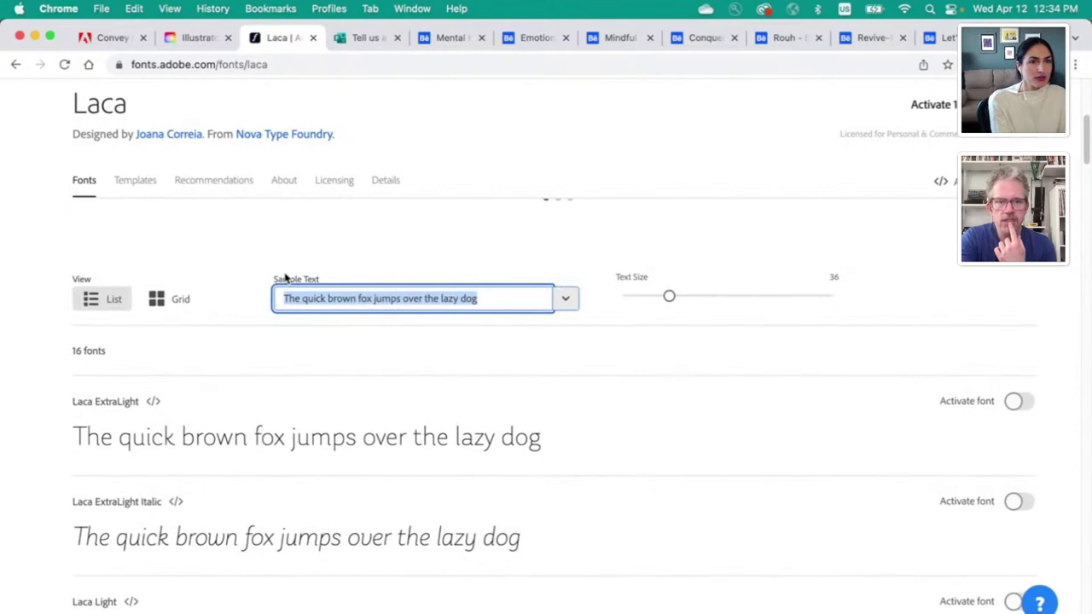
text(Stay )
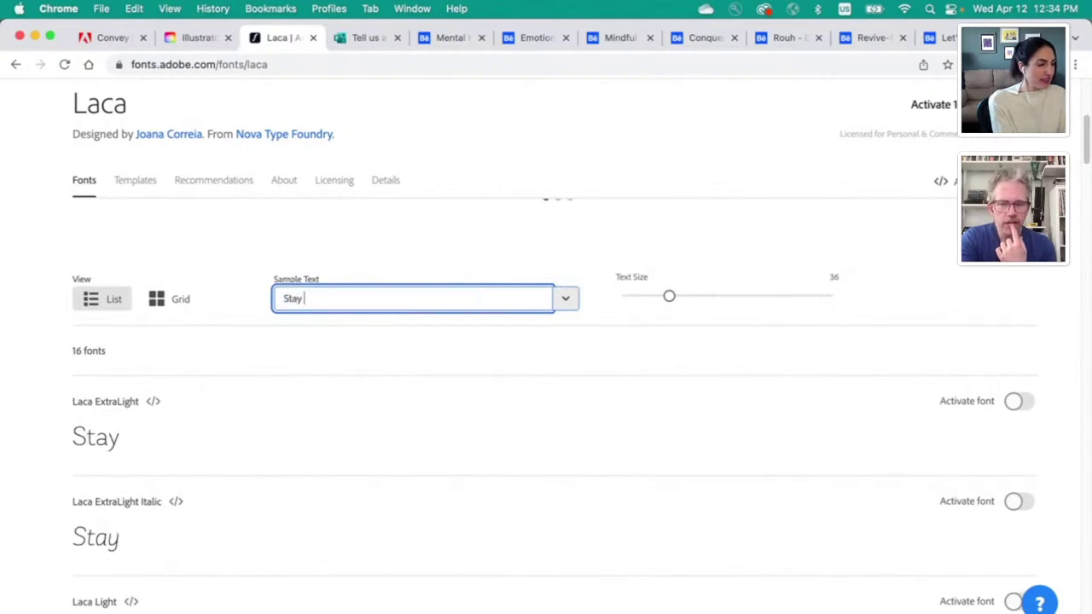
text(Covered)
drag(671, 296, 893, 307)
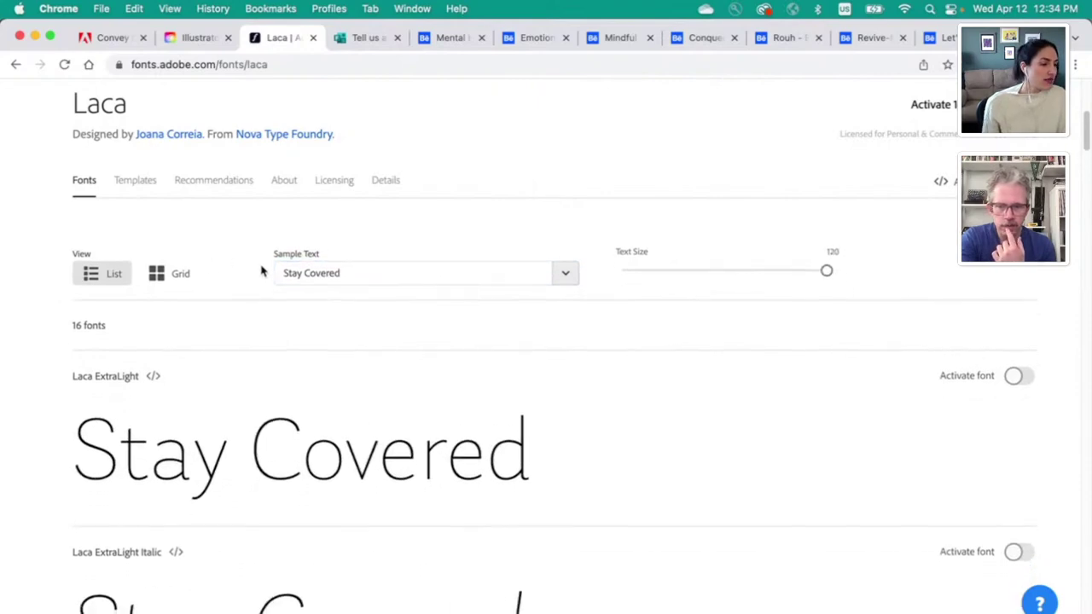
Step: Scroll through every Laca style preview down to the Templates section
scroll(310, 271, down, 10)
scroll(310, 272, down, 5)
scroll(248, 367, up, 2)
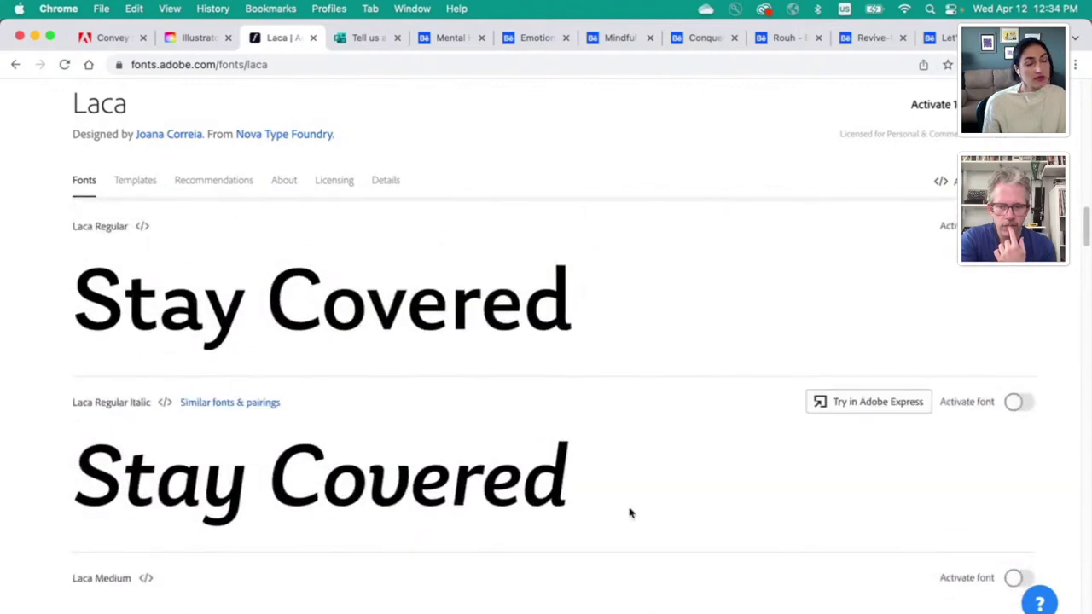
scroll(630, 513, down, 6)
scroll(630, 513, down, 6)
scroll(630, 513, down, 8)
scroll(629, 512, down, 3)
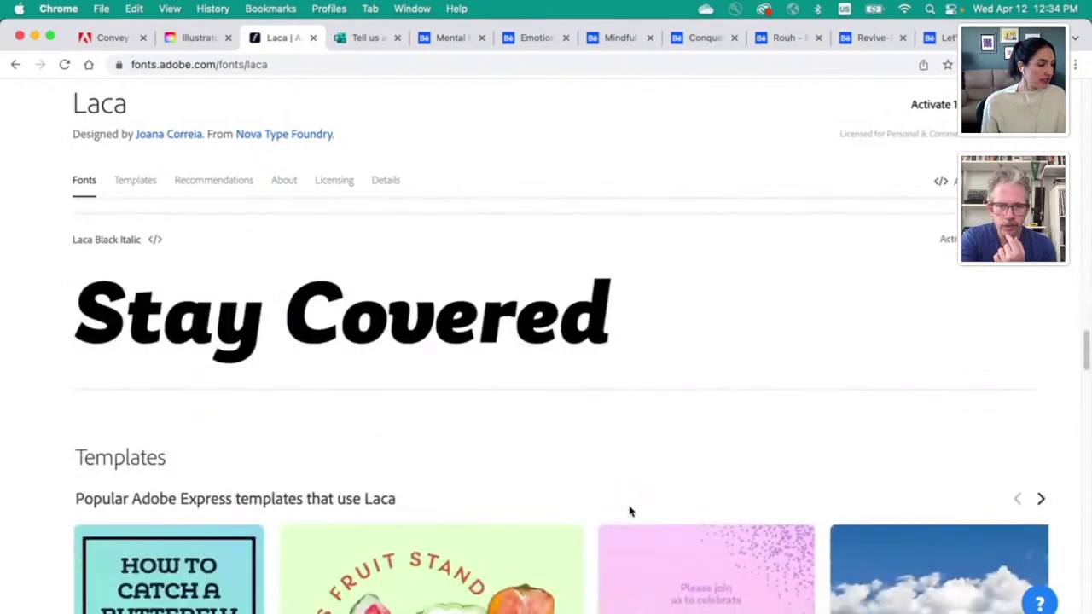
scroll(630, 512, up, 2)
scroll(630, 512, down, 6)
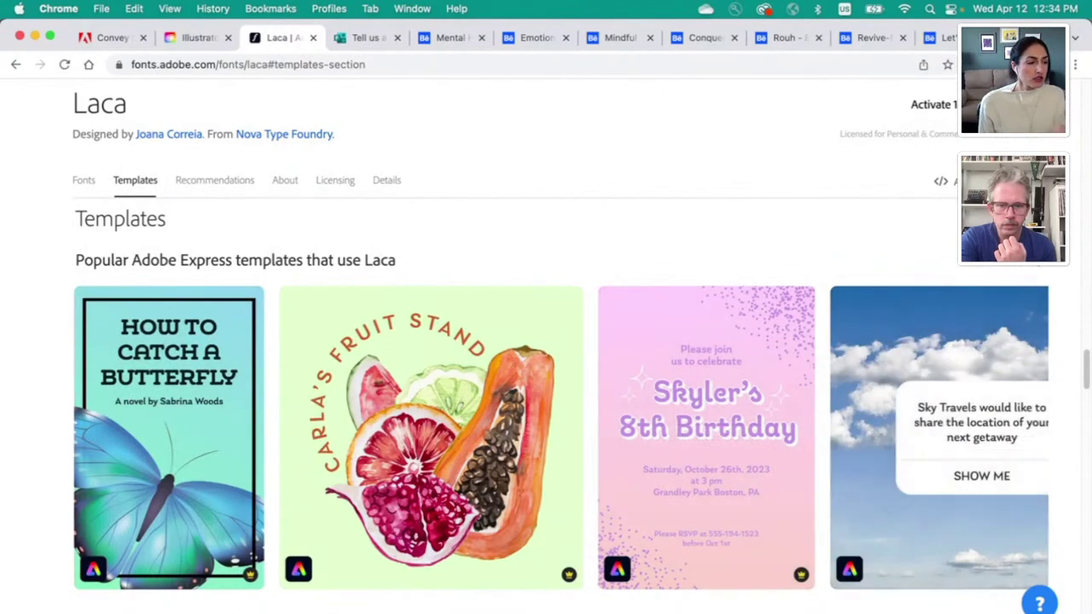
Step: Advance the Laca templates carousel four times, reaching the 'Individuelle Namensschilder' banner
mouse_move(1033, 314)
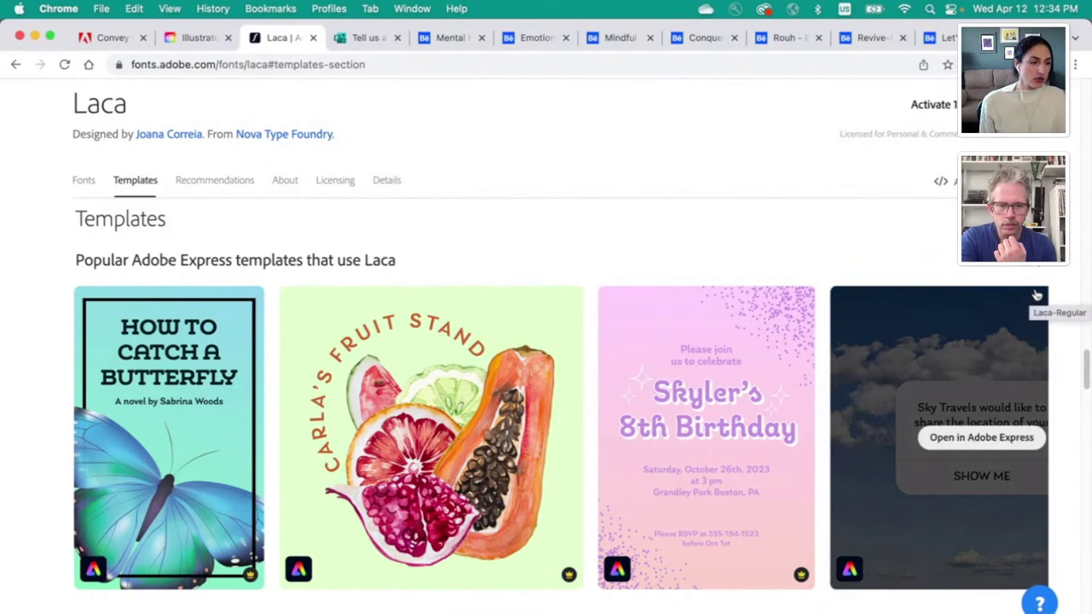
click(1041, 271)
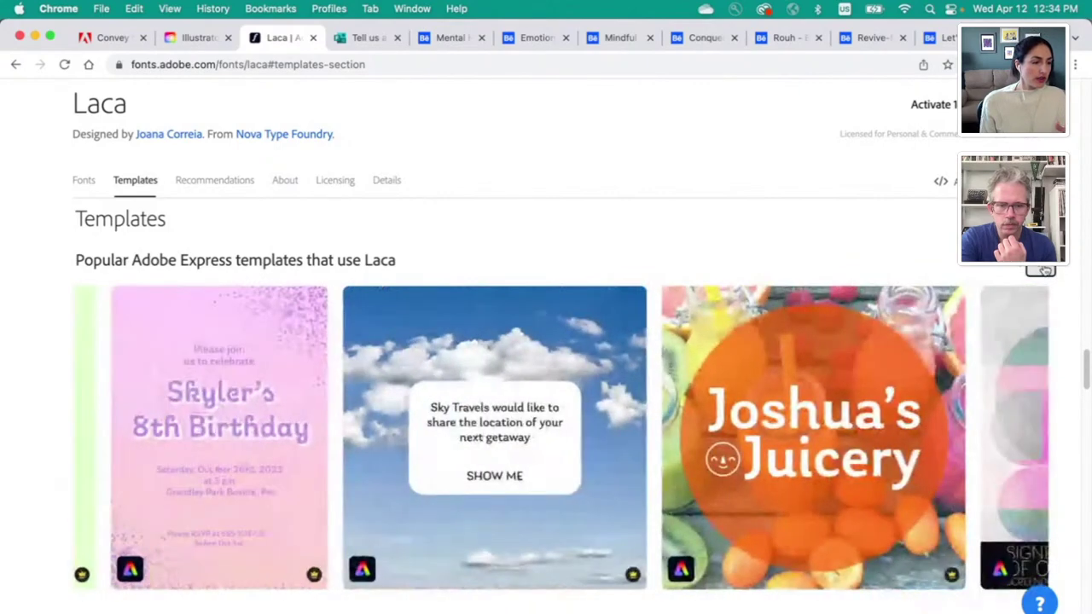
click(1041, 271)
click(1042, 271)
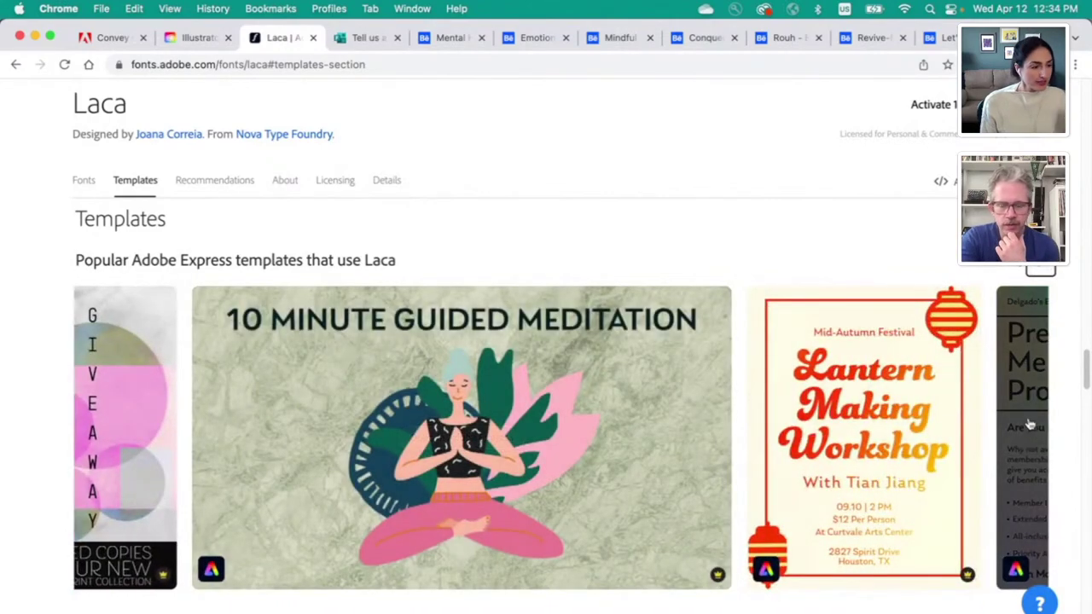
click(1041, 272)
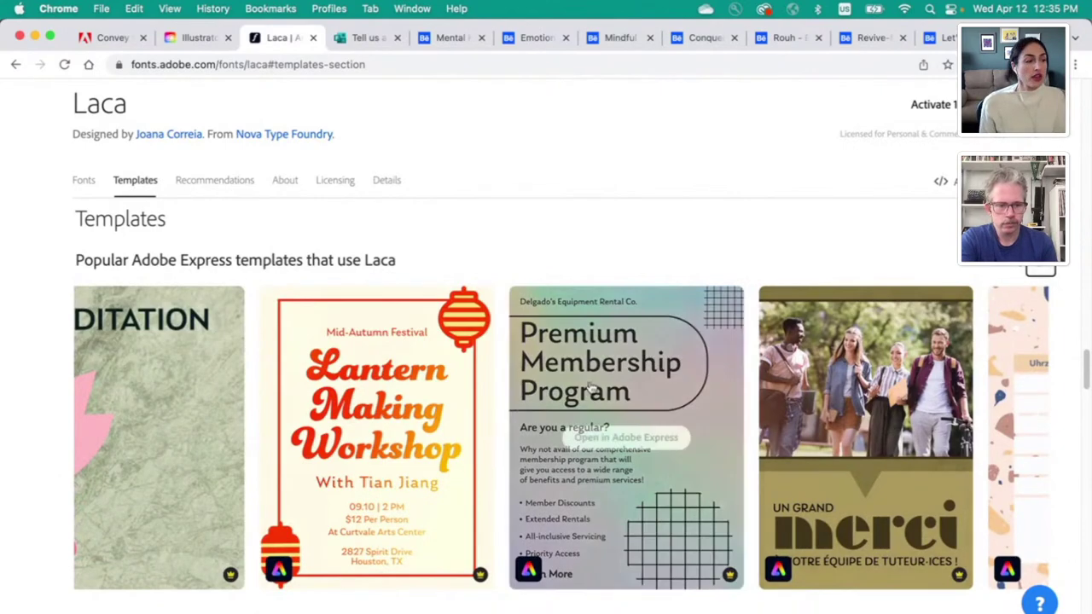
mouse_move(408, 424)
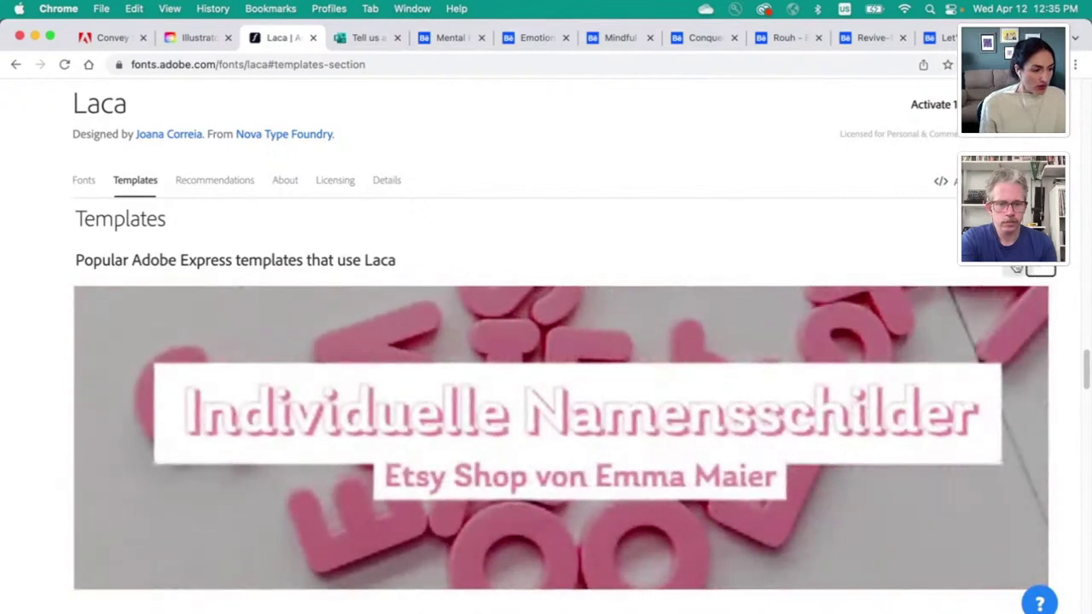
scroll(849, 226, up, 5)
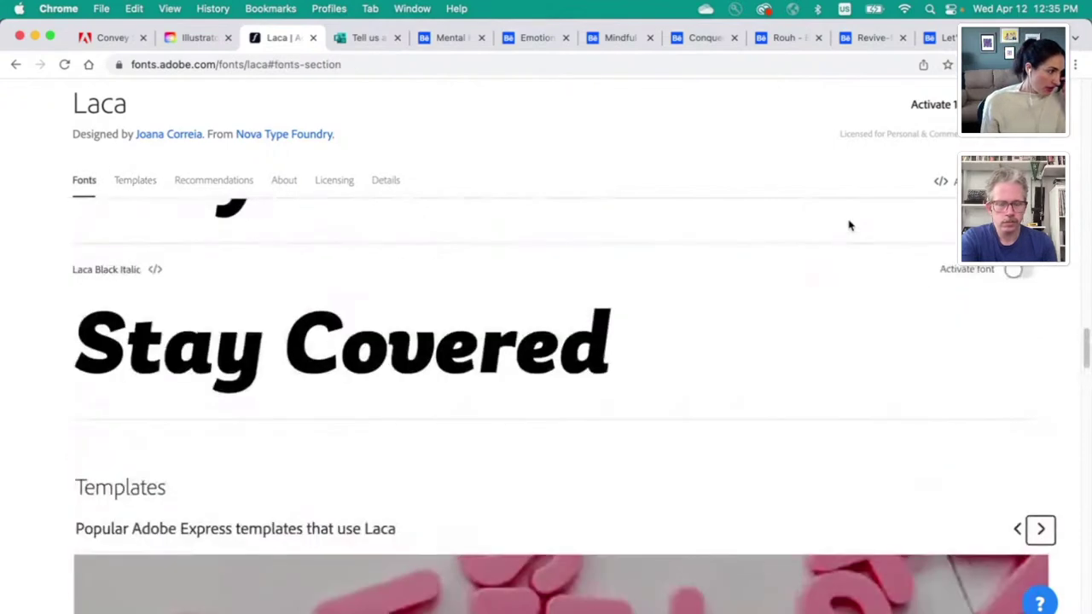
scroll(849, 225, up, 4)
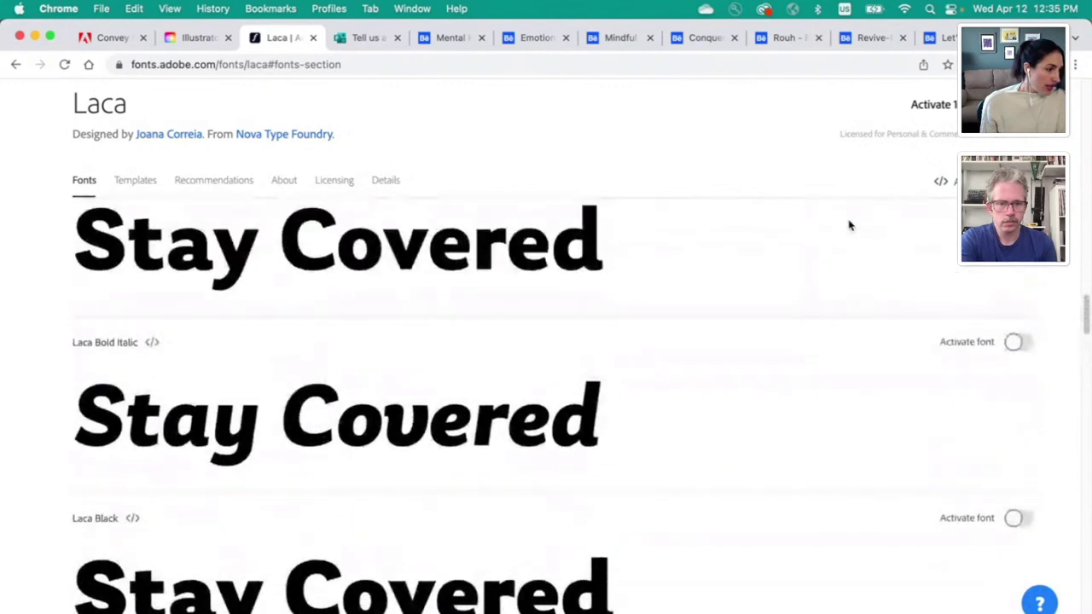
scroll(722, 264, up, 3)
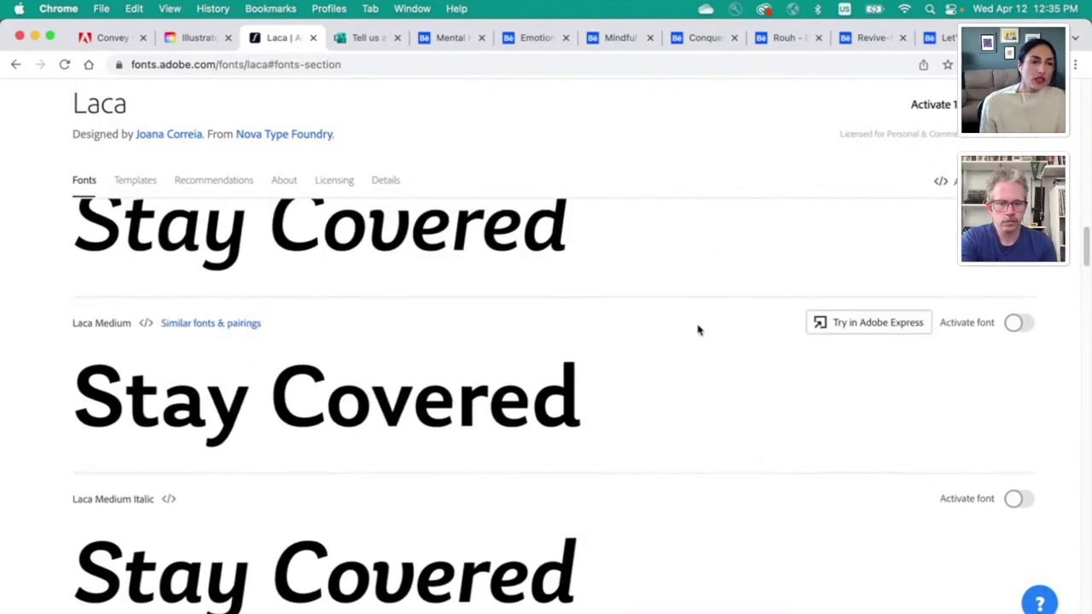
scroll(698, 330, down, 4)
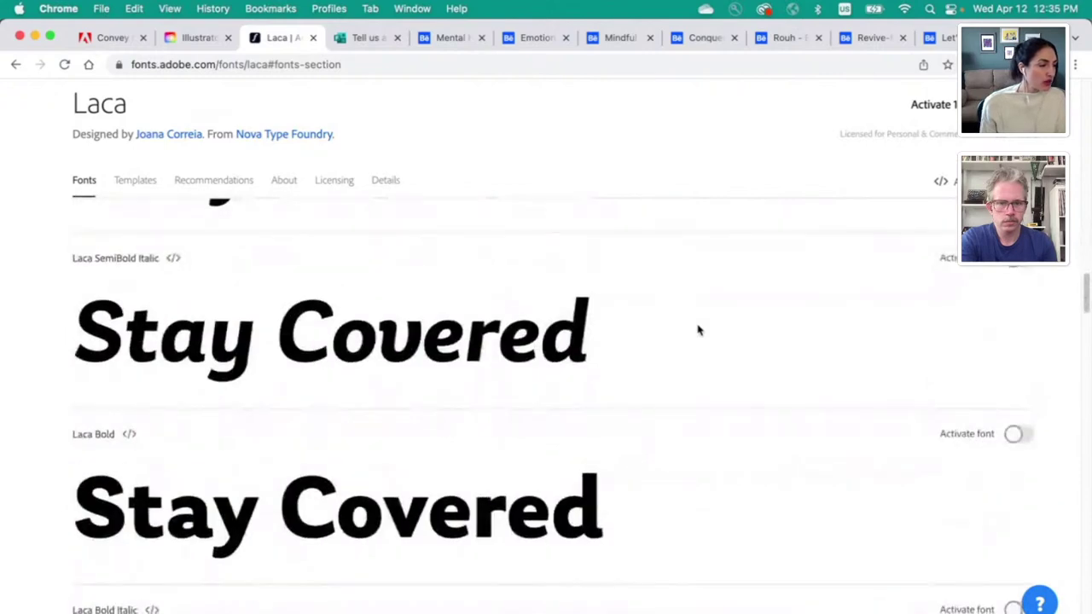
scroll(768, 346, down, 4)
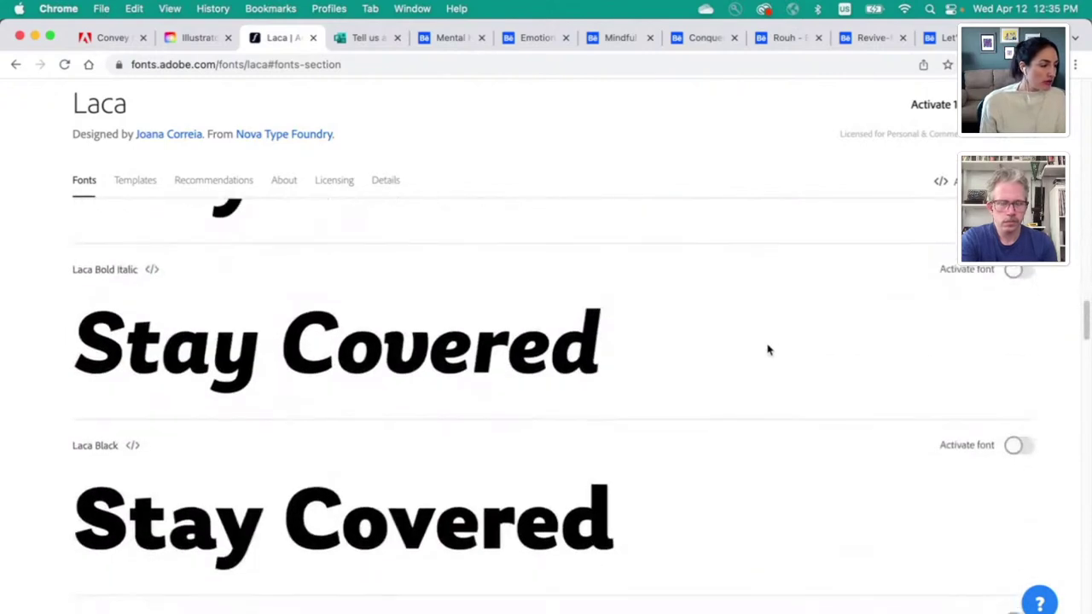
scroll(768, 350, down, 2)
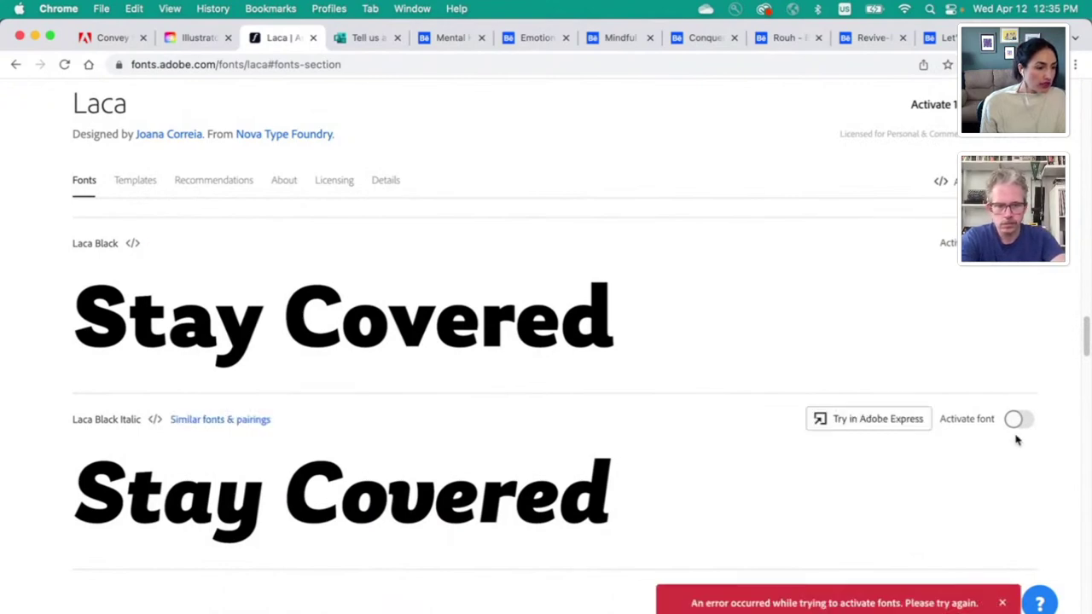
click(1002, 603)
scroll(952, 449, down, 10)
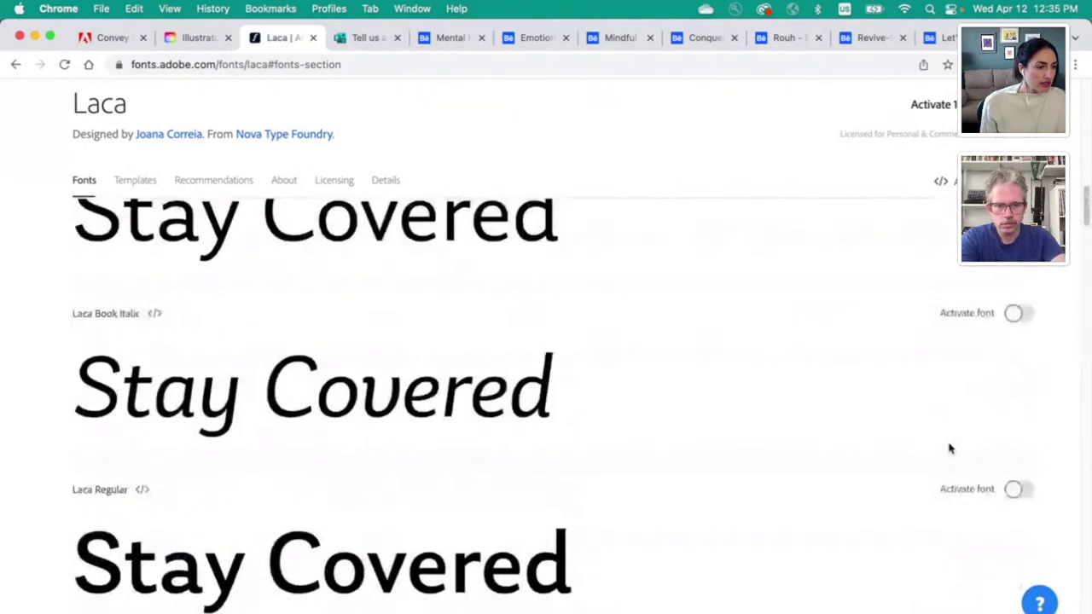
scroll(952, 449, up, 10)
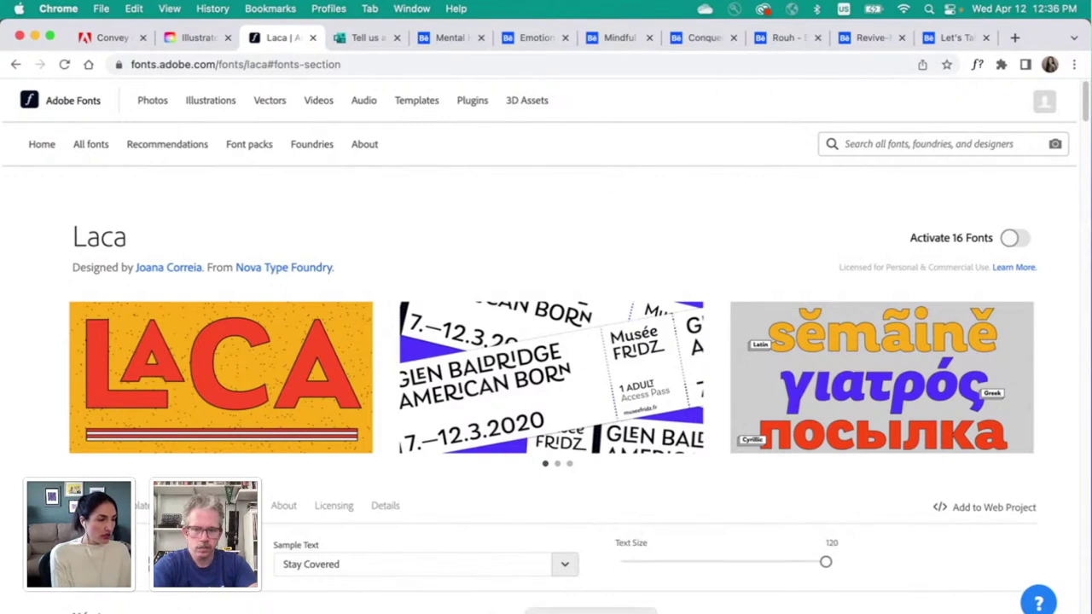
Step: In Illustrator, move the tutorial aside and adjust the headline font filters, toggling Heavy Weight
key(super+Tab)
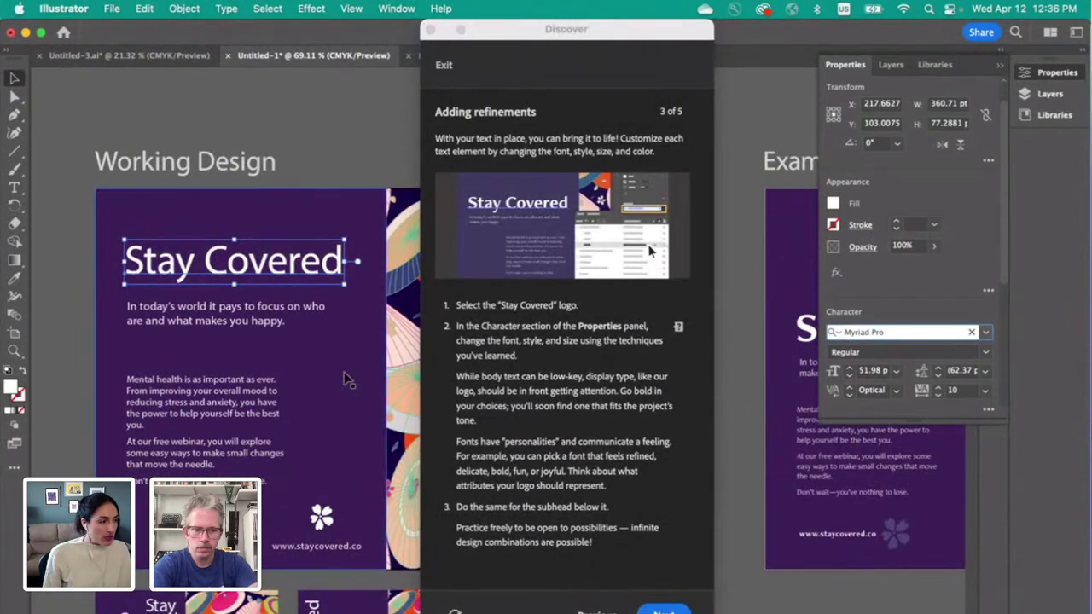
drag(534, 34, 605, 5)
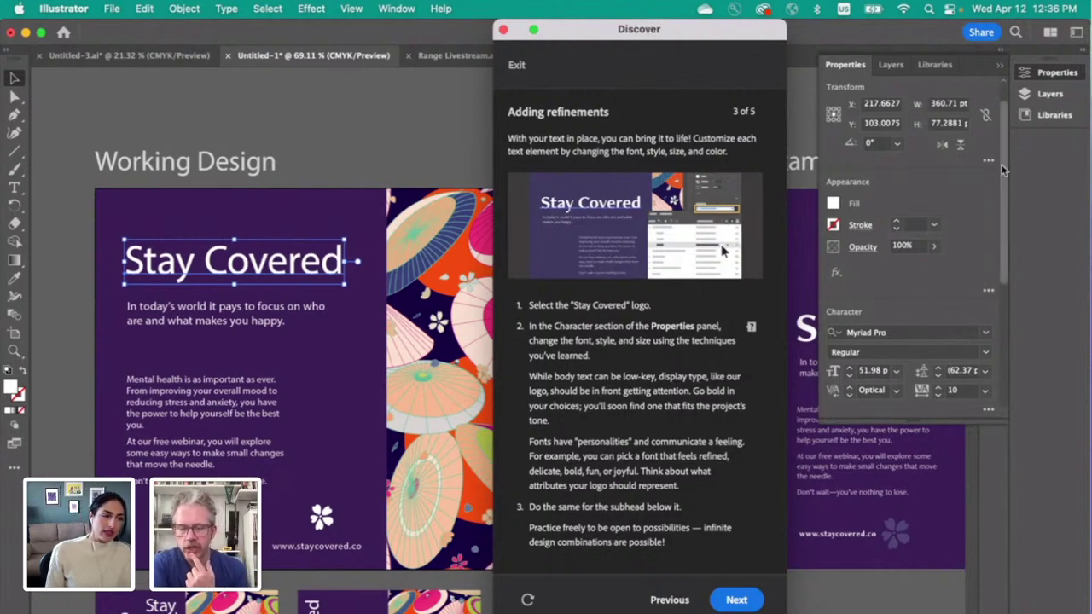
click(986, 333)
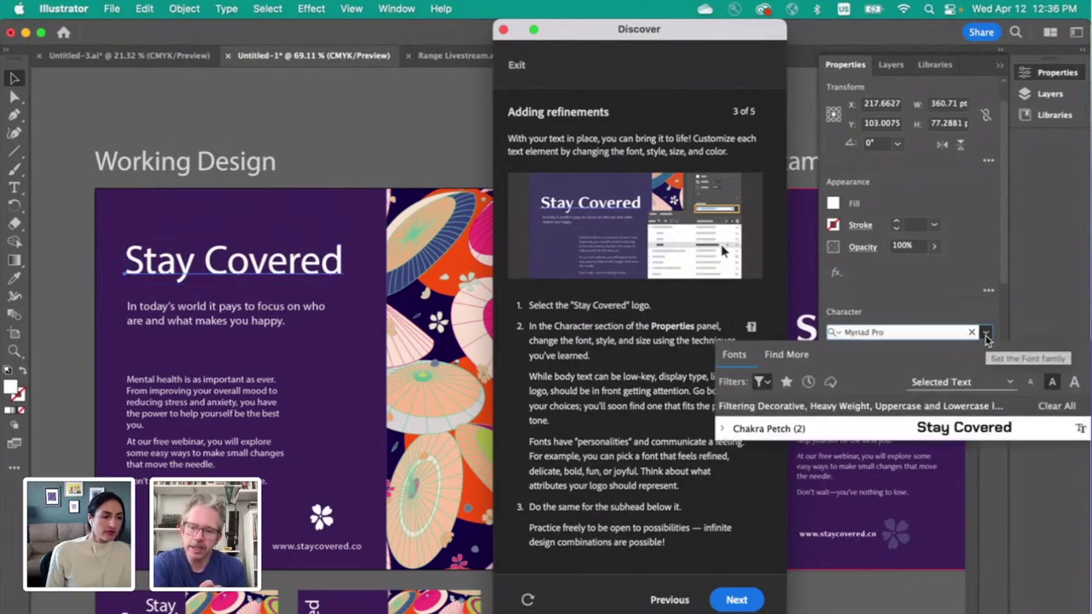
click(762, 383)
click(746, 508)
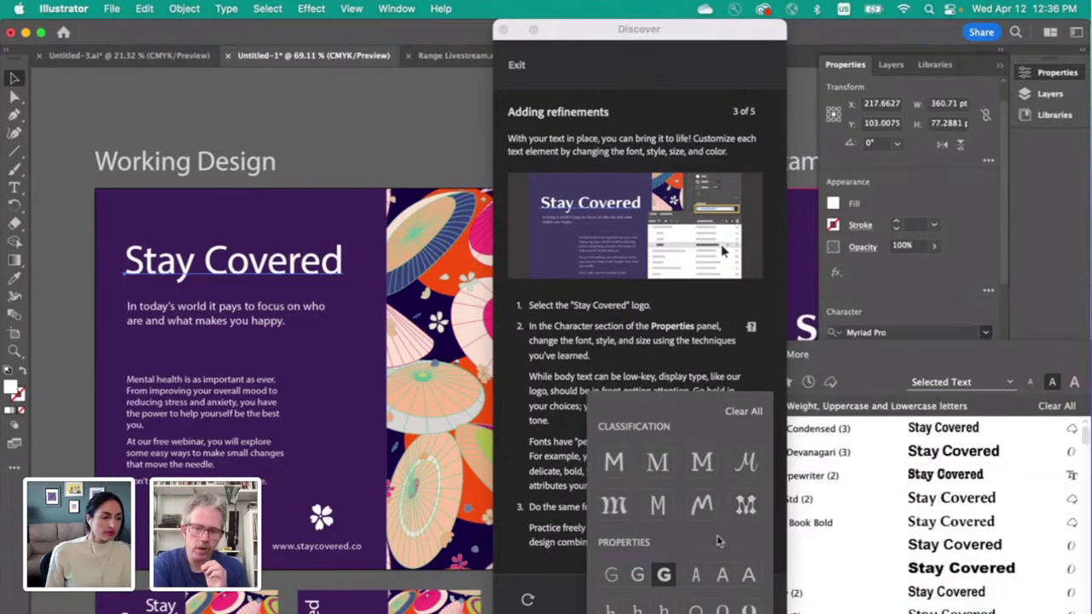
click(669, 586)
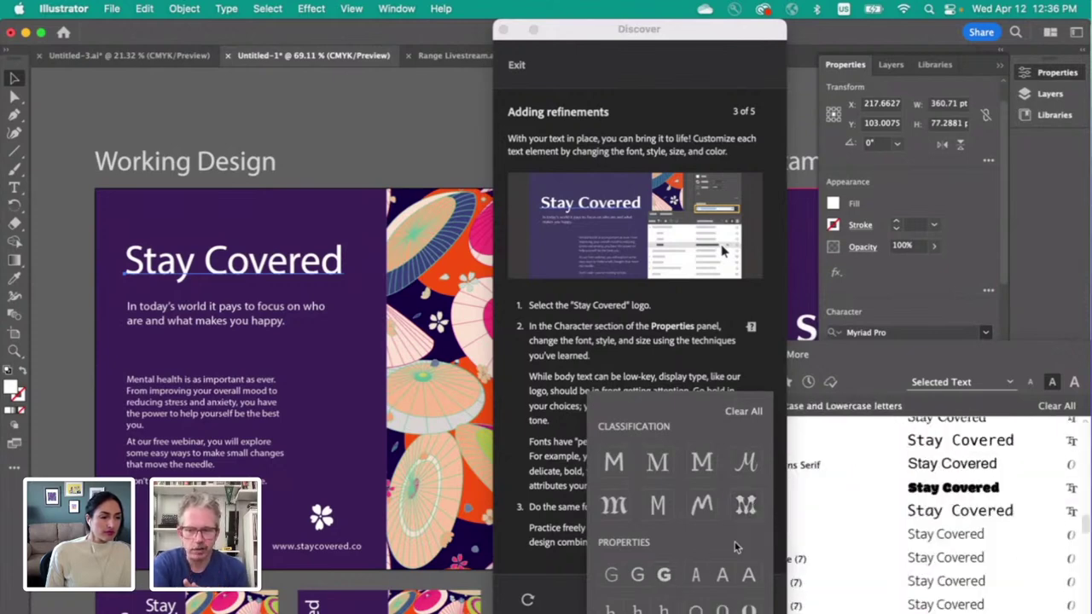
click(794, 363)
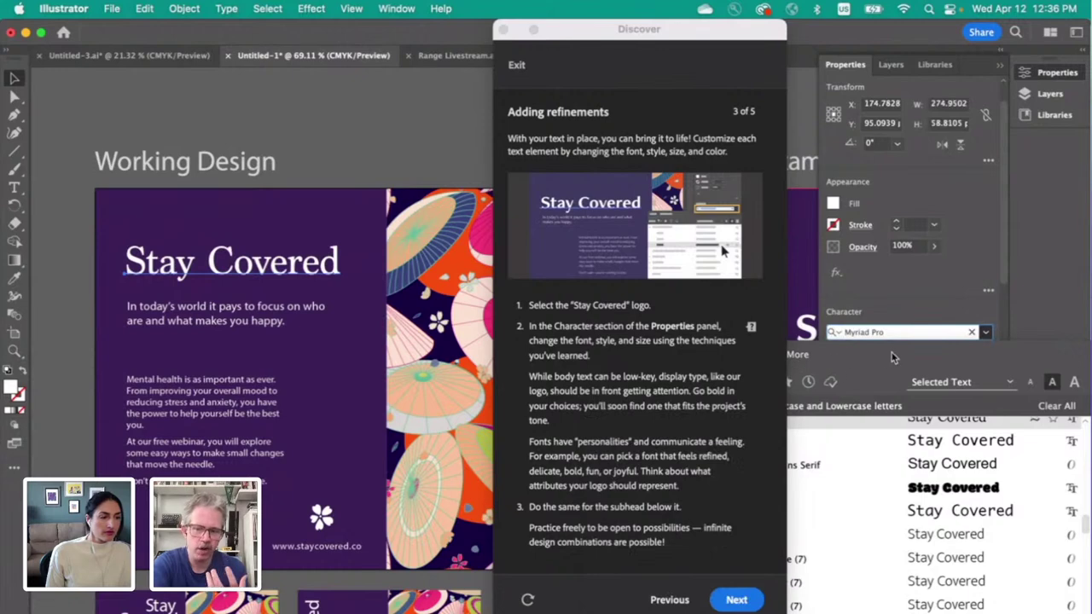
drag(670, 38, 584, 39)
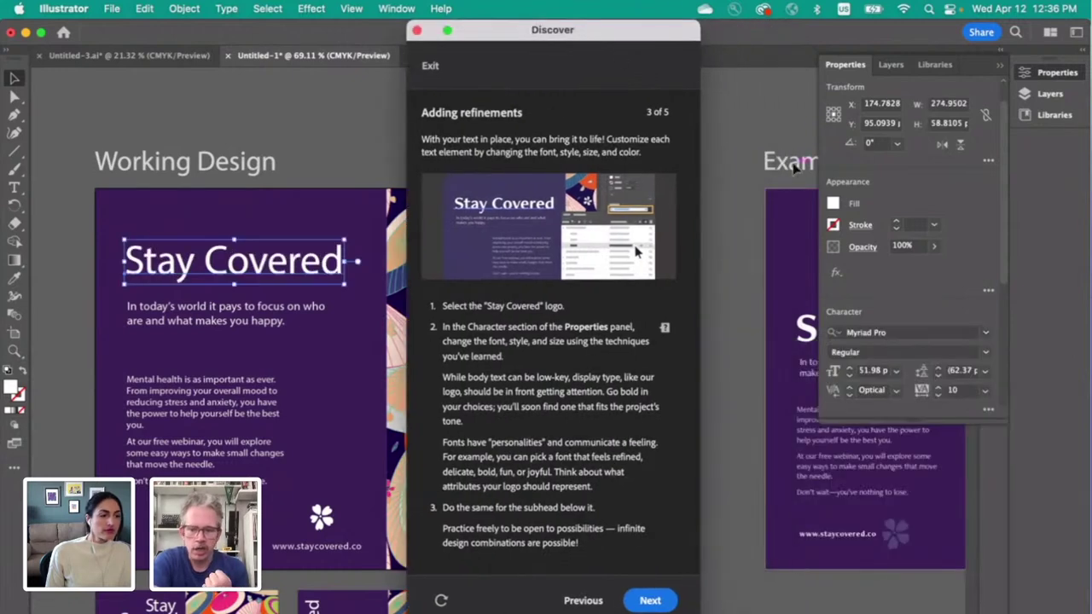
Step: Show the headline's Find More Adobe Fonts list and drag the tutorial to the left edge
click(986, 333)
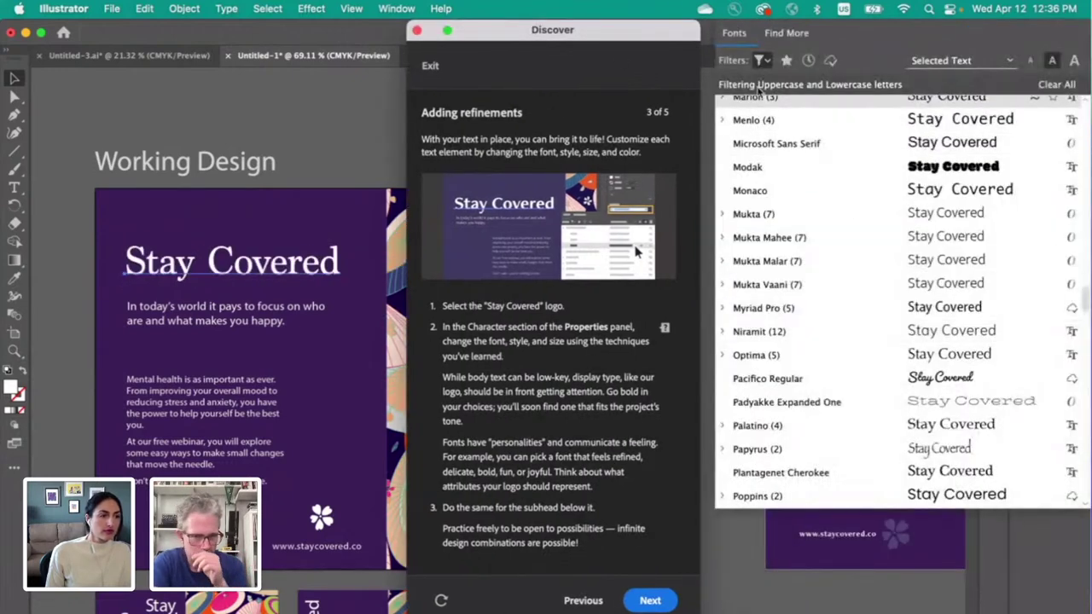
click(786, 34)
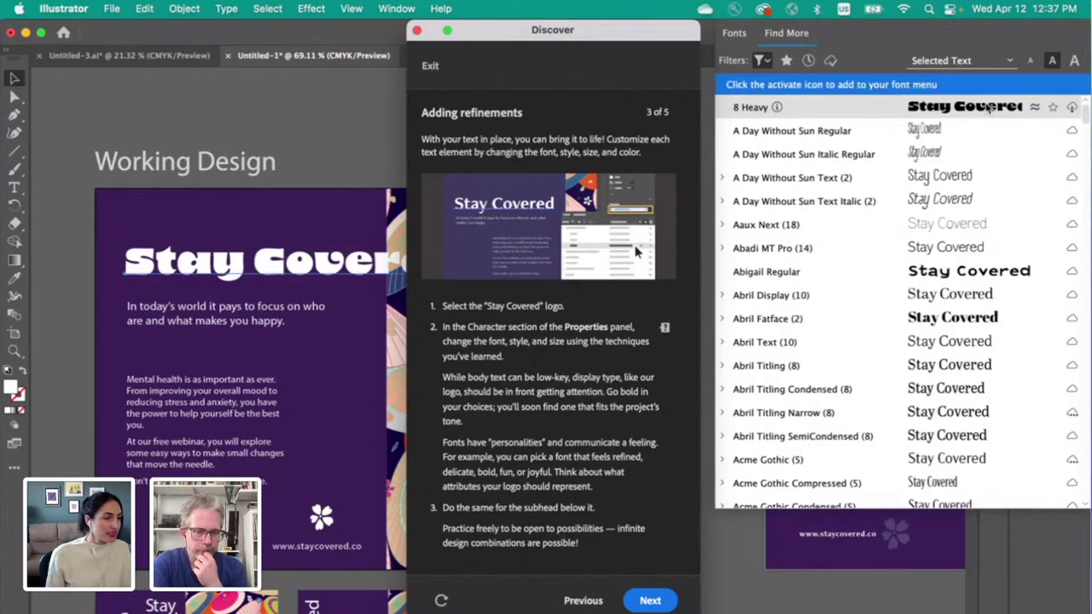
drag(589, 32, 676, 31)
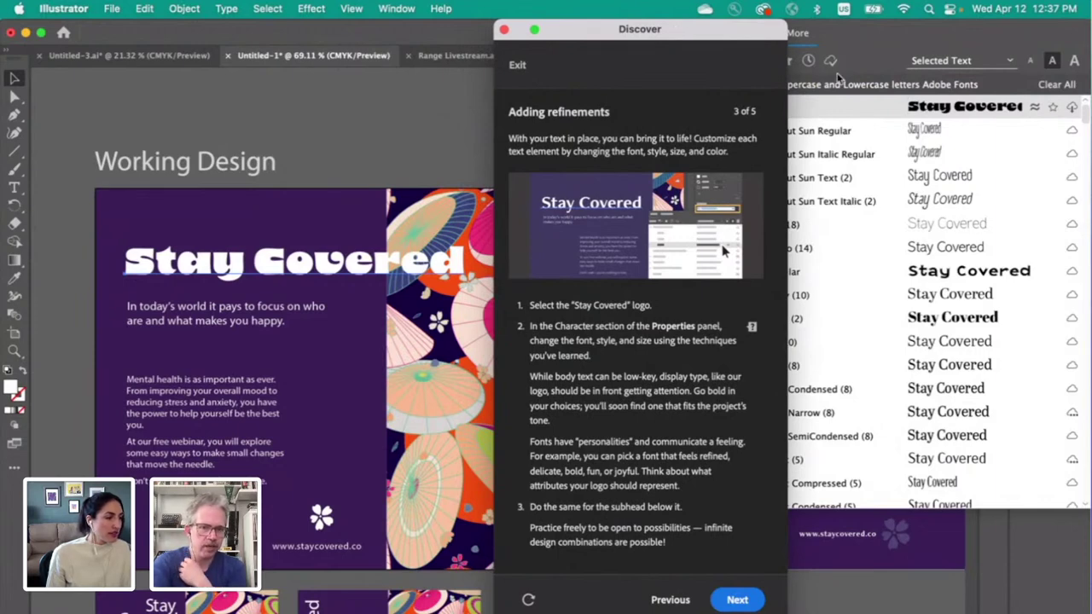
drag(630, 27, 563, 27)
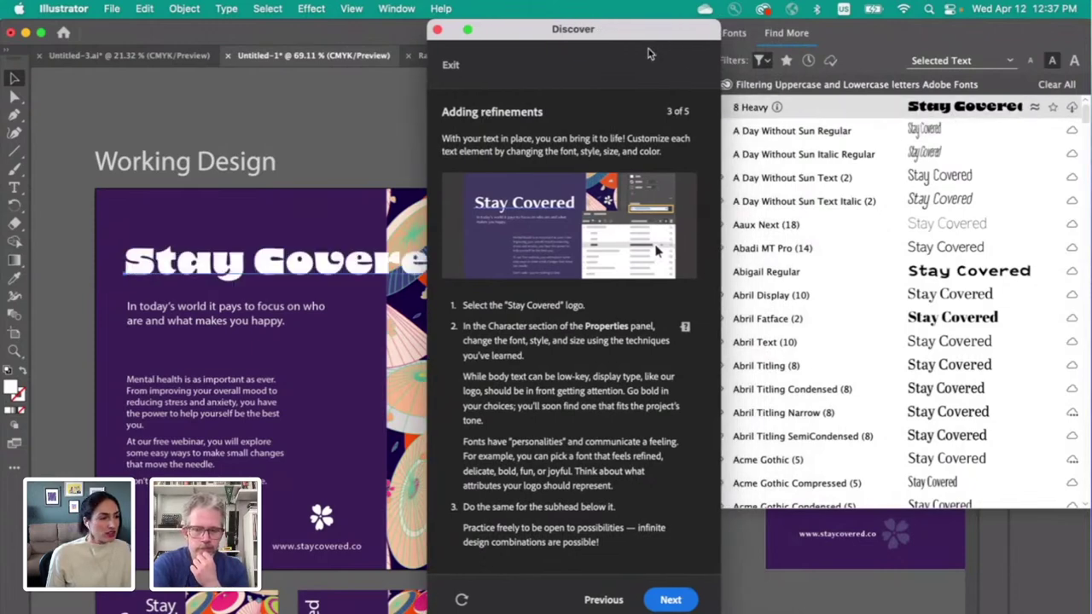
drag(625, 31, 14, 27)
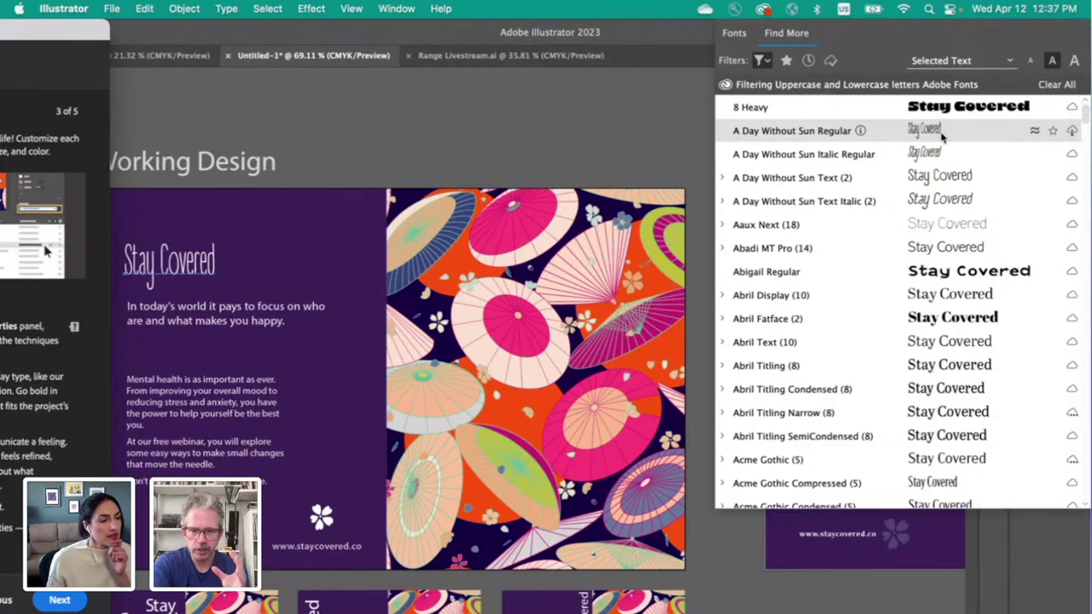
Step: Filter the Find More font list to Heavy Weight fonts
scroll(942, 136, down, 3)
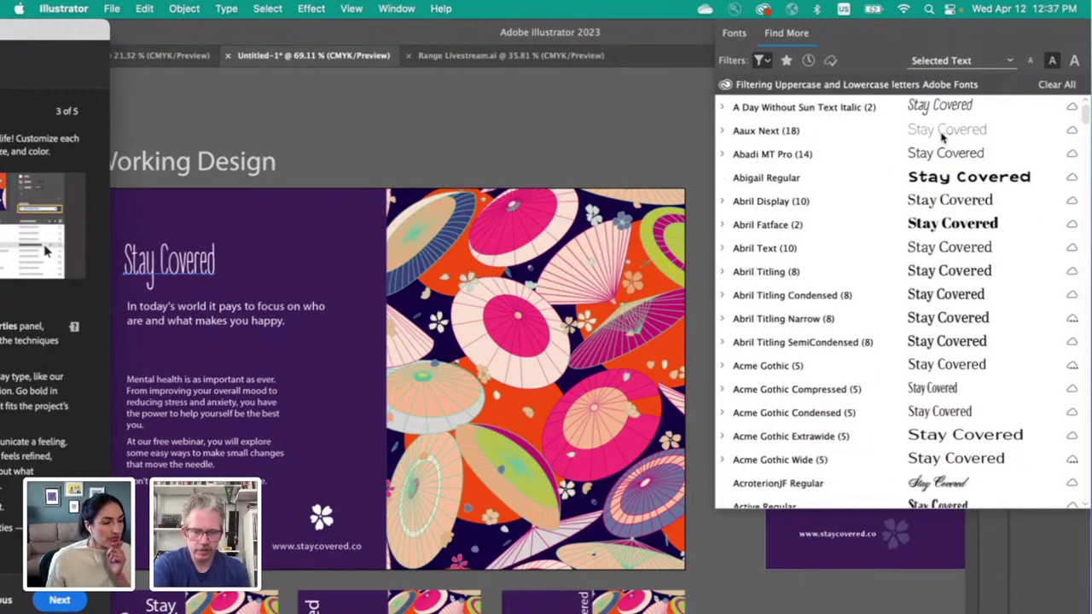
scroll(942, 132, down, 10)
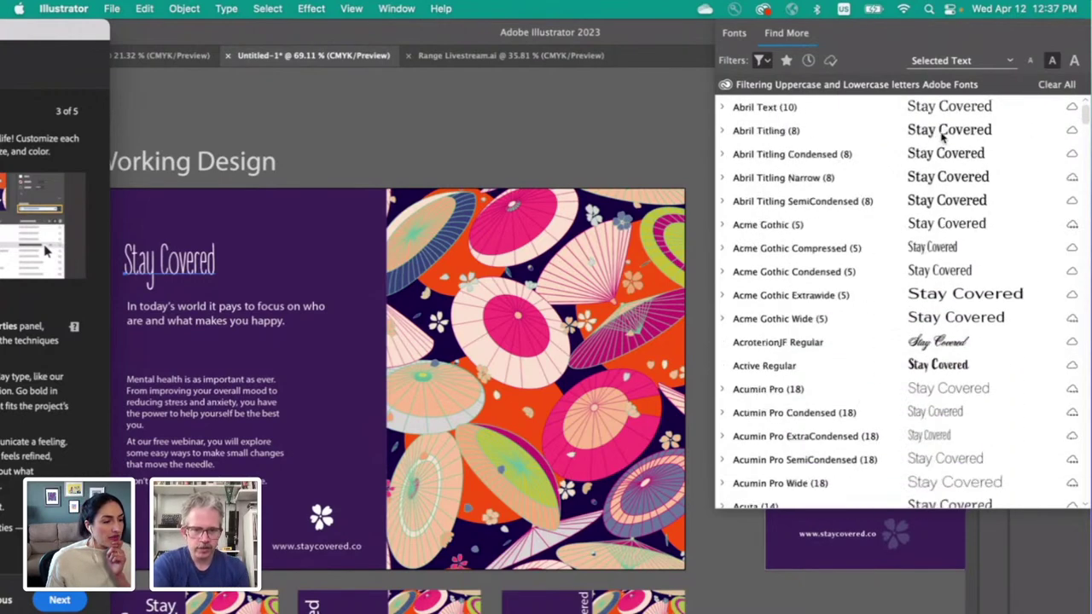
click(762, 60)
click(621, 325)
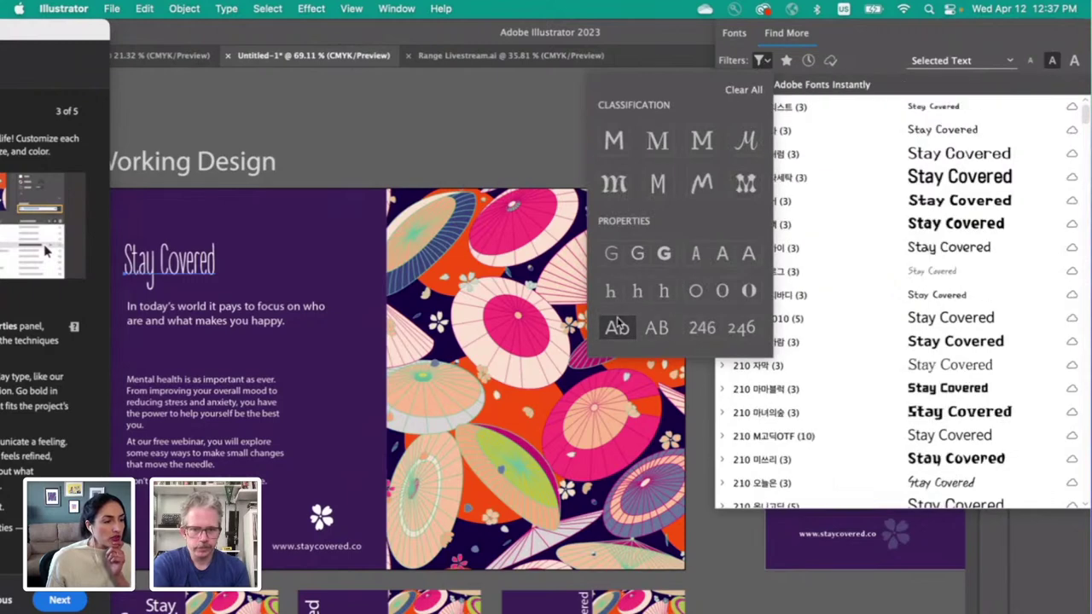
click(666, 253)
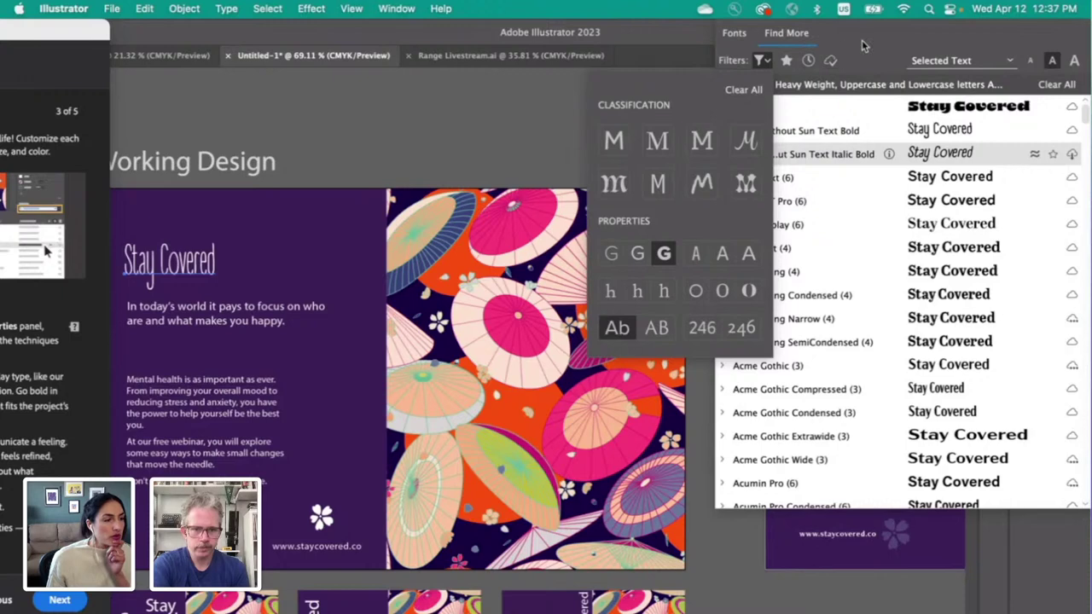
click(815, 65)
Step: Scroll through the heavy-weight fonts, previewing the Stay Covered headline in each
scroll(934, 203, down, 2)
scroll(935, 202, down, 5)
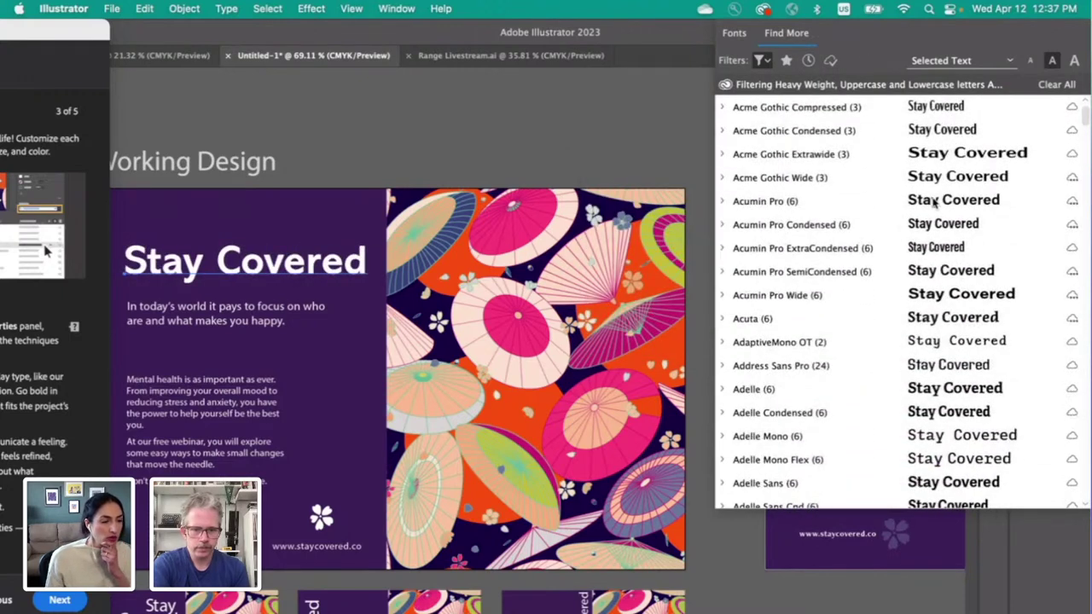
scroll(935, 201, down, 8)
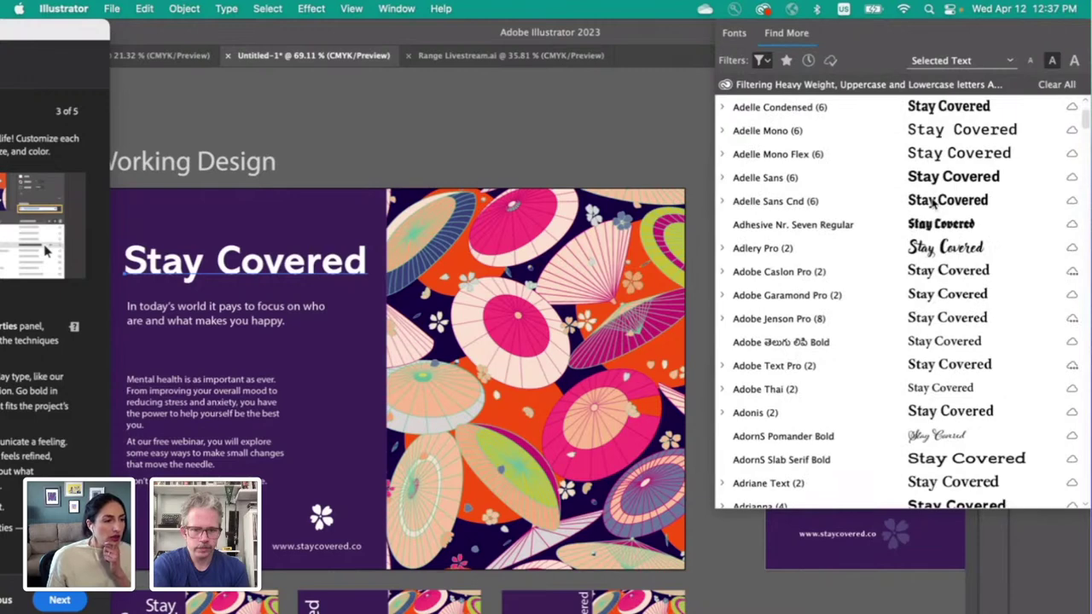
scroll(934, 202, down, 4)
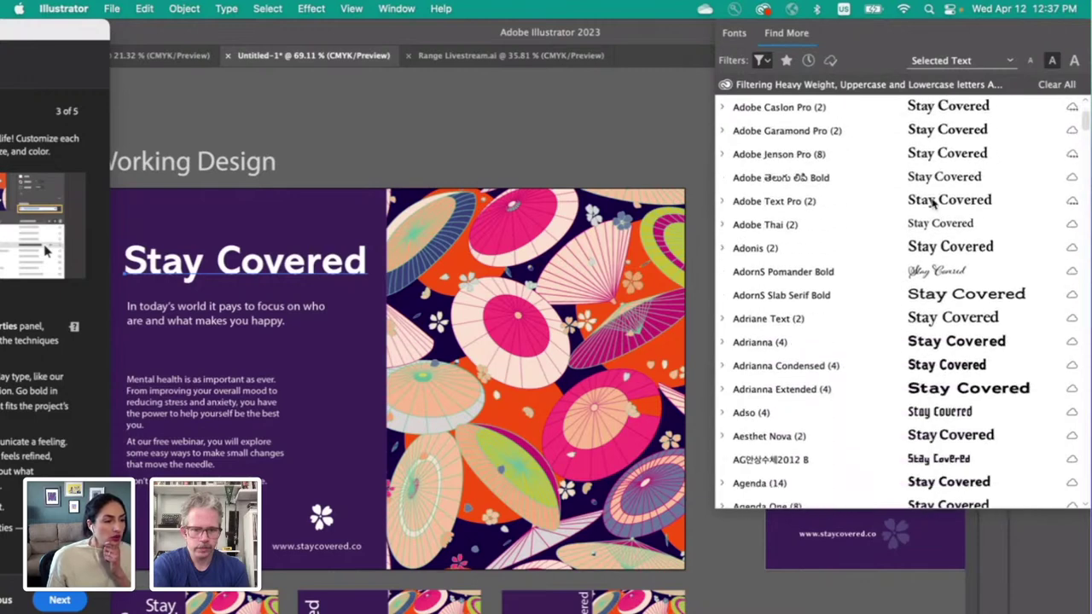
scroll(934, 201, down, 4)
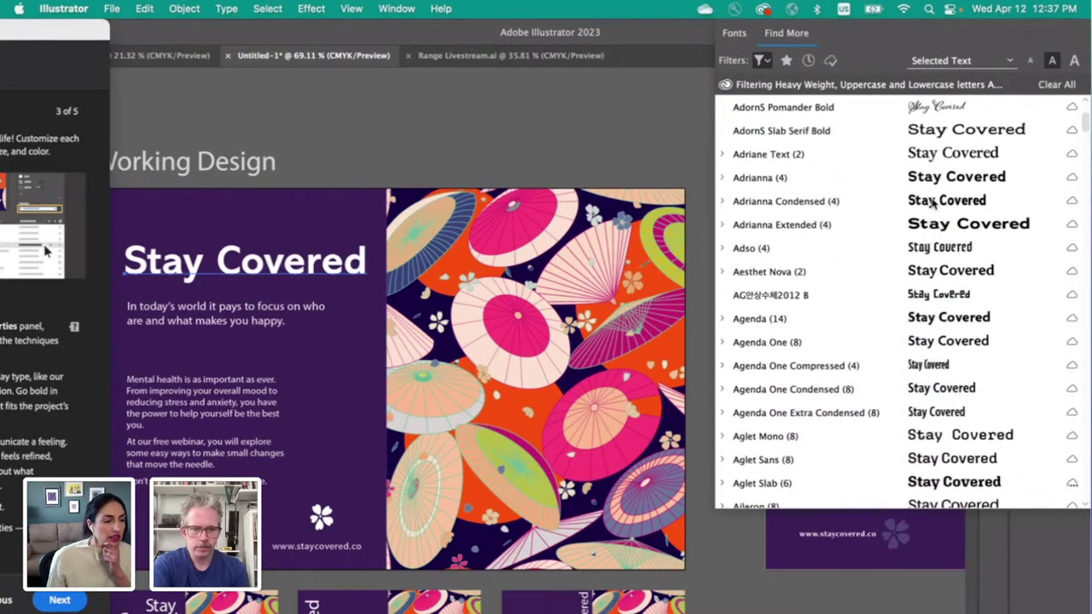
scroll(933, 201, down, 4)
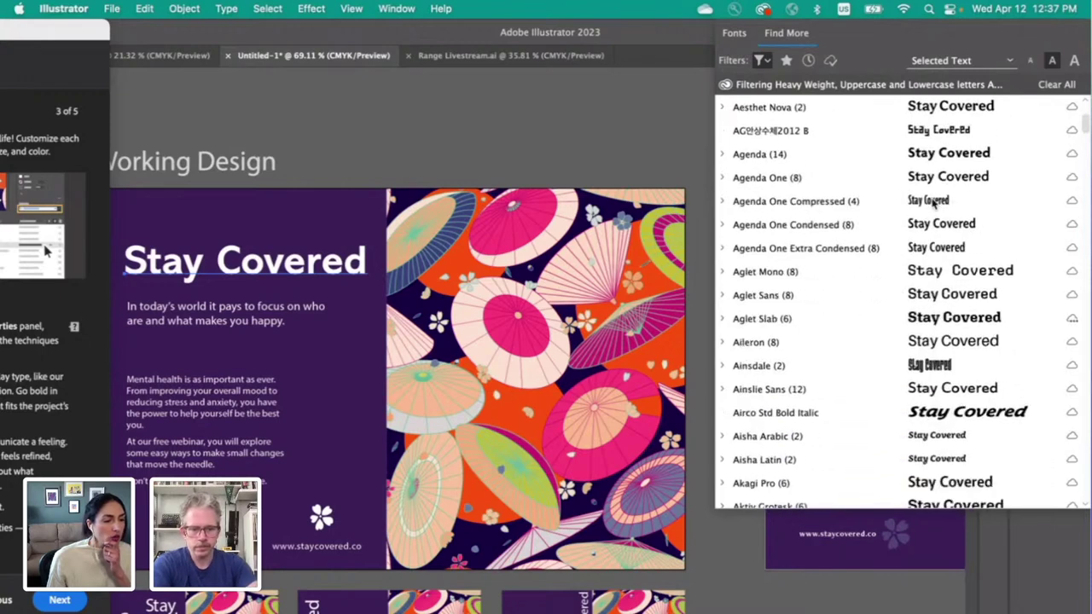
scroll(934, 202, down, 1)
scroll(936, 202, down, 1)
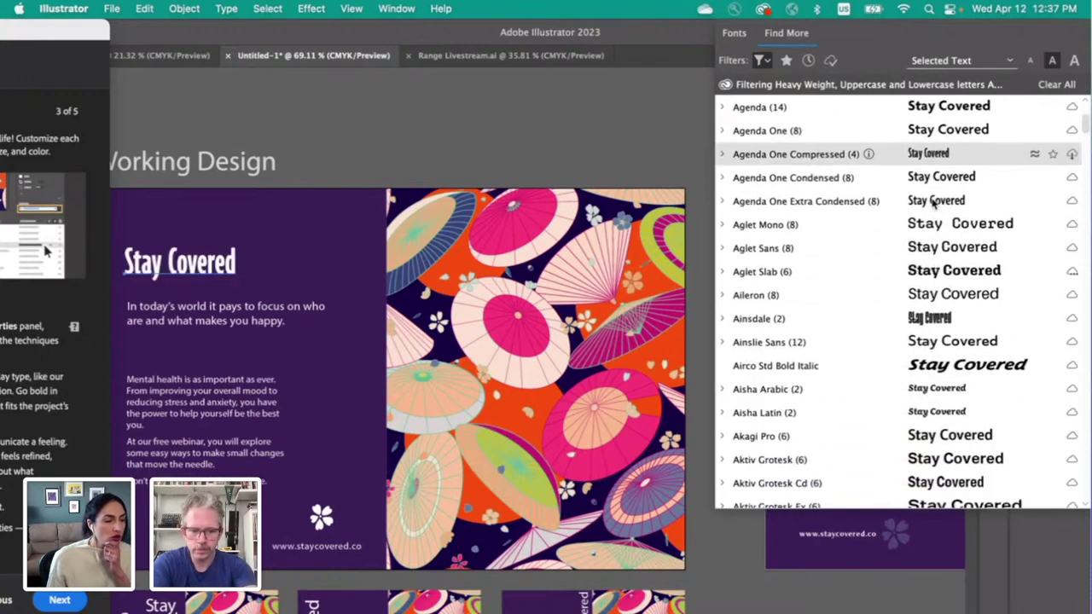
scroll(936, 202, down, 4)
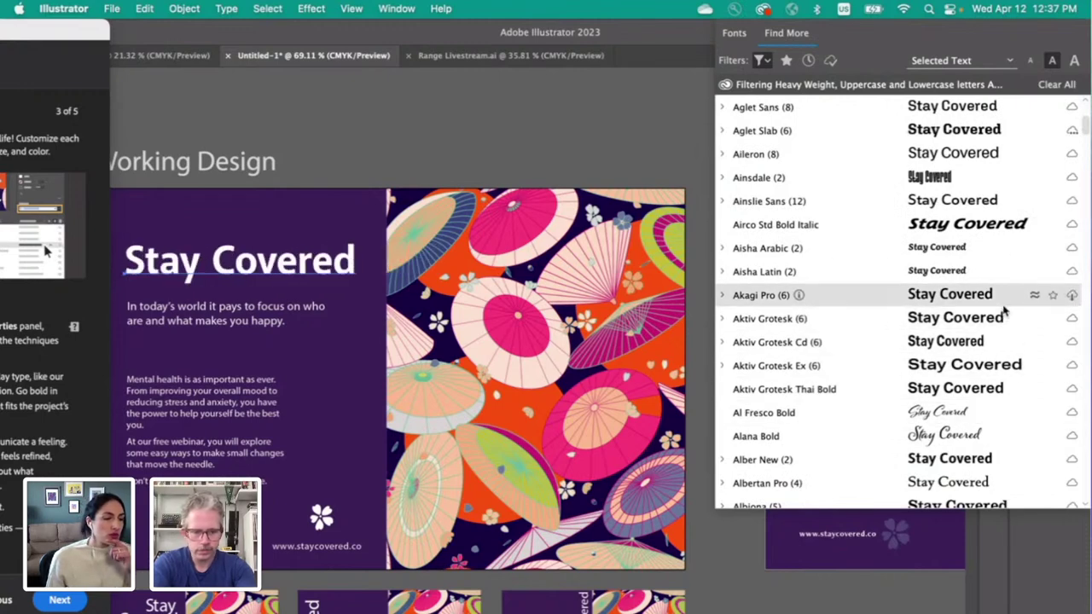
scroll(1005, 315, down, 3)
scroll(1005, 314, down, 5)
scroll(1005, 314, down, 4)
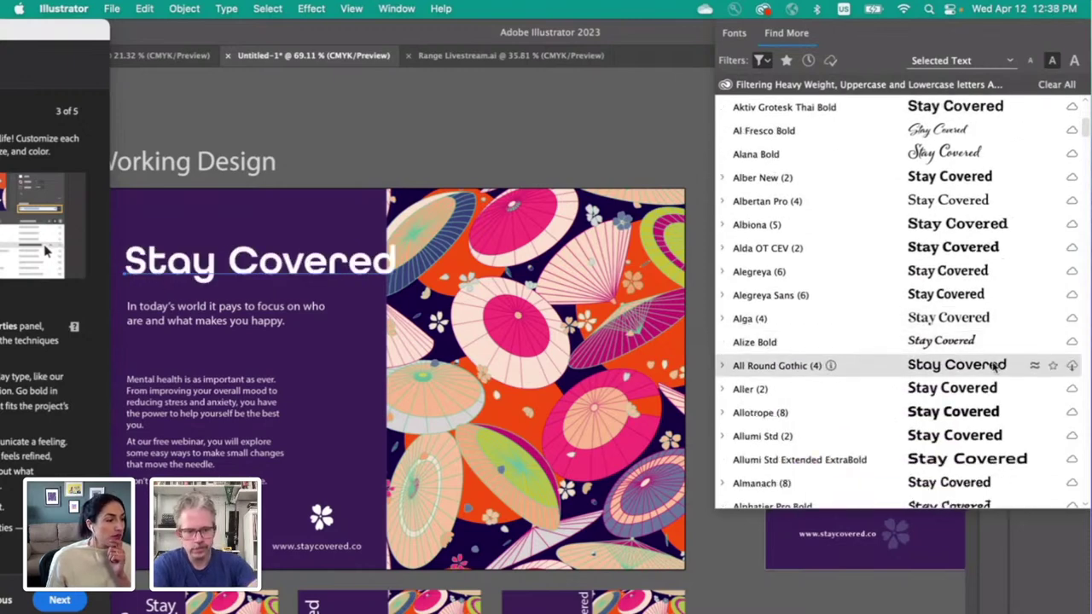
scroll(996, 365, down, 3)
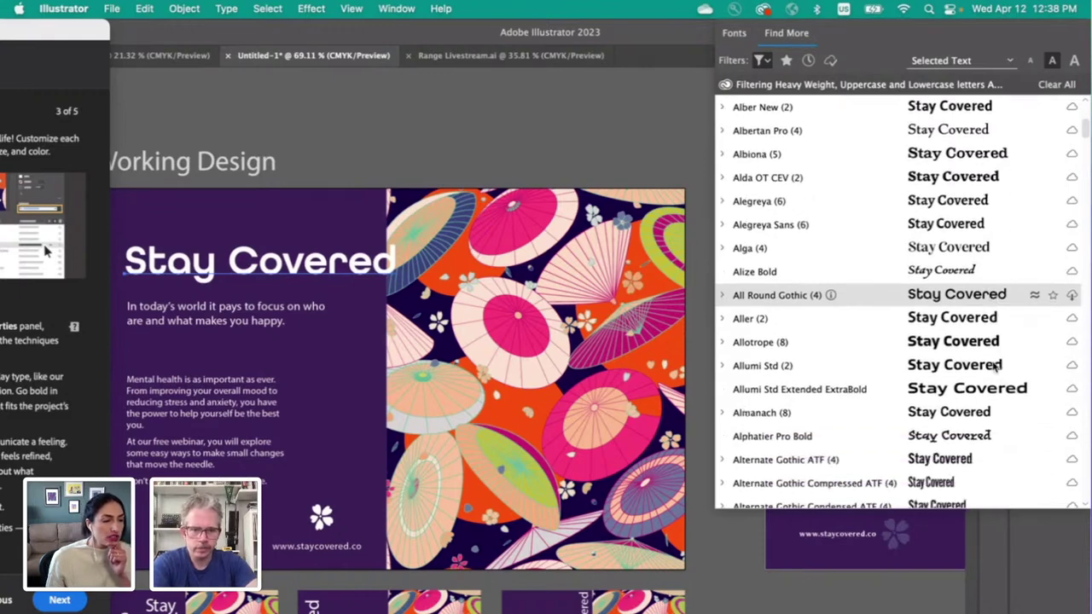
scroll(997, 365, down, 11)
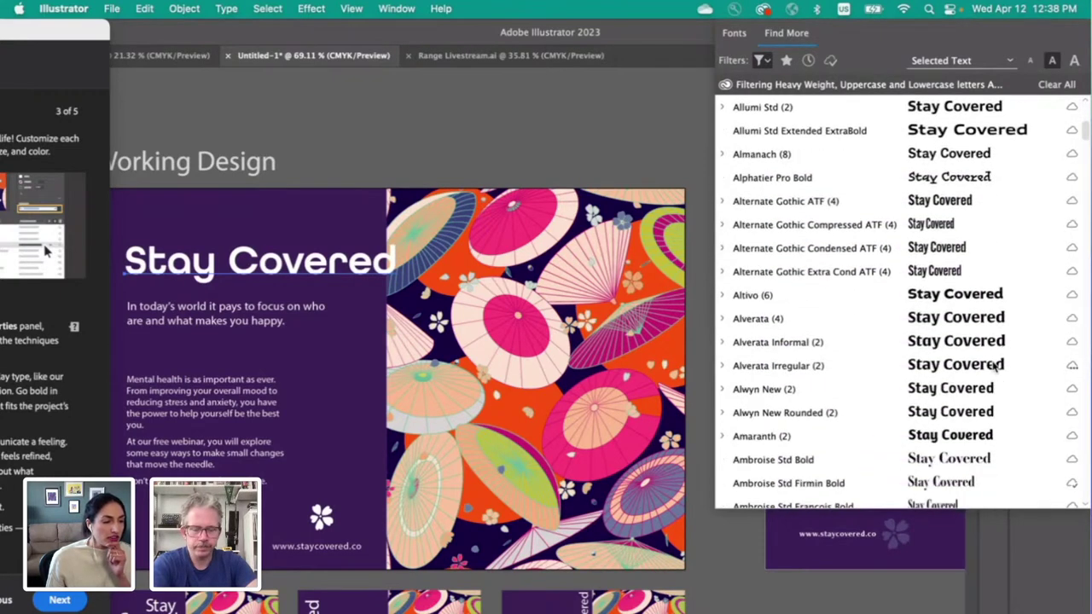
scroll(996, 365, down, 10)
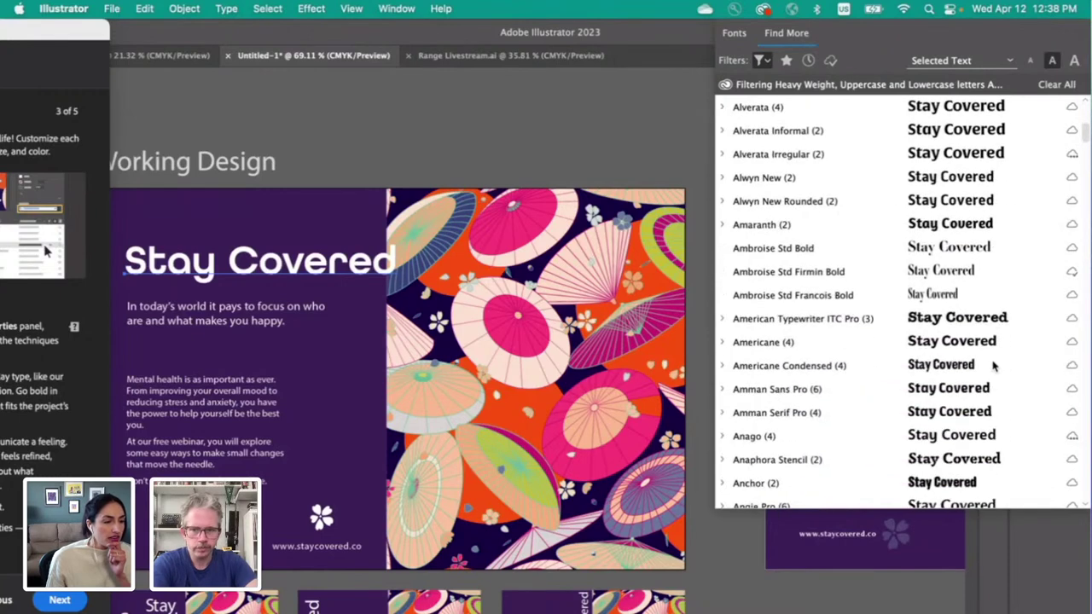
scroll(994, 365, down, 4)
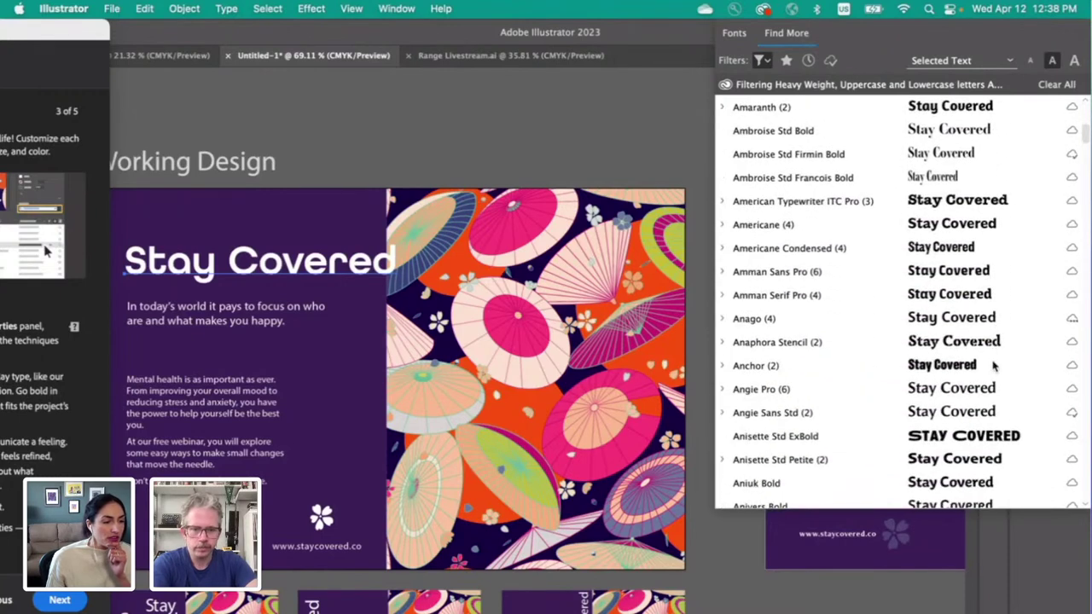
scroll(994, 365, down, 8)
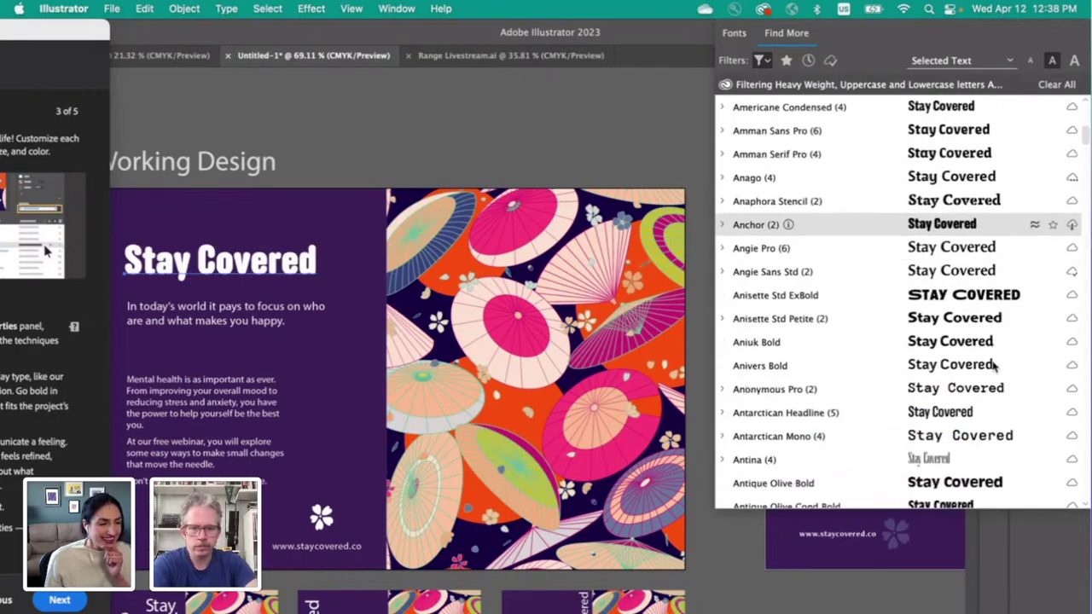
scroll(998, 342, down, 17)
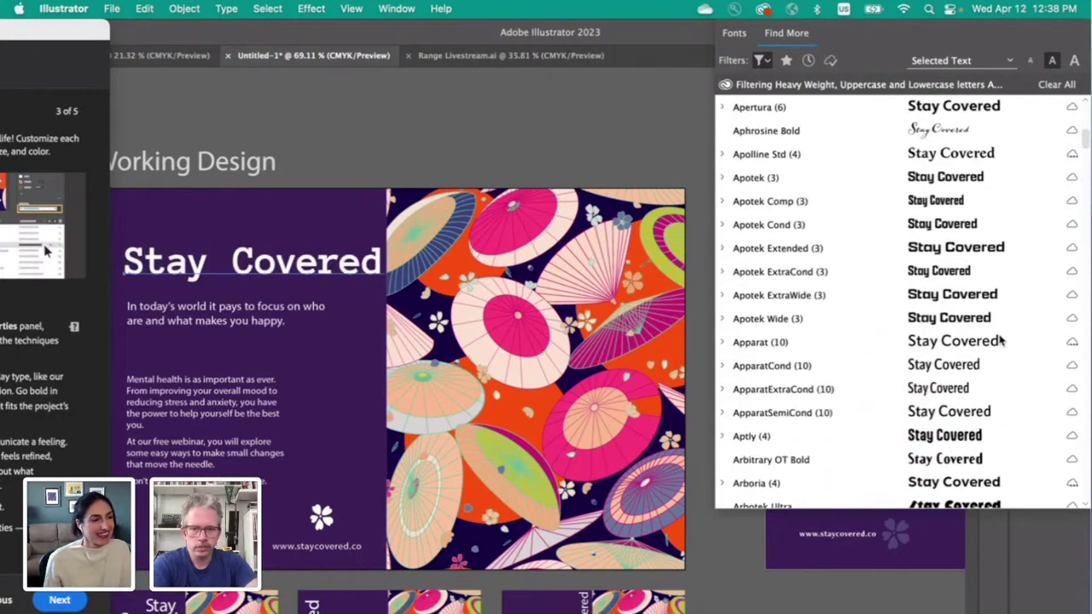
scroll(1001, 341, down, 4)
scroll(1001, 342, down, 4)
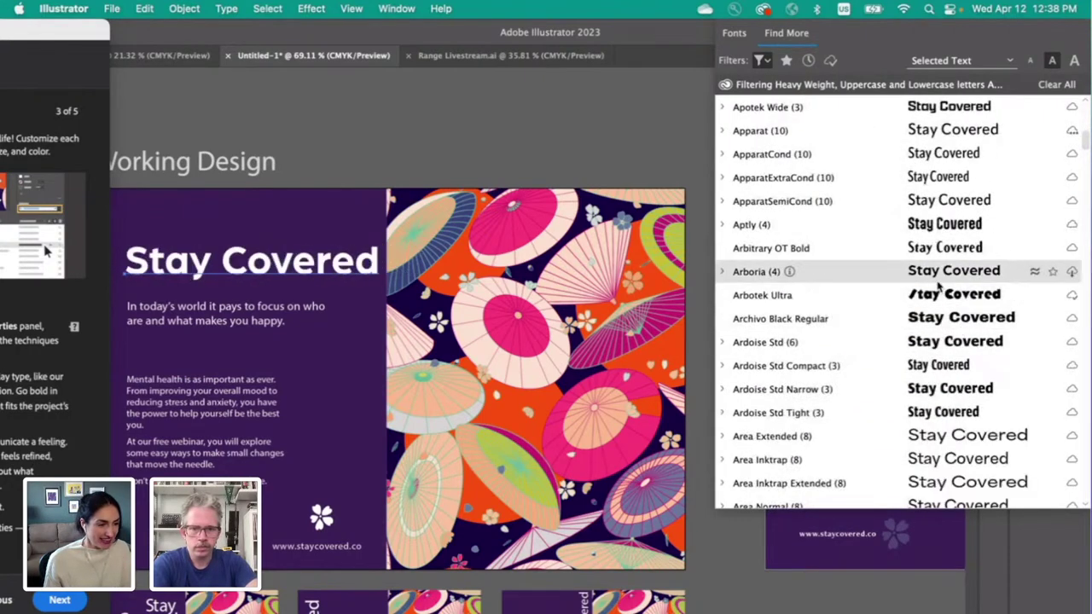
scroll(1003, 317, down, 14)
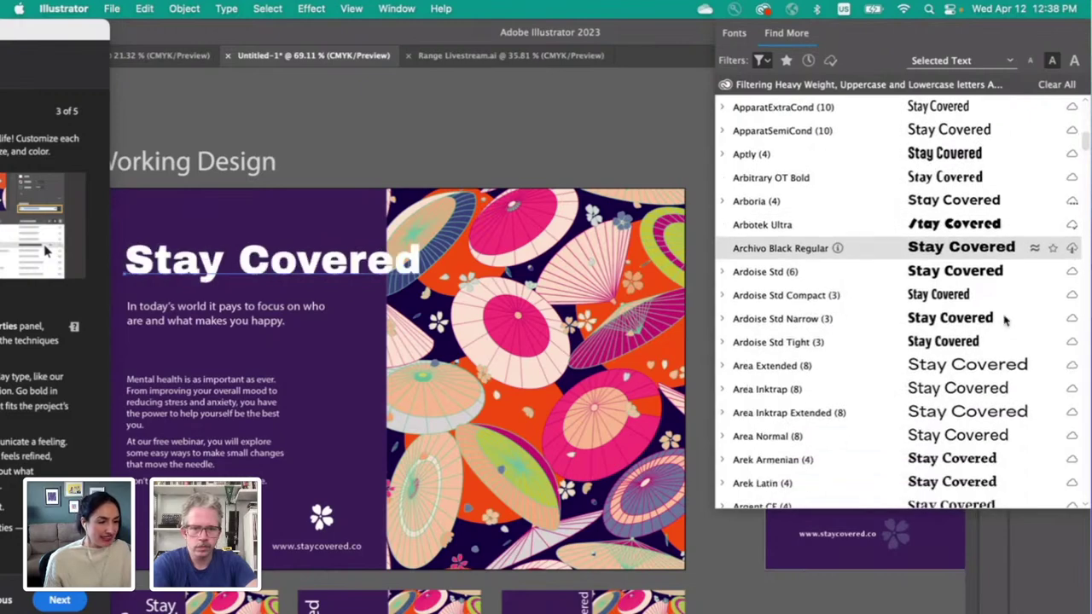
scroll(1005, 318, down, 20)
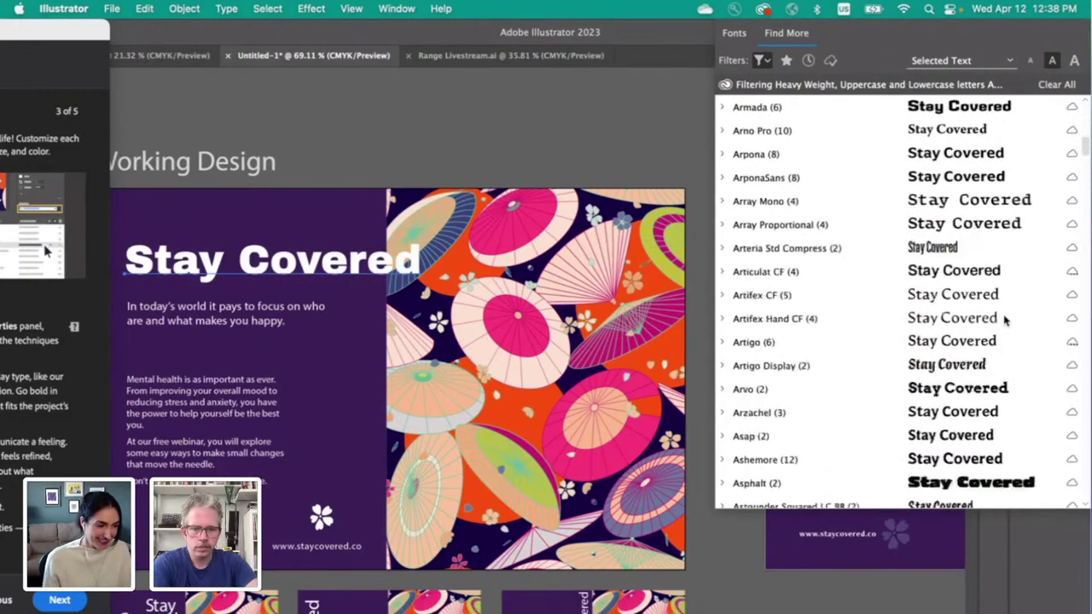
scroll(1007, 318, down, 20)
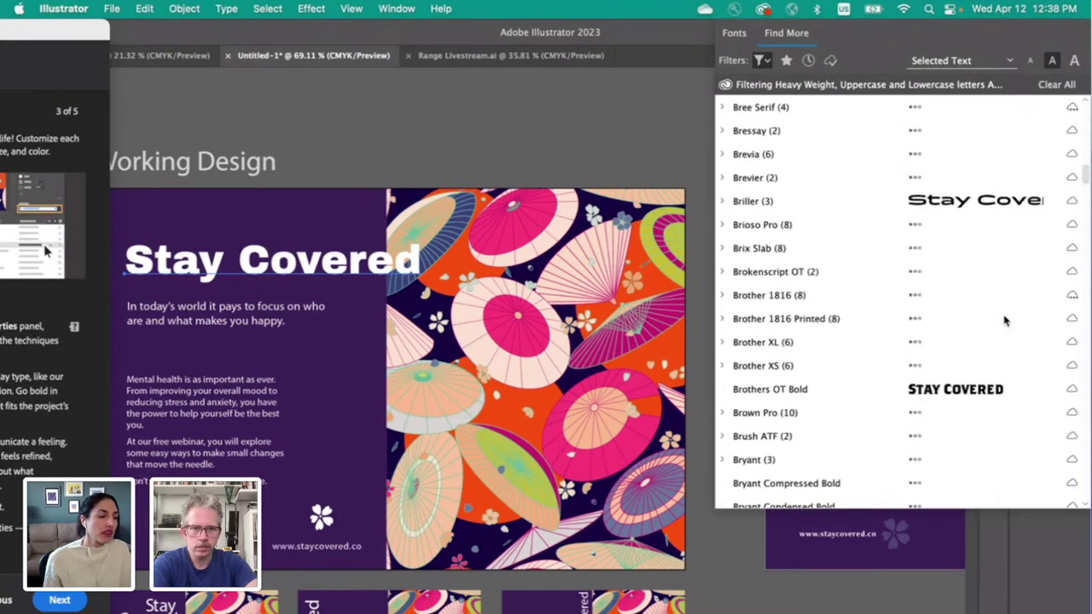
scroll(1005, 320, down, 20)
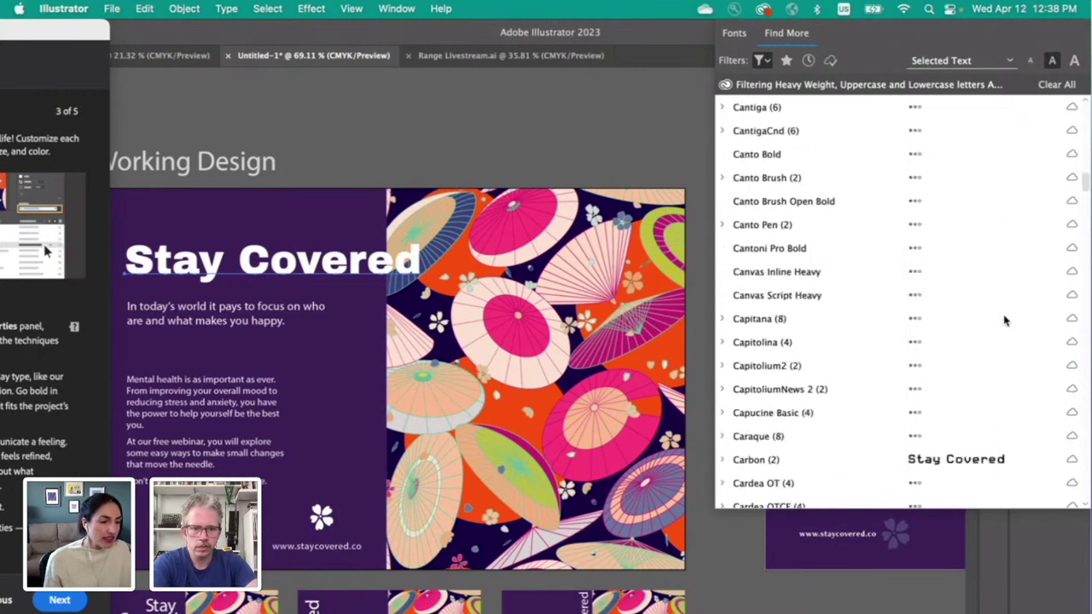
scroll(1006, 320, down, 9)
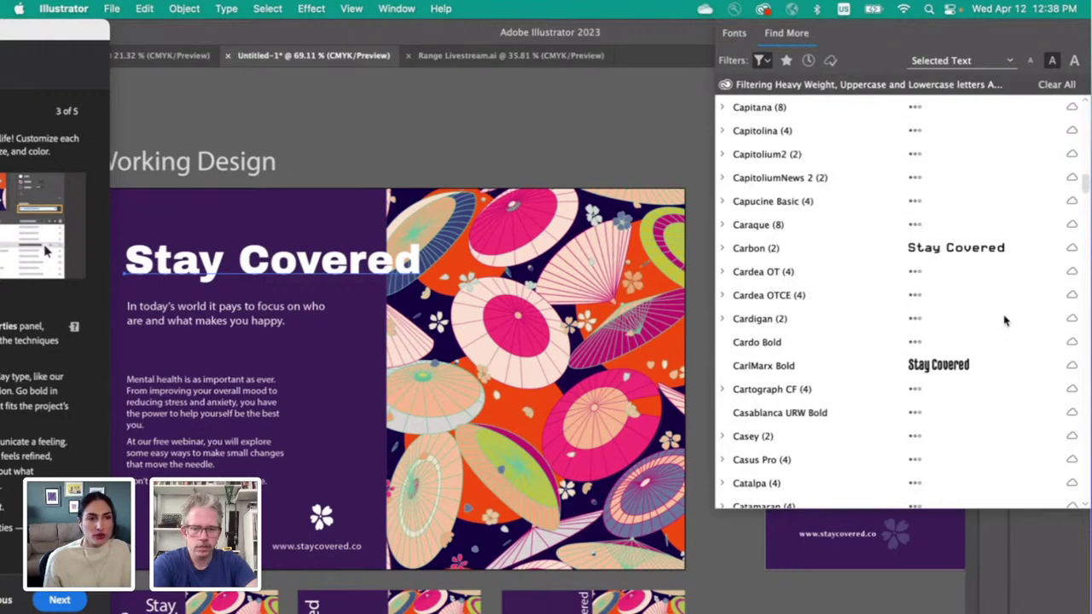
scroll(1005, 320, down, 1)
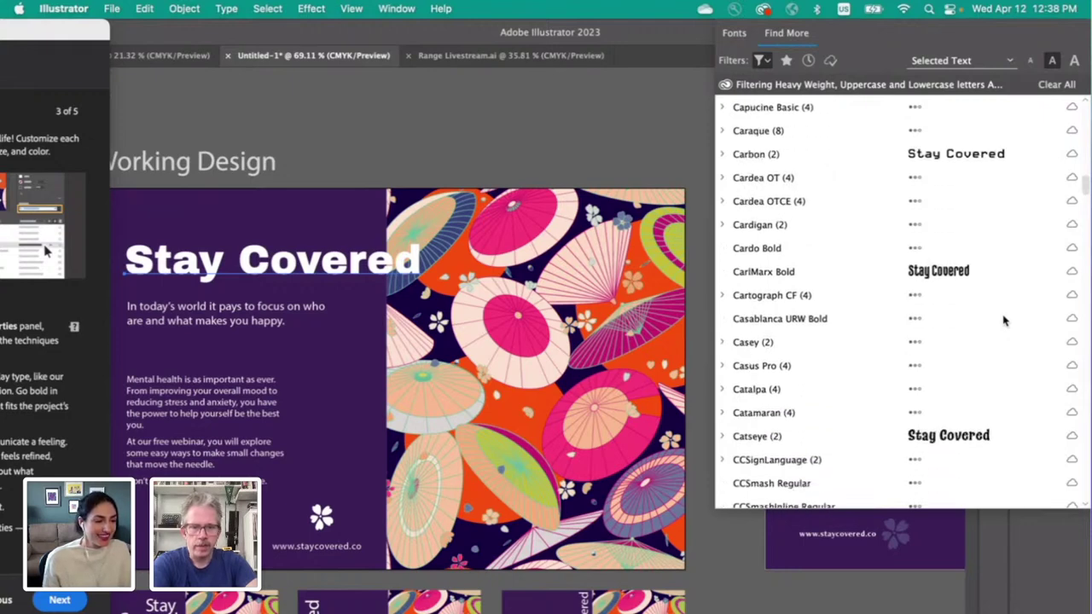
scroll(1004, 320, down, 2)
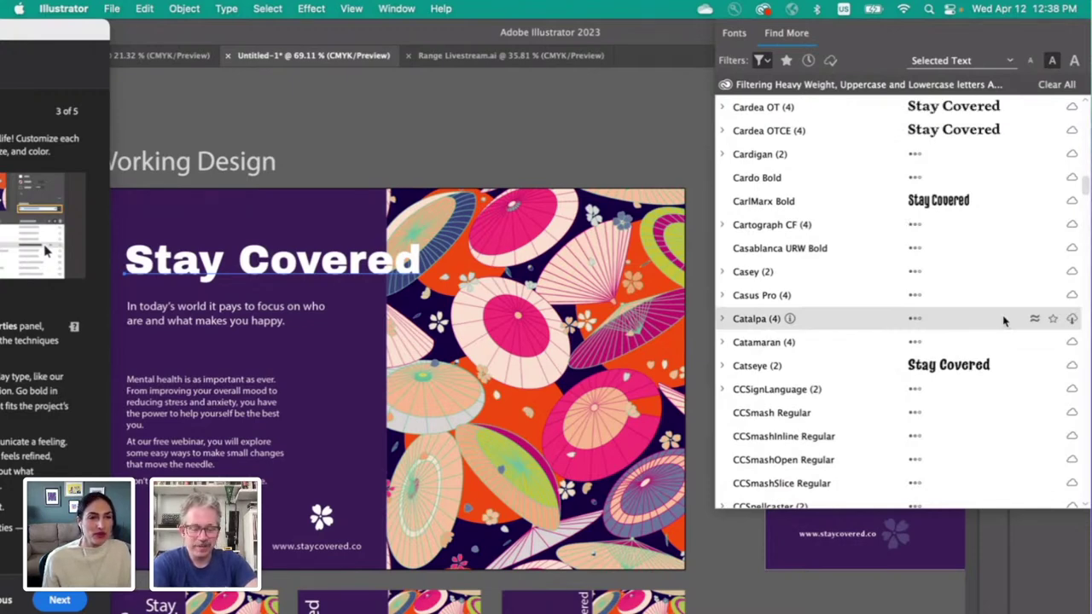
scroll(1004, 321, down, 7)
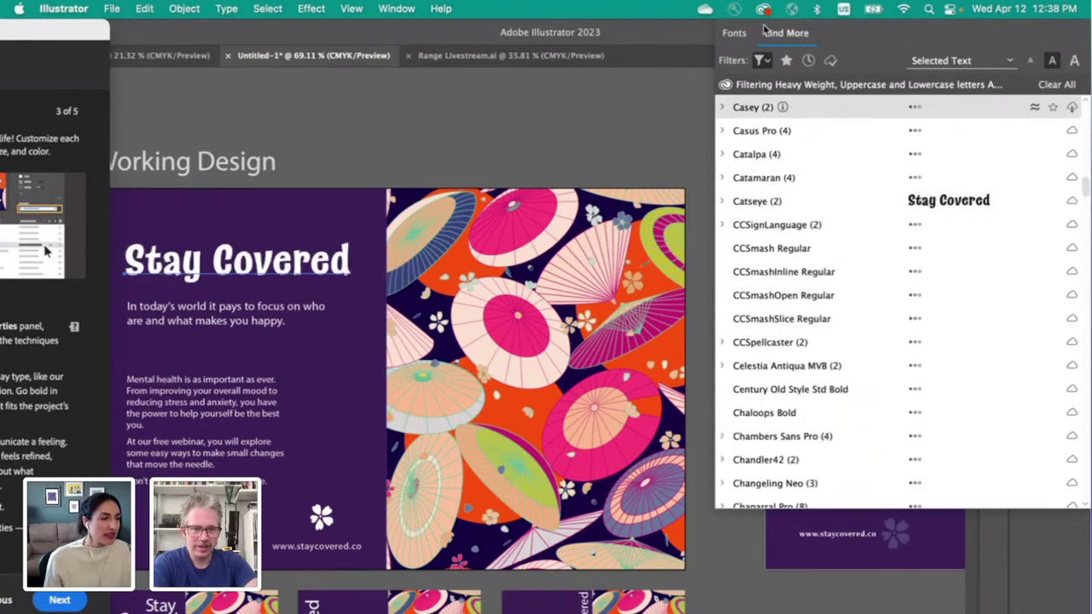
Step: Search the headline's font field for 'laca' in Find More and activate Laca Black
click(734, 33)
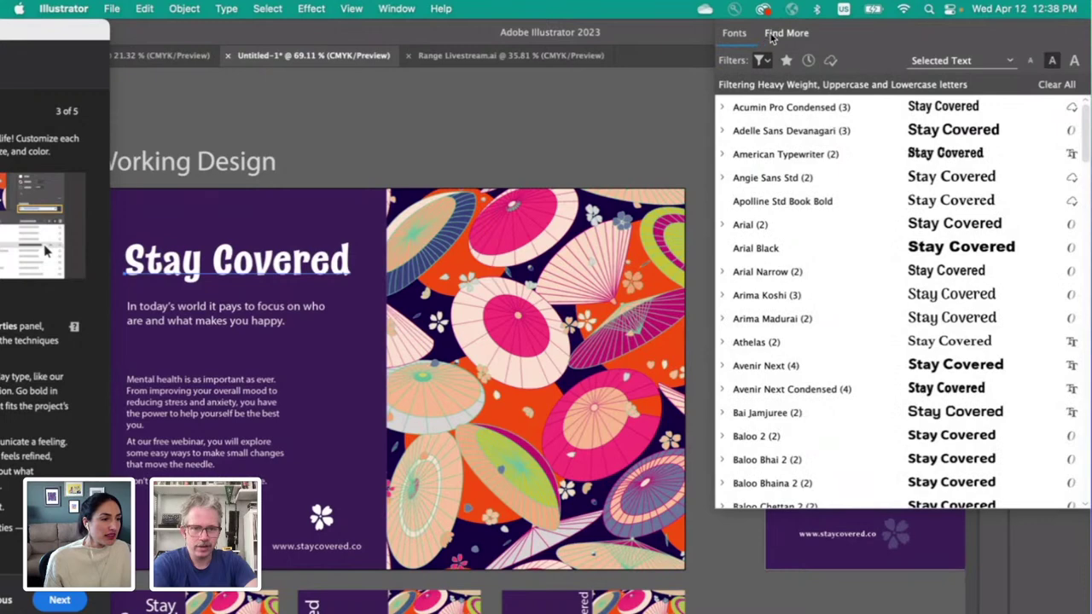
click(666, 112)
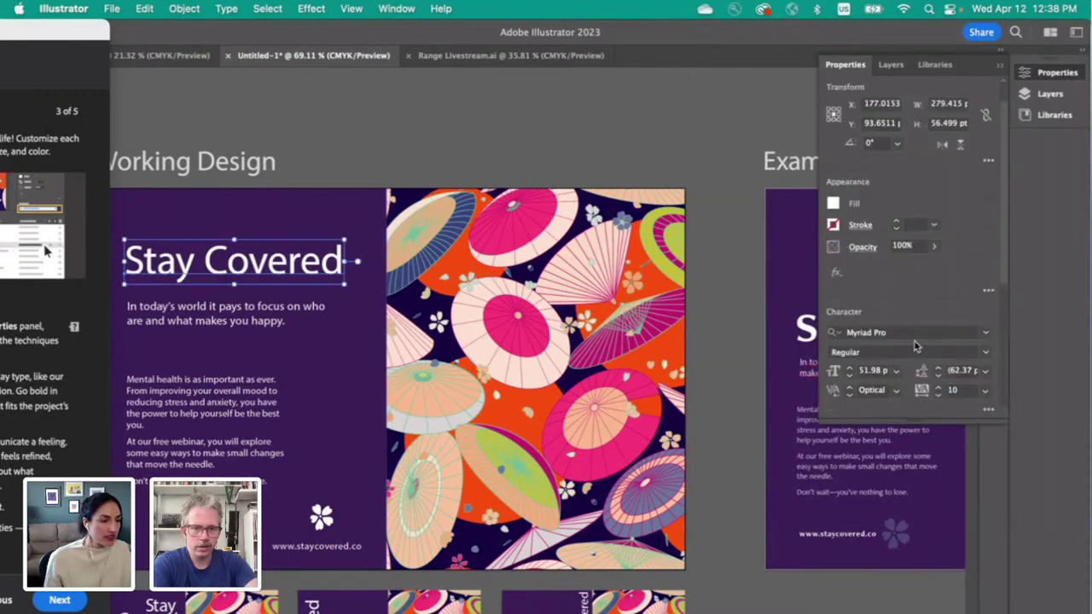
click(911, 333)
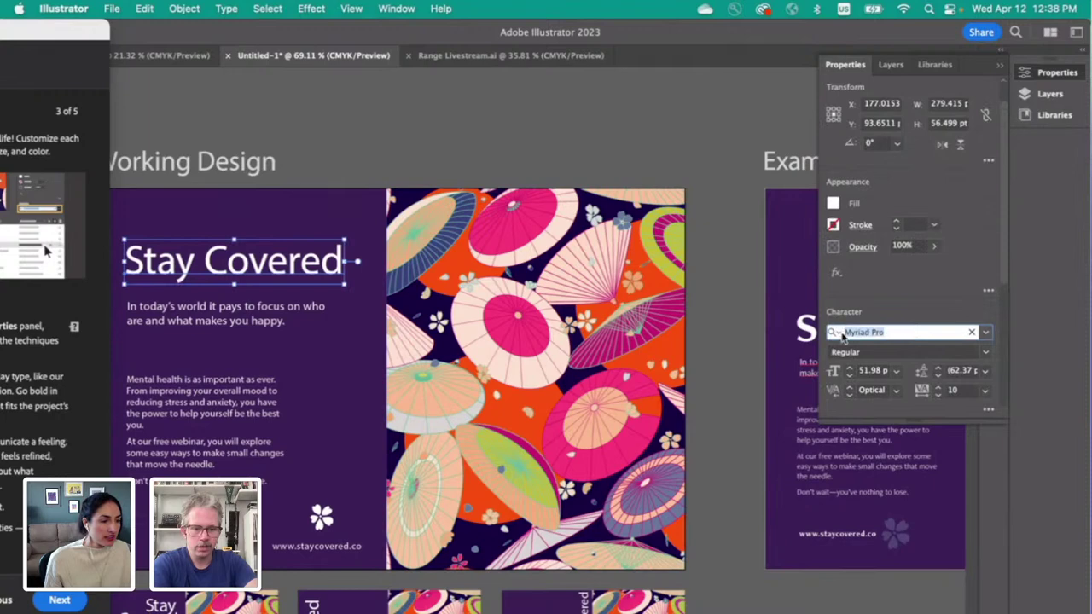
click(838, 334)
click(898, 349)
key(BackSpace)
text(laca)
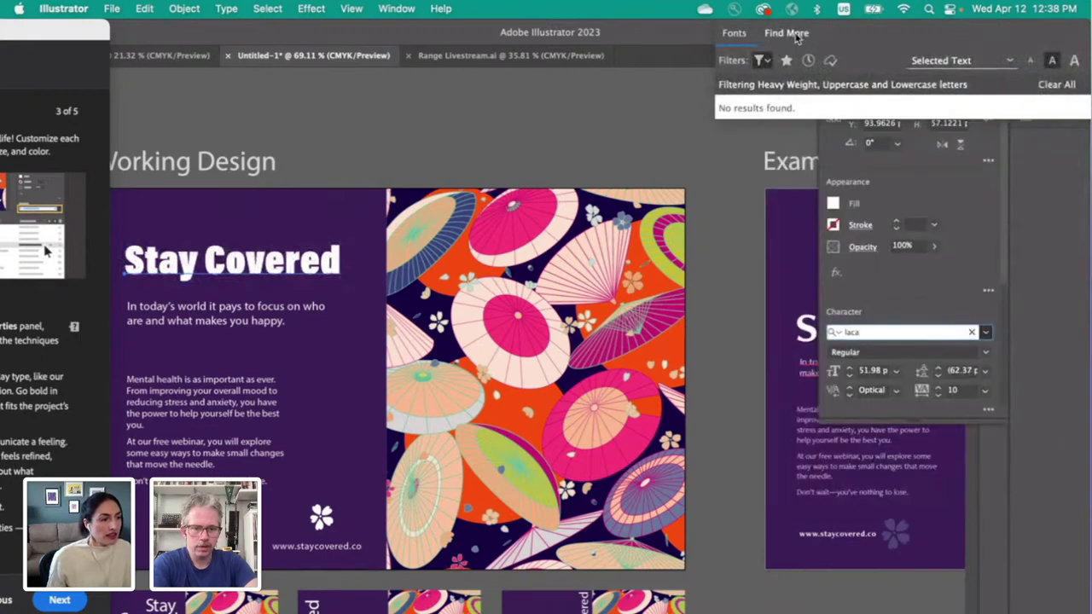
click(796, 35)
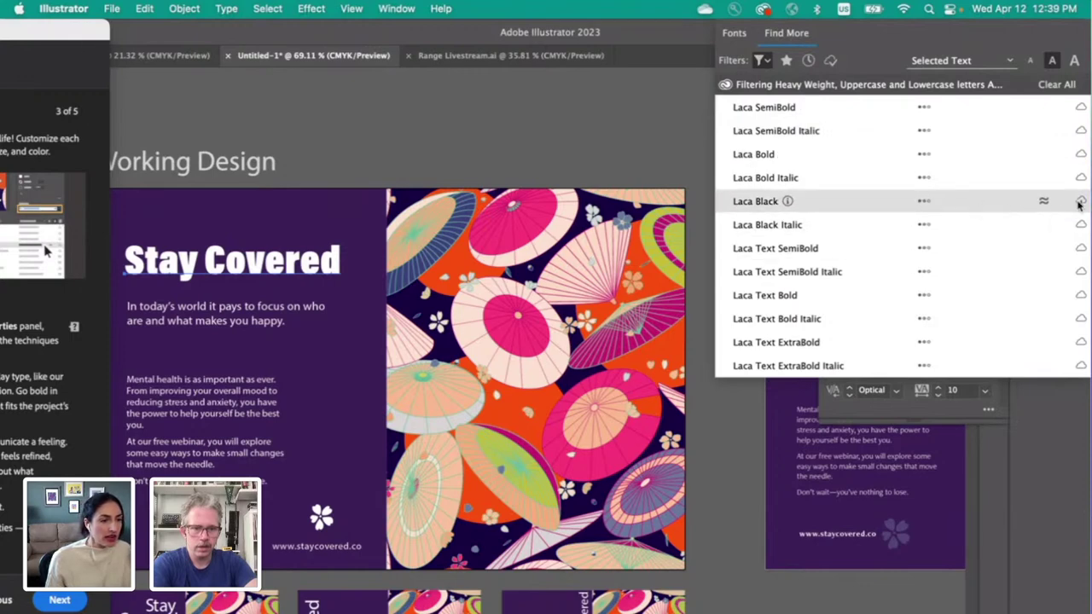
click(1080, 203)
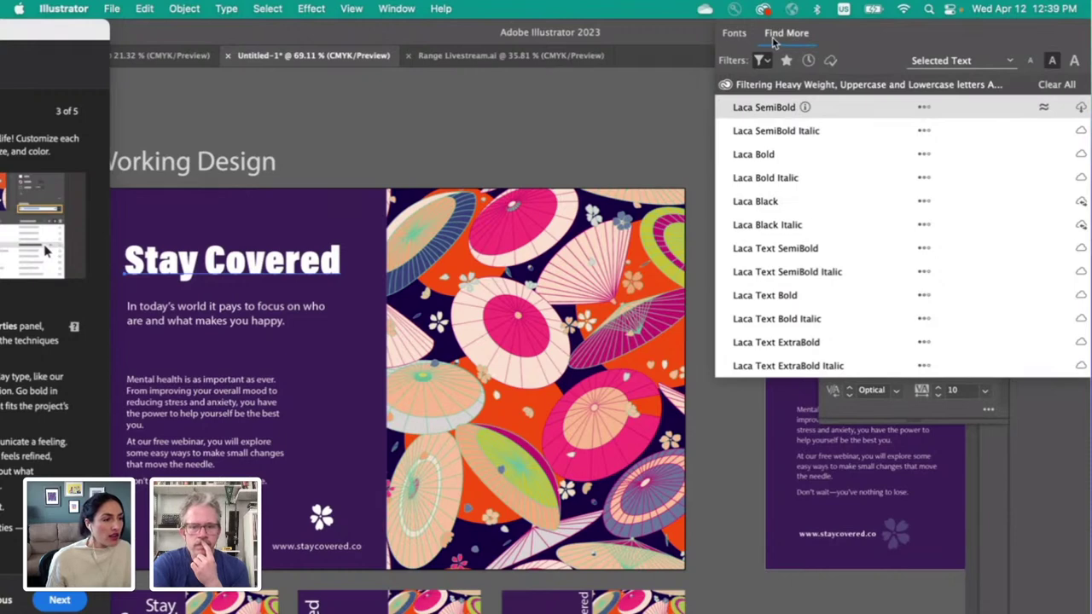
Step: Try the Sans Serif classification filter on Find More fonts, then clear all filters
click(762, 60)
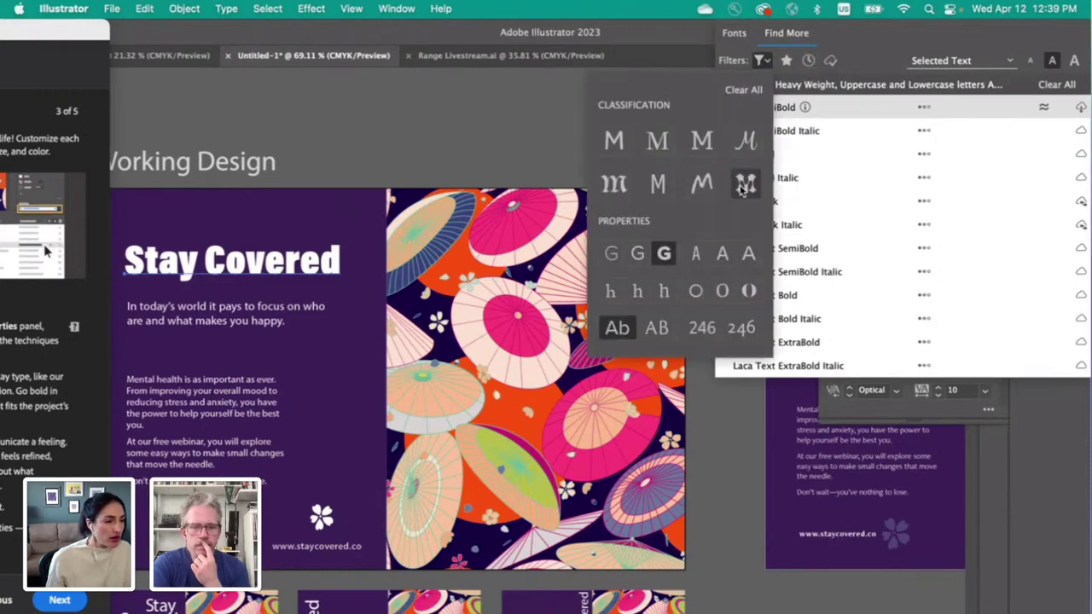
click(617, 143)
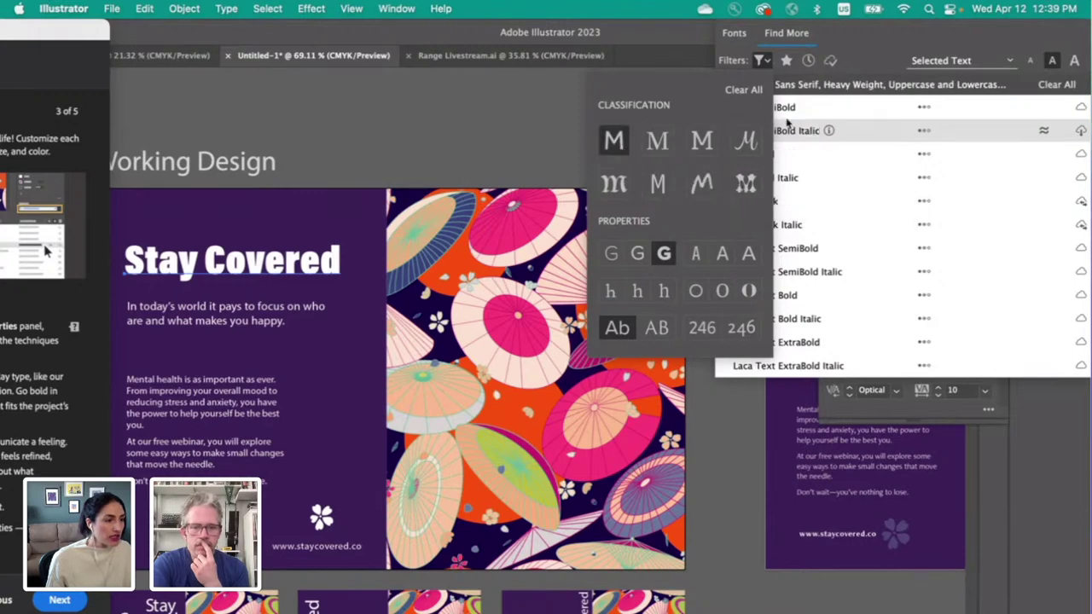
click(747, 43)
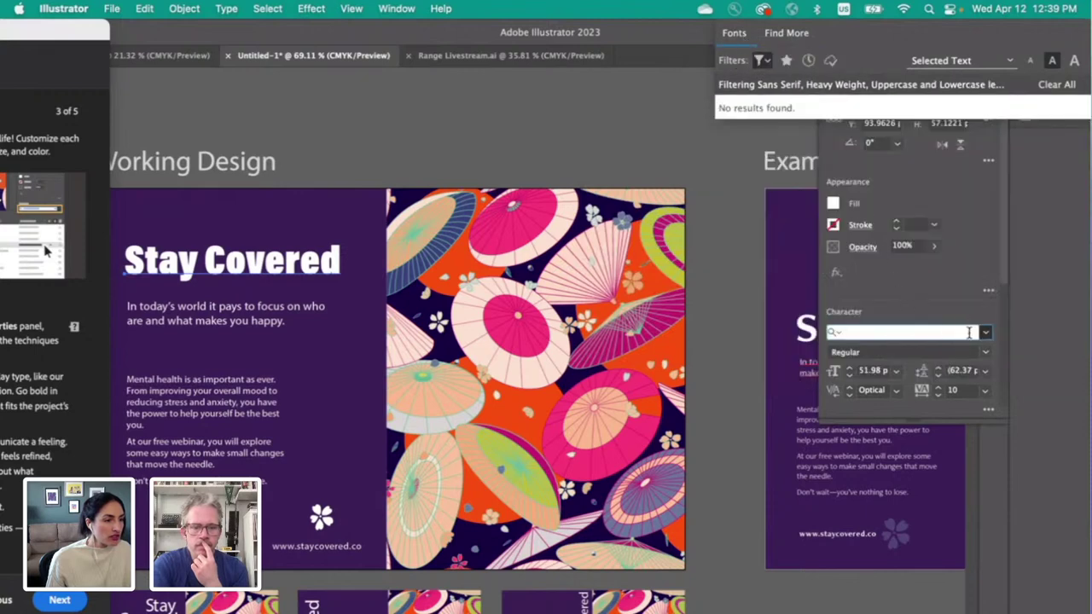
click(786, 36)
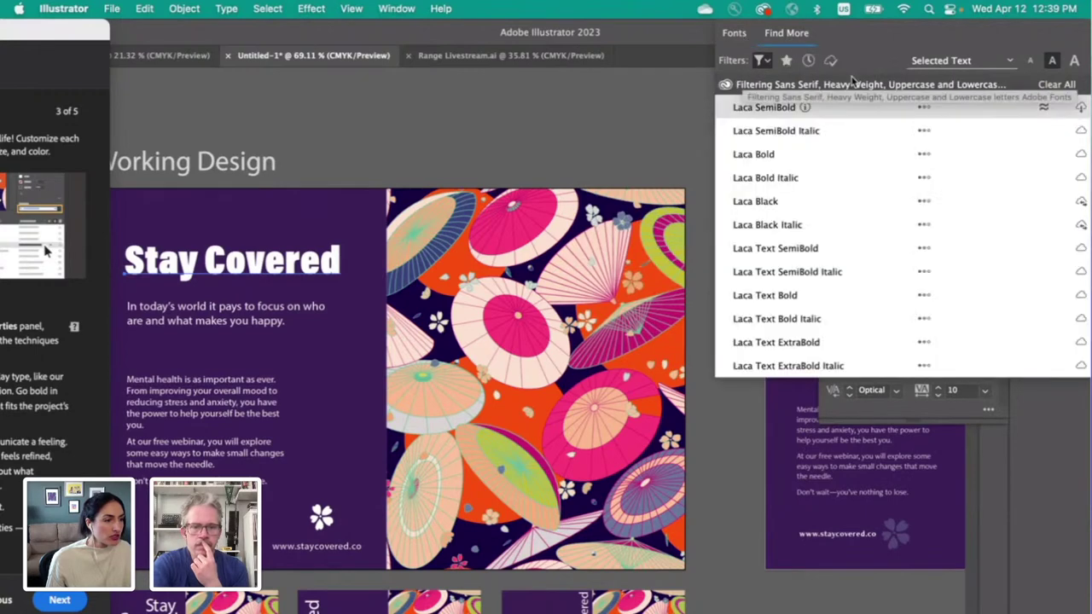
click(1056, 87)
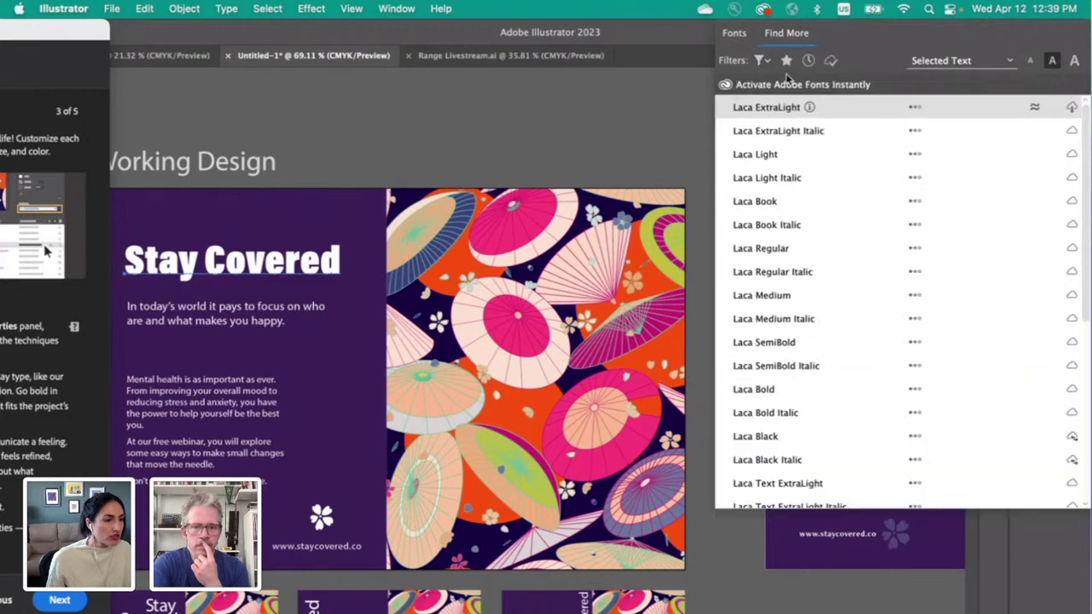
Step: Apply the Sans Serif and Heavy Weight filters, then clear them all again
click(758, 61)
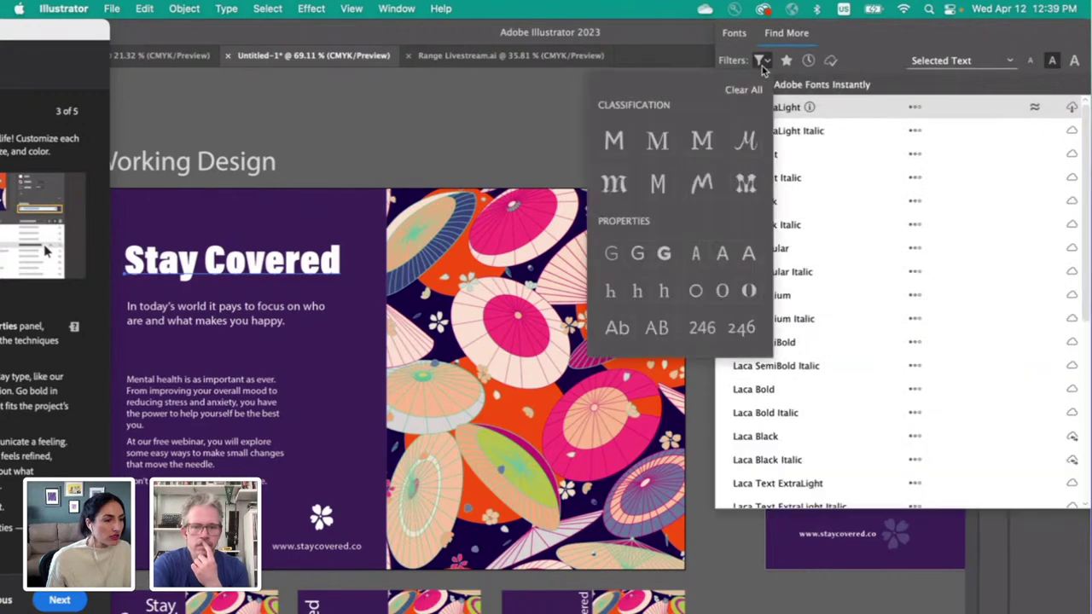
click(613, 141)
click(669, 255)
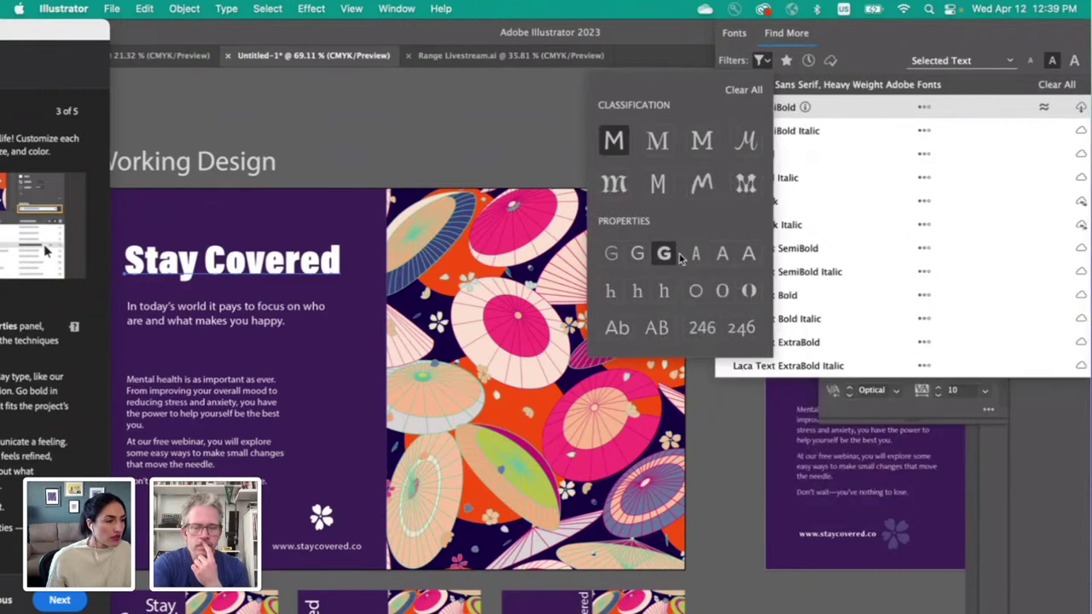
click(762, 62)
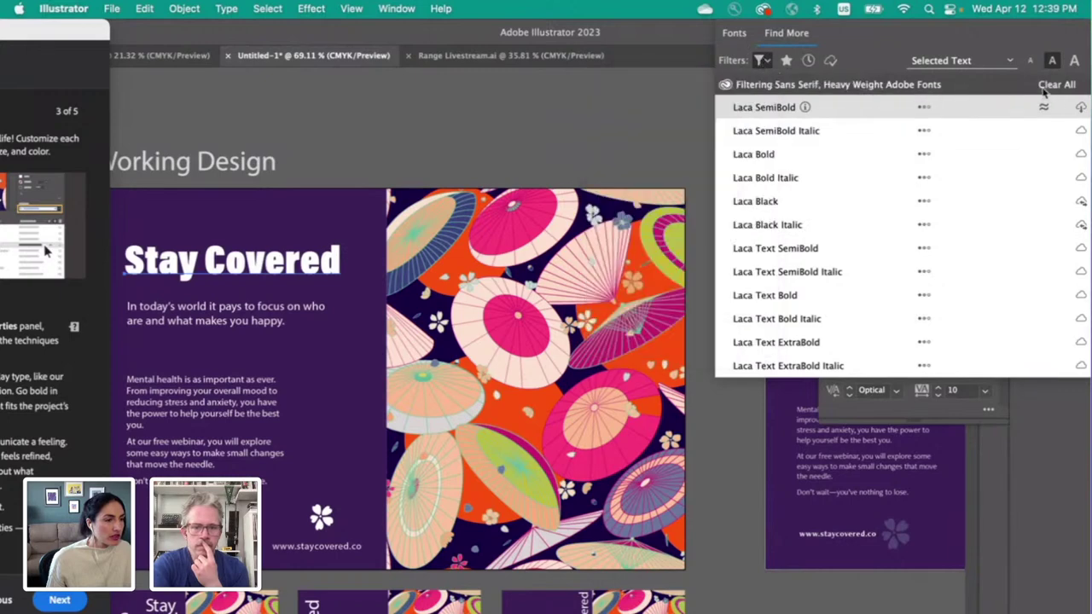
click(1054, 85)
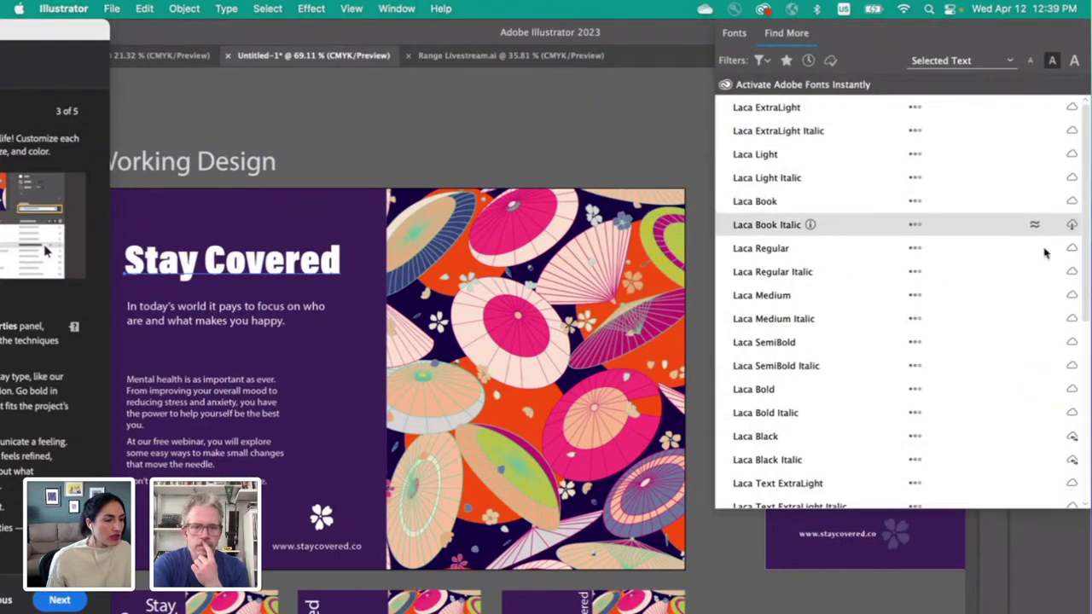
Step: Return to the installed fonts list, leaving the headline in Myriad Pro, and reopen it
scroll(1066, 261, down, 10)
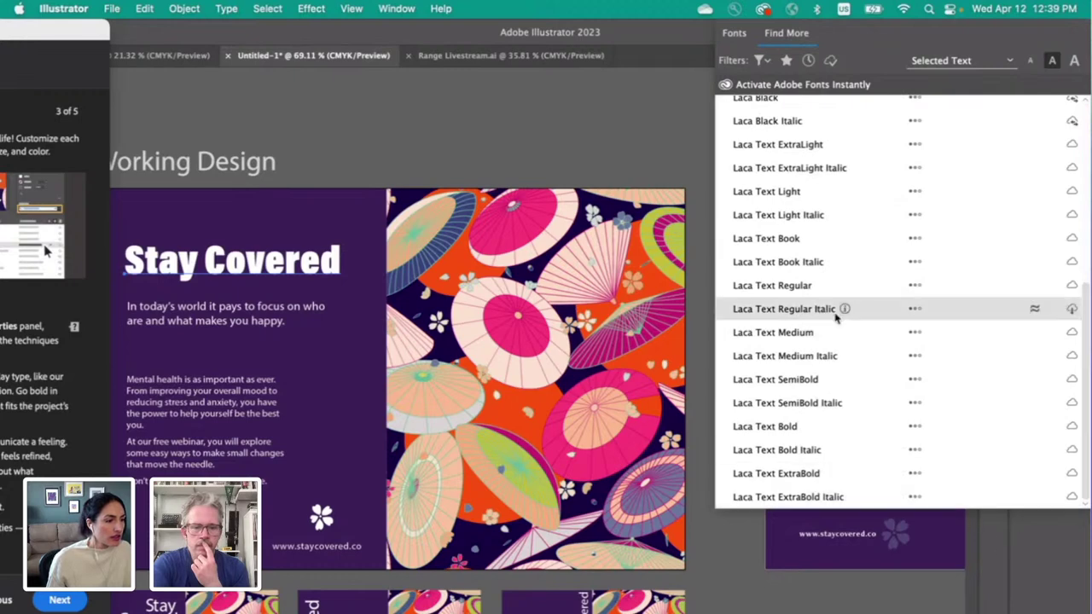
click(734, 33)
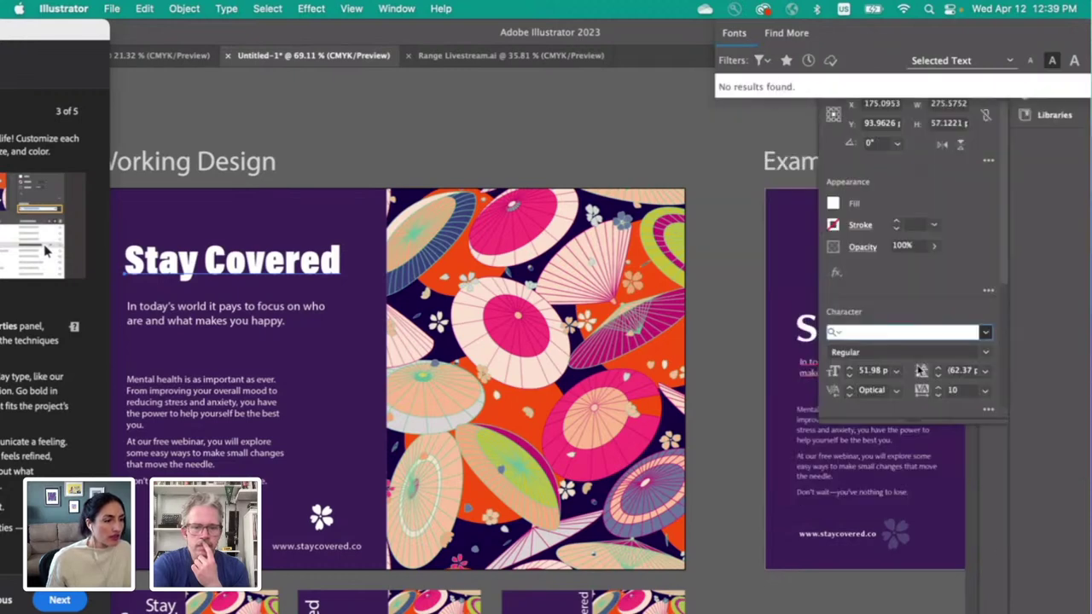
click(987, 333)
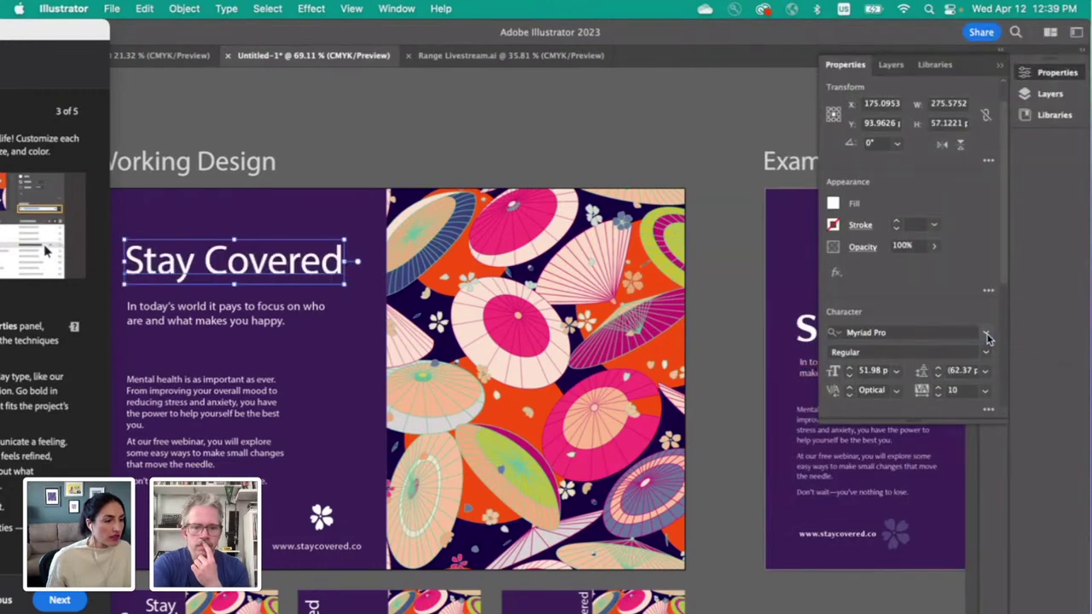
click(986, 333)
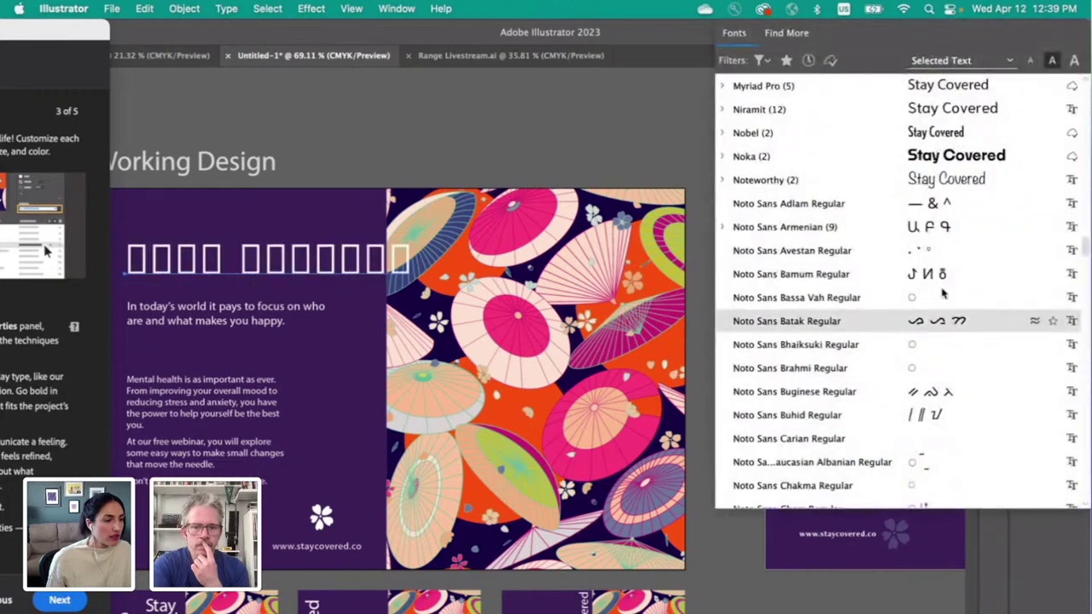
Step: Filter the Find More Adobe fonts to heavy-weight sans serif families
click(776, 33)
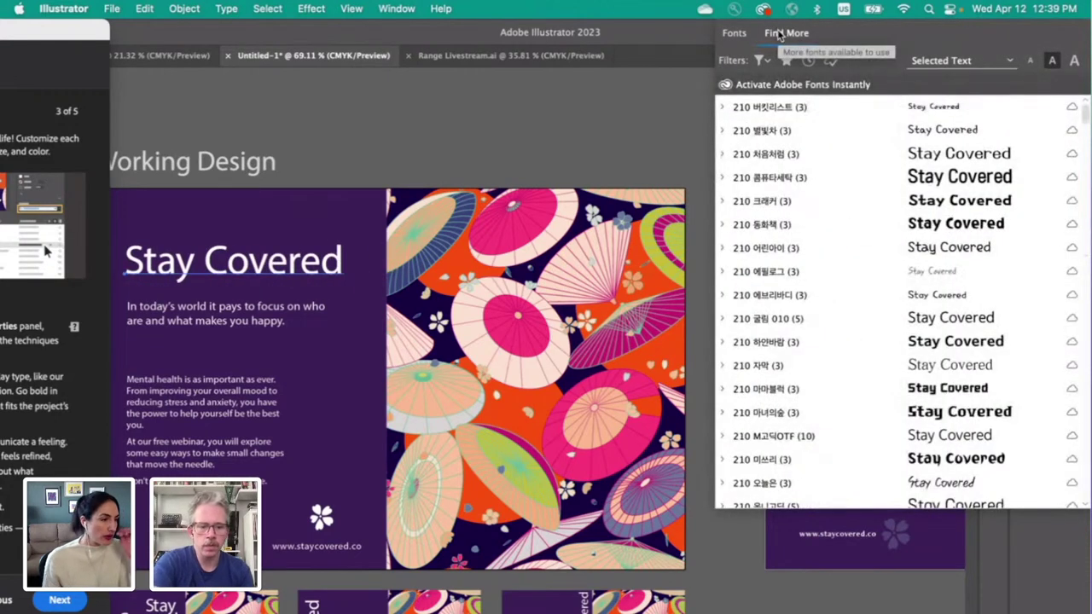
click(762, 60)
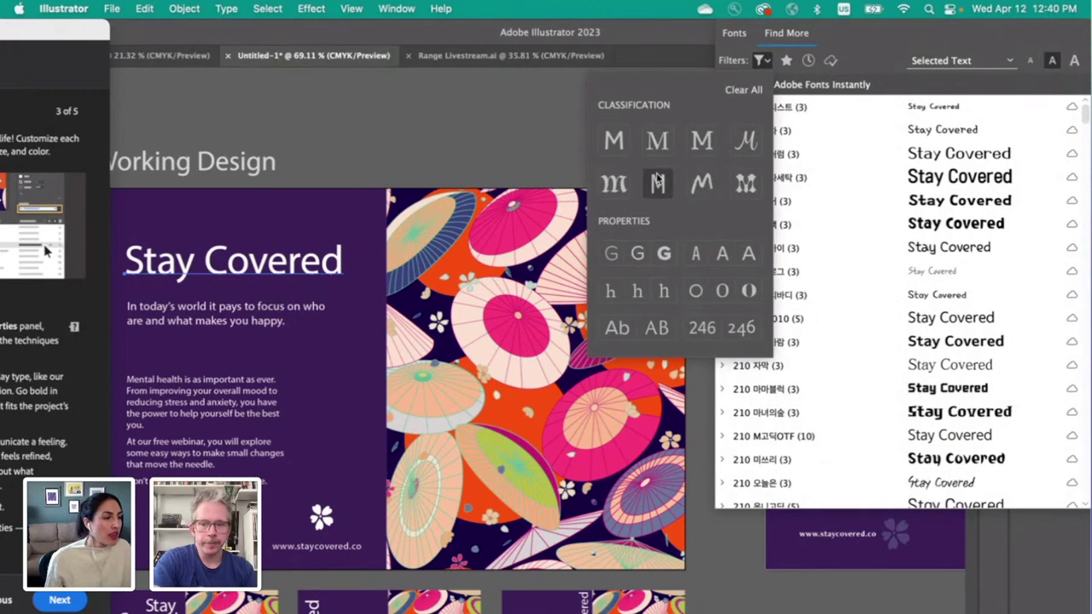
click(614, 141)
click(664, 254)
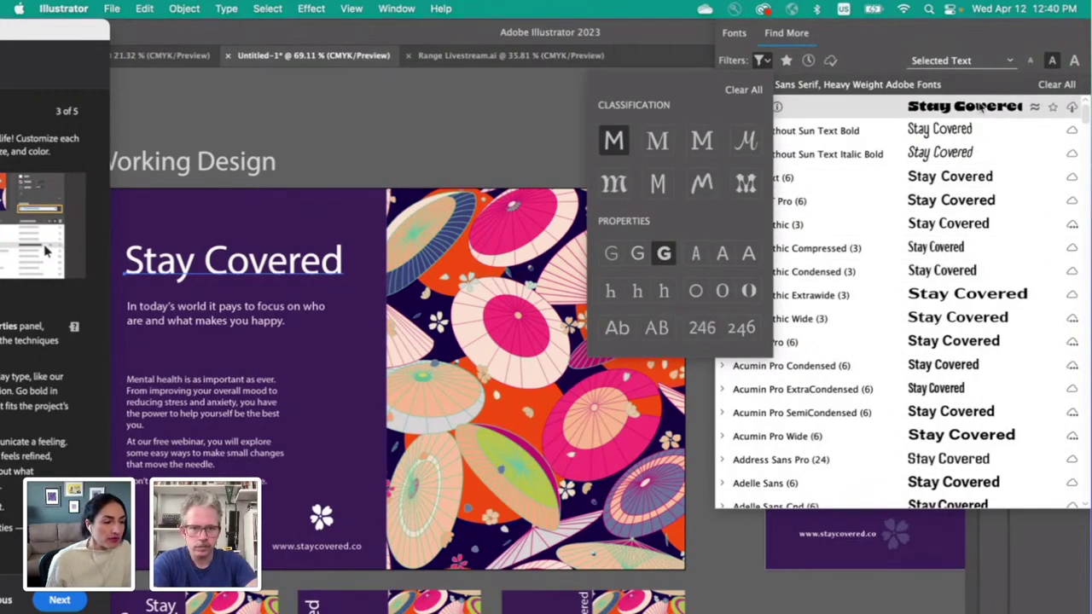
Step: Browse the filtered results and set the headline in BC Novatica CYR
scroll(1058, 230, down, 3)
scroll(1065, 245, down, 3)
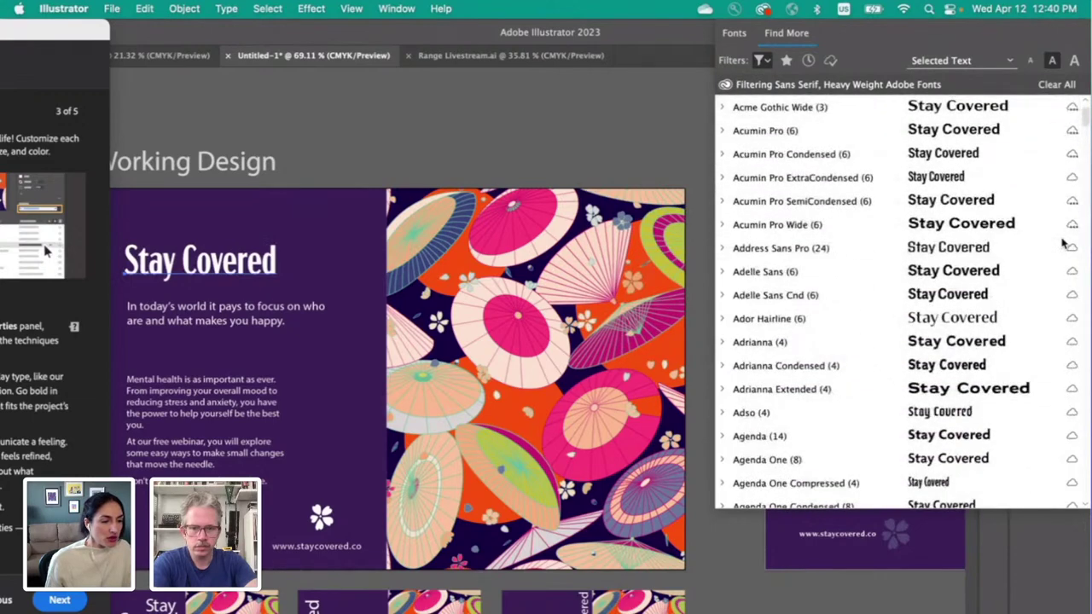
scroll(1065, 243, down, 10)
scroll(1084, 136, down, 3)
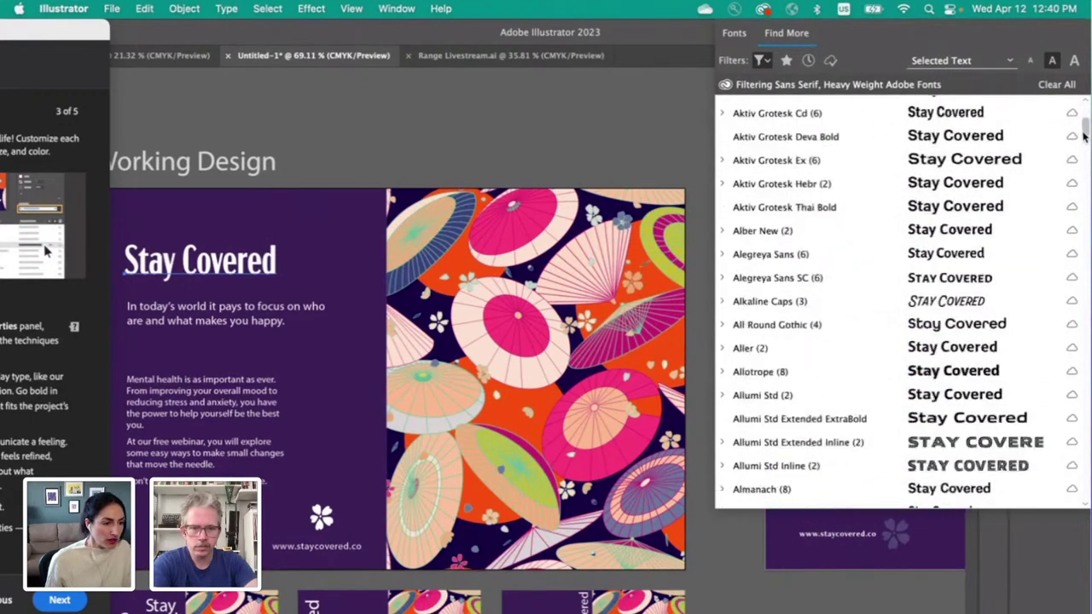
drag(1084, 136, 1087, 175)
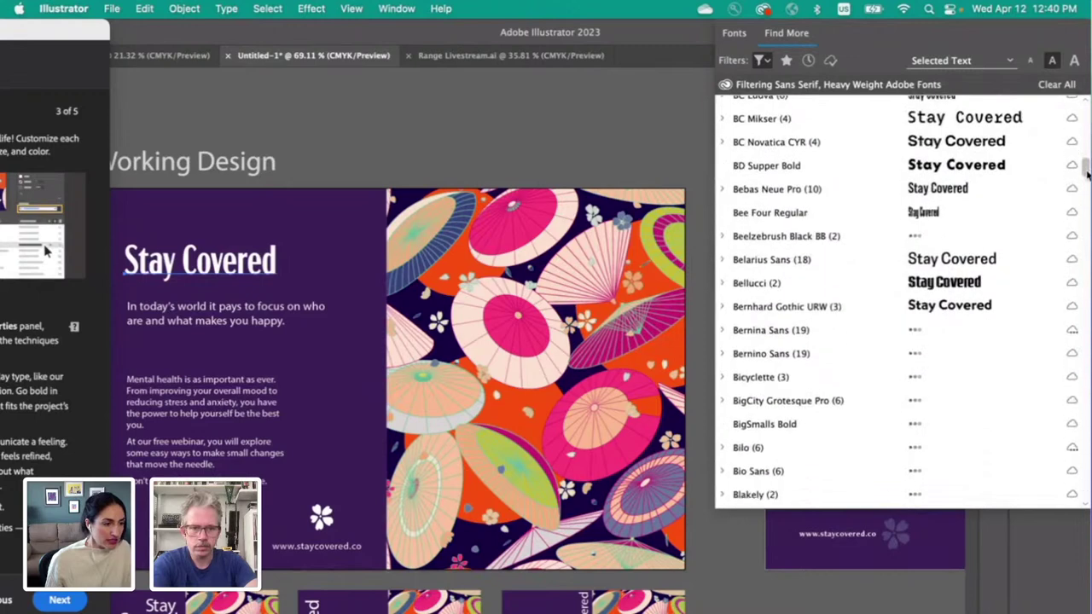
scroll(1088, 175, up, 2)
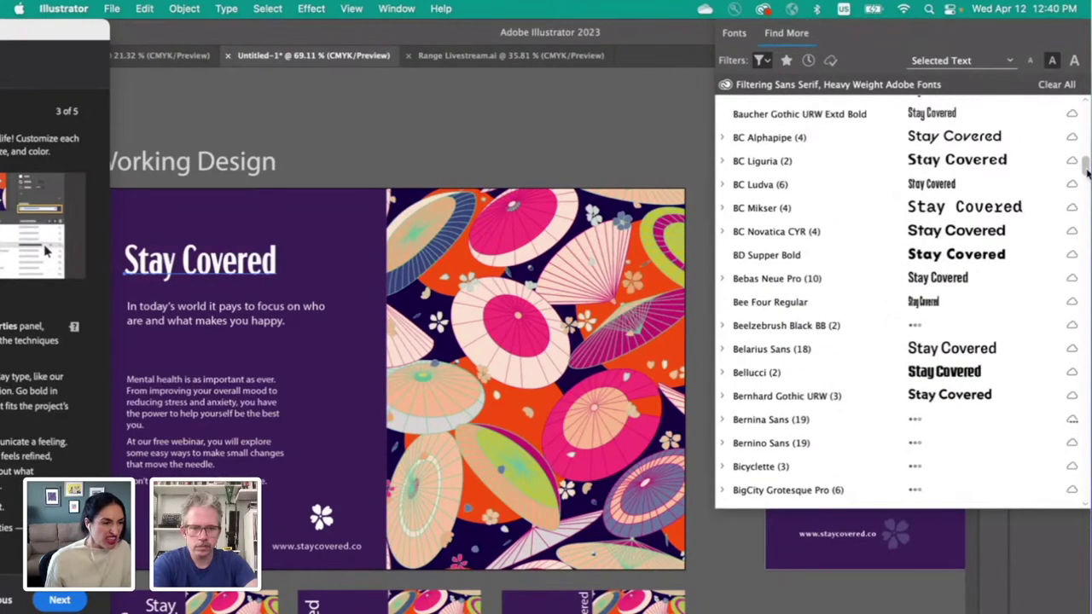
scroll(1087, 175, up, 5)
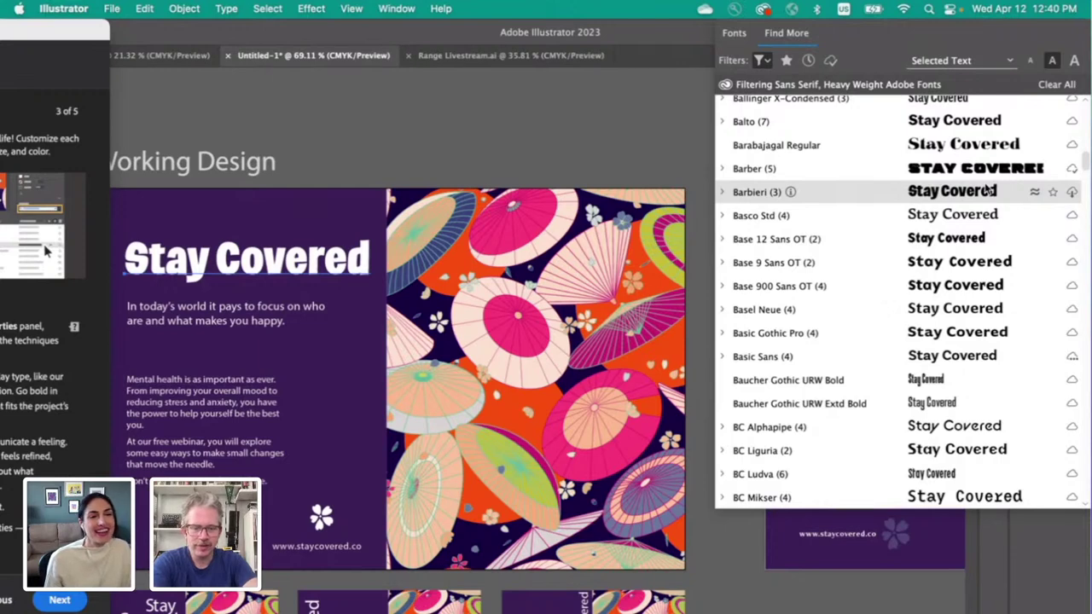
scroll(988, 191, down, 5)
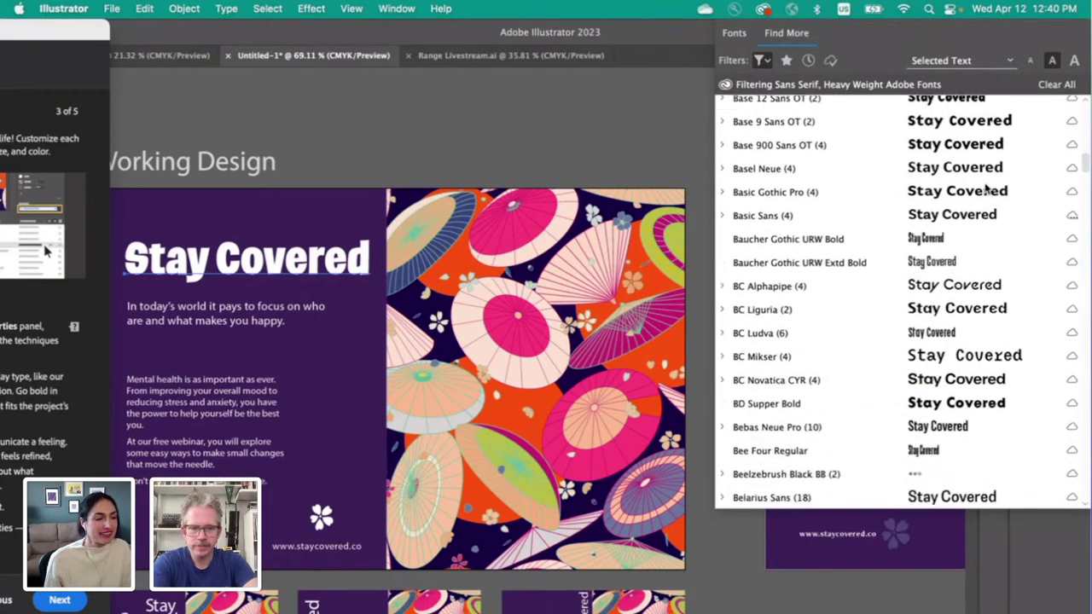
scroll(987, 189, down, 4)
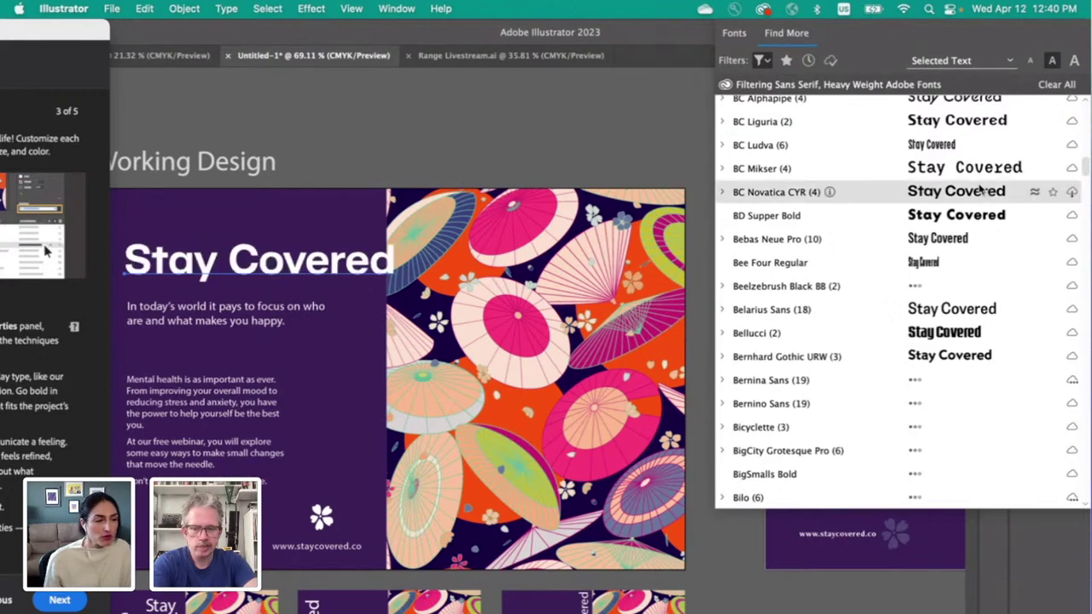
scroll(967, 195, down, 3)
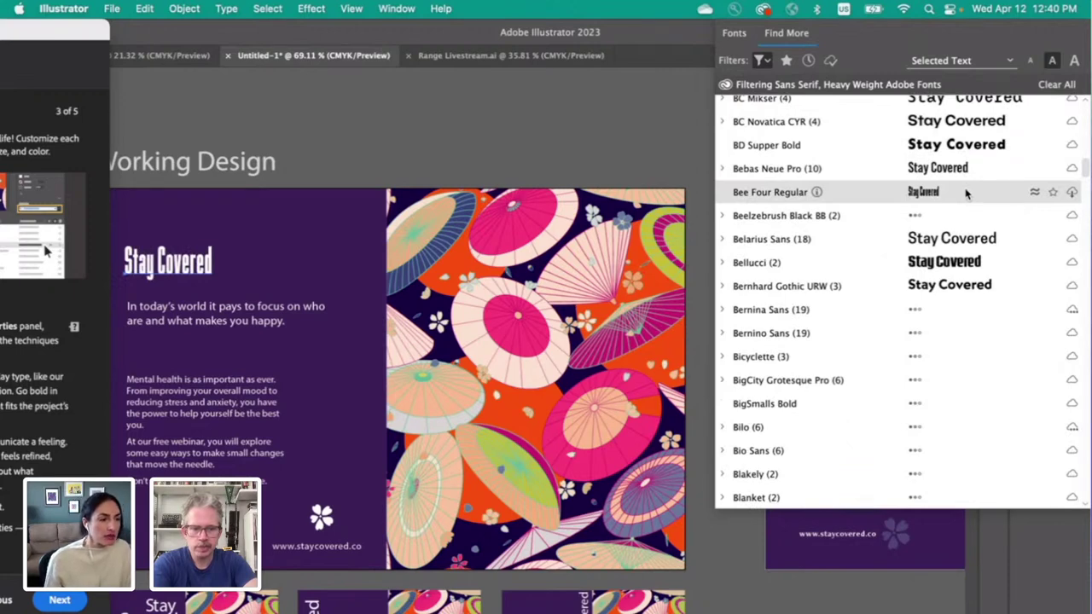
scroll(967, 194, up, 1)
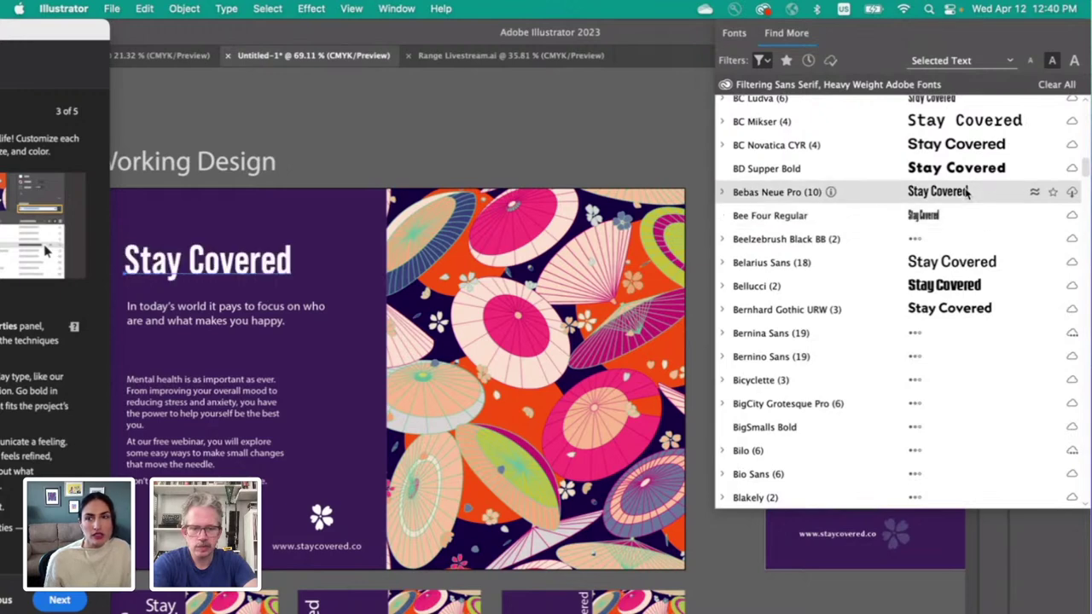
click(853, 144)
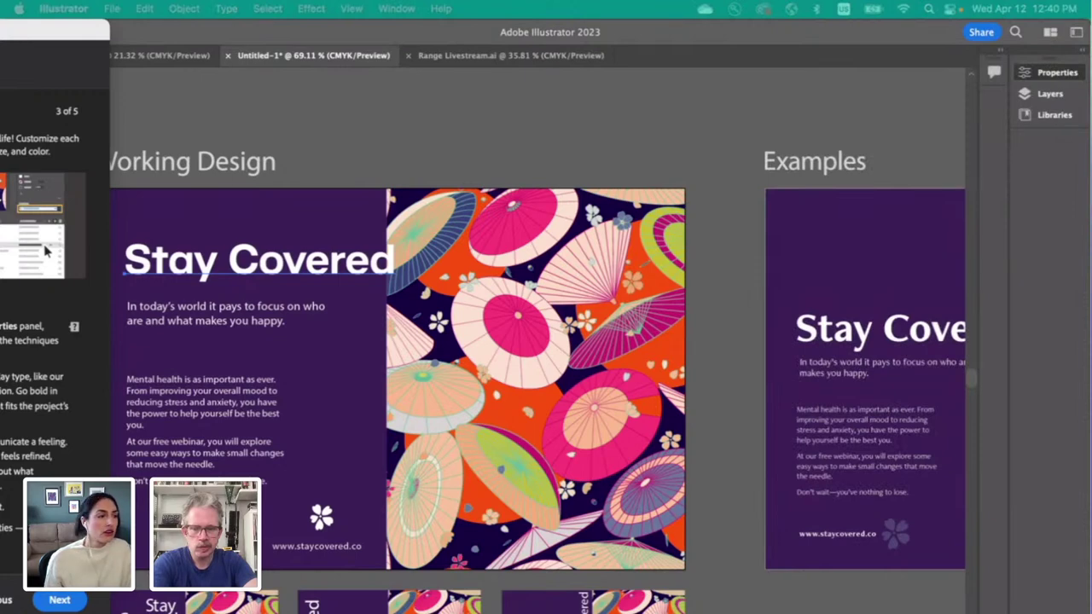
Step: Switch to the Adobe Fonts Favorites page in Chrome and scroll through families like Fenwick and Cooper Black
key(super+Tab)
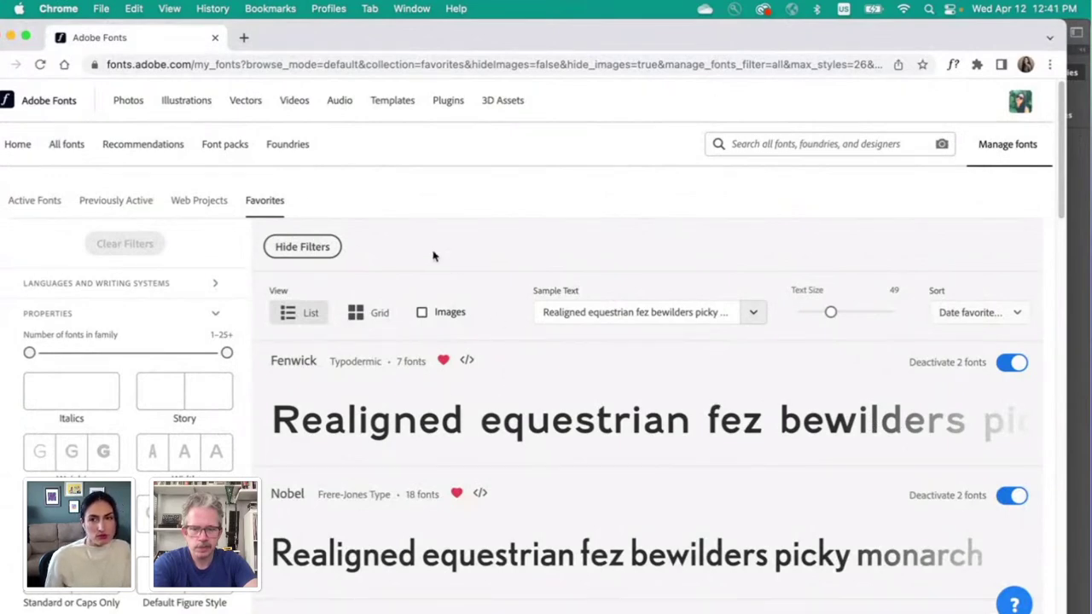
drag(553, 35, 597, 37)
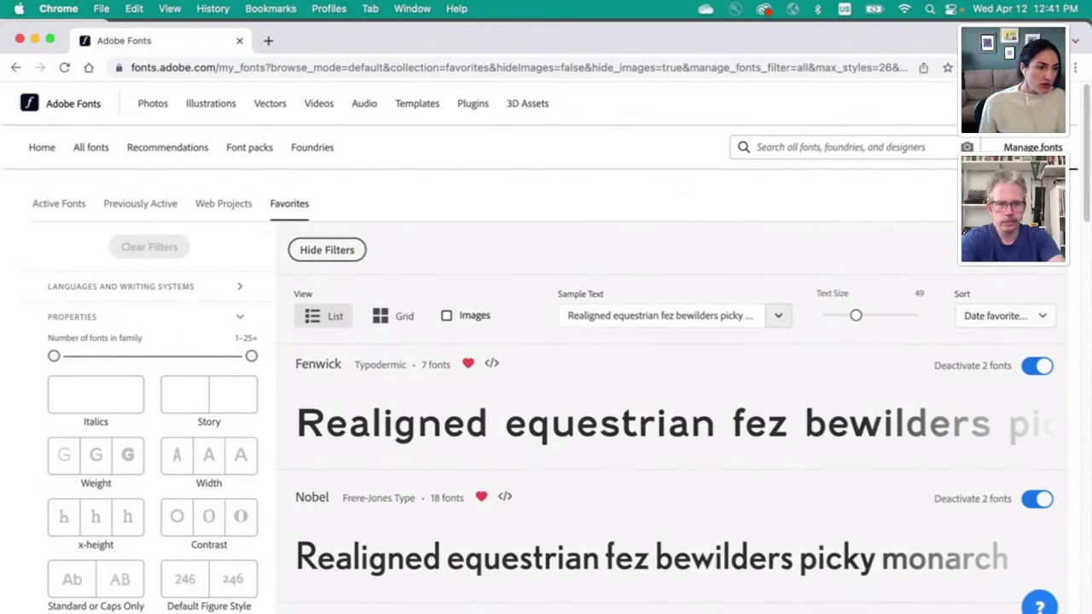
click(1027, 319)
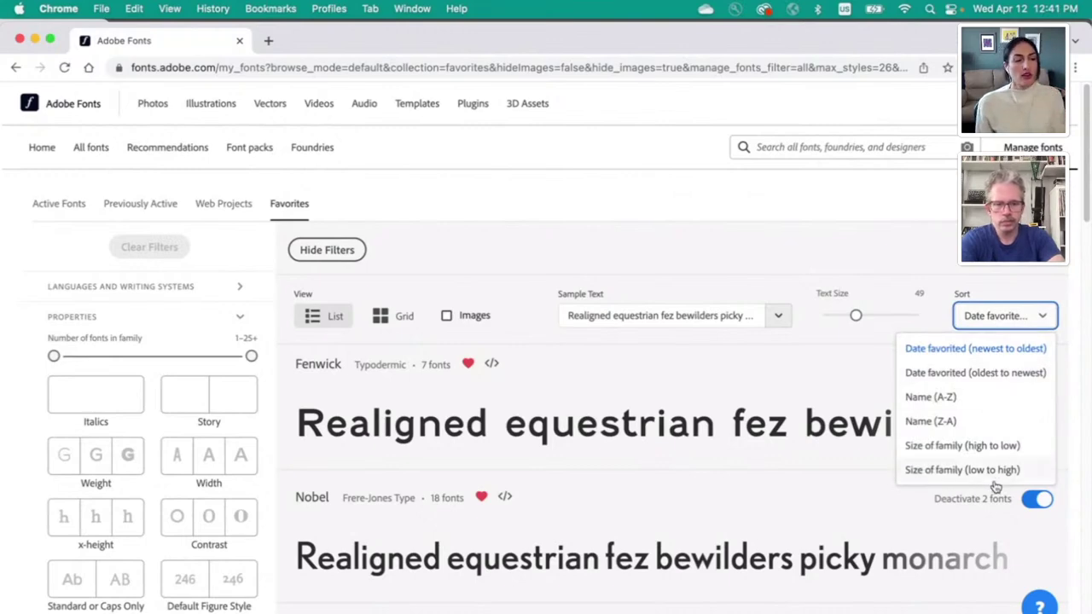
click(717, 359)
scroll(718, 360, down, 10)
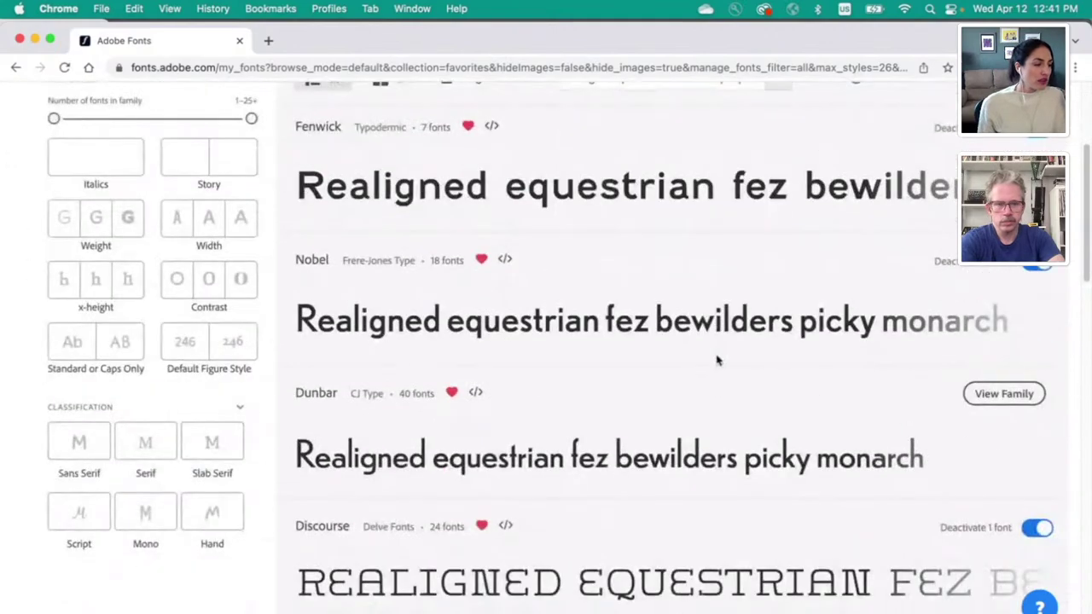
scroll(718, 360, down, 10)
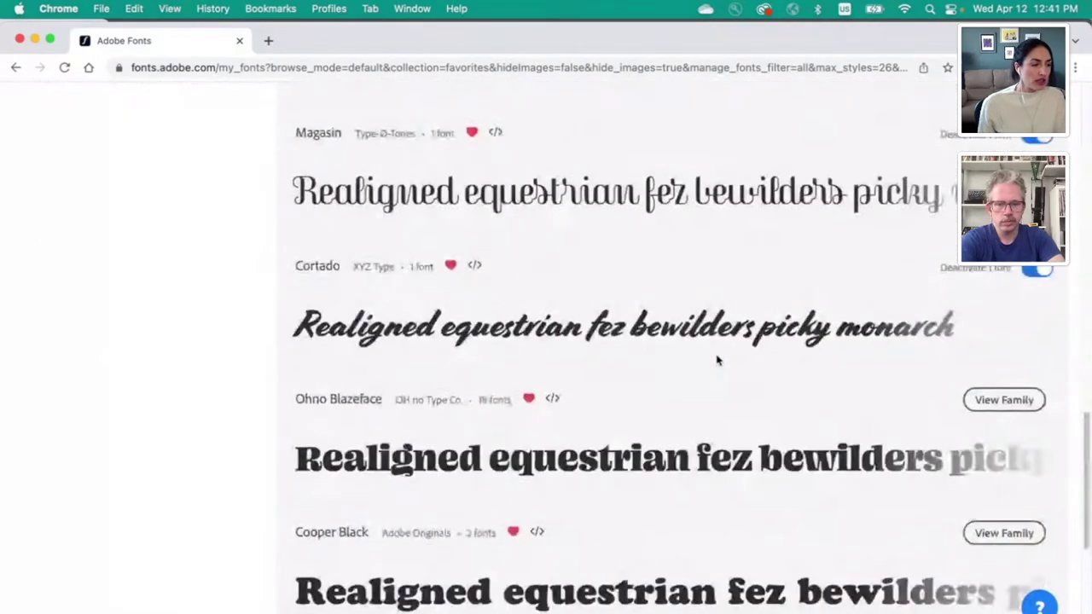
scroll(718, 359, down, 2)
scroll(718, 360, up, 20)
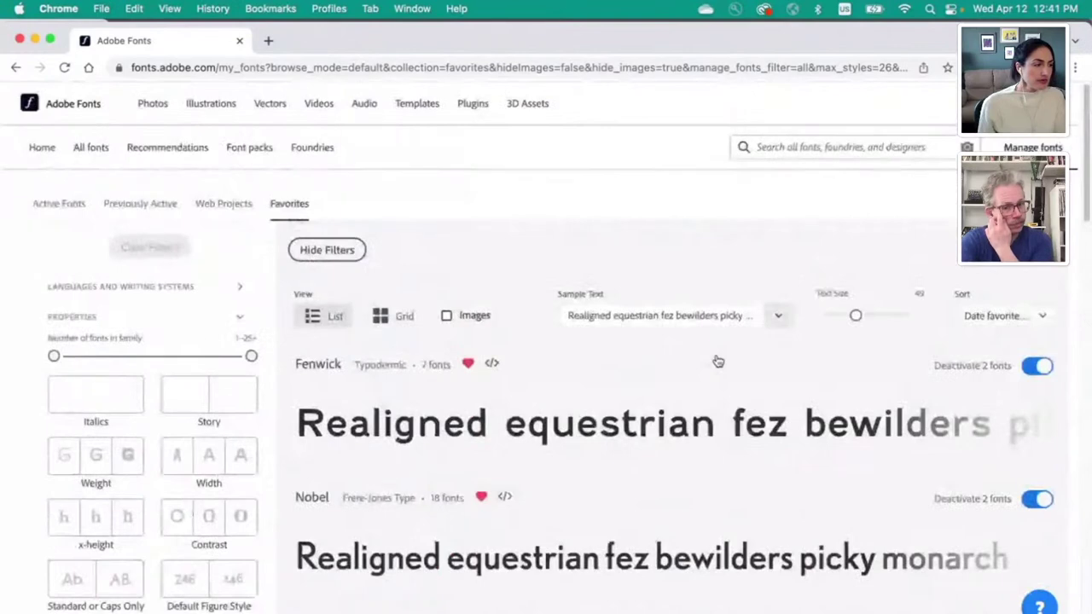
Step: Filter the full Adobe Fonts catalogue to Friendly fonts at the heaviest weight, leaving 49 families
click(99, 149)
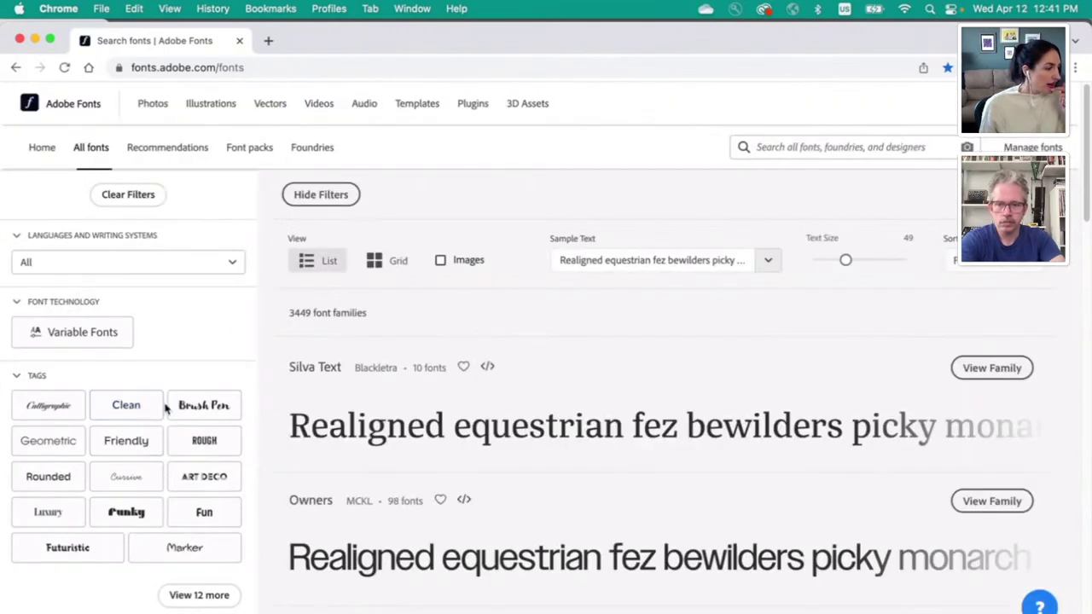
click(127, 444)
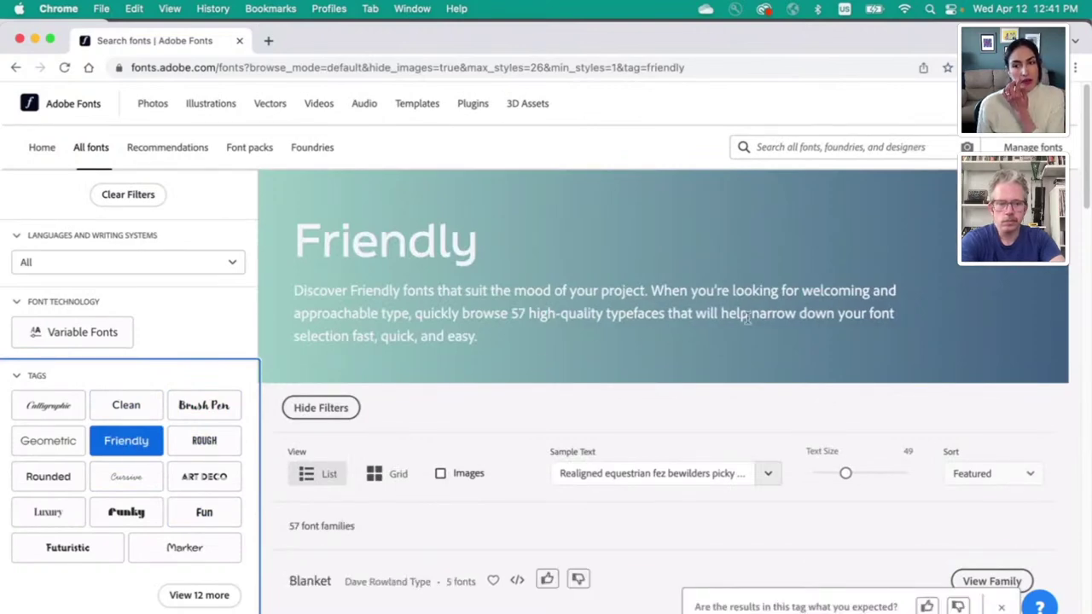
scroll(559, 401, down, 5)
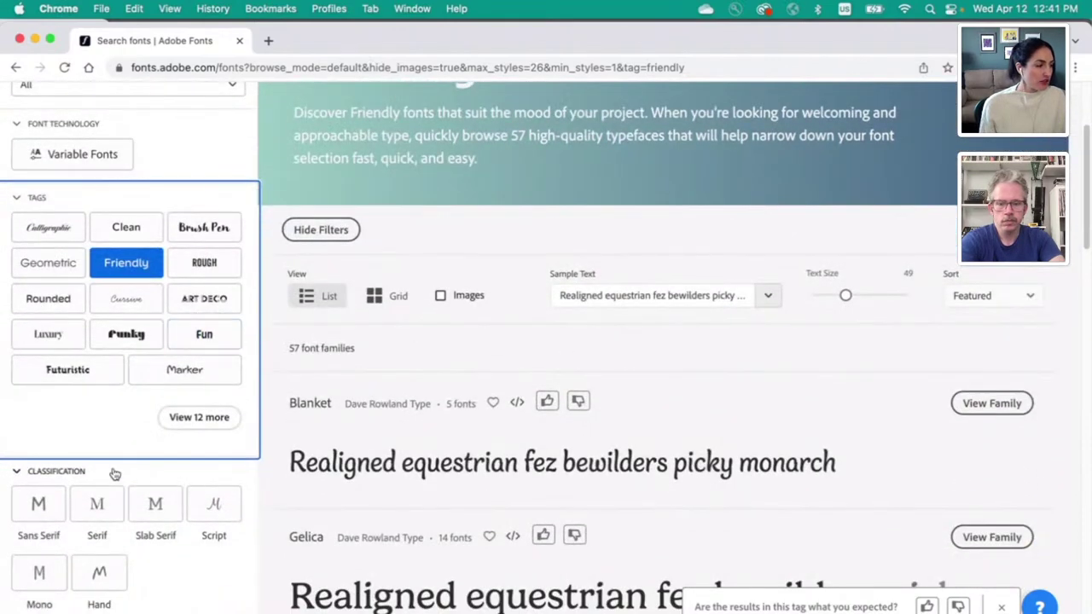
scroll(93, 471, down, 8)
click(105, 425)
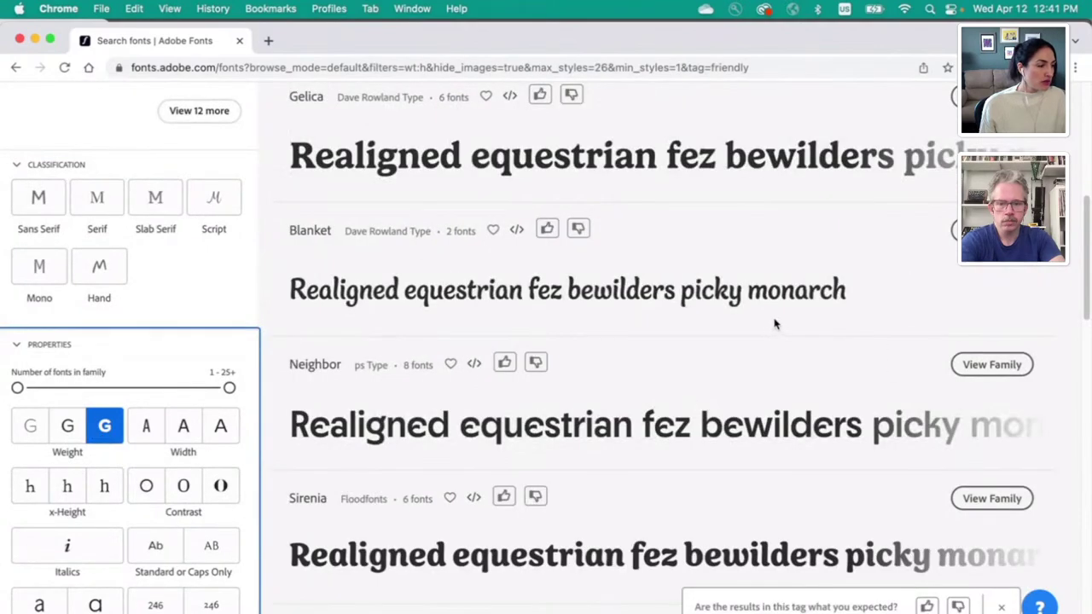
Step: Select the existing phrase in the Sample Text field for replacement
scroll(775, 323, up, 10)
click(638, 473)
drag(553, 476, 760, 478)
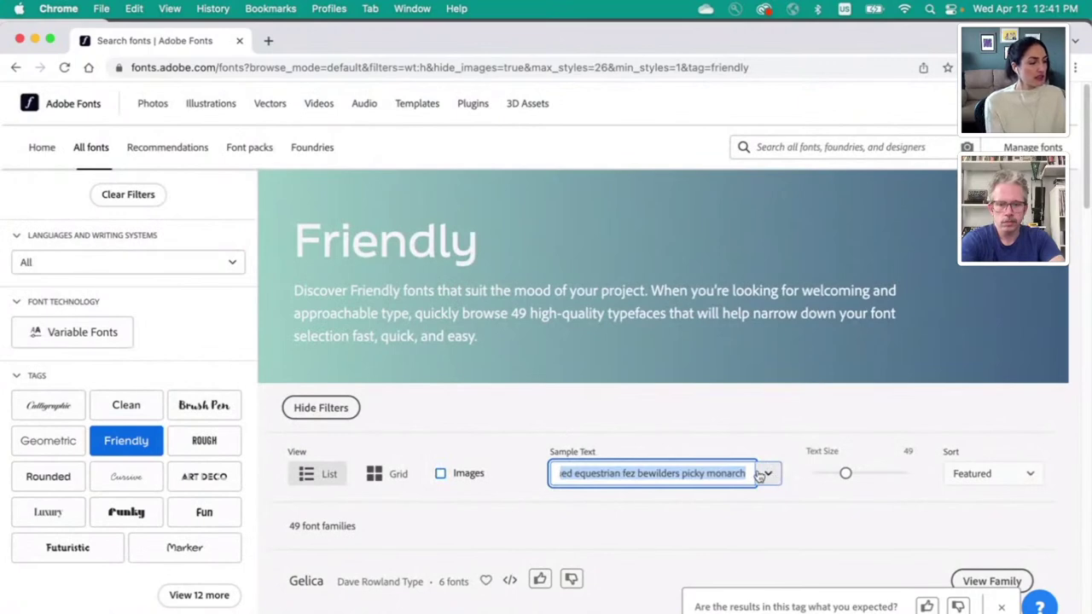
Step: Preview the results with 'Stay Covered' as sample text and open the Gelica family page
text(STa)
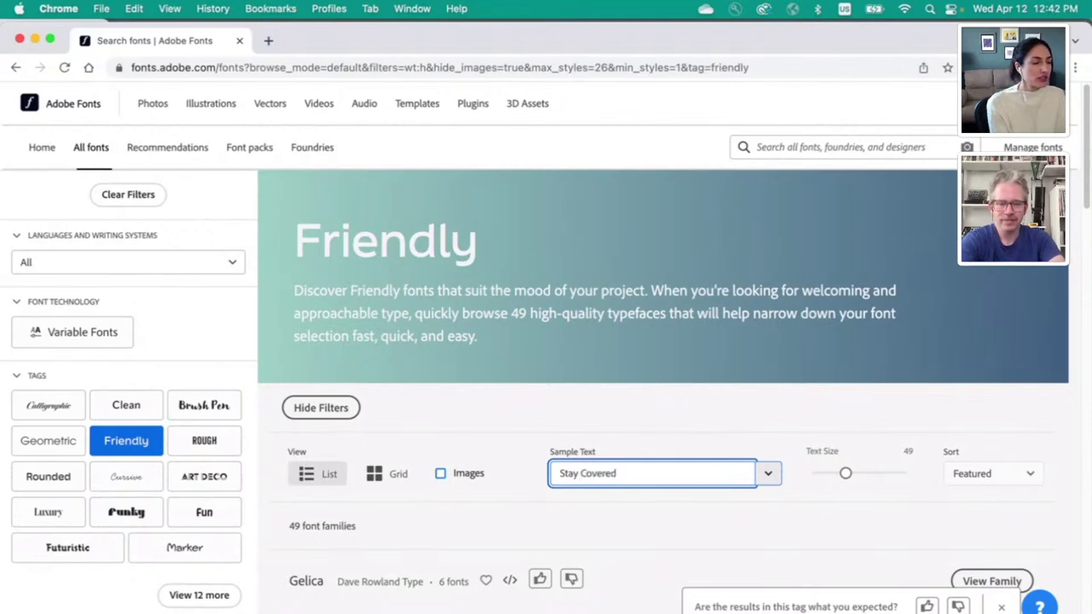
scroll(800, 325, down, 3)
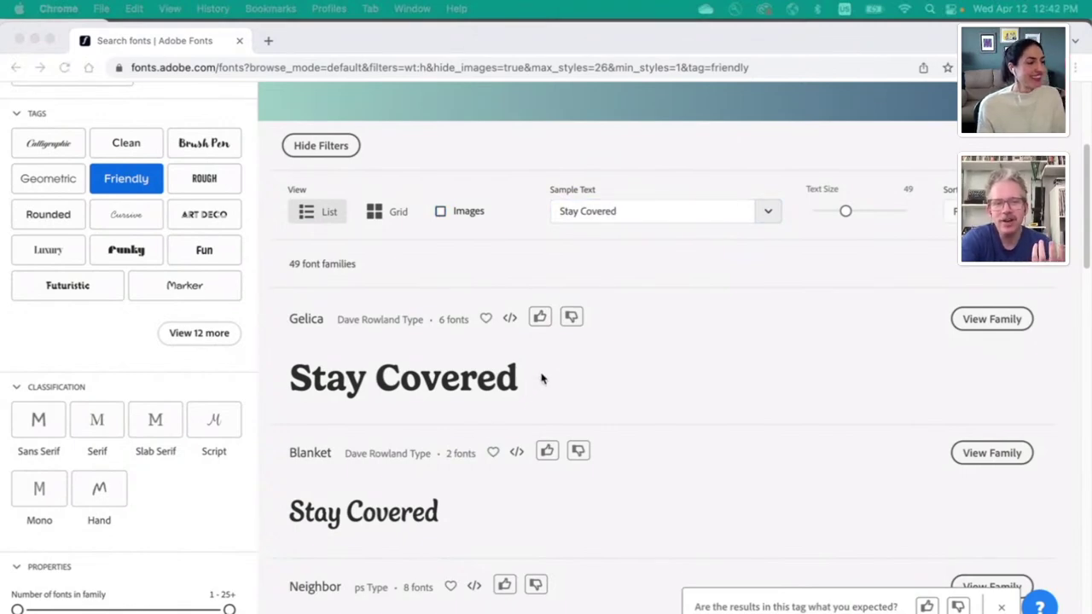
scroll(541, 379, down, 3)
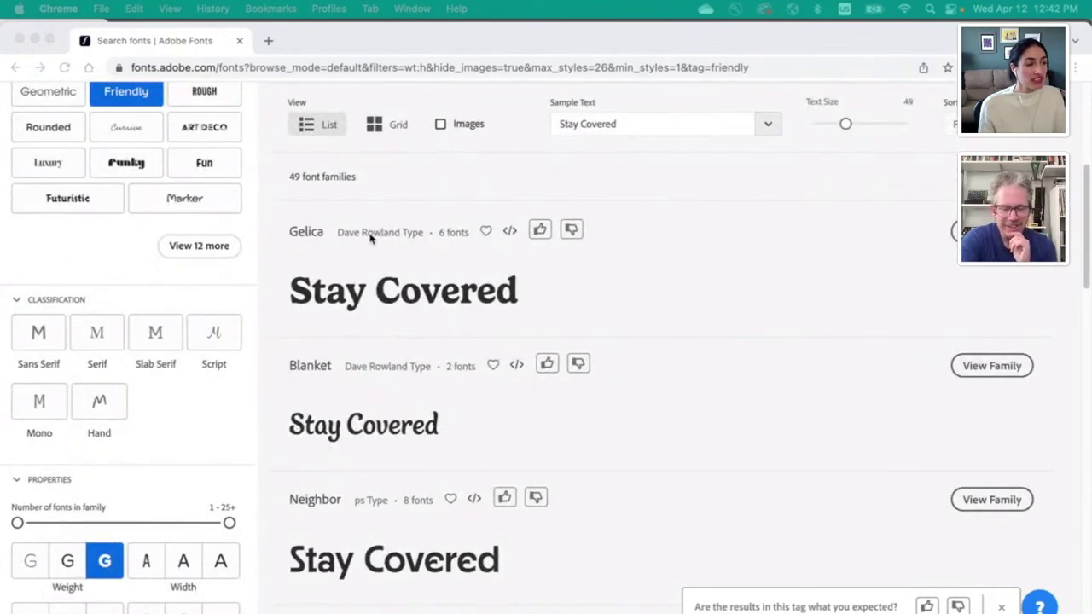
click(303, 232)
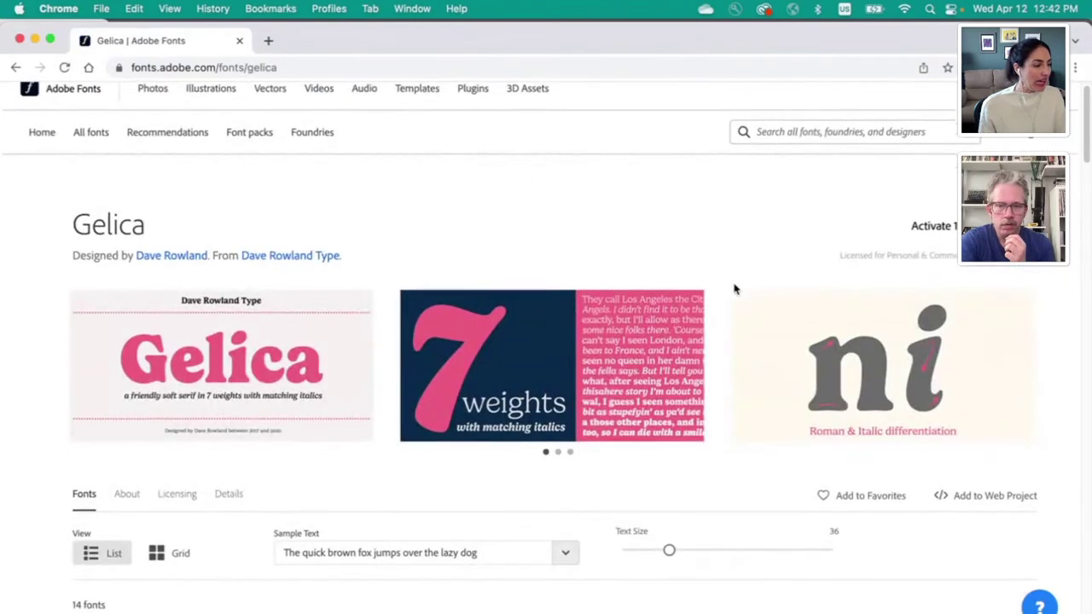
Step: Activate the Gelica Black font on the Gelica family page
scroll(734, 288, down, 3)
scroll(637, 386, down, 15)
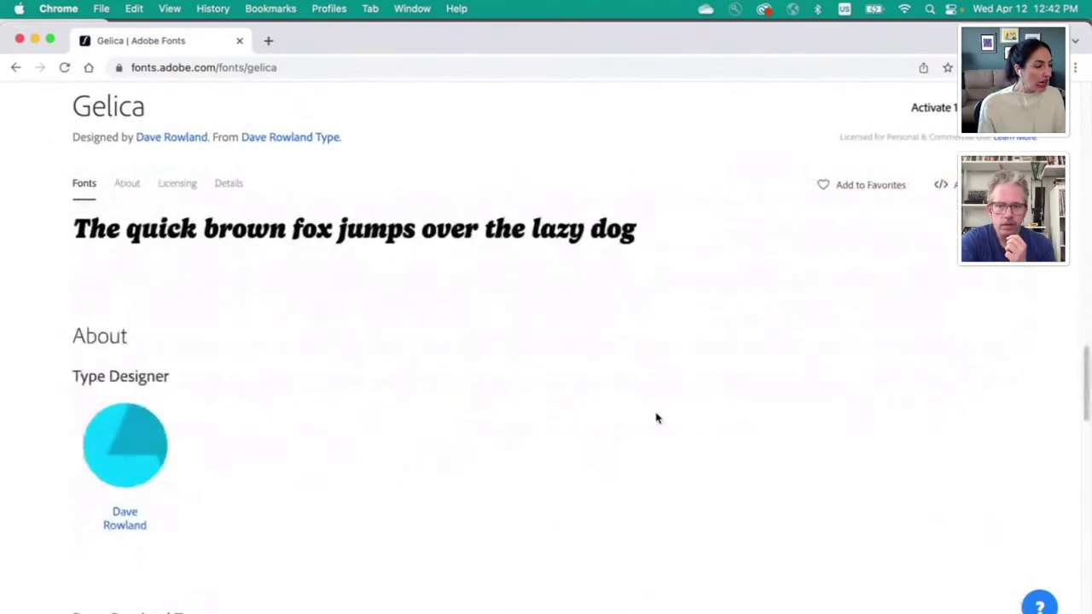
scroll(655, 416, up, 3)
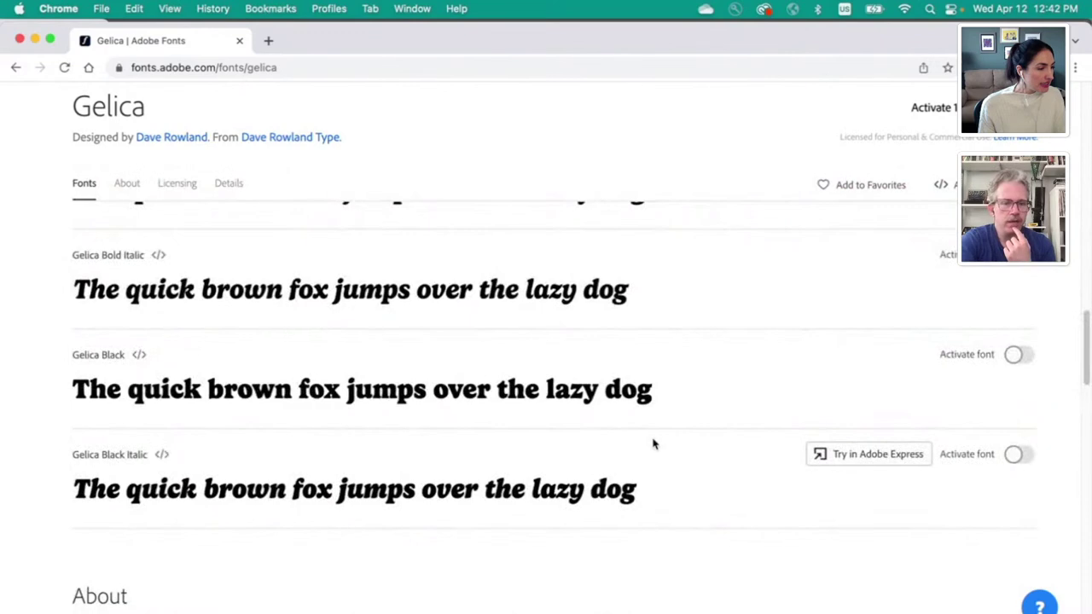
click(1020, 357)
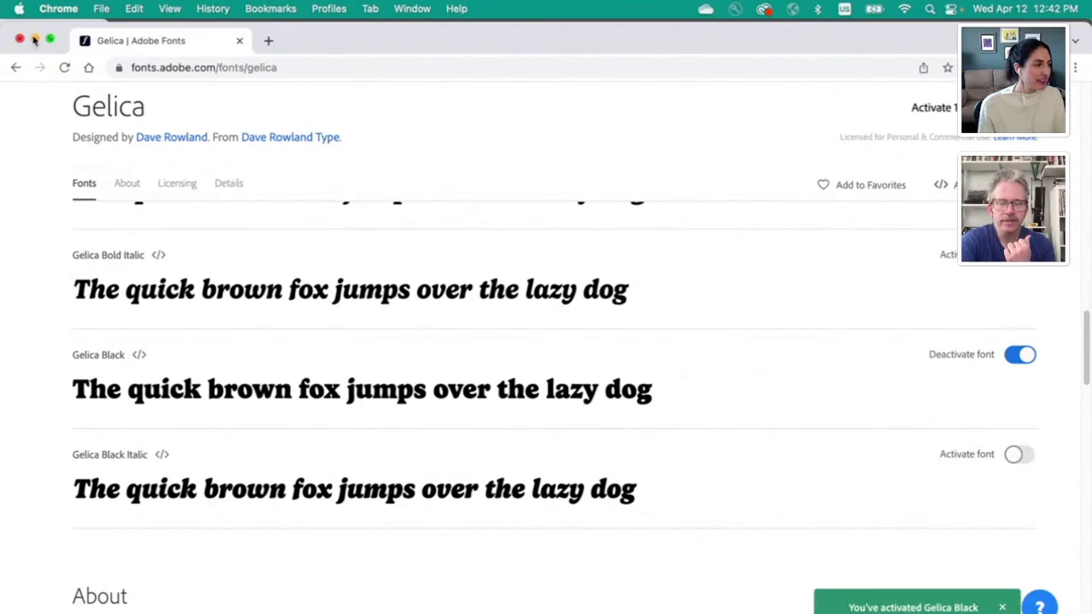
Step: Go back to the heavy Friendly results list, now showing Gelica with one font active
click(35, 40)
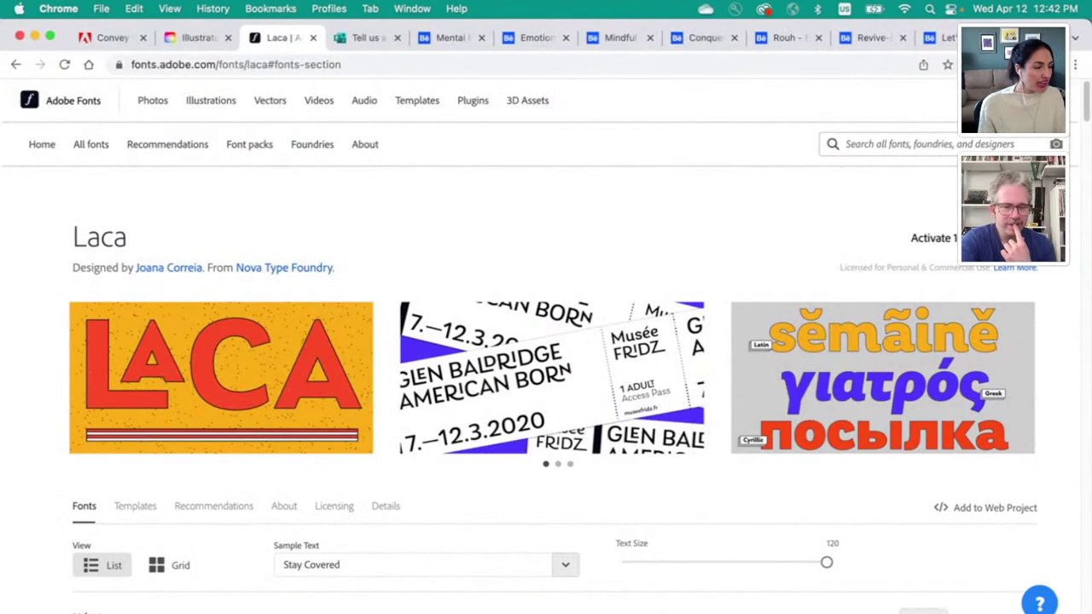
click(887, 611)
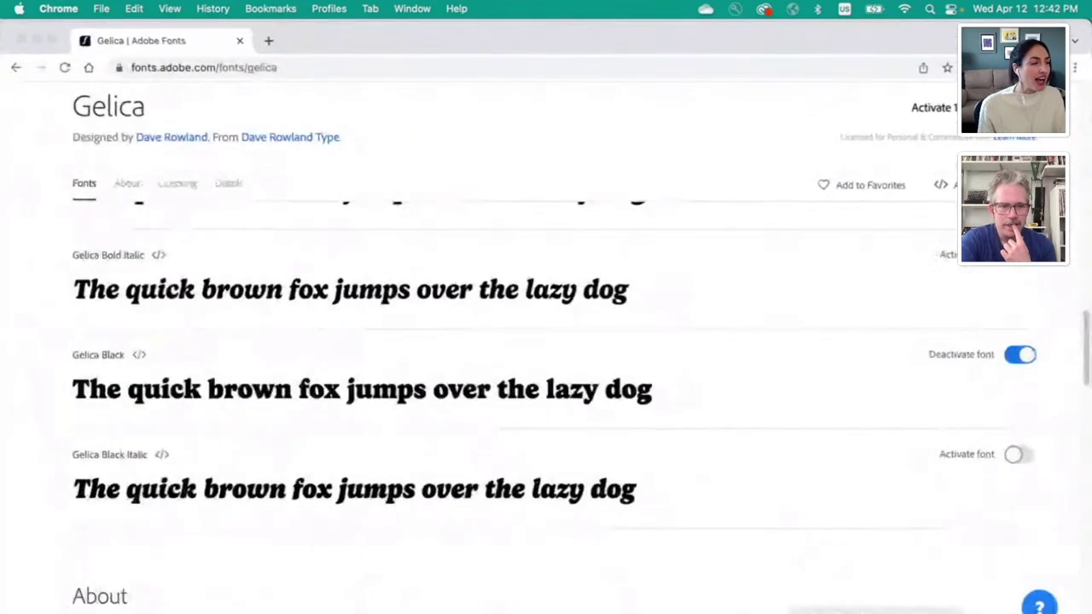
scroll(299, 153, up, 10)
click(17, 67)
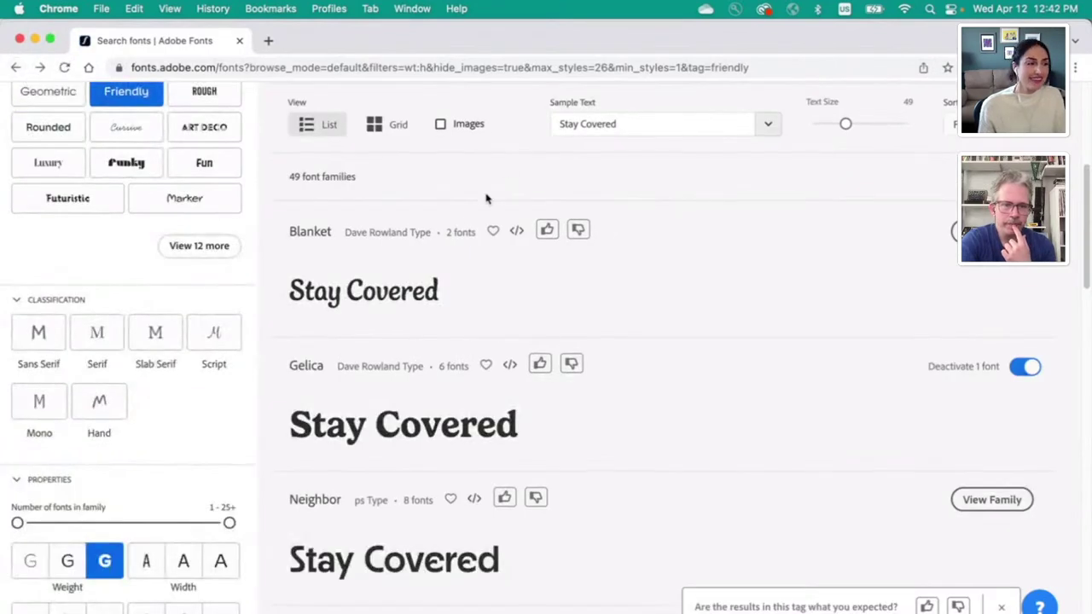
Step: Switch the tag filter to Rounded at heavy weight, listing 86 families
scroll(734, 297, down, 5)
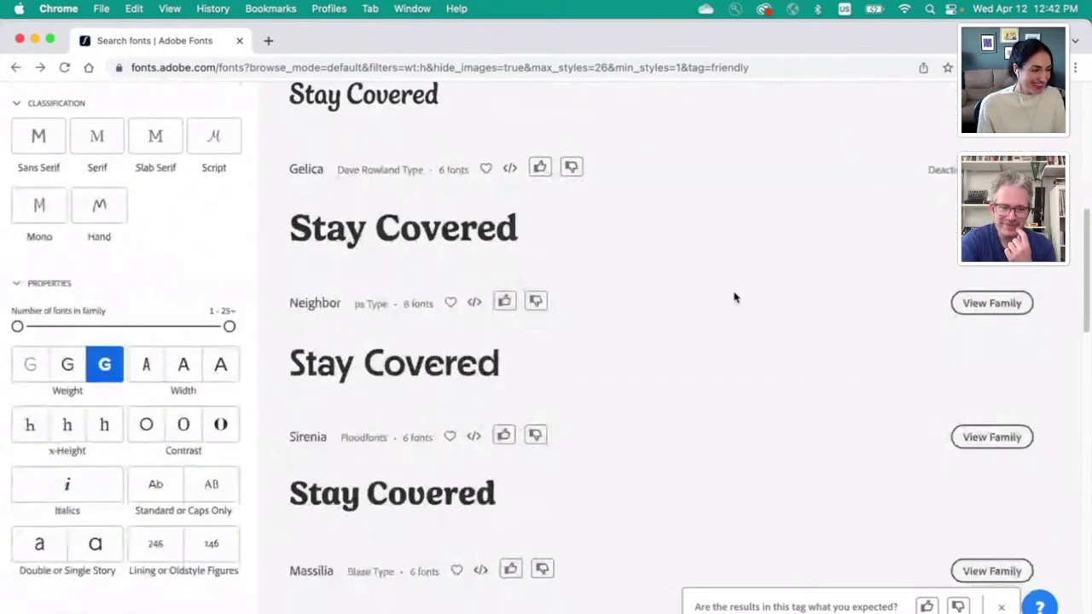
scroll(734, 297, down, 4)
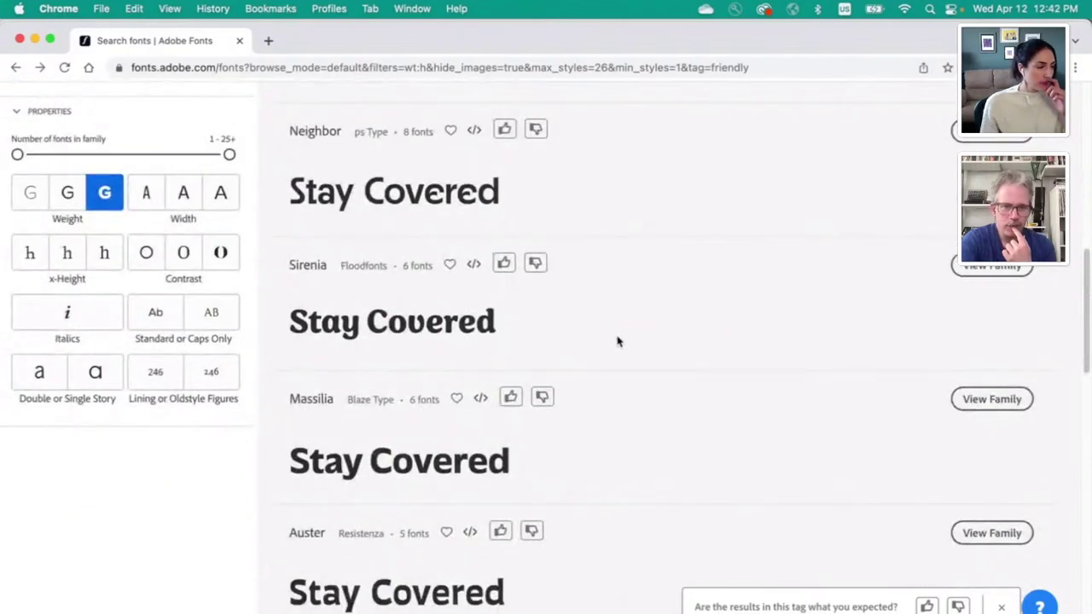
scroll(619, 342, down, 10)
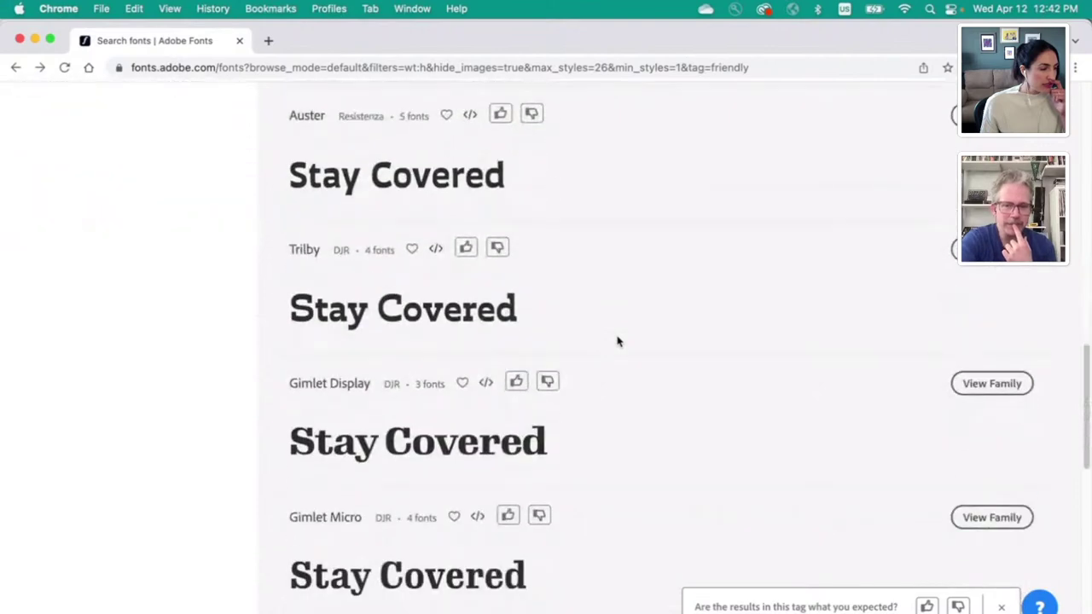
scroll(222, 339, up, 14)
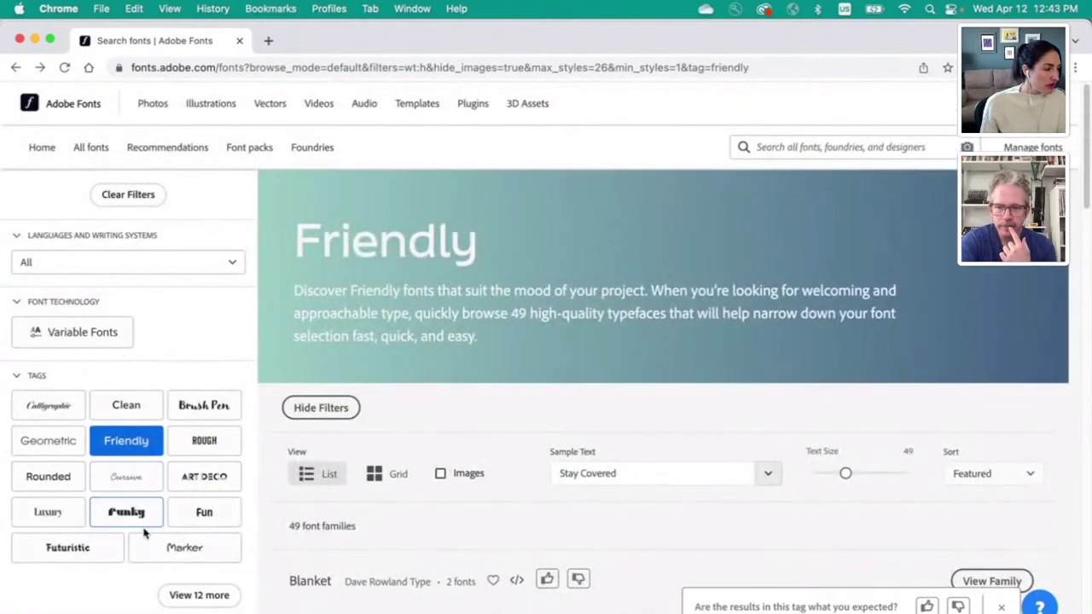
click(47, 476)
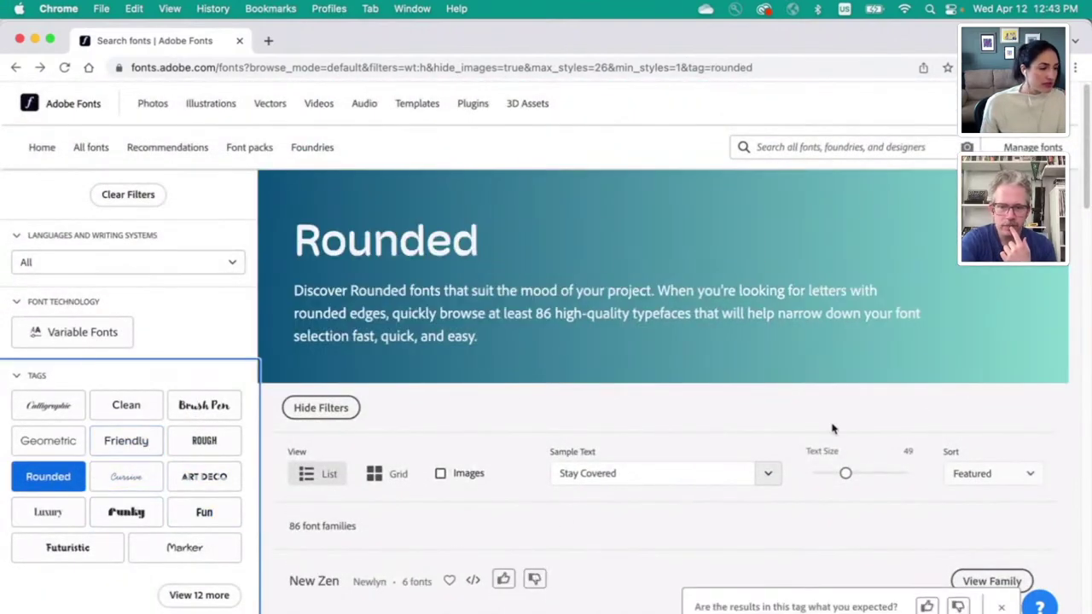
scroll(790, 398, down, 5)
scroll(779, 396, down, 3)
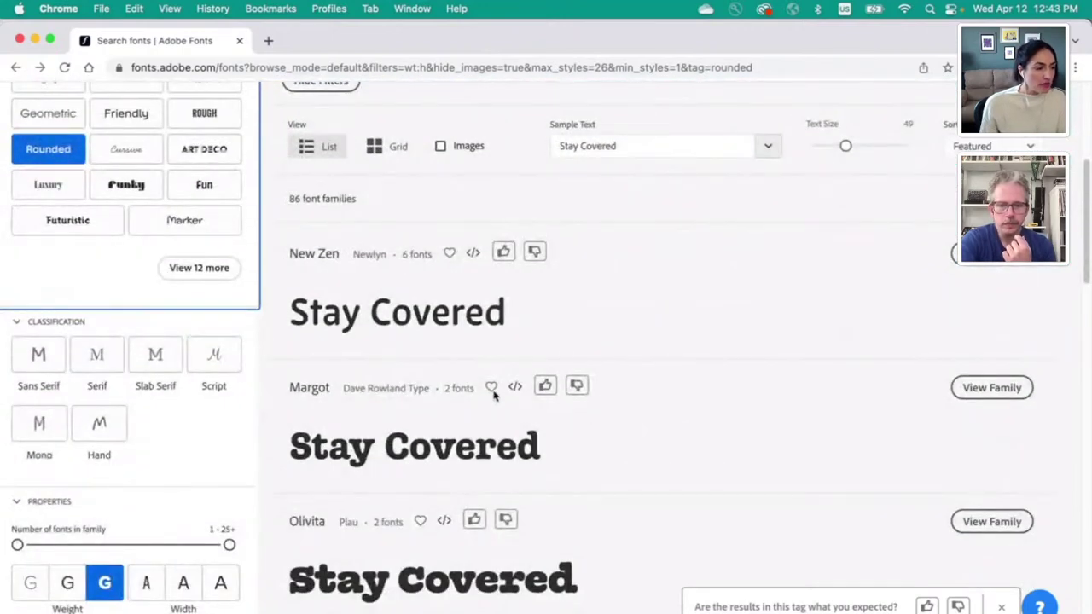
scroll(507, 395, down, 3)
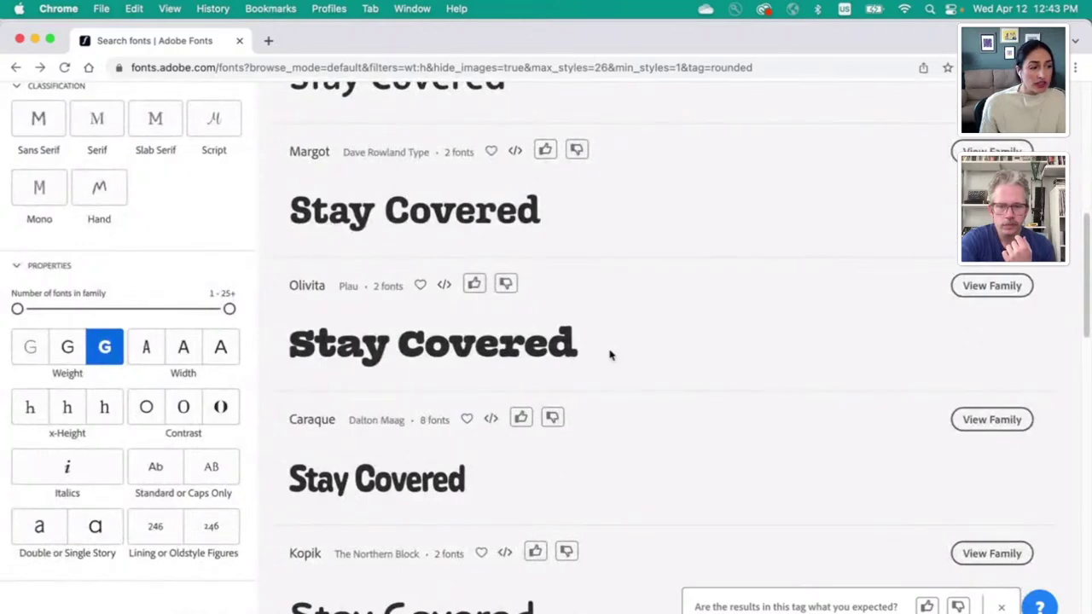
Step: Open the Olivita and Decoy family pages in new browser tabs
right_click(969, 298)
click(946, 298)
scroll(692, 333, down, 2)
scroll(691, 333, down, 10)
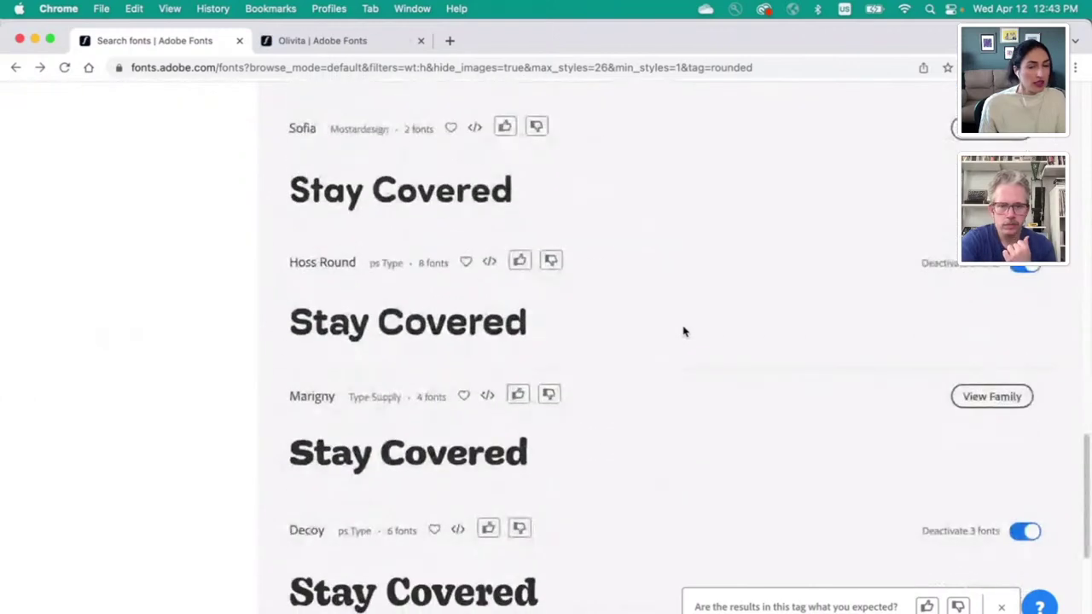
scroll(684, 332, down, 3)
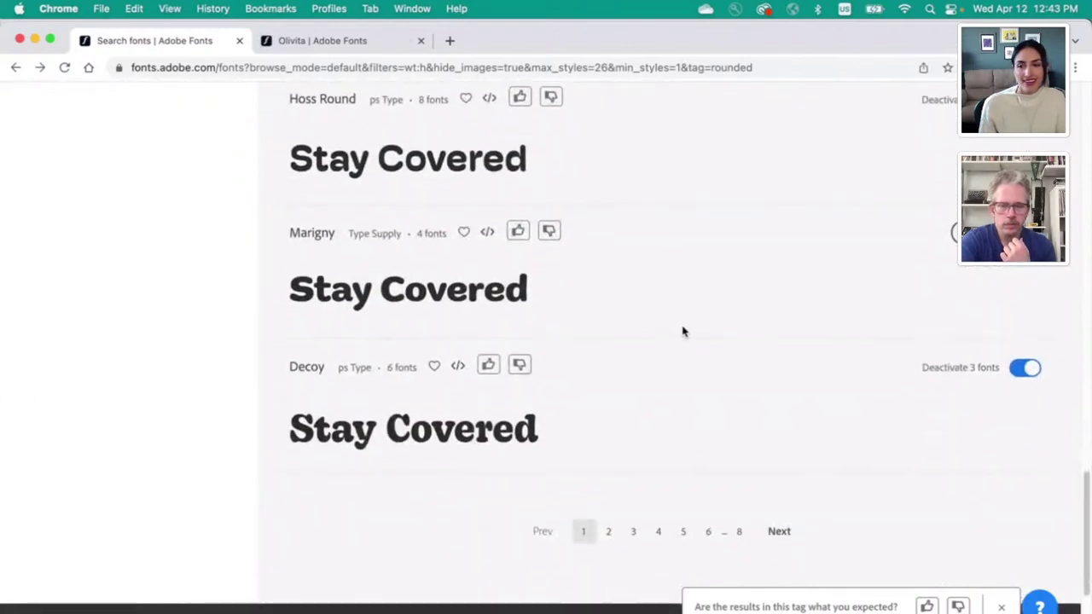
scroll(683, 332, down, 1)
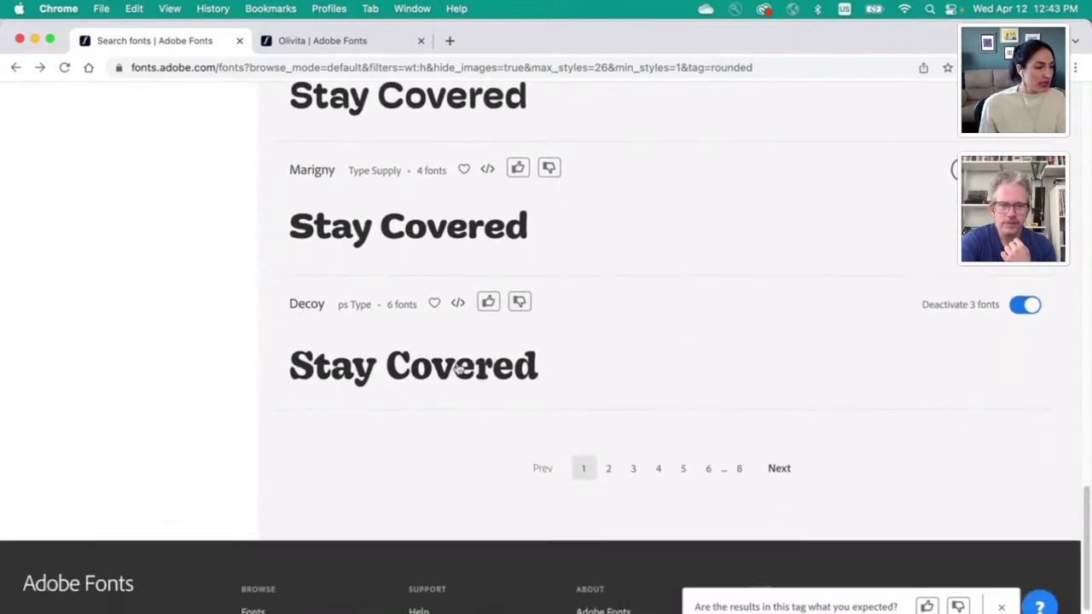
right_click(290, 309)
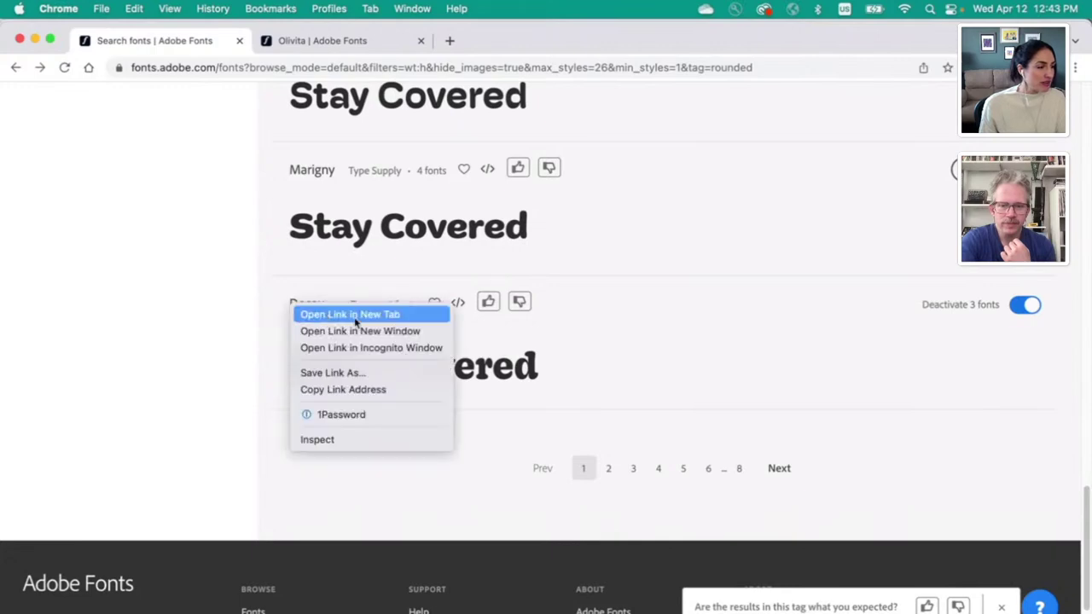
click(356, 315)
Step: Browse through results pages 2 and 3 of the Rounded fonts
click(779, 469)
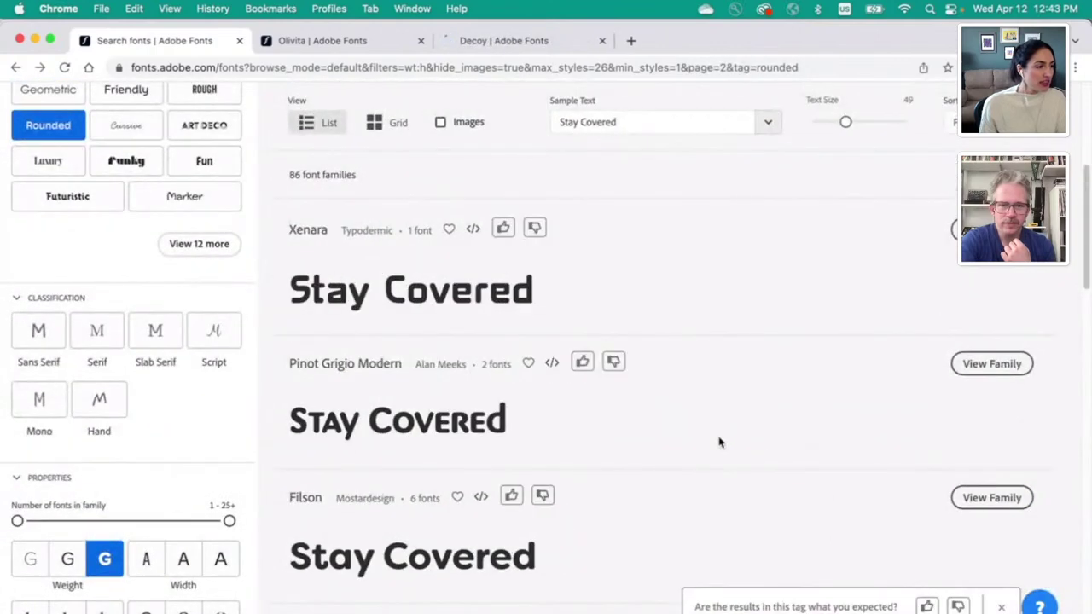
scroll(719, 442, down, 8)
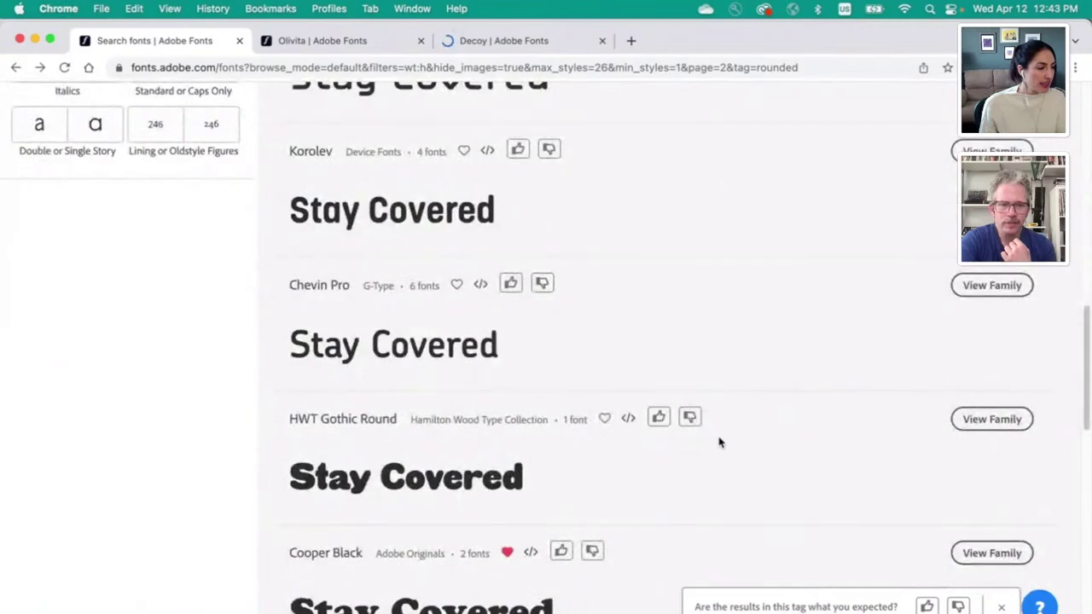
scroll(720, 442, down, 6)
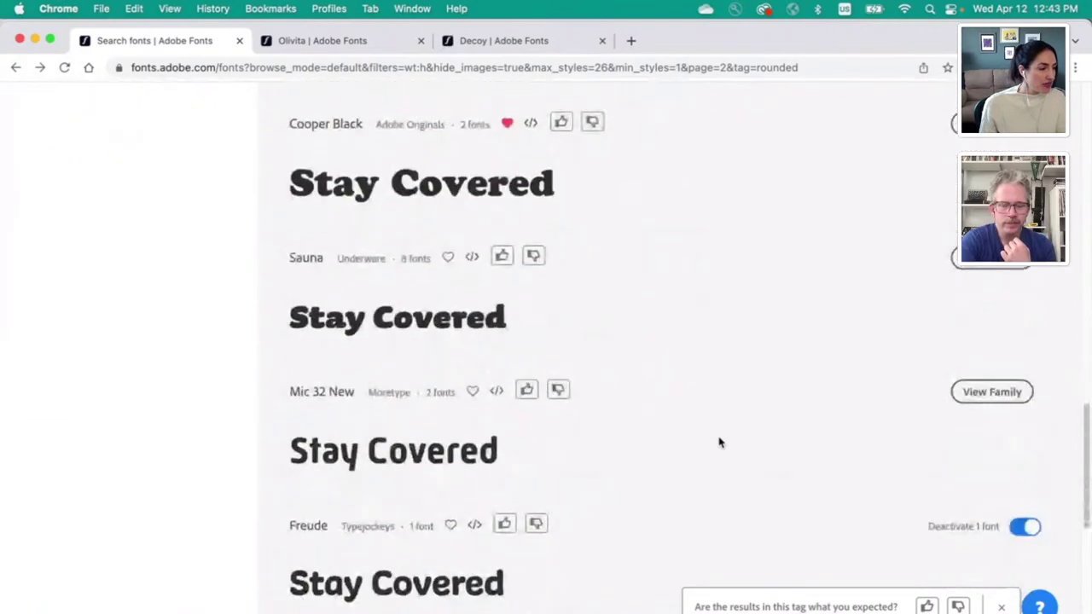
scroll(720, 443, down, 1)
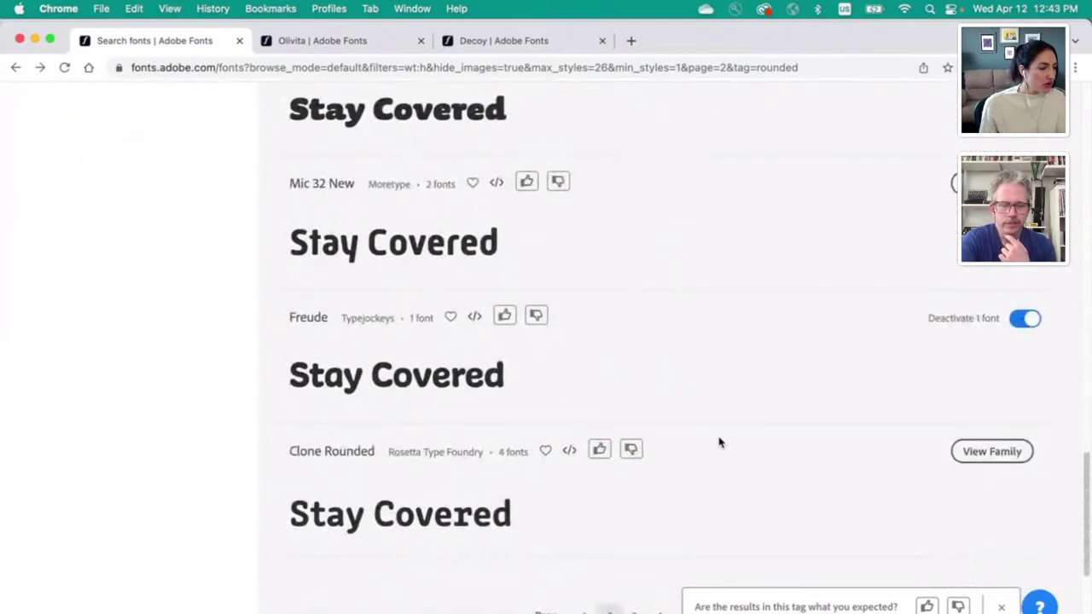
scroll(719, 442, down, 2)
click(776, 490)
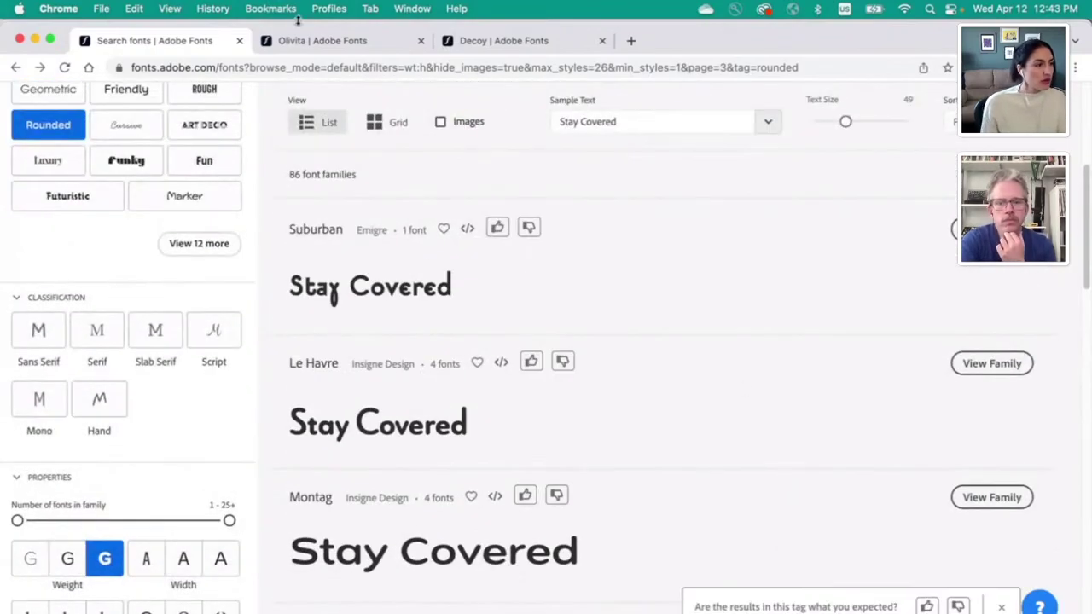
scroll(556, 341, down, 6)
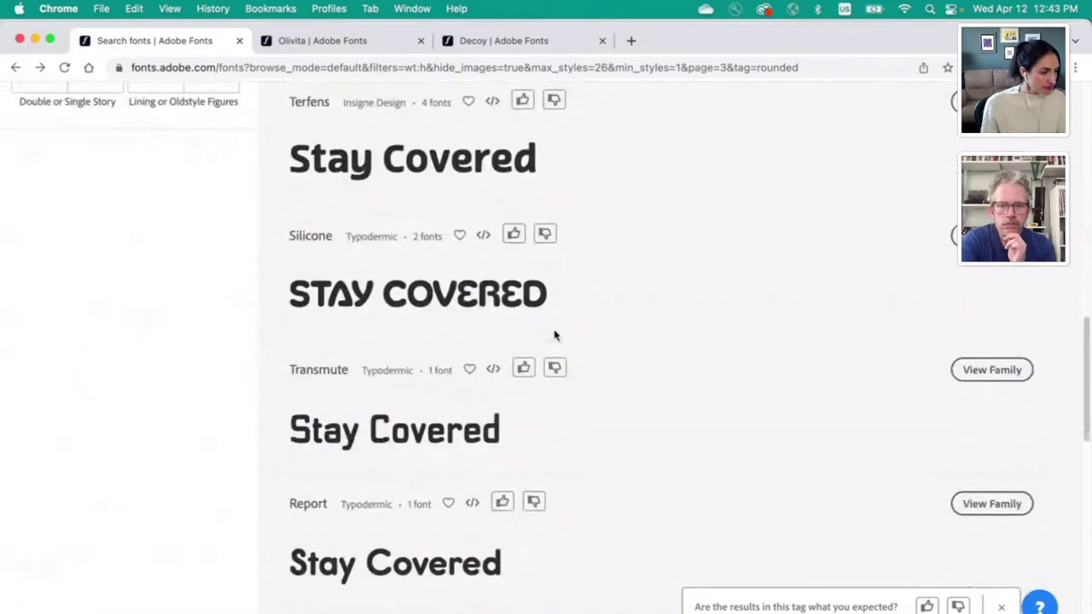
scroll(555, 332, down, 5)
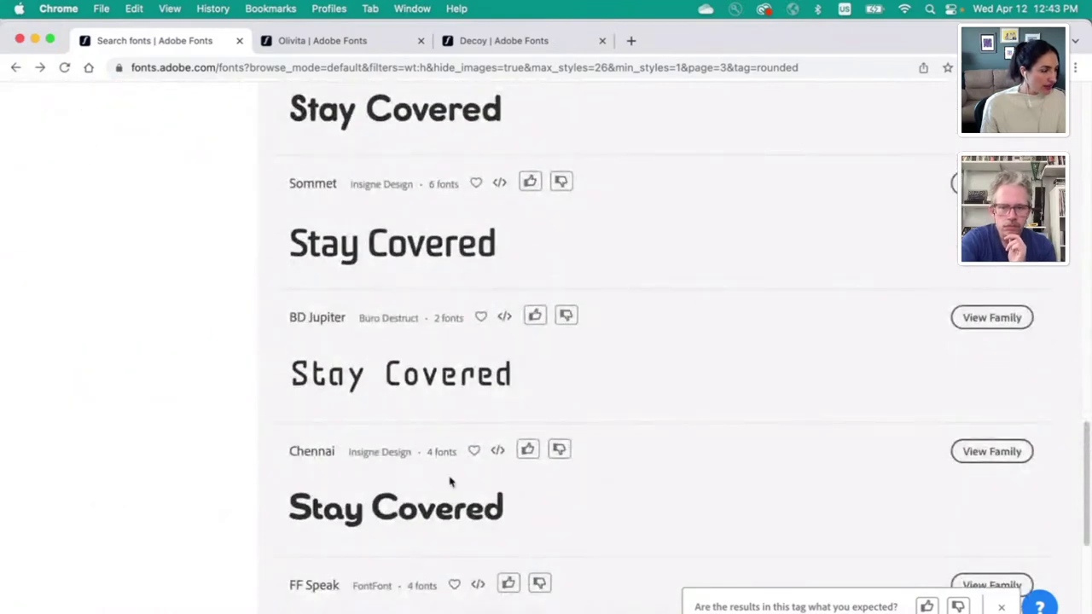
Step: Back in Illustrator, type 'laca' in the headline's font field, then clear the search text
key(super+Tab)
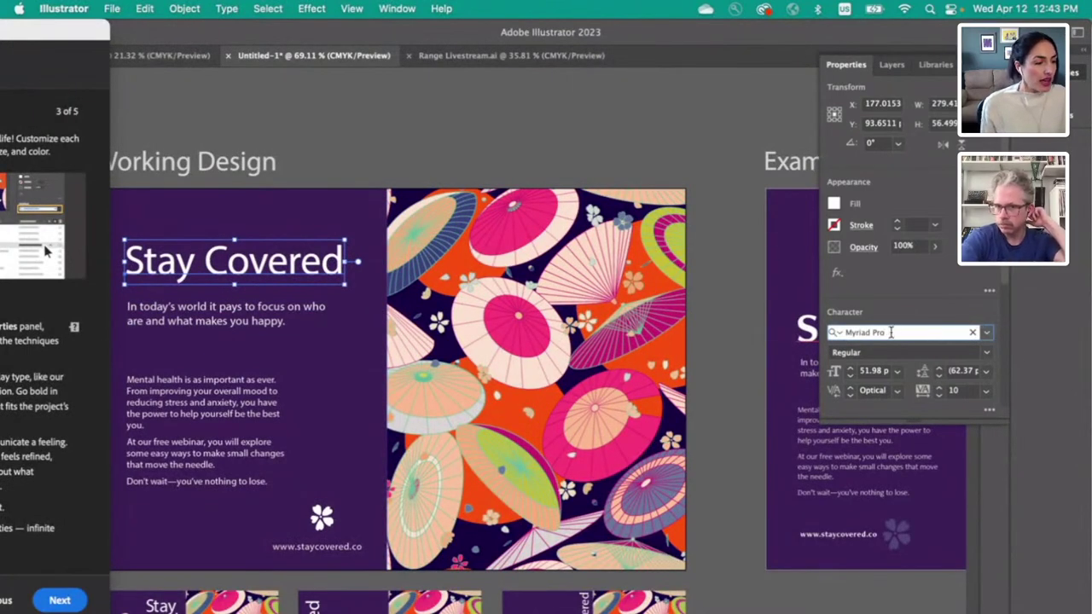
click(884, 332)
text(laca)
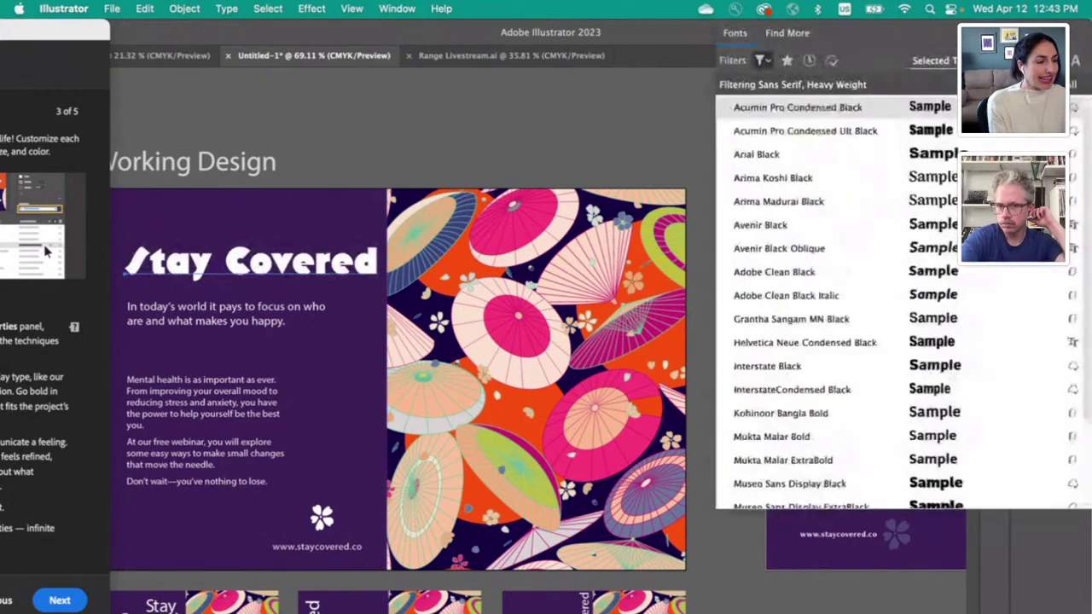
key(BackSpace)
key(BackSpace)
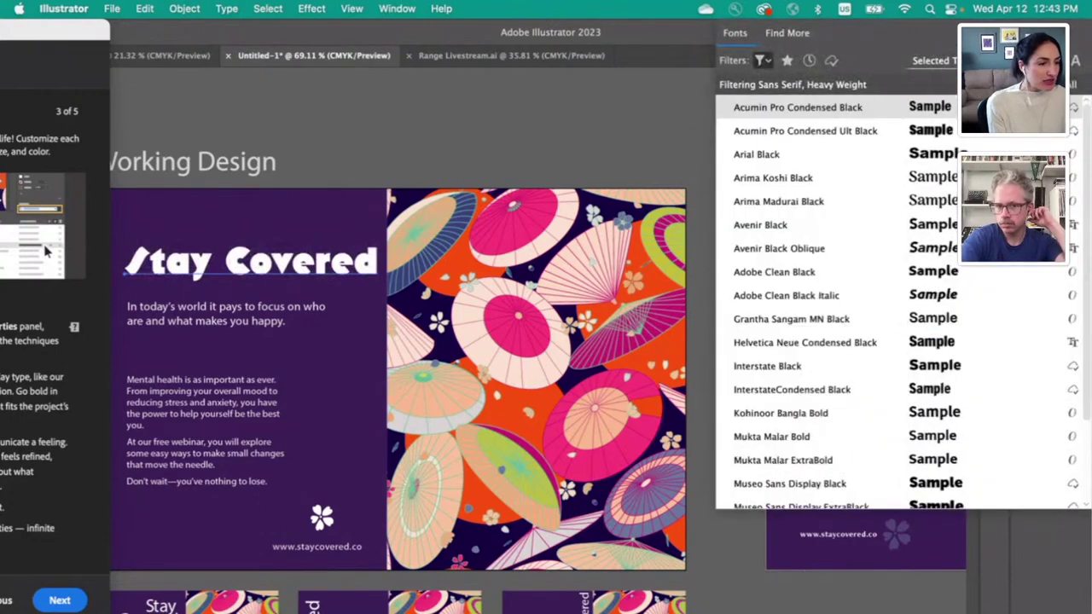
key(BackSpace)
key(BackSpace)
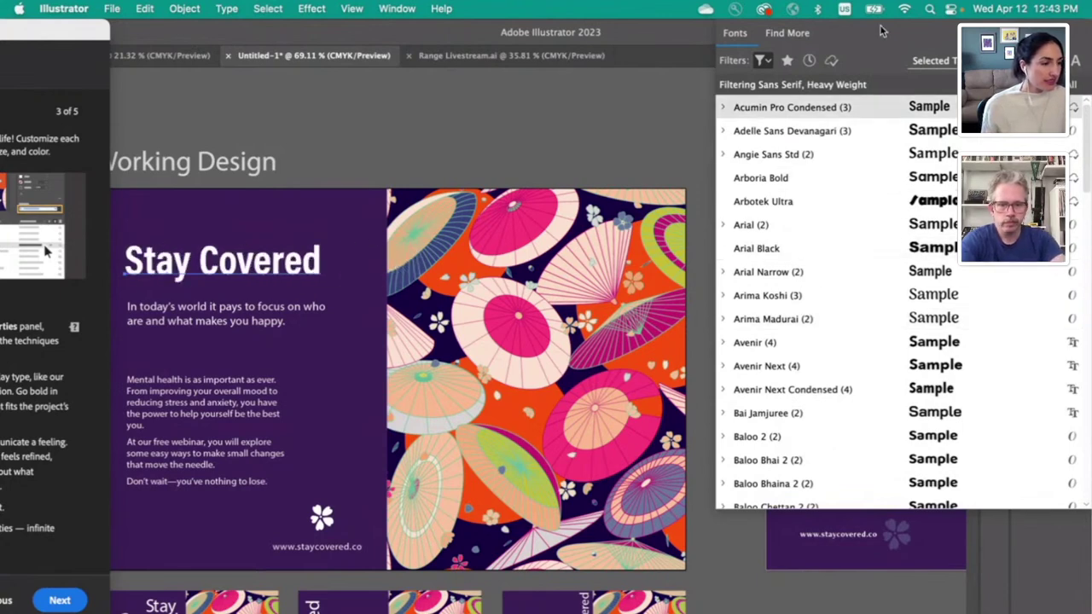
Step: Clear all font filters, close the font list, and reselect the Stay Covered headline
click(762, 59)
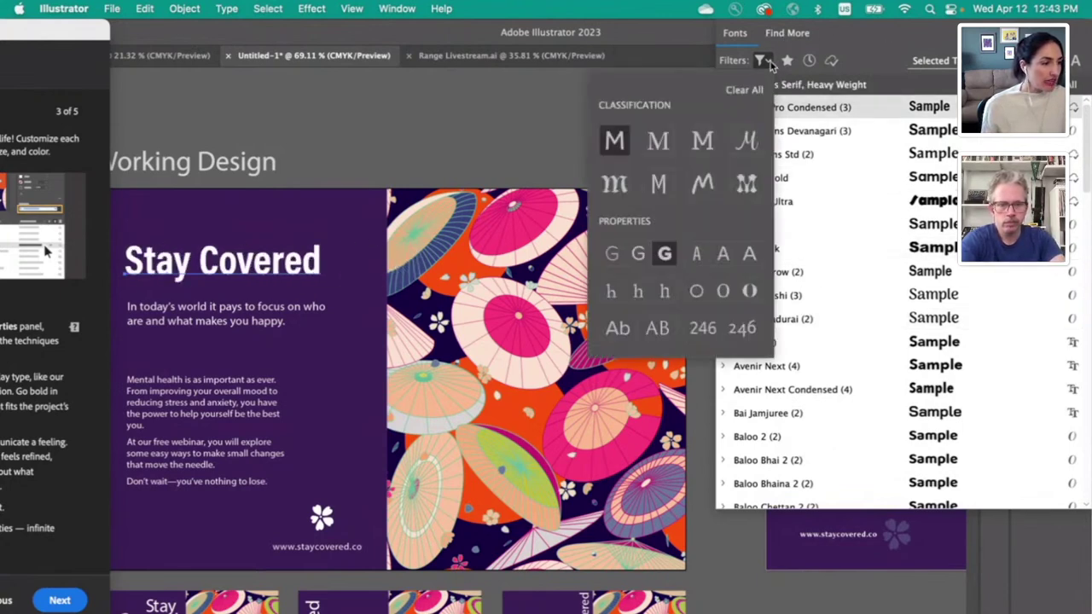
click(747, 91)
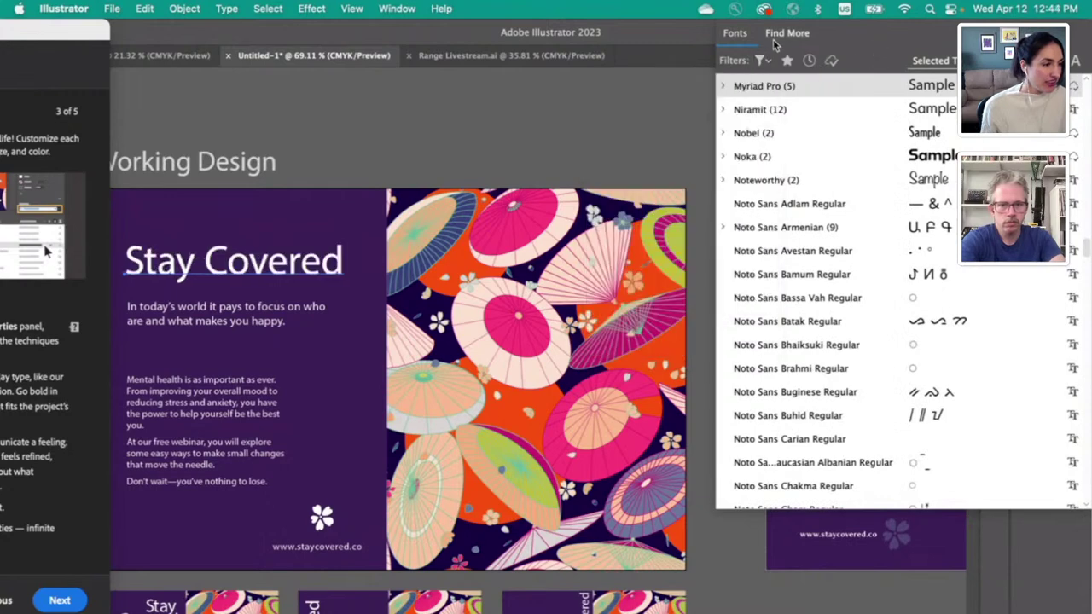
click(653, 166)
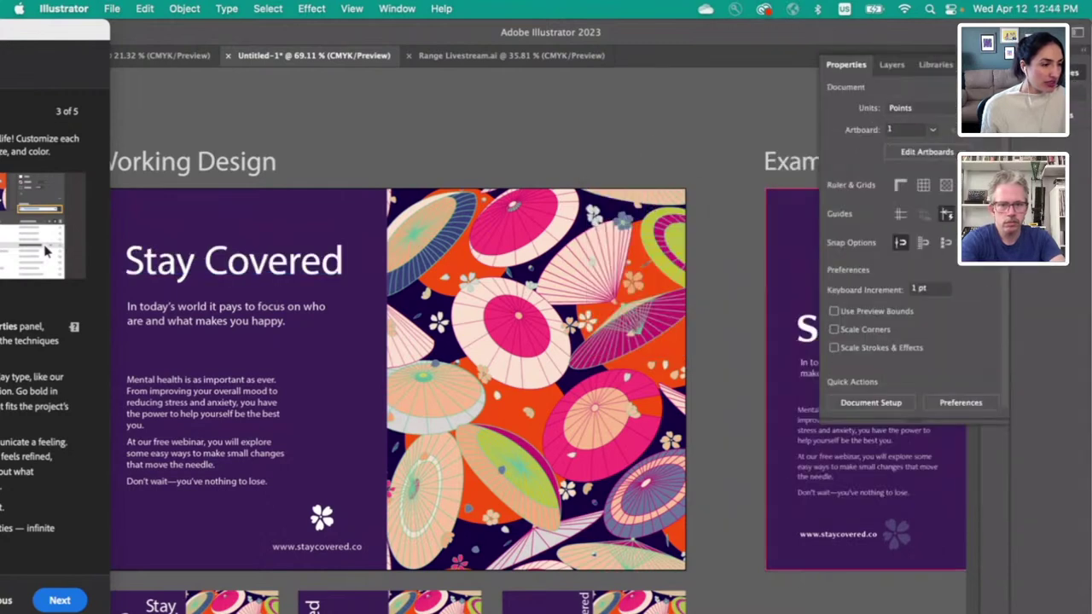
click(1045, 73)
click(1045, 72)
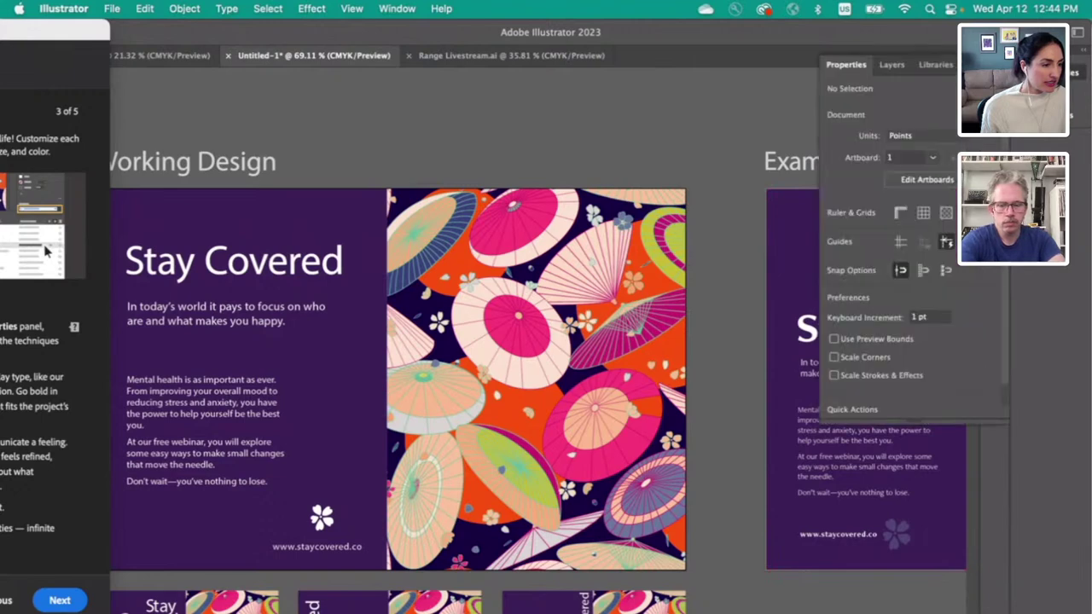
click(270, 283)
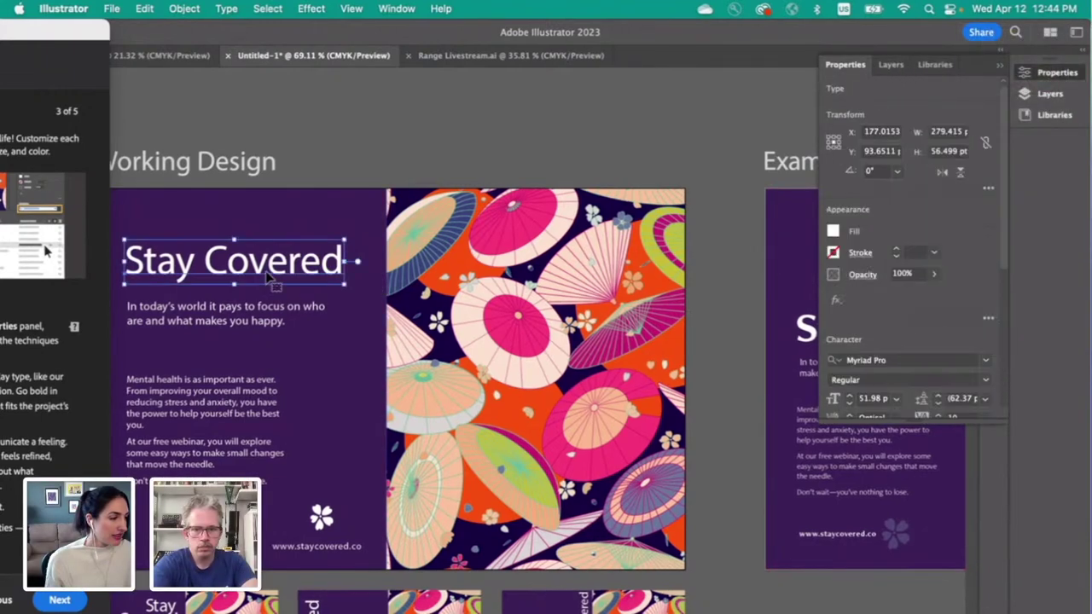
Step: Search 'laca' in the font field and apply Laca Black Italic to the Stay Covered headline
click(889, 360)
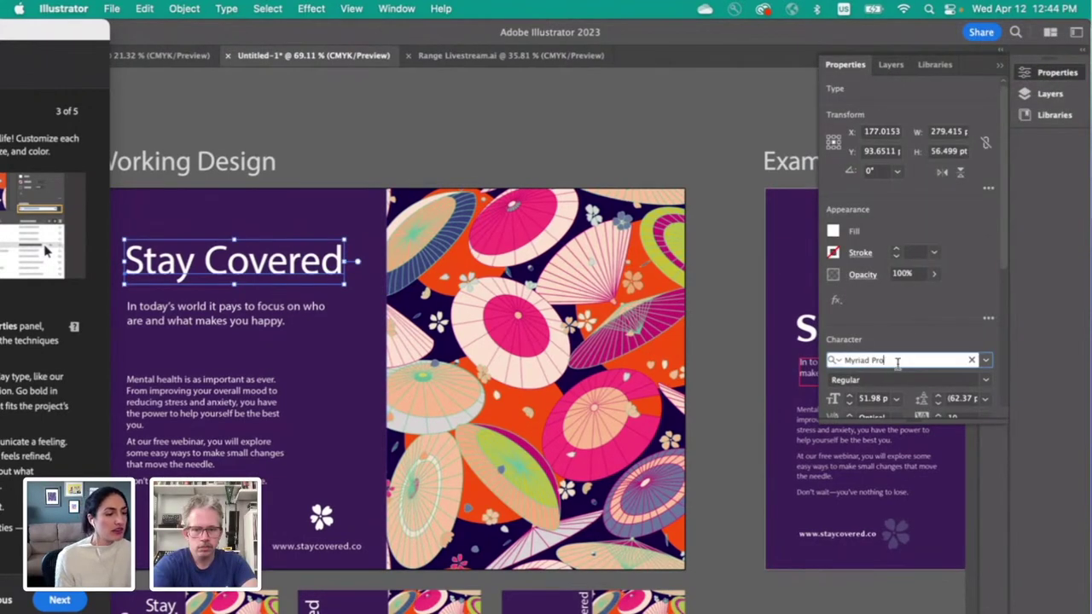
text(laca)
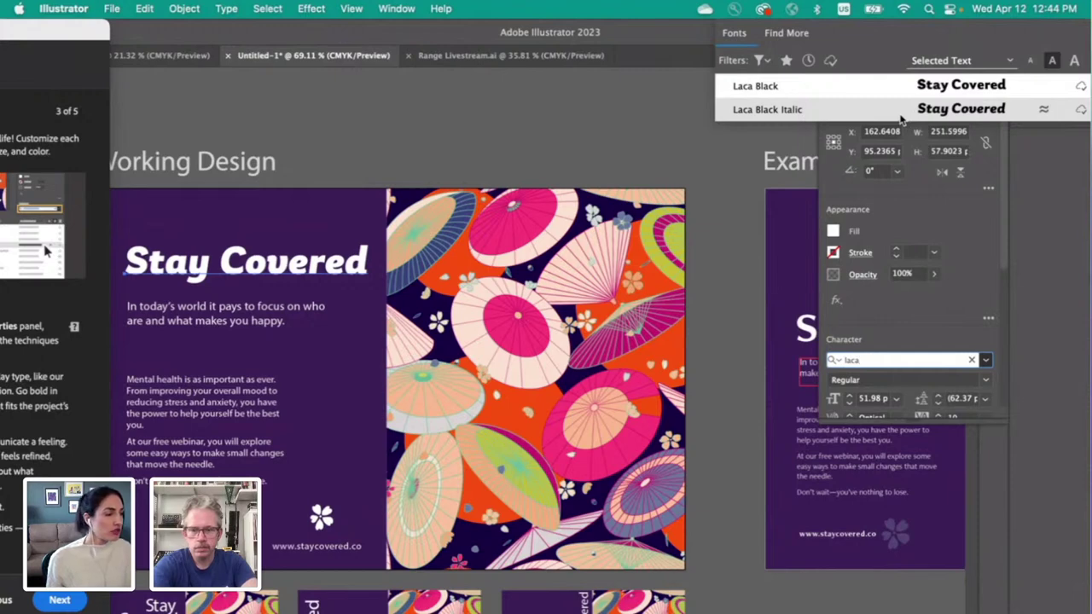
click(900, 114)
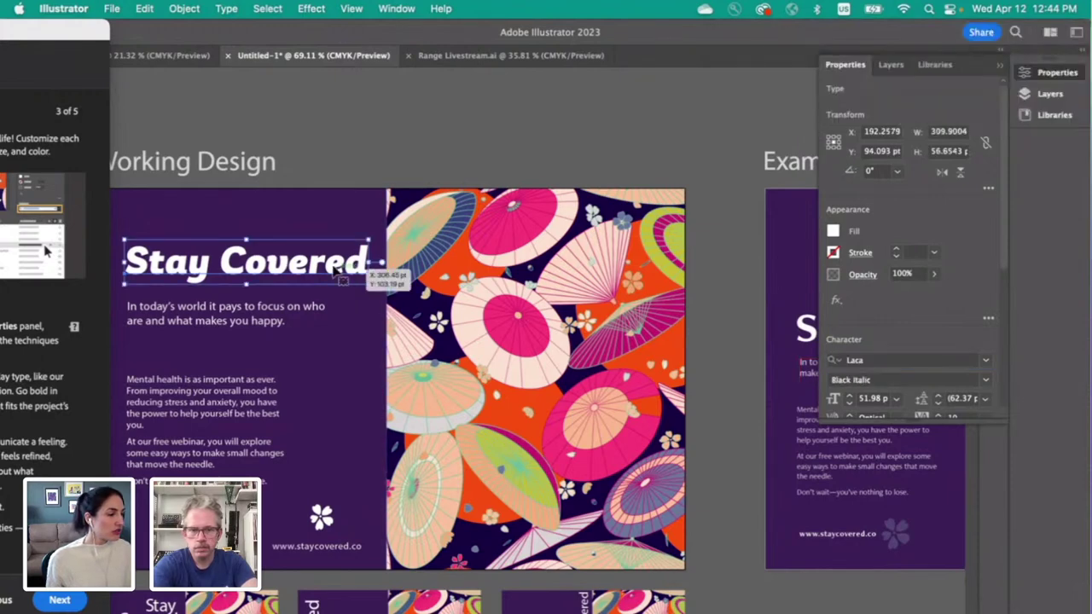
drag(57, 36, 1033, 34)
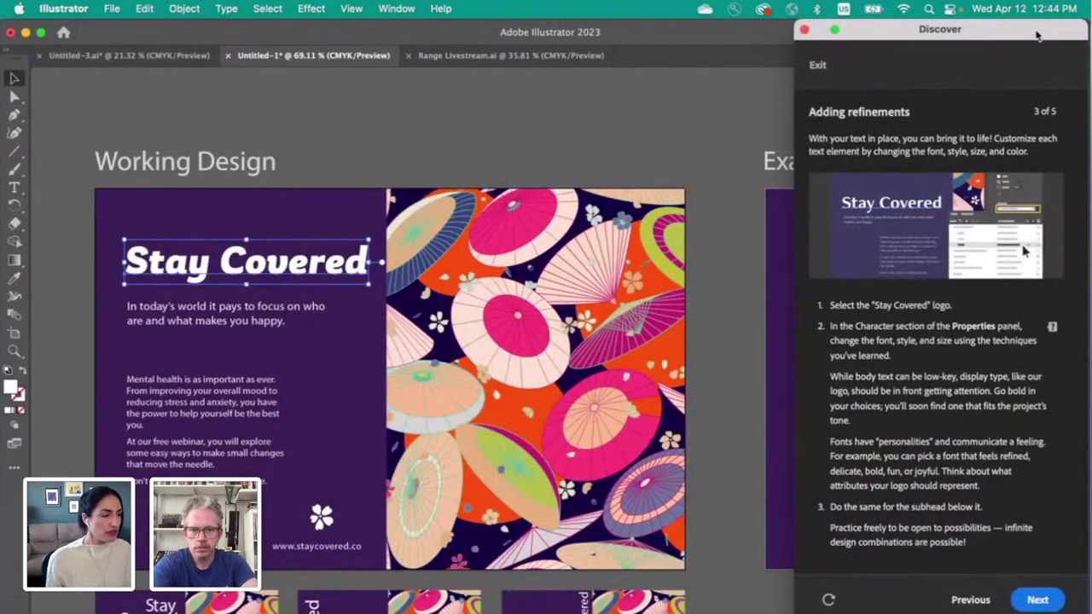
Step: Zoom out and drag a copy of the headline onto the pasteboard left of the artboard
click(210, 268)
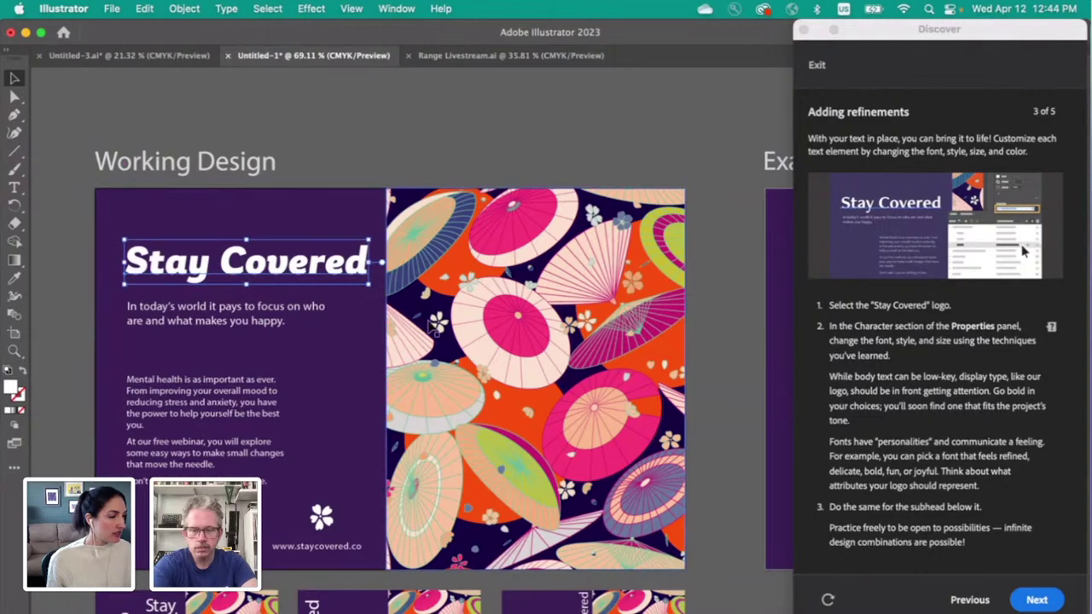
scroll(431, 329, down, 3)
scroll(428, 332, left, 3)
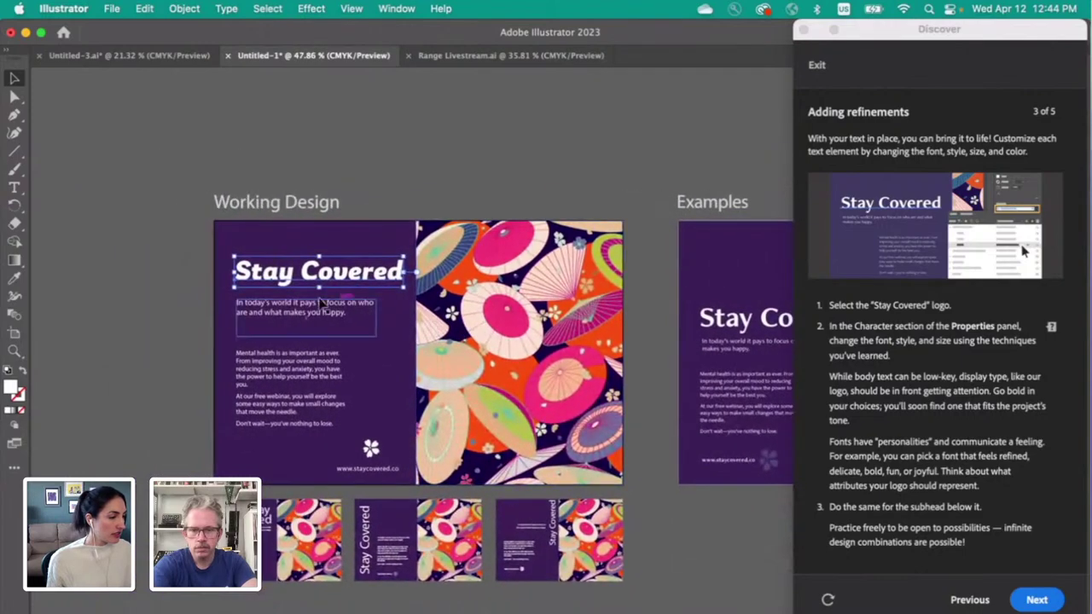
scroll(205, 281, left, 2)
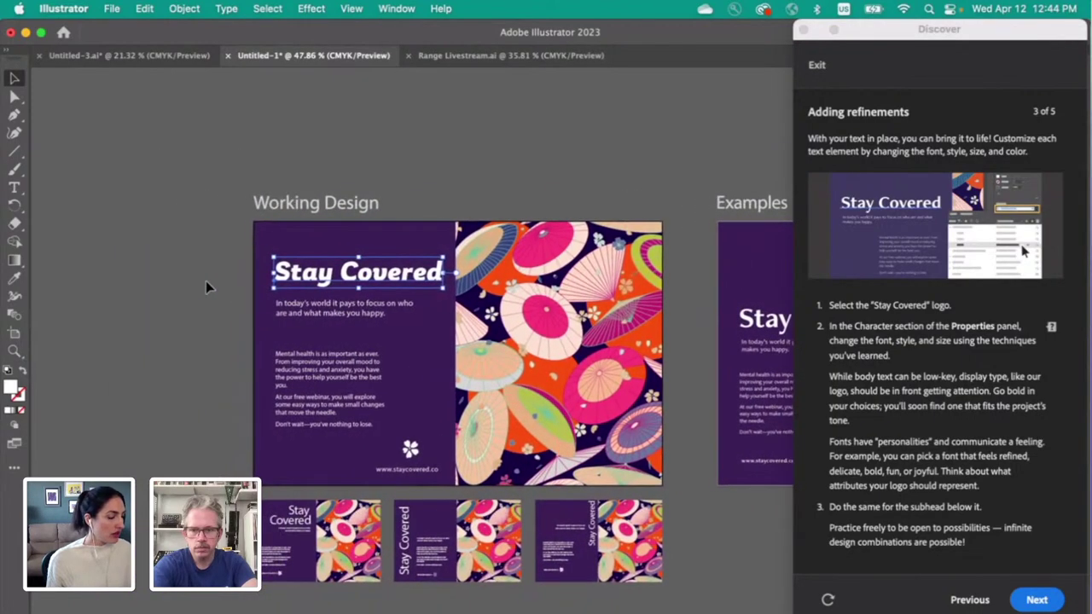
drag(339, 269, 134, 253)
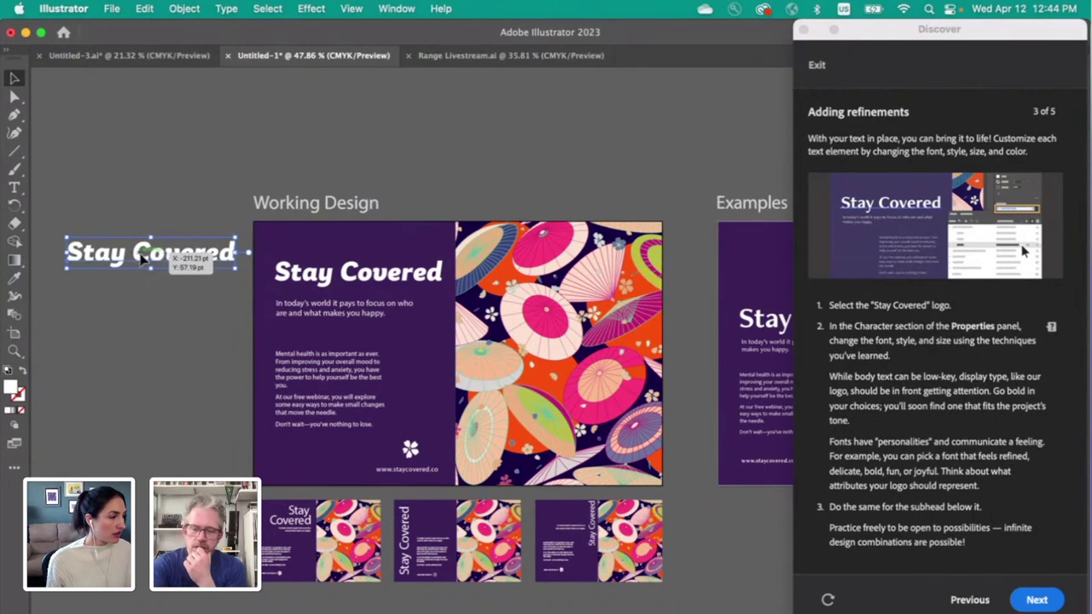
Step: Duplicate the copy downward twice, then select the headline letters after the S
drag(143, 257, 147, 293)
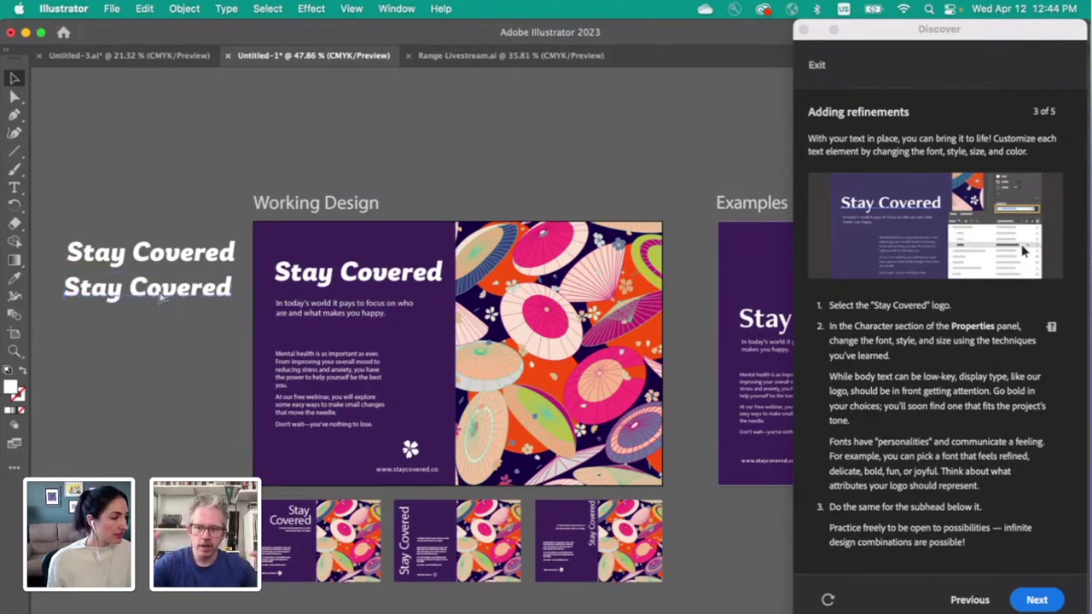
click(160, 295)
drag(162, 294, 163, 338)
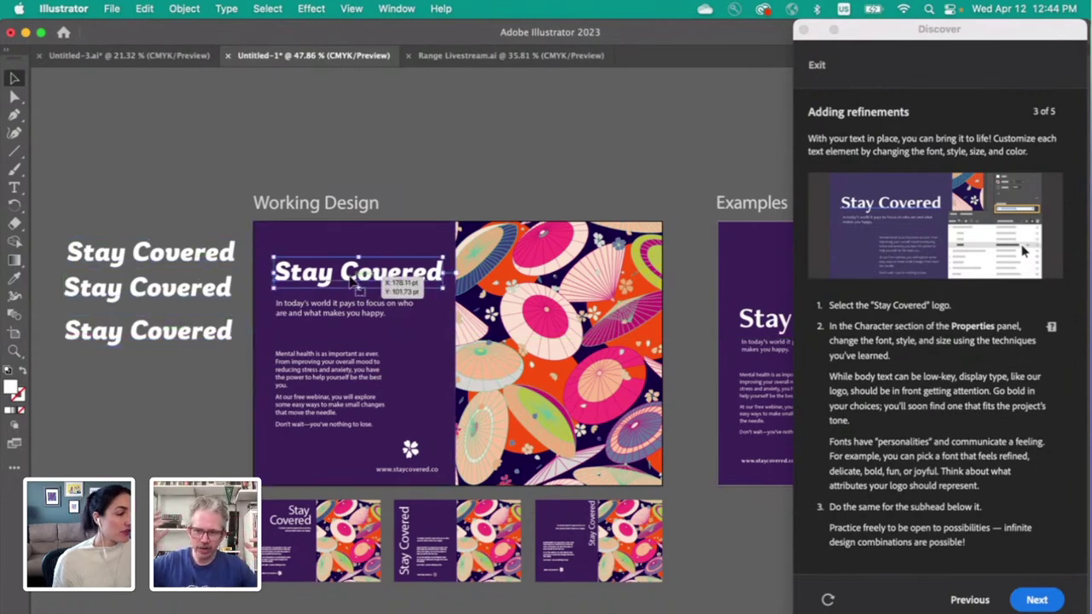
key(t)
drag(290, 271, 440, 271)
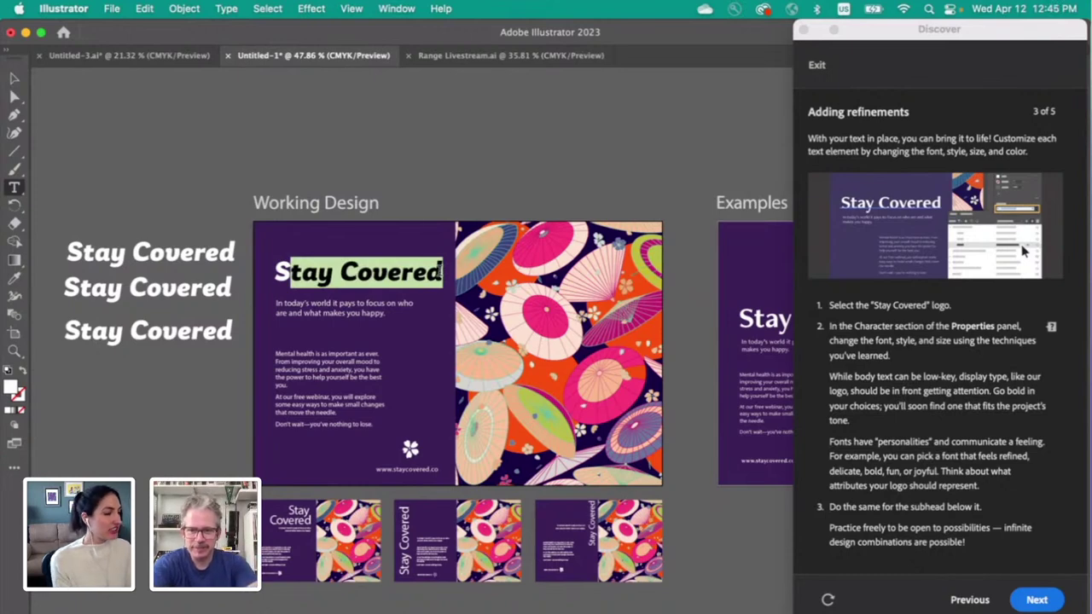
Step: Retype the selected letters as 'TAY COVERED' so the headline reads STAY COVERED
key(BackSpace)
text(TAY COVERED)
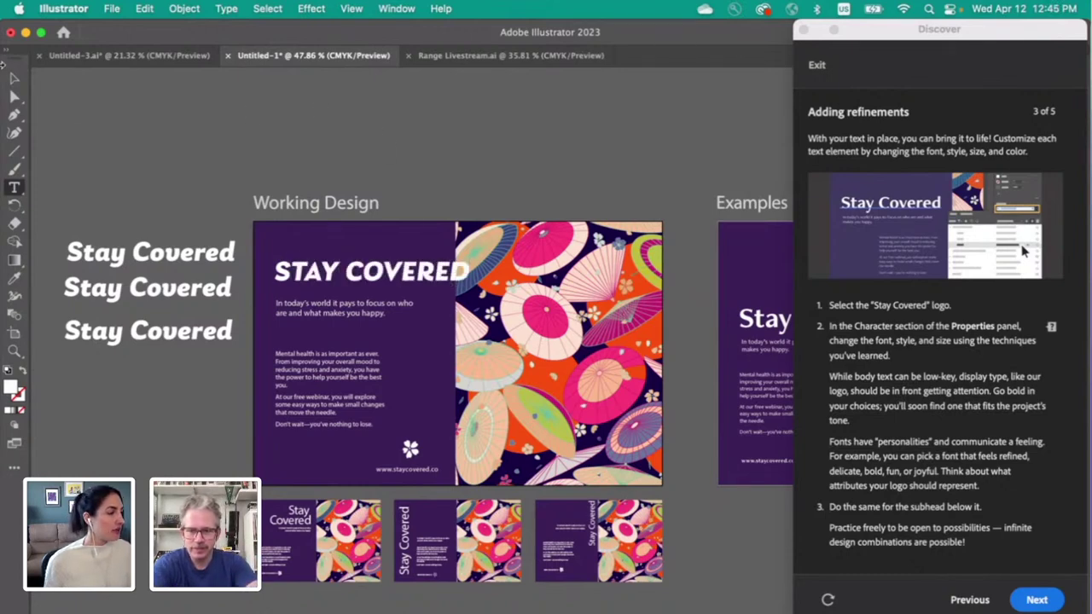
key(Escape)
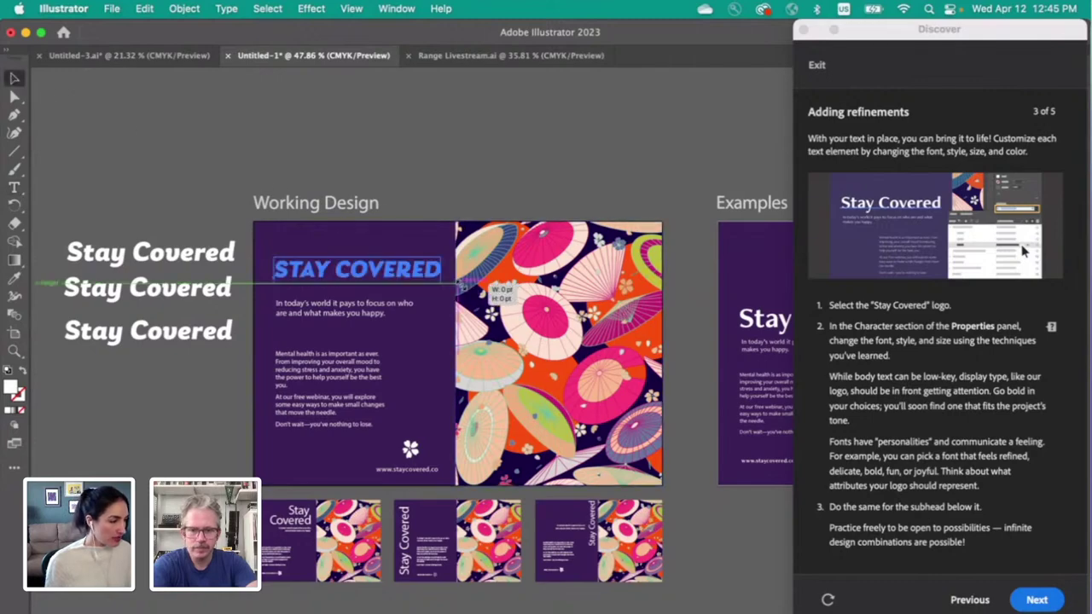
Step: Zoom in and inspect the glyph alternates for the A and Y in STAY COVERED
click(503, 295)
scroll(373, 221, up, 3)
scroll(373, 221, up, 1)
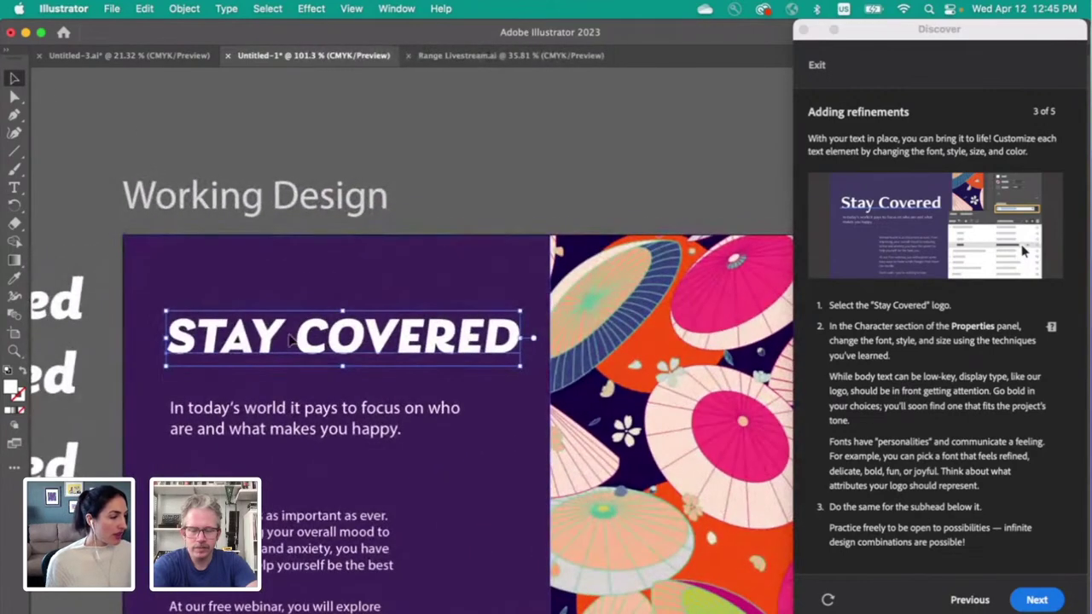
double_click(198, 335)
click(220, 334)
click(250, 338)
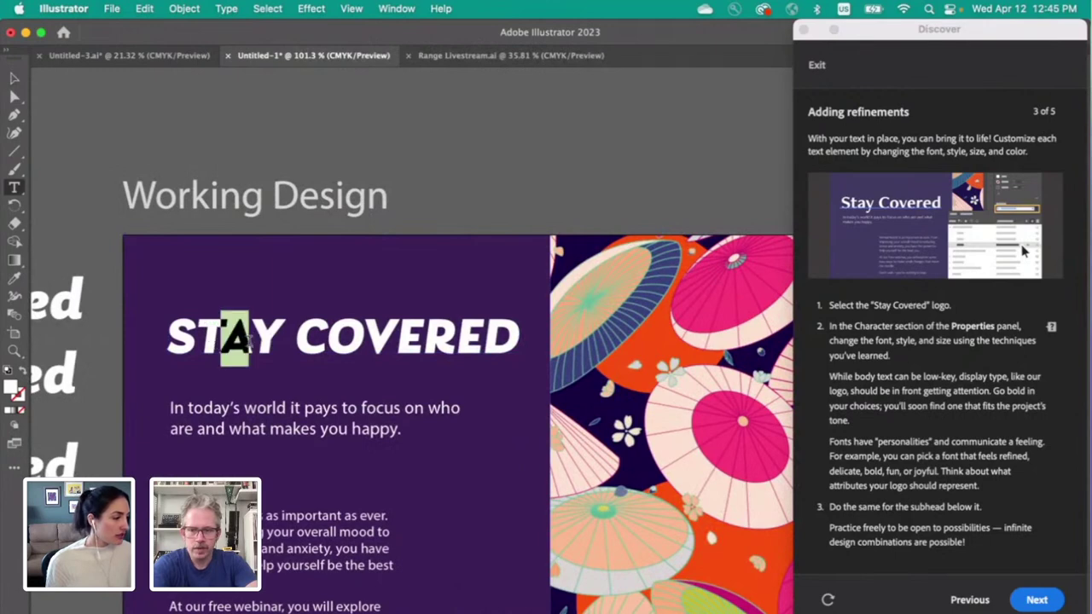
drag(251, 338, 281, 339)
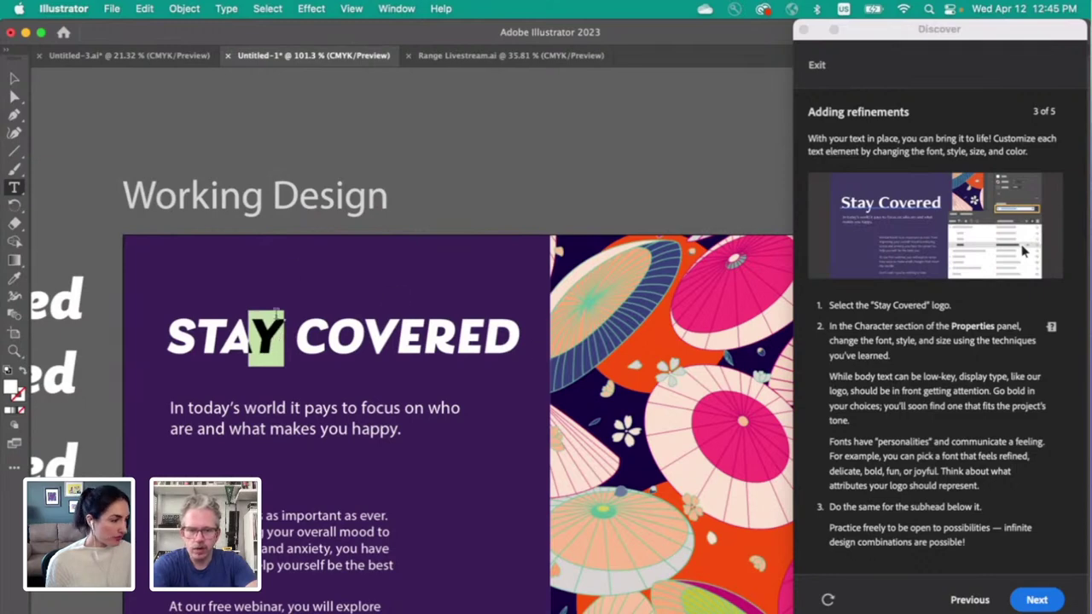
click(275, 327)
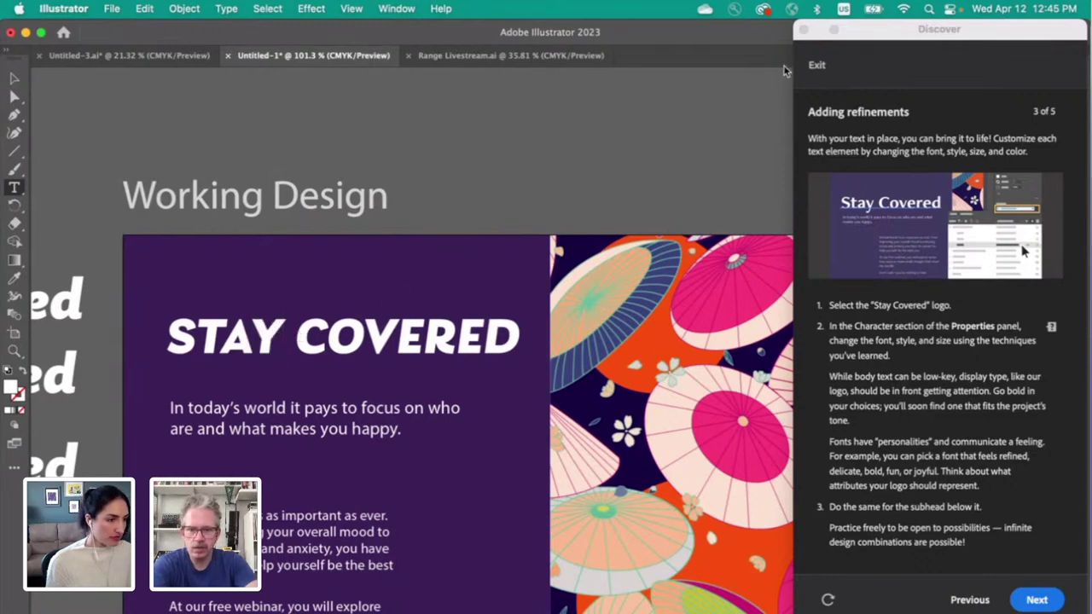
Step: Move the tutorial panel aside to reveal the heading's Laca Black Italic settings
drag(891, 31, 3, 59)
scroll(427, 162, down, 3)
scroll(427, 163, left, 3)
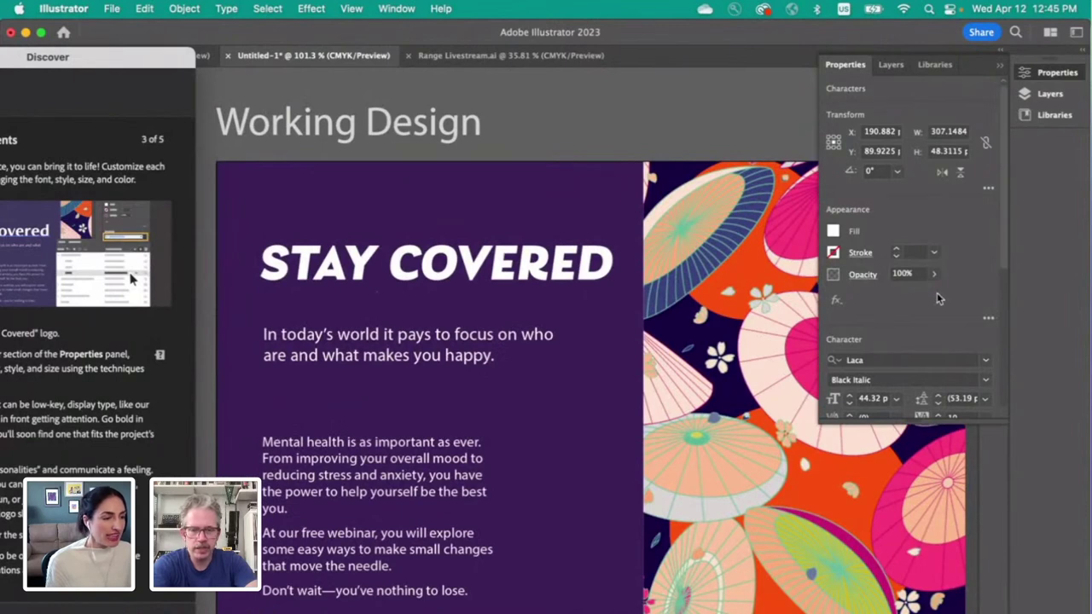
scroll(937, 298, down, 5)
scroll(936, 297, up, 5)
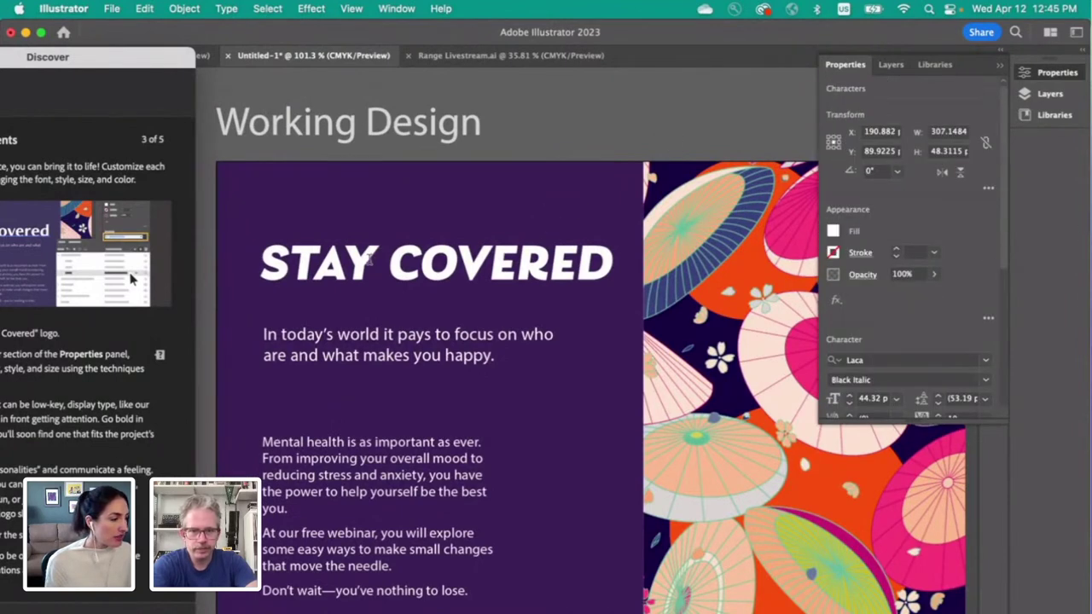
drag(126, 56, 189, 53)
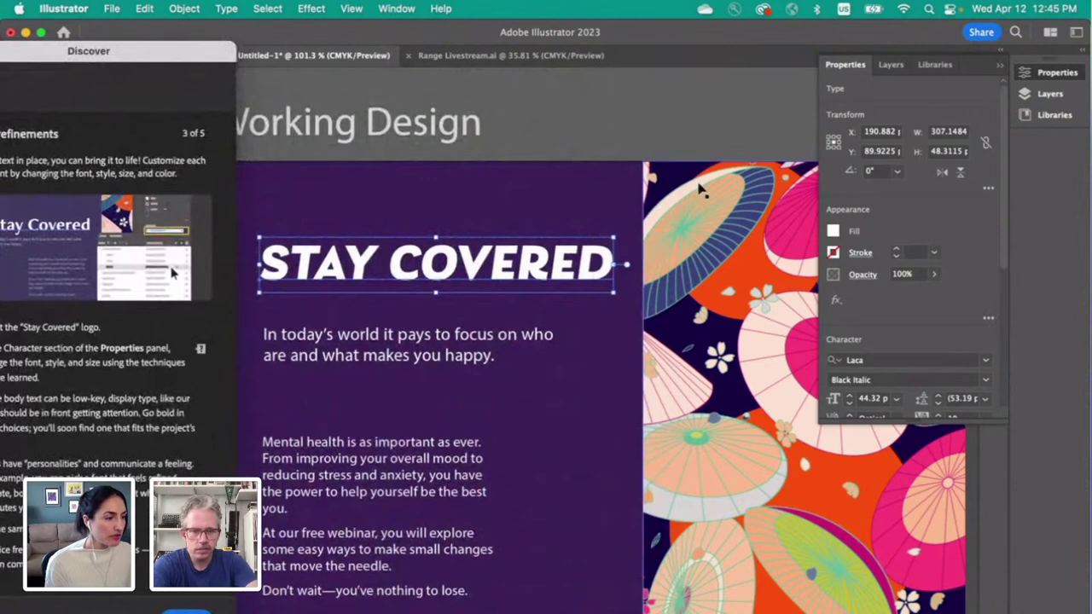
scroll(664, 209, left, 2)
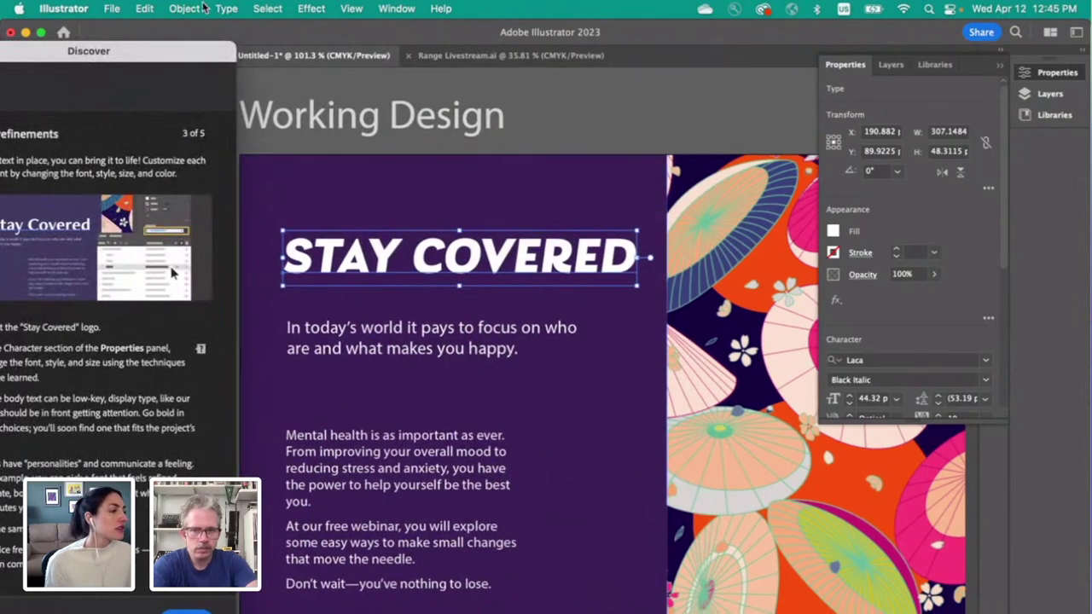
Step: Open the Glyphs panel and enlarge it to browse the full Laca Black Italic character set
click(227, 9)
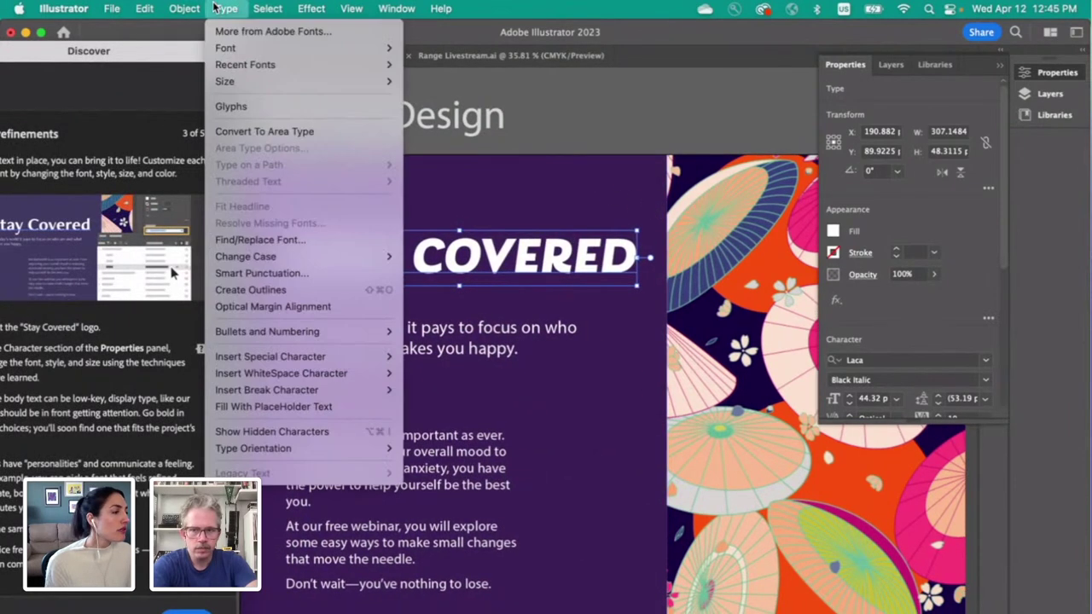
click(270, 106)
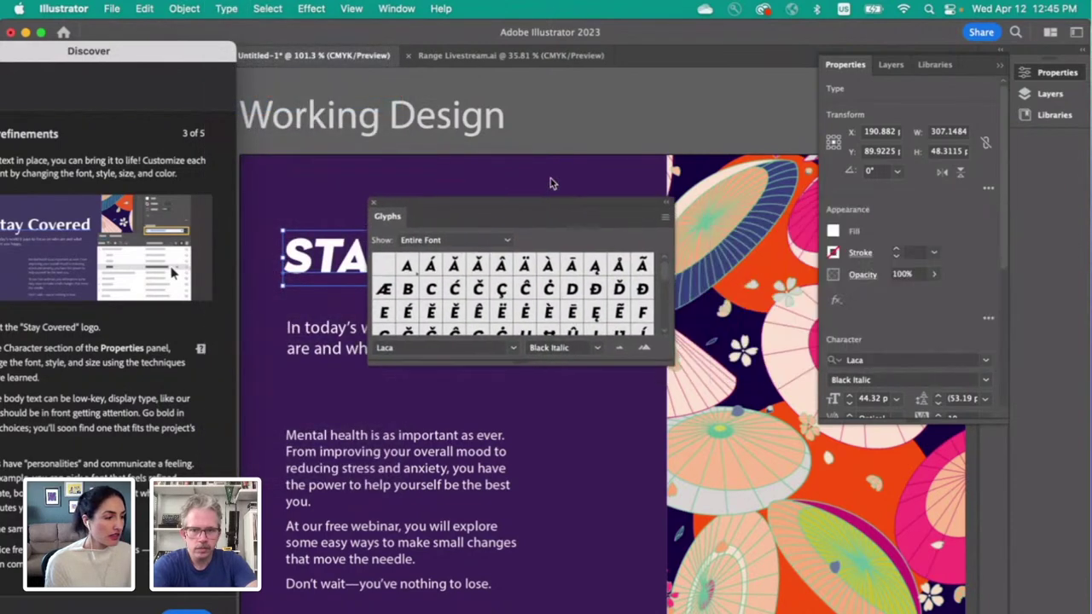
drag(709, 181, 720, 68)
scroll(759, 173, down, 3)
scroll(760, 173, down, 10)
scroll(760, 173, up, 1)
scroll(760, 173, up, 8)
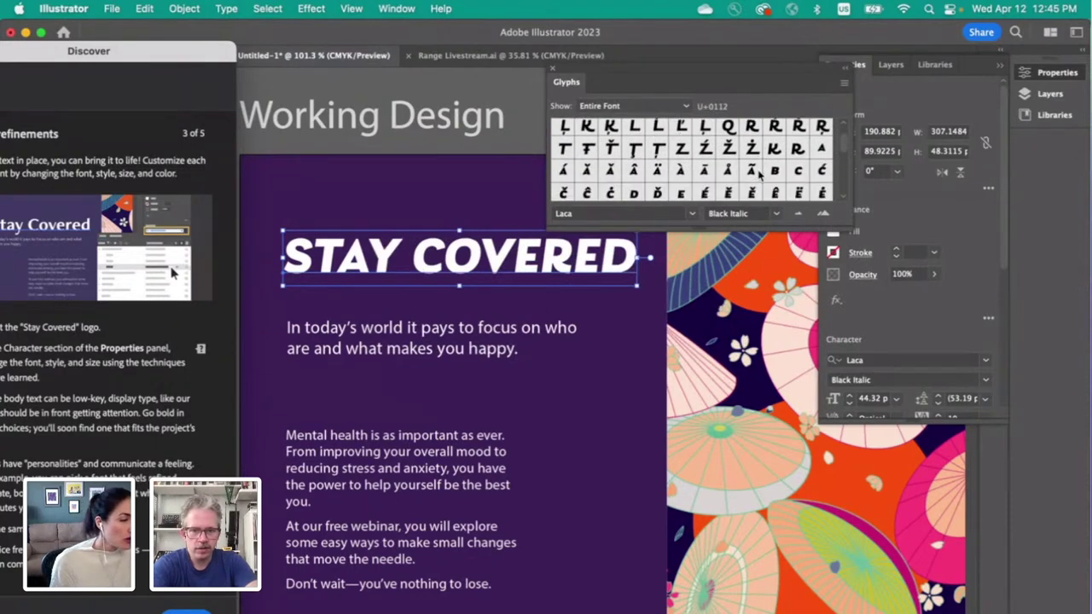
scroll(759, 173, down, 2)
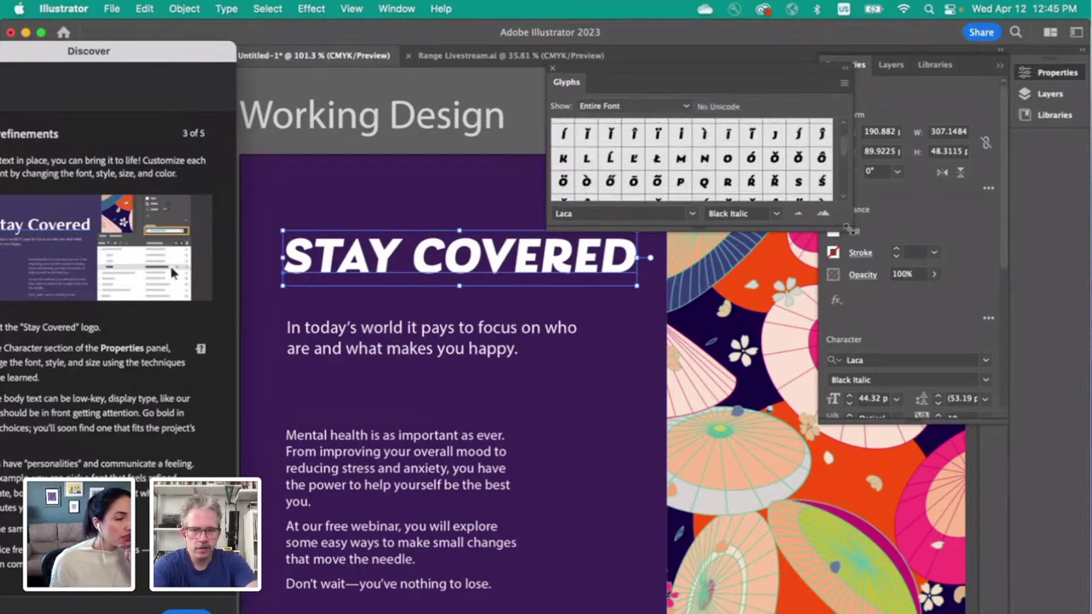
drag(846, 225, 962, 396)
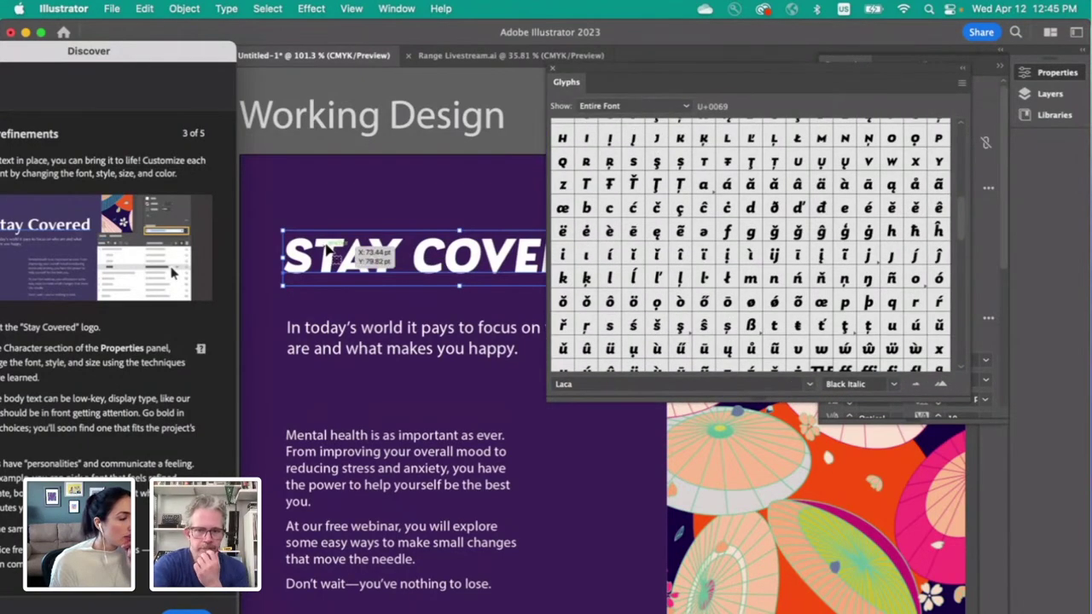
scroll(751, 238, down, 10)
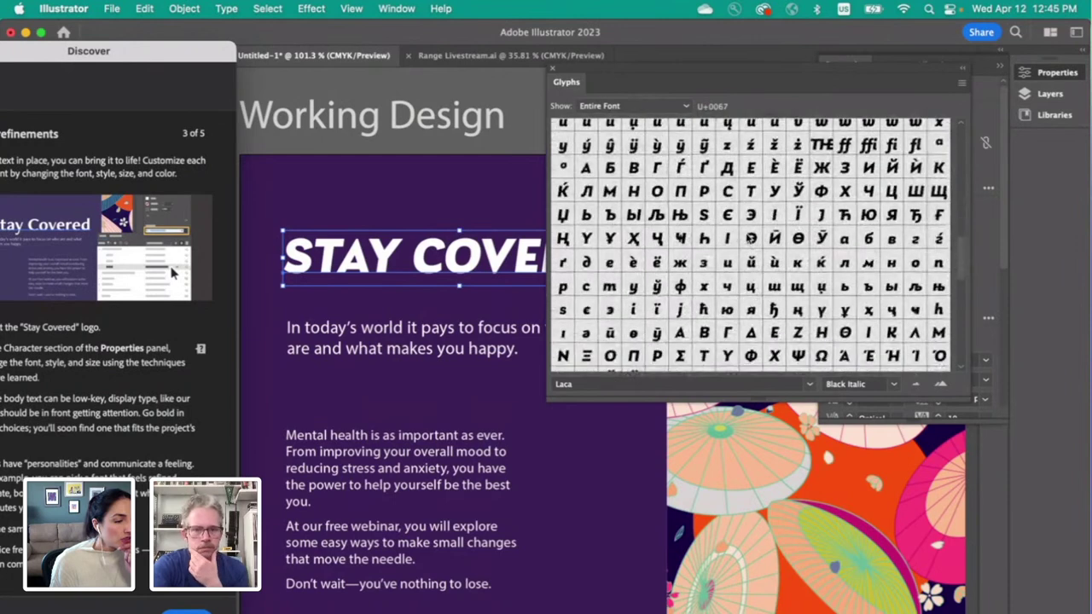
scroll(749, 240, down, 5)
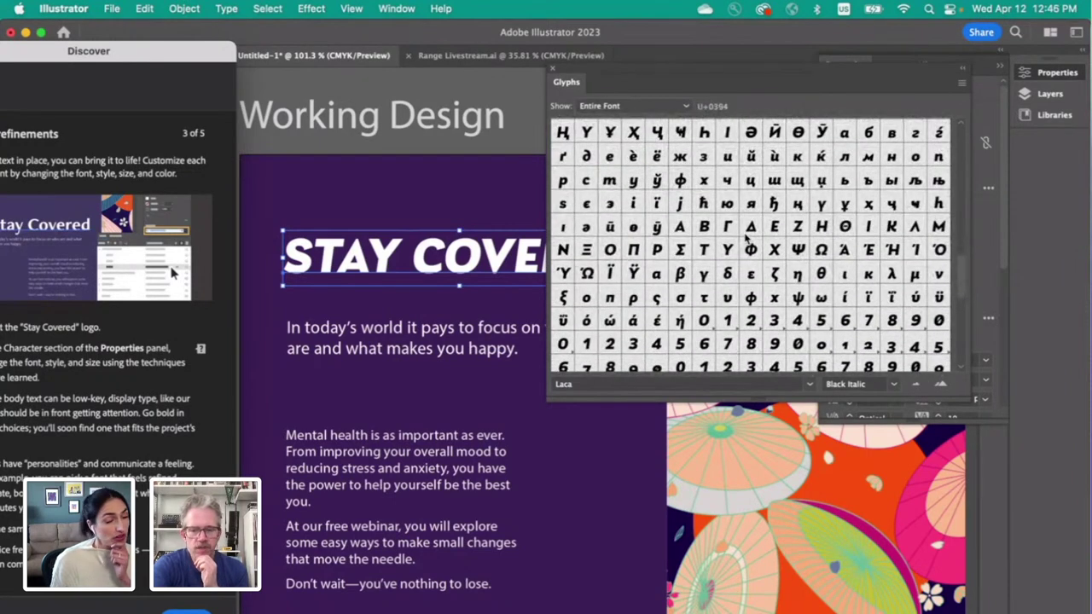
scroll(748, 240, down, 1)
scroll(748, 237, down, 10)
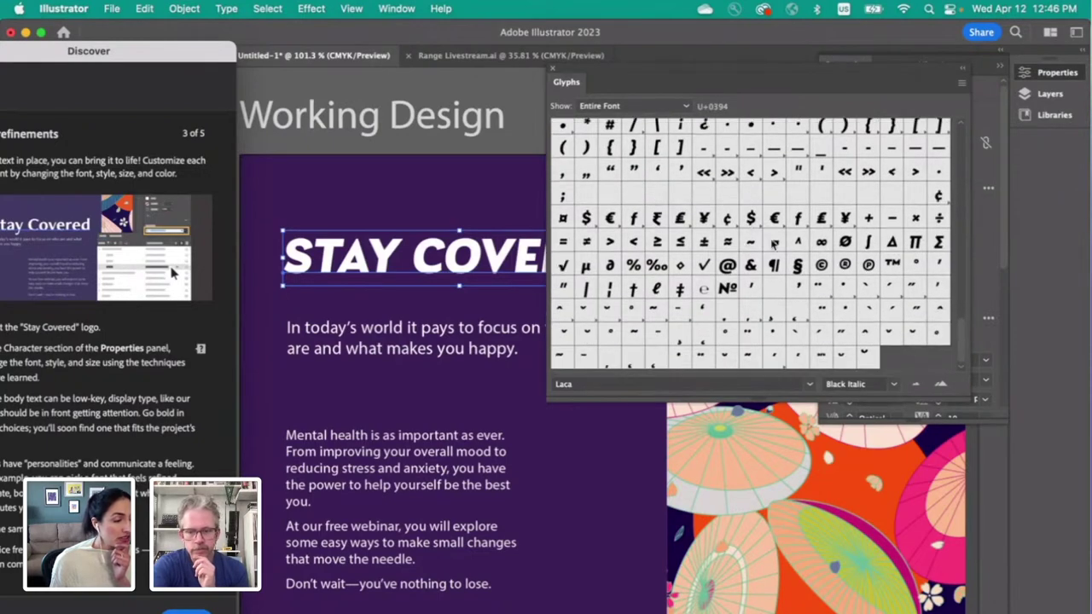
drag(961, 340, 963, 136)
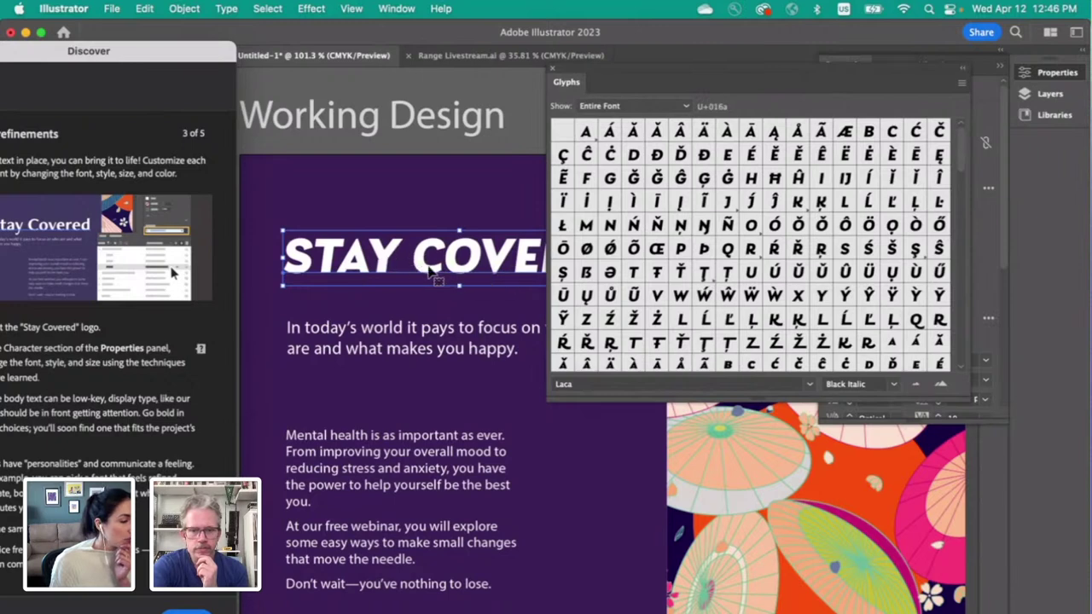
Step: Select the C in COVERED to view its alternates, then close the Glyphs panel unchanged
click(431, 266)
double_click(431, 266)
drag(413, 256, 441, 258)
click(444, 256)
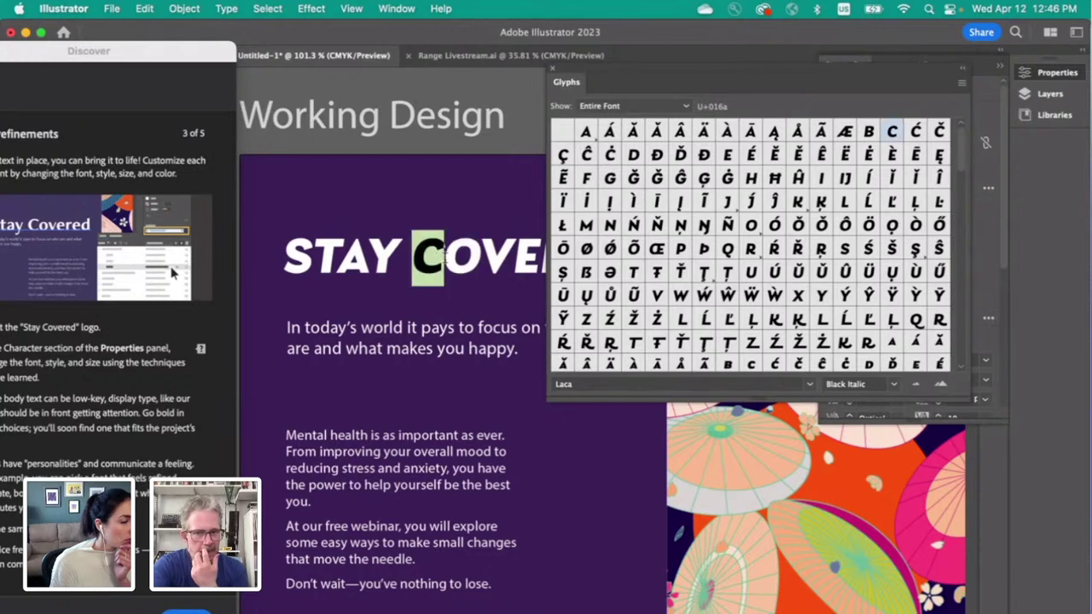
scroll(740, 256, down, 9)
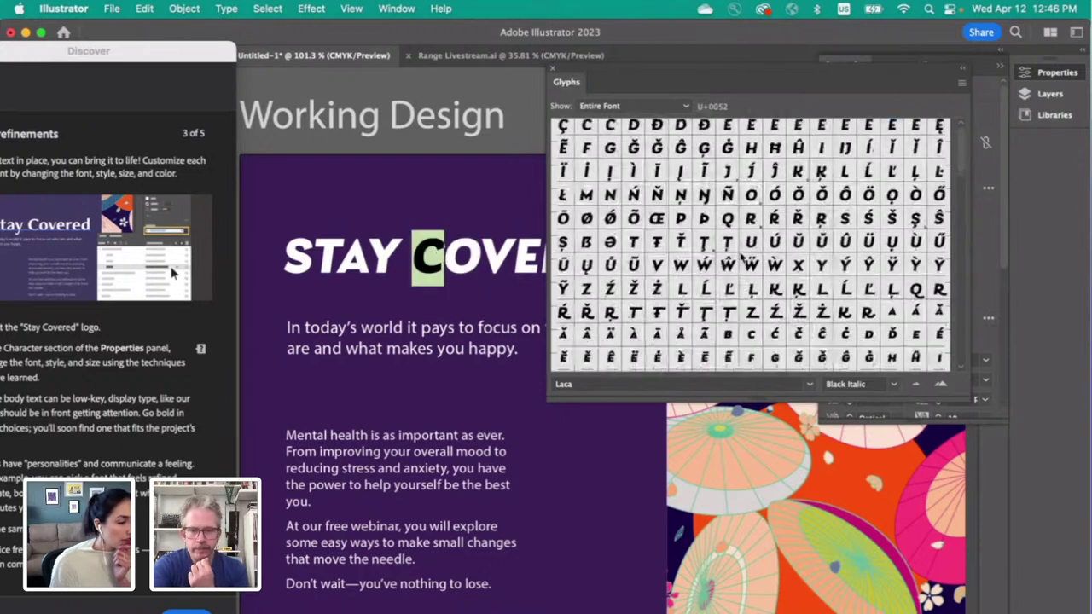
scroll(741, 255, down, 7)
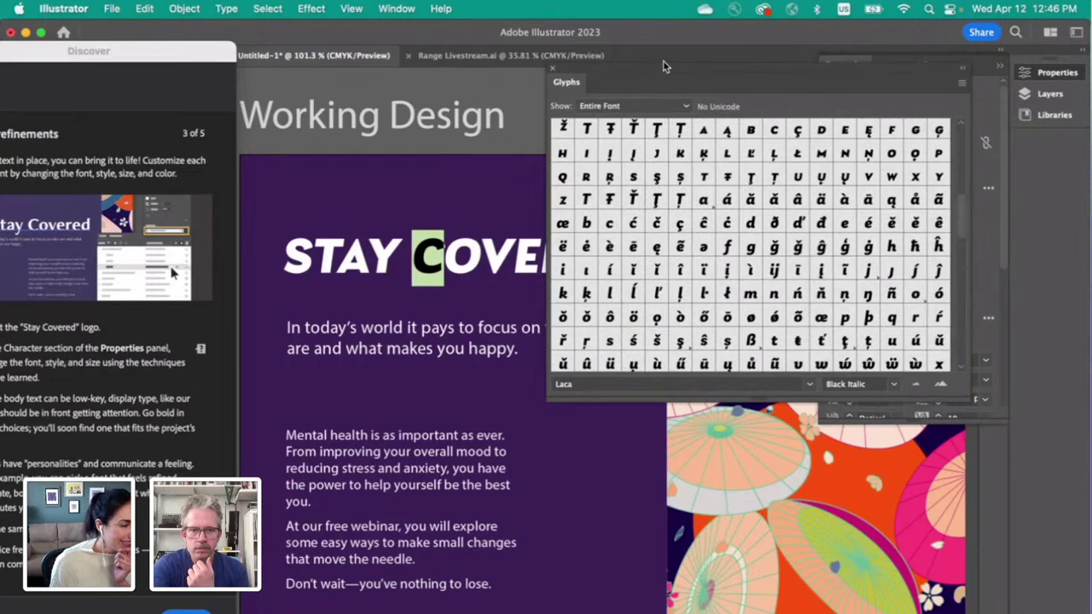
drag(660, 82, 723, 207)
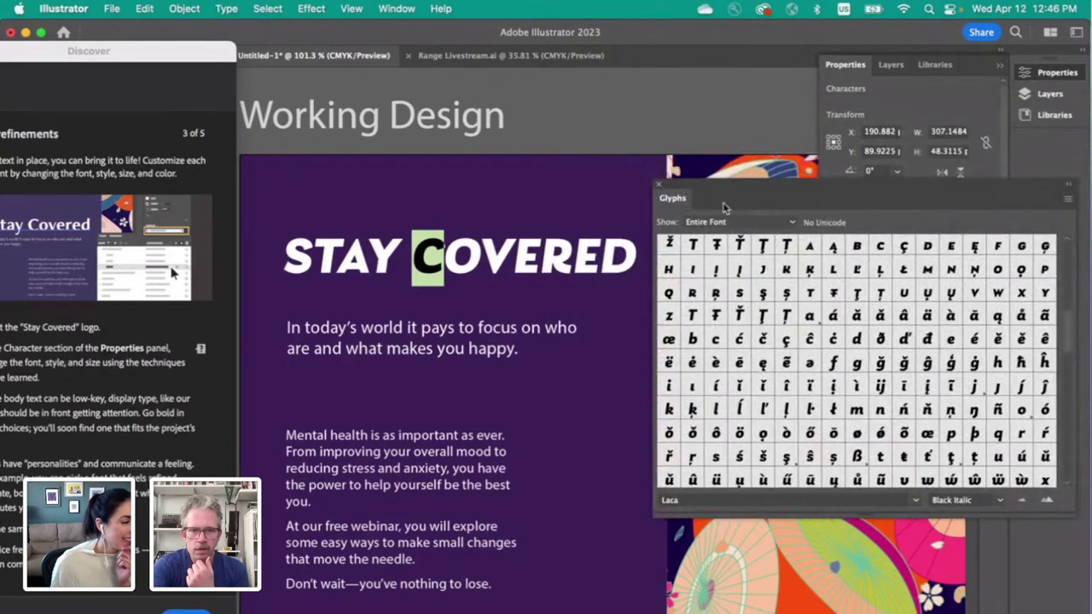
click(659, 187)
click(470, 262)
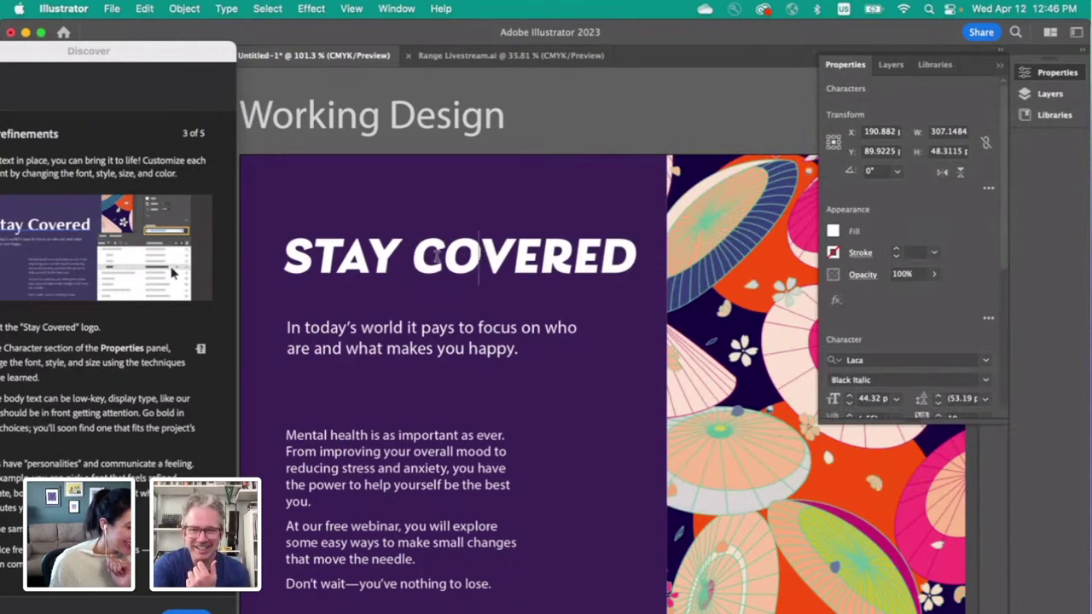
click(424, 255)
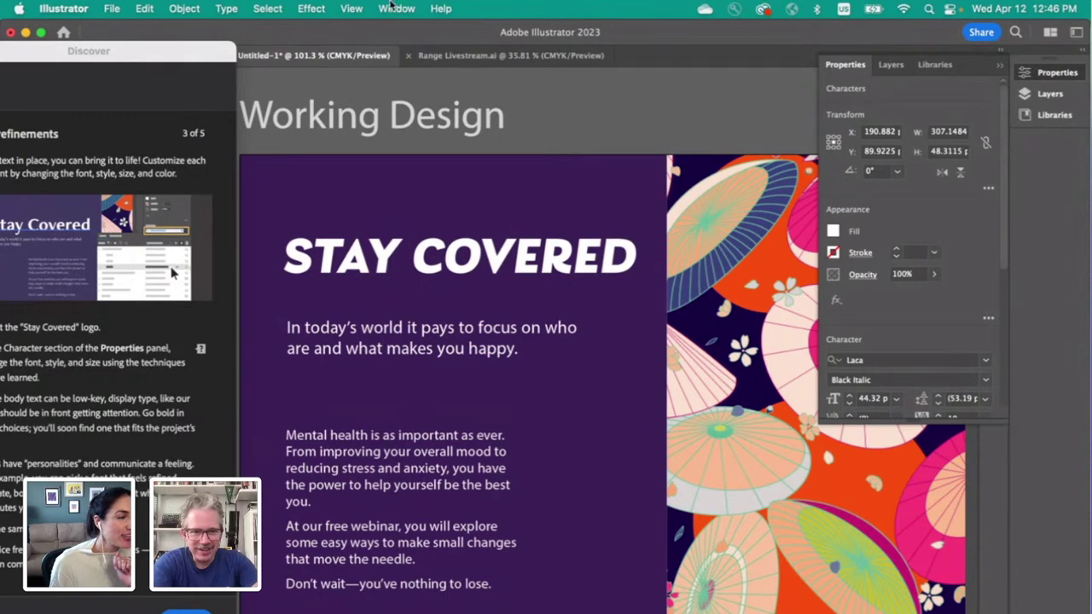
click(224, 8)
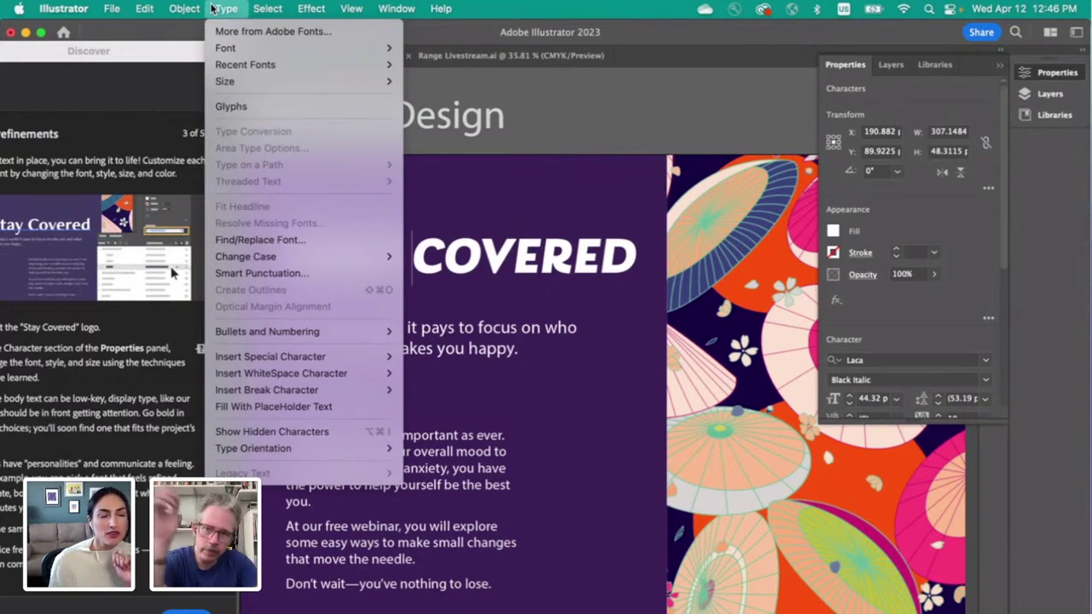
Step: Show the floating Character/Paragraph/OpenType panel via Window > Type > Paragraph and place it top right
mouse_move(398, 7)
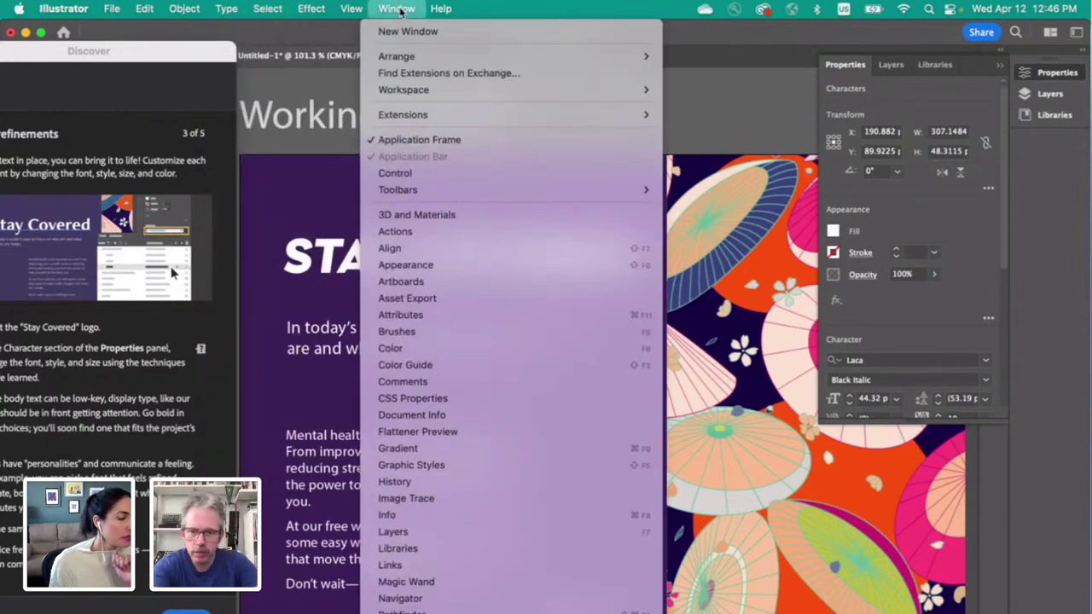
scroll(467, 402, down, 5)
scroll(466, 403, down, 5)
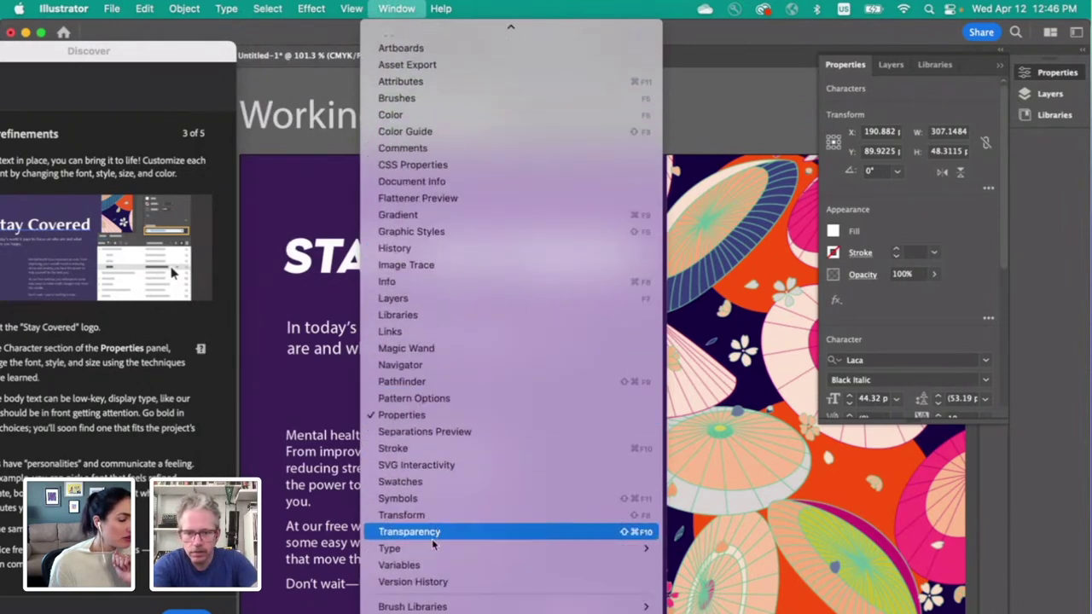
mouse_move(435, 551)
key(Escape)
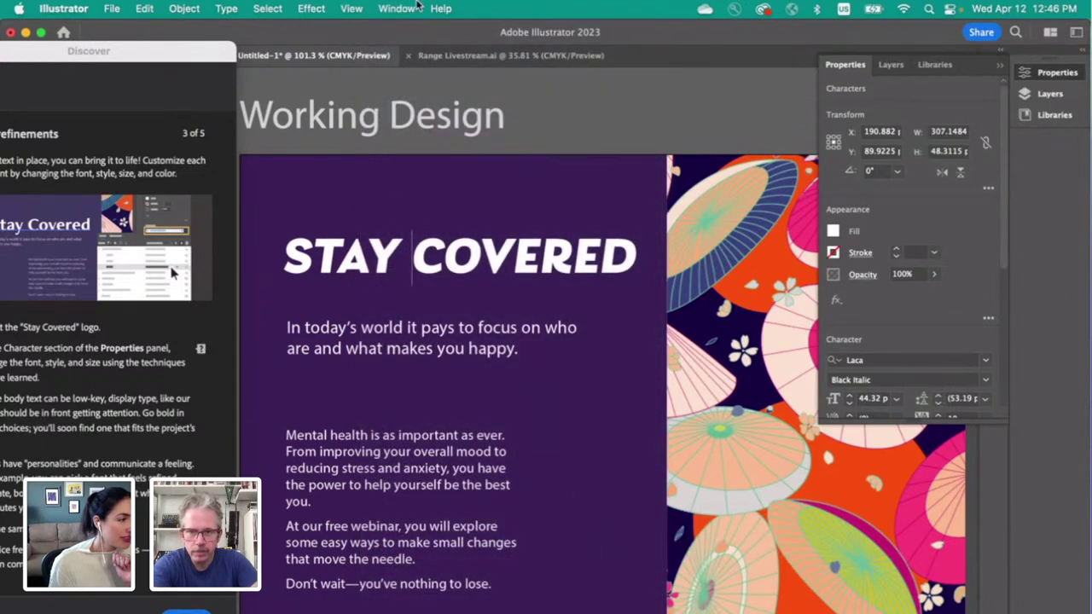
click(397, 9)
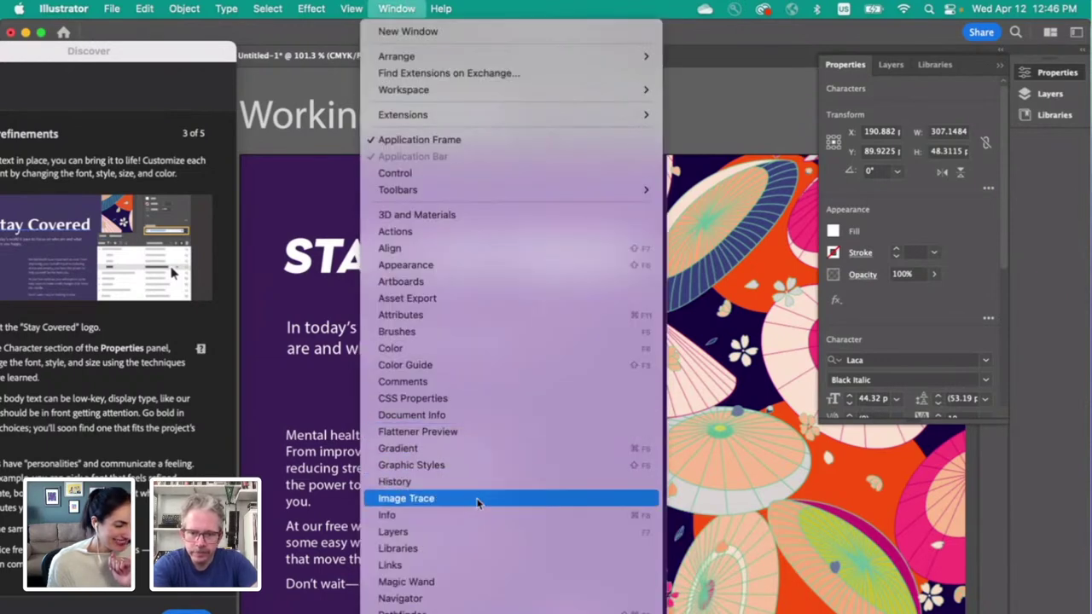
scroll(478, 503, down, 5)
scroll(478, 504, down, 3)
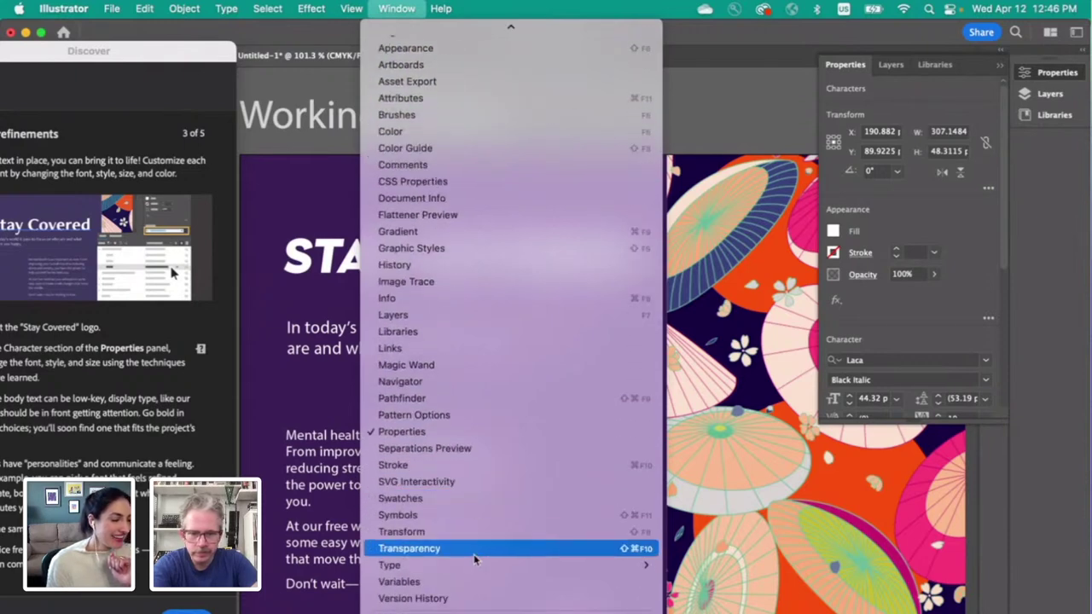
mouse_move(492, 567)
click(695, 591)
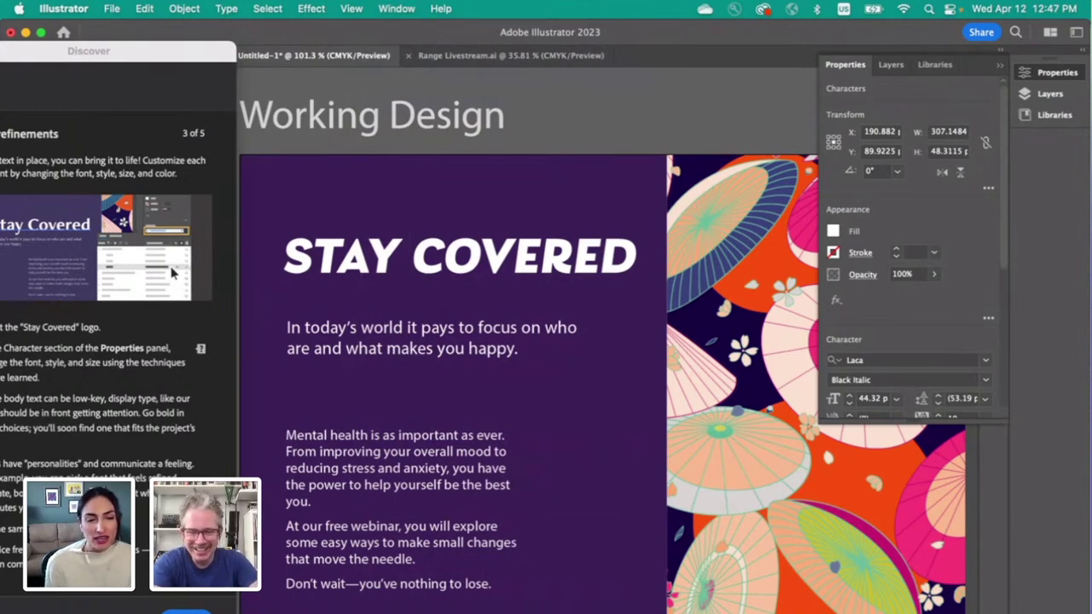
drag(512, 320, 761, 72)
Step: In the OpenType settings, turn on swash glyphs for the STAY COVERED headline
click(800, 86)
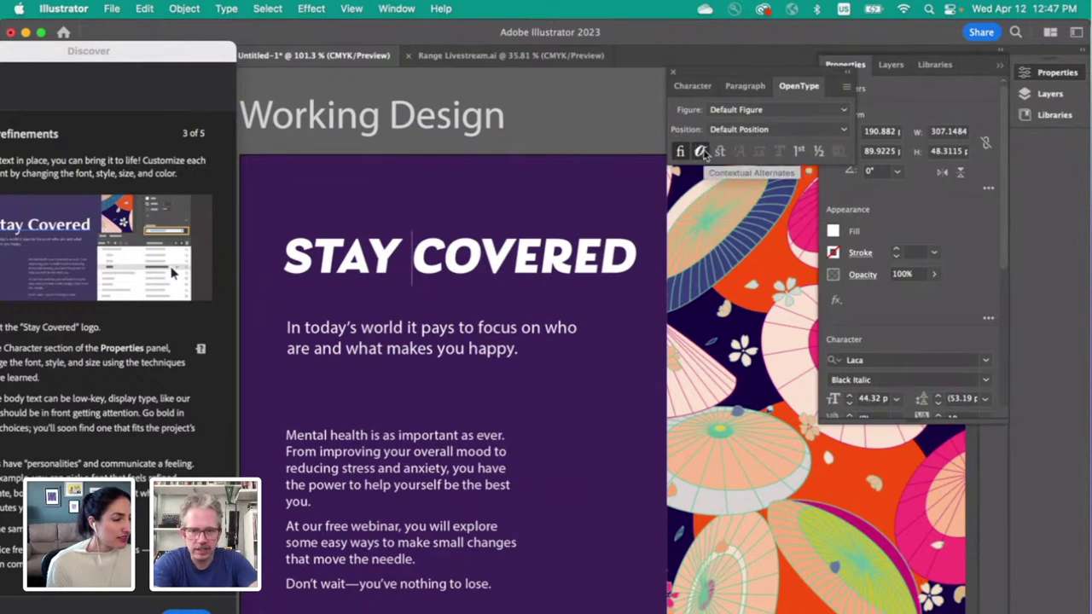
click(701, 152)
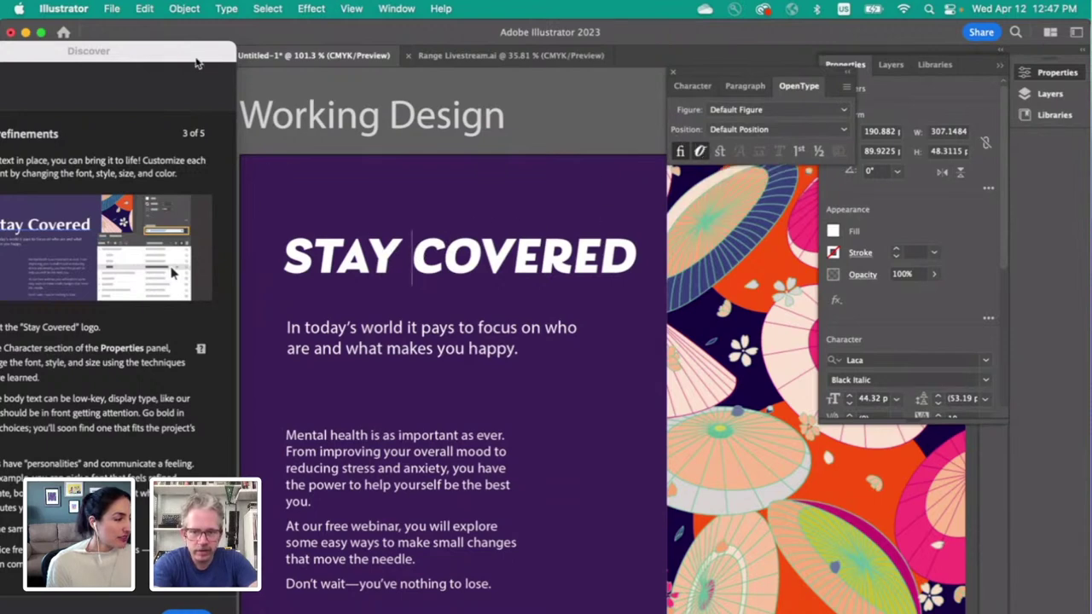
key(Left)
key(Left)
key(Left)
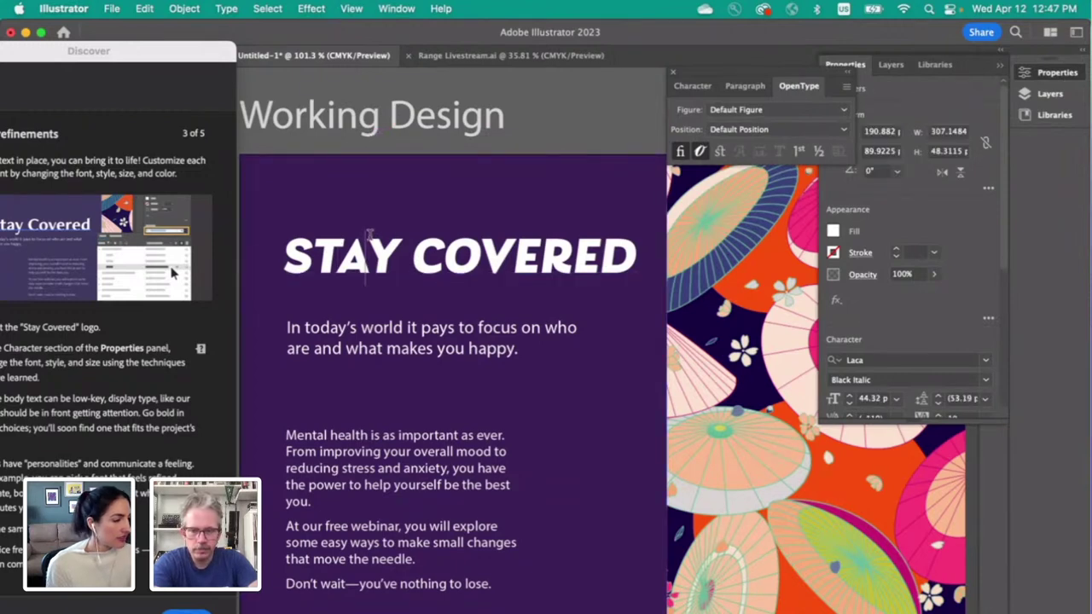
text(a)
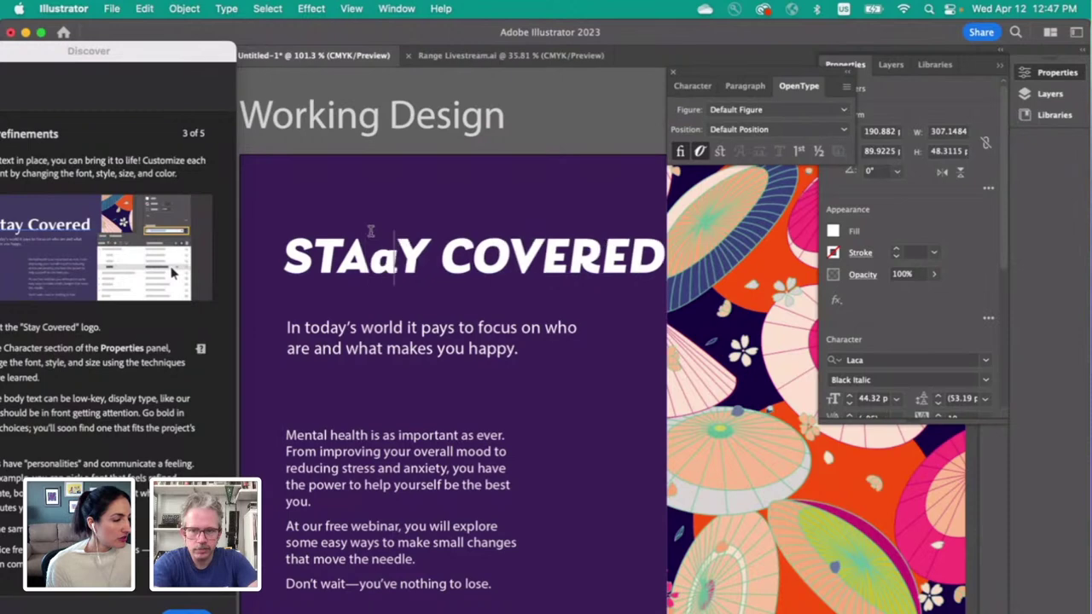
key(BackSpace)
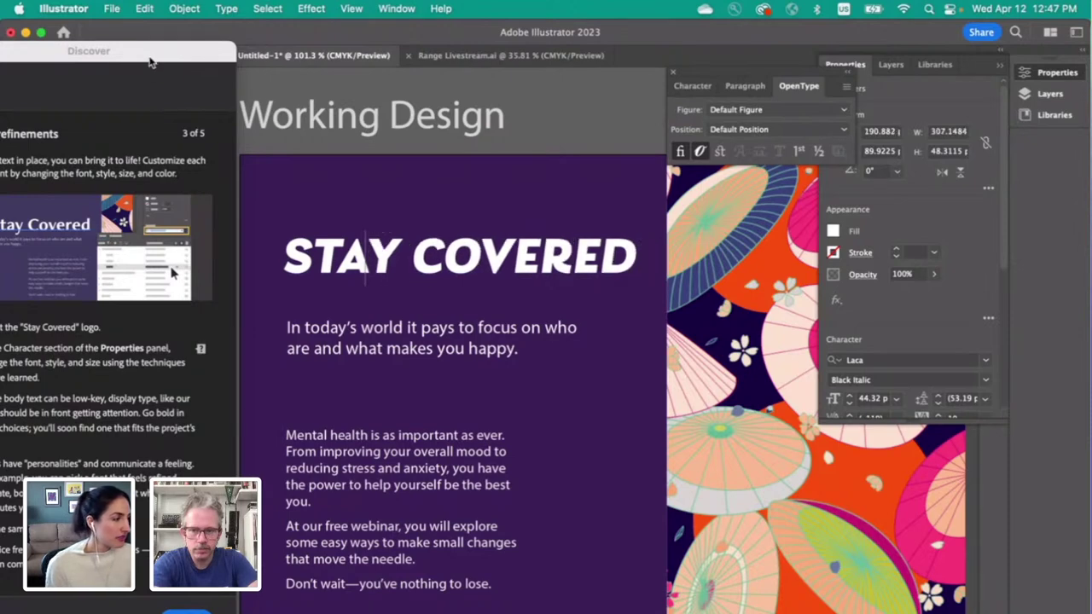
click(17, 76)
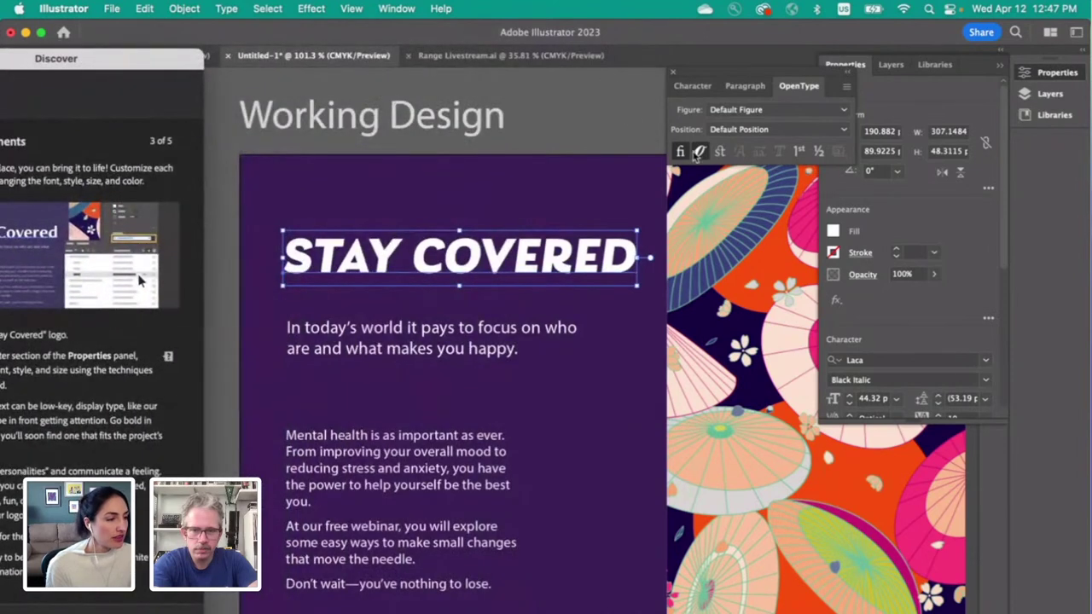
Step: Try standard ligatures and contextual alternates, ending with discretionary ligatures on for the headline
click(720, 152)
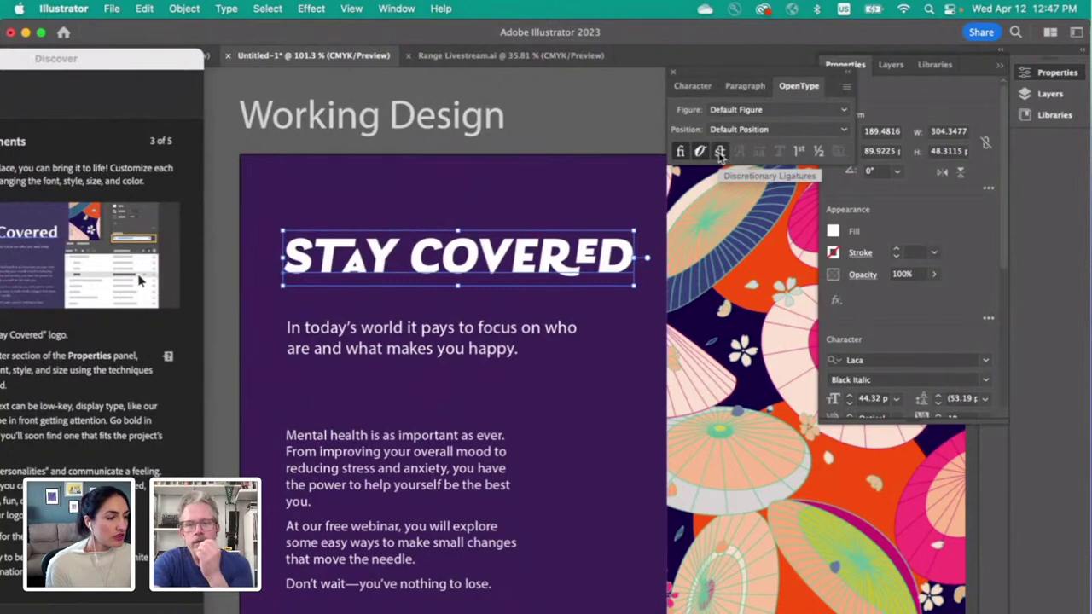
click(719, 152)
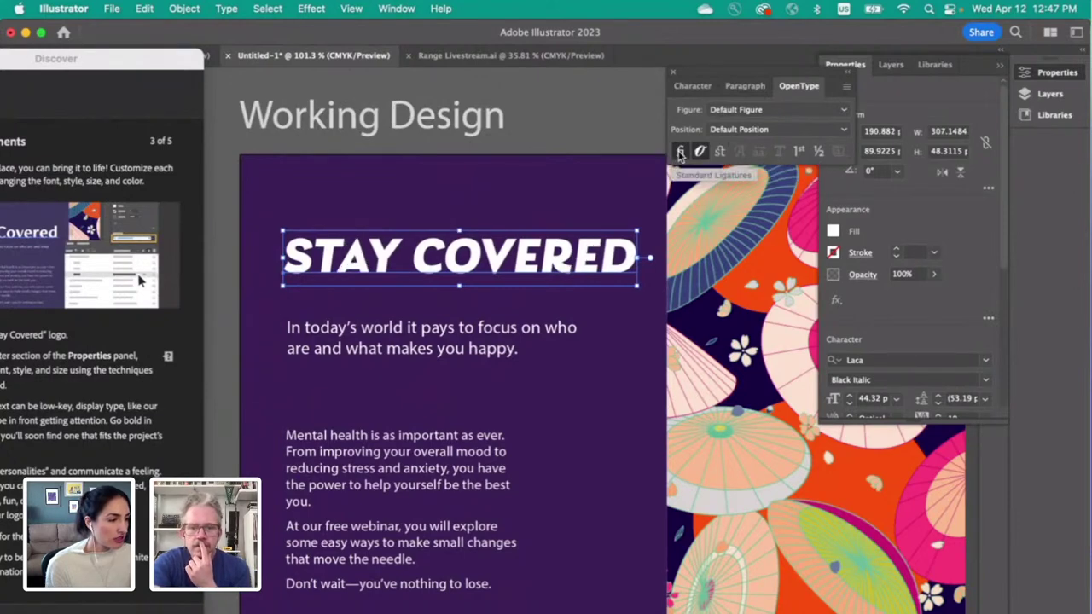
click(680, 152)
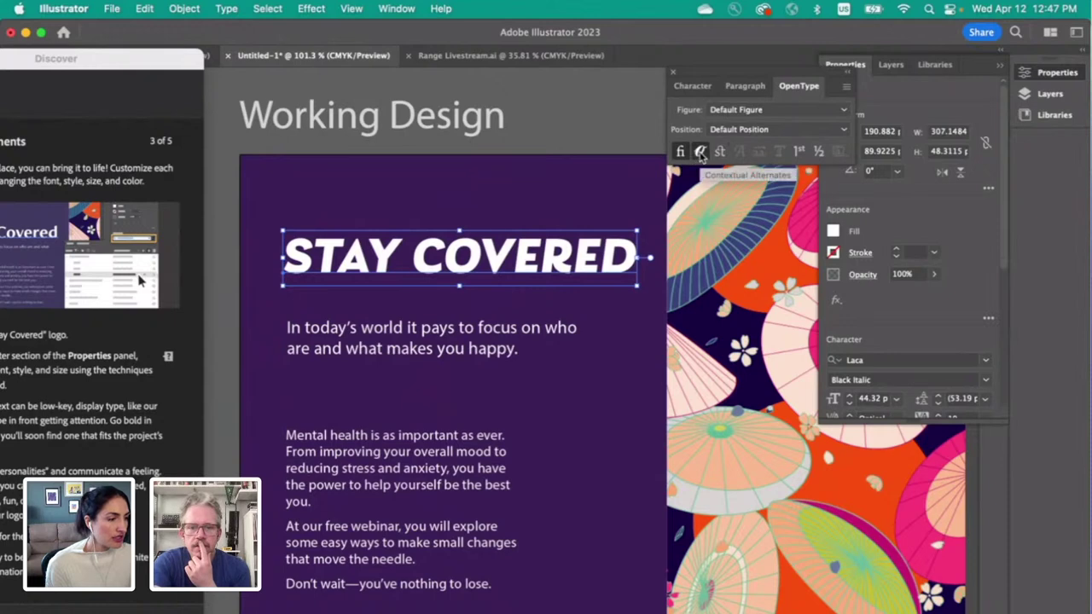
click(701, 154)
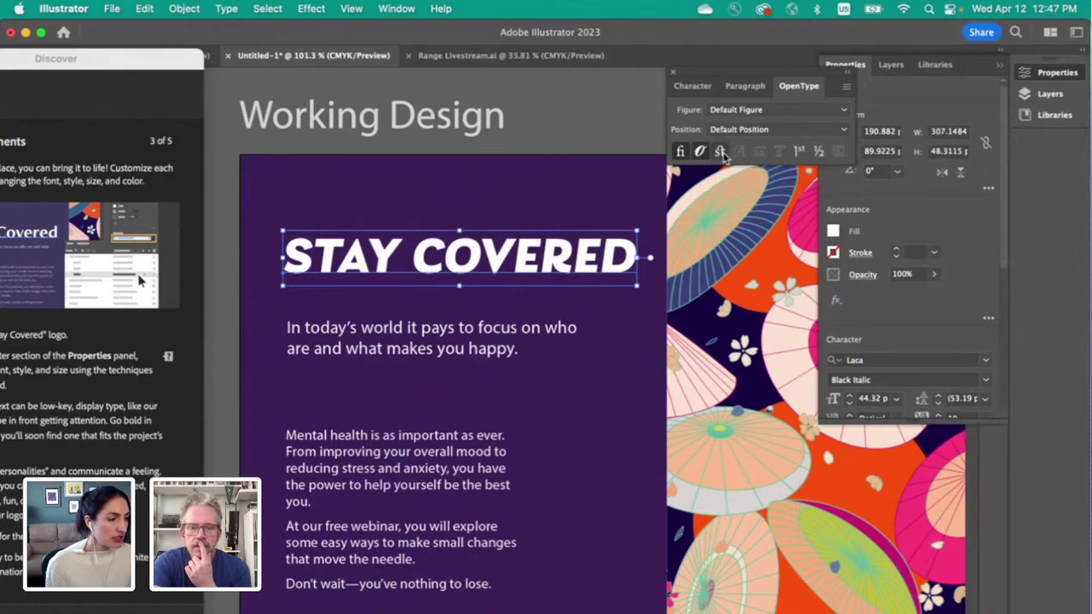
click(721, 152)
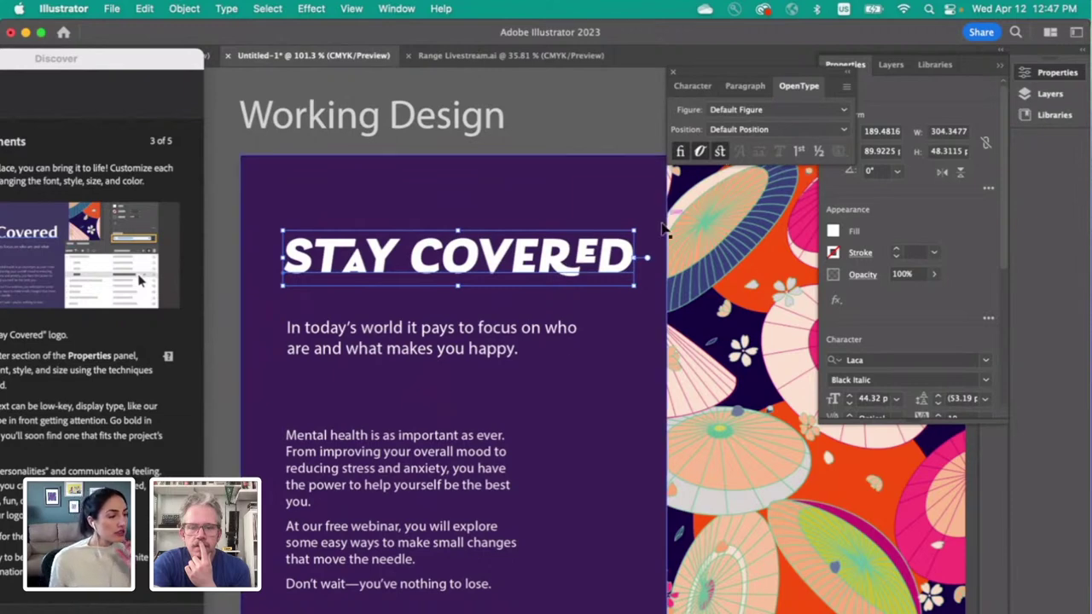
click(444, 403)
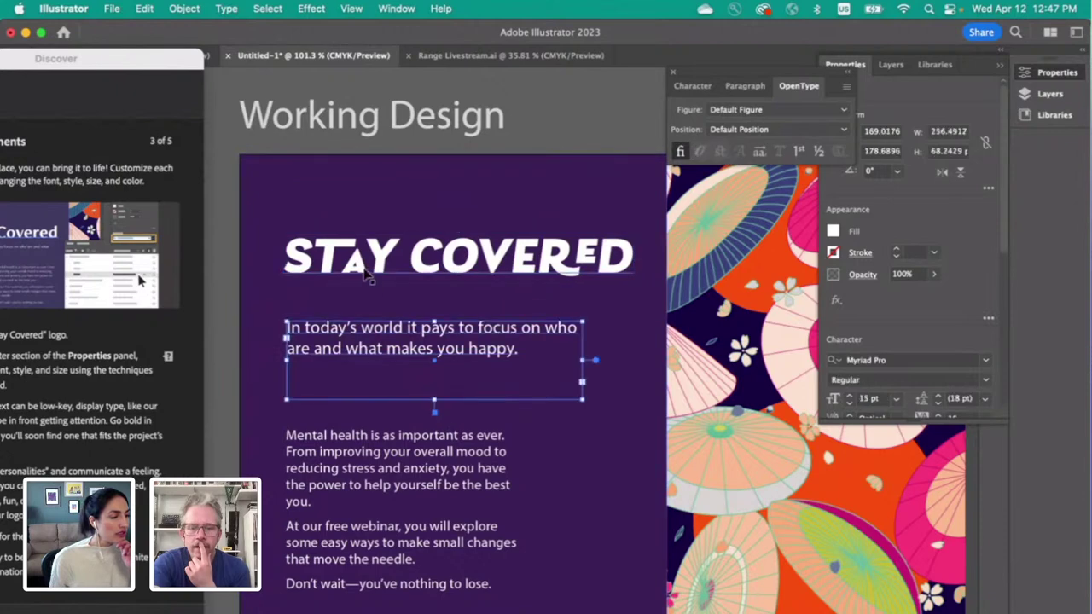
click(368, 260)
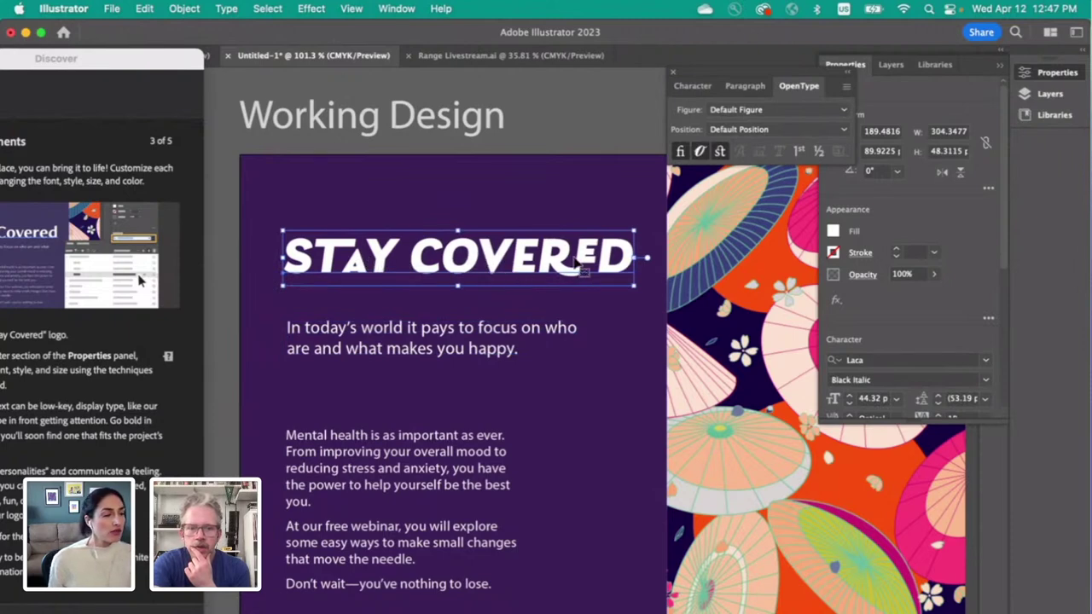
Step: Change the headline's font style from Laca Black Italic to Laca Black
click(986, 384)
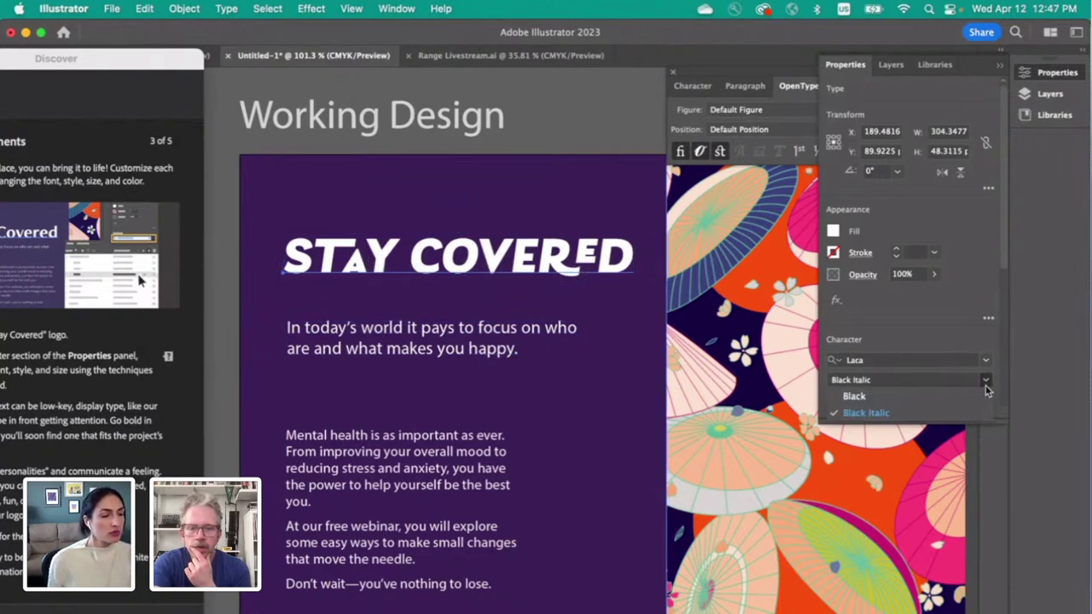
click(963, 399)
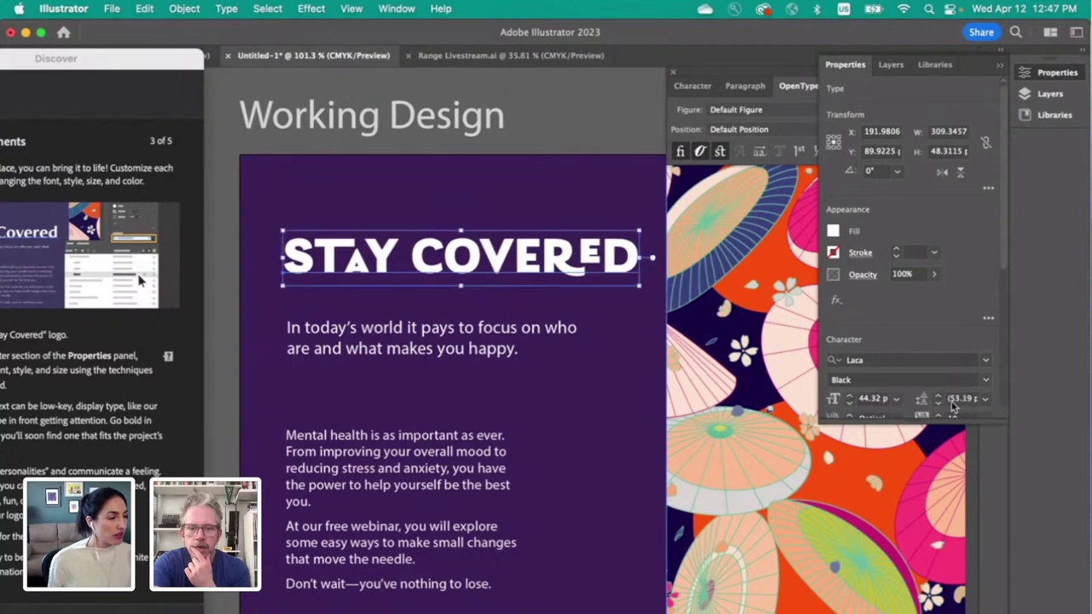
click(616, 327)
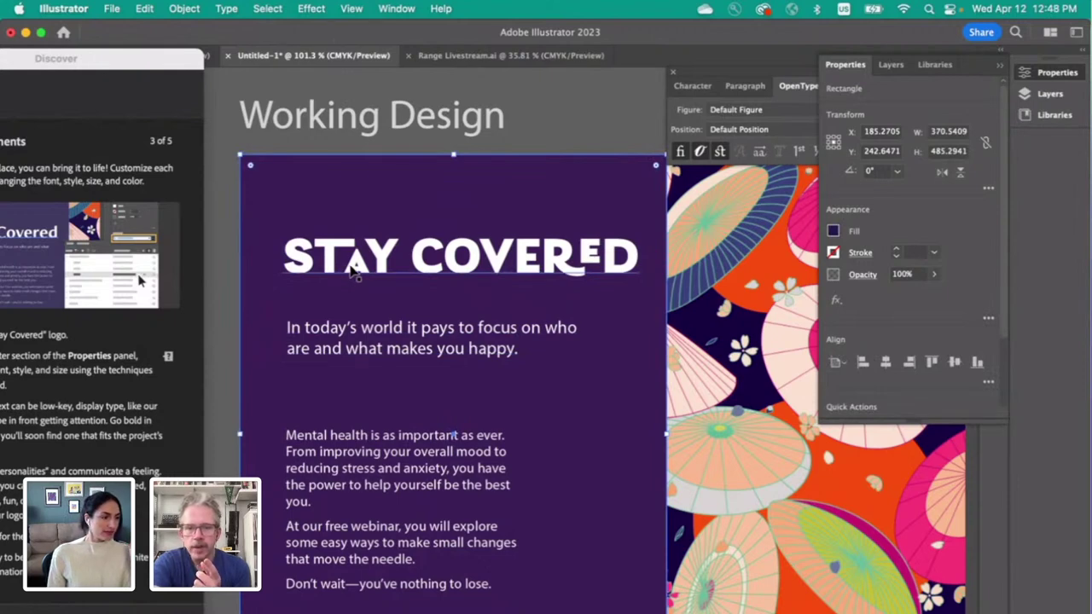
click(352, 266)
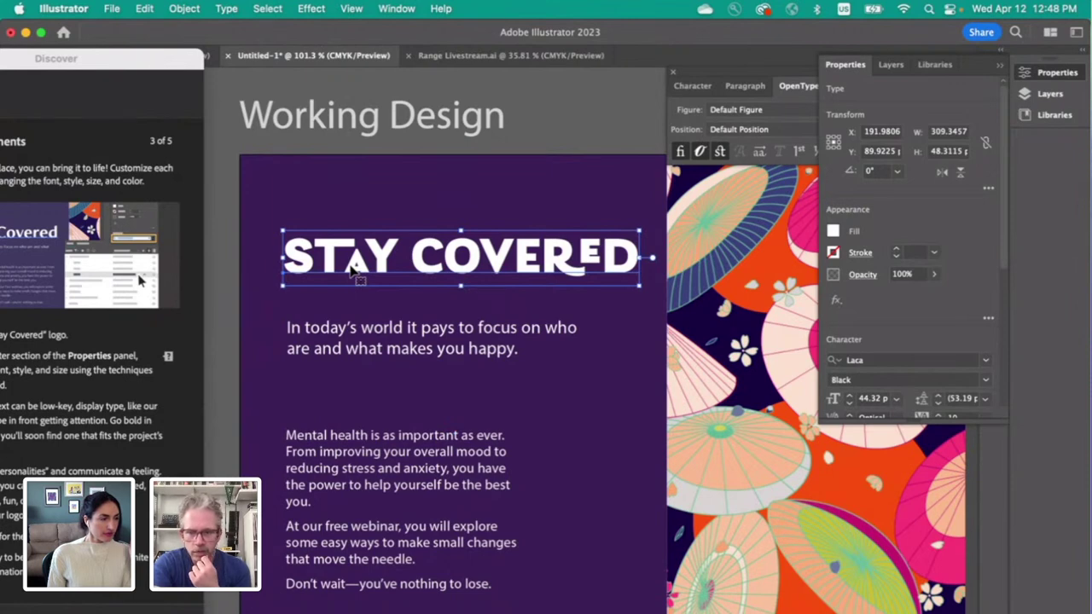
Step: Retype the letters after the S as 'tay Covered' so the headline reads Stay Covered
double_click(341, 267)
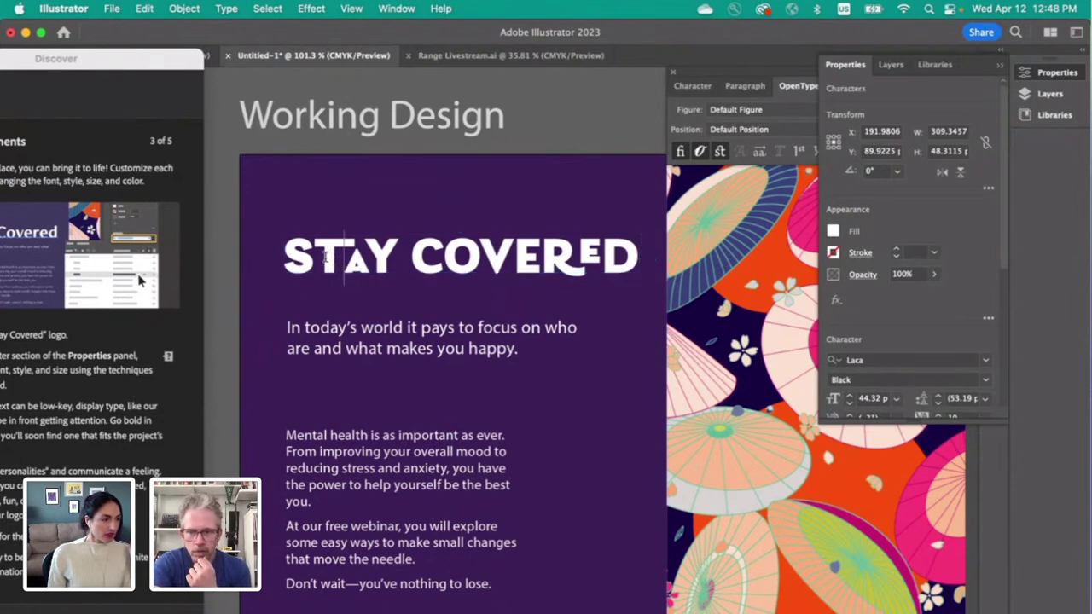
drag(324, 257, 631, 254)
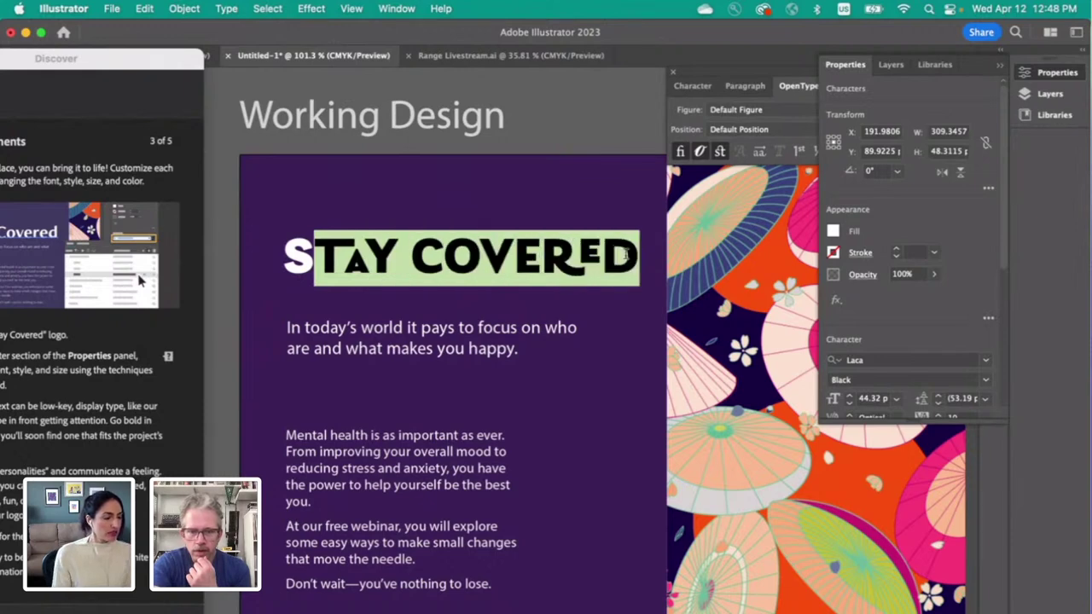
text(tay Cp)
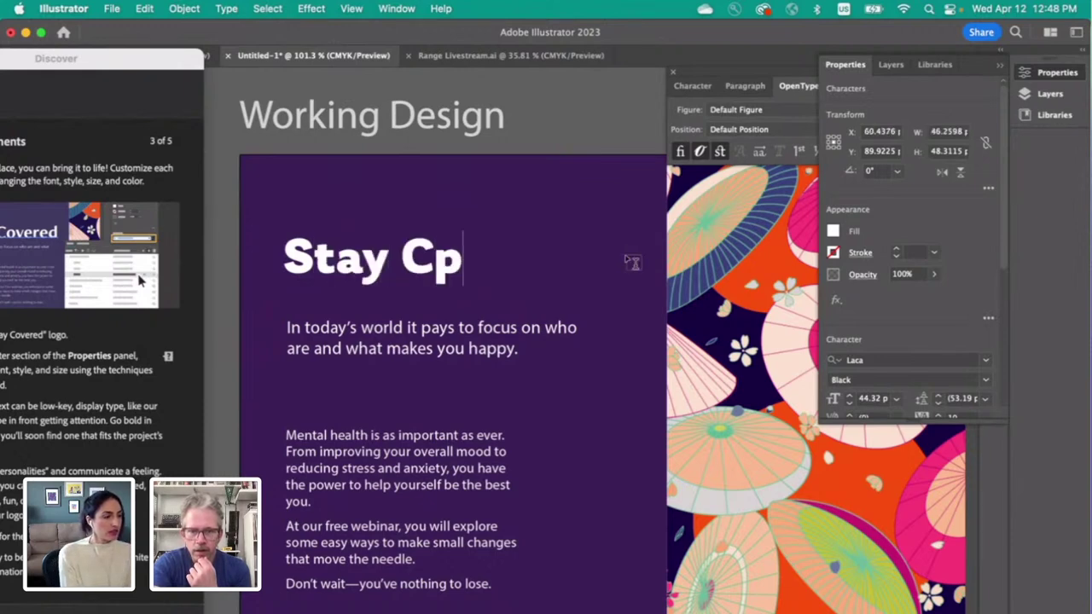
key(BackSpace)
text(overed)
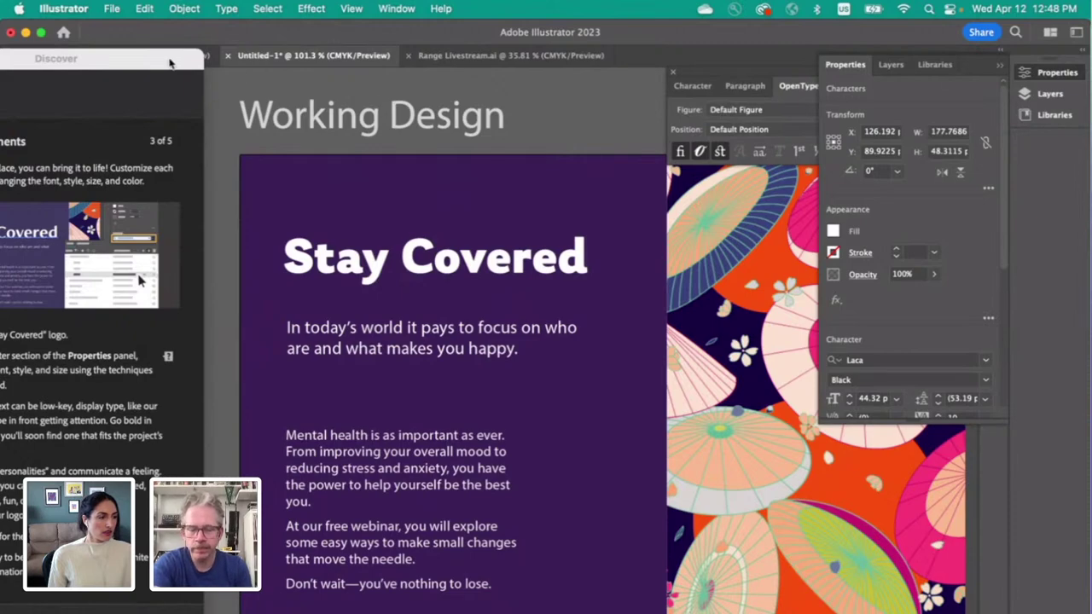
drag(169, 63, 1058, 75)
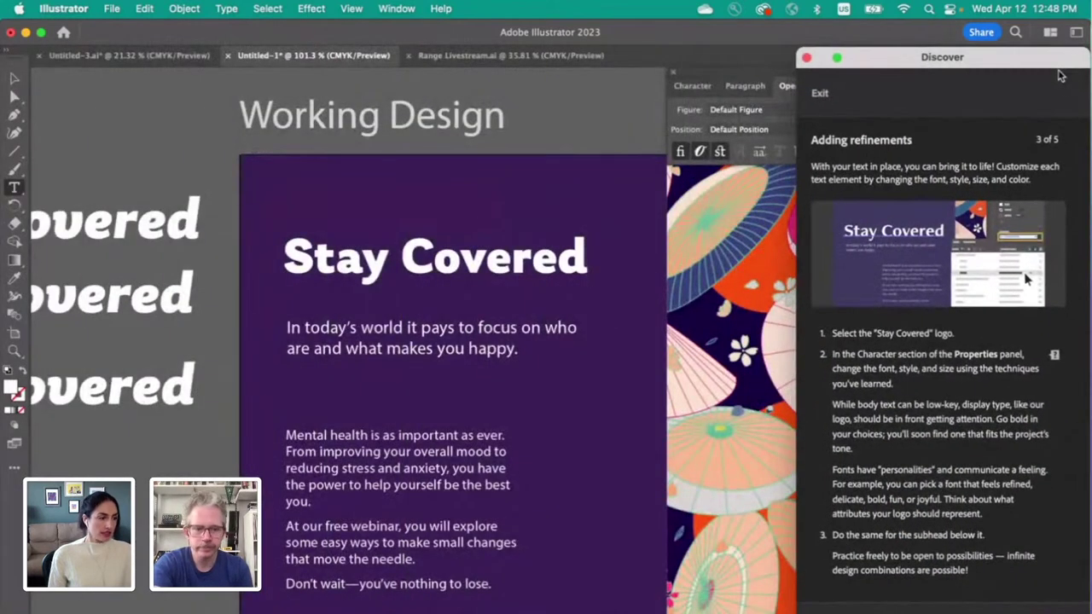
Step: Select the headline, zoom out to show the flyer and three variants, and hide the tutorial guide
click(14, 77)
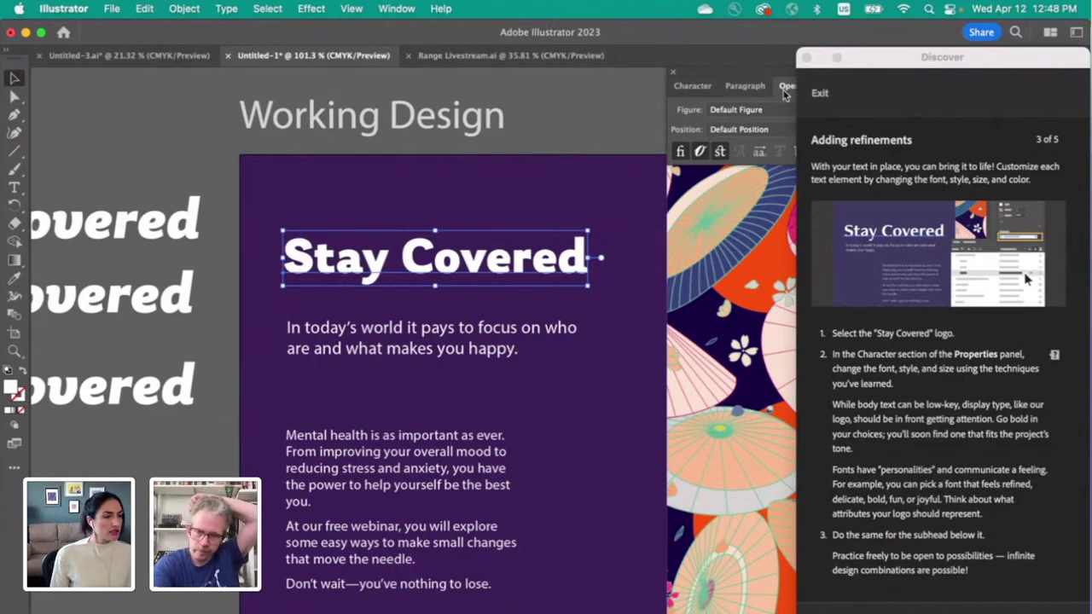
scroll(500, 163, down, 3)
scroll(500, 162, down, 3)
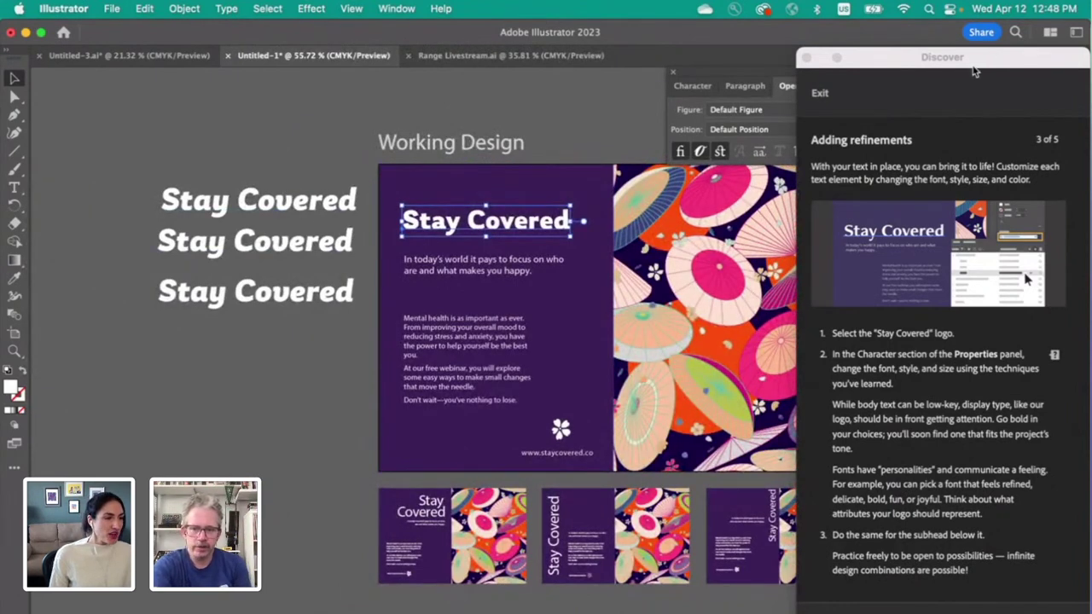
drag(973, 66, 1091, 68)
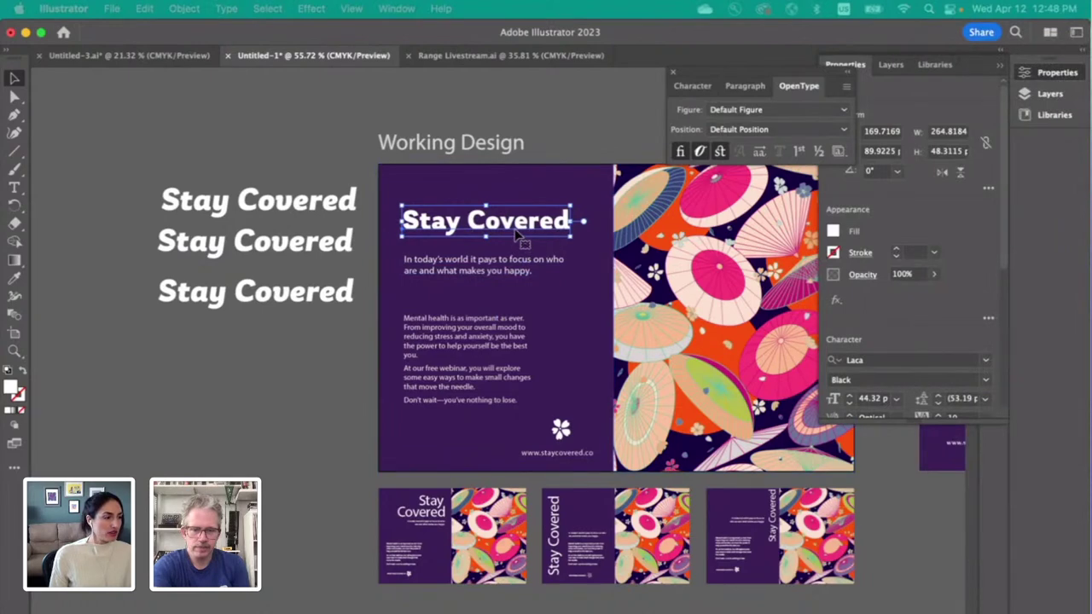
Step: Set the top Stay Covered variant to Gelica Black
click(988, 360)
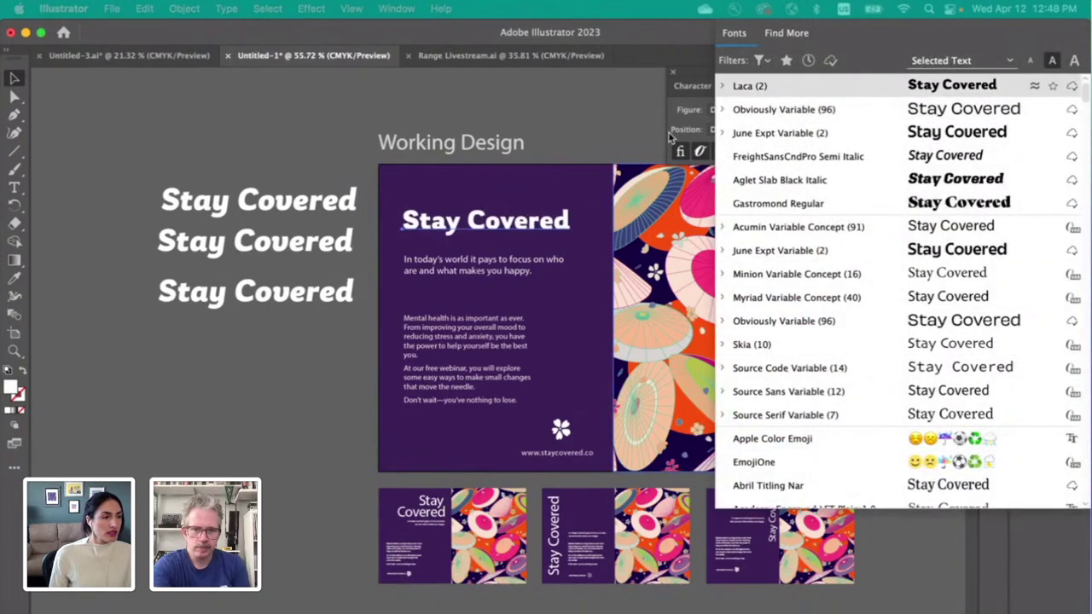
click(610, 132)
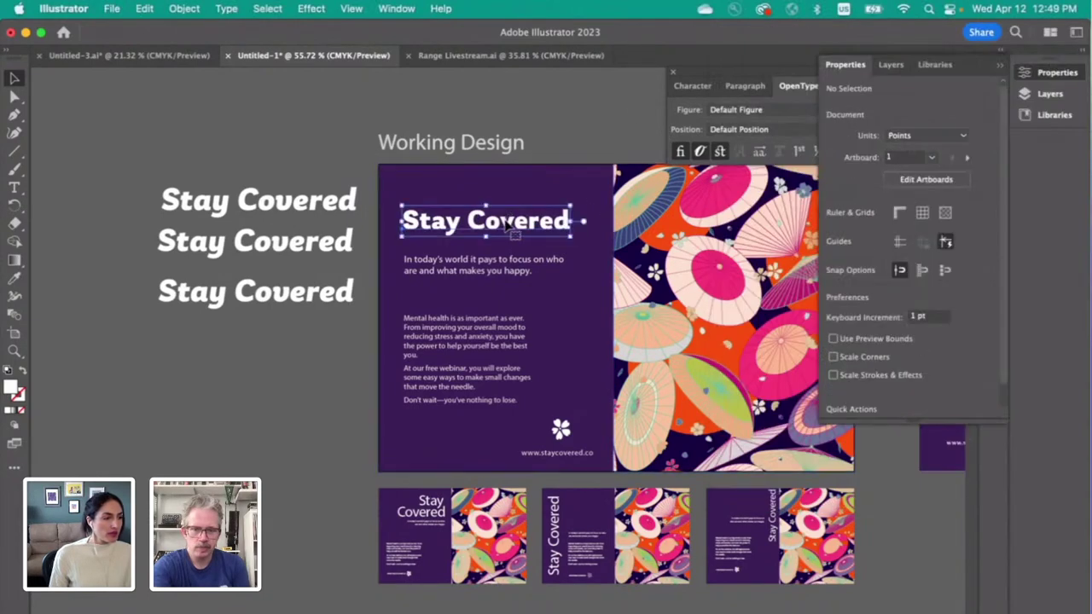
click(253, 205)
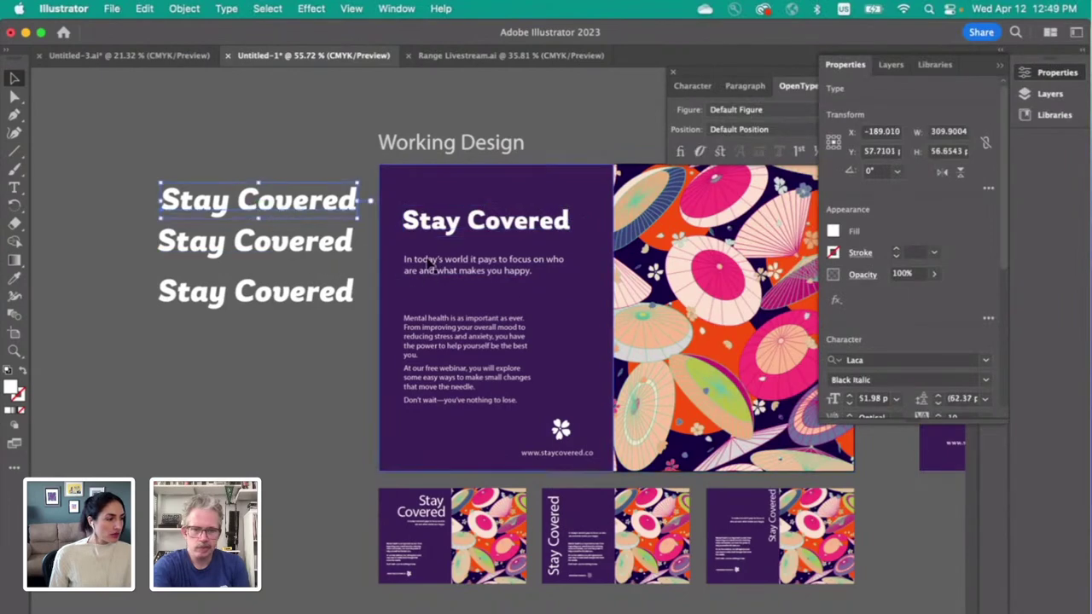
click(873, 360)
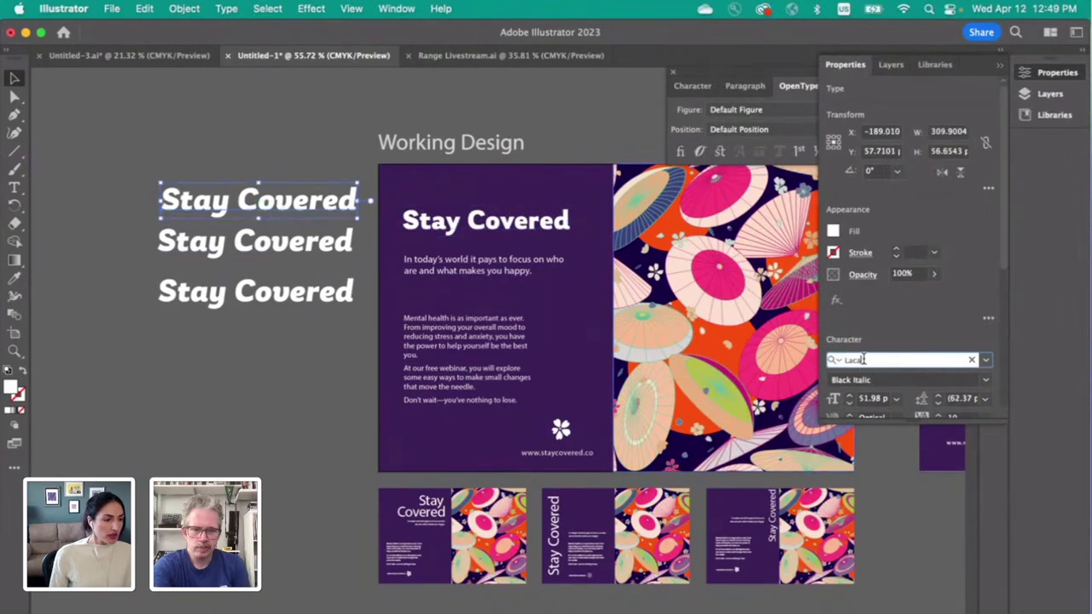
text(Gelica)
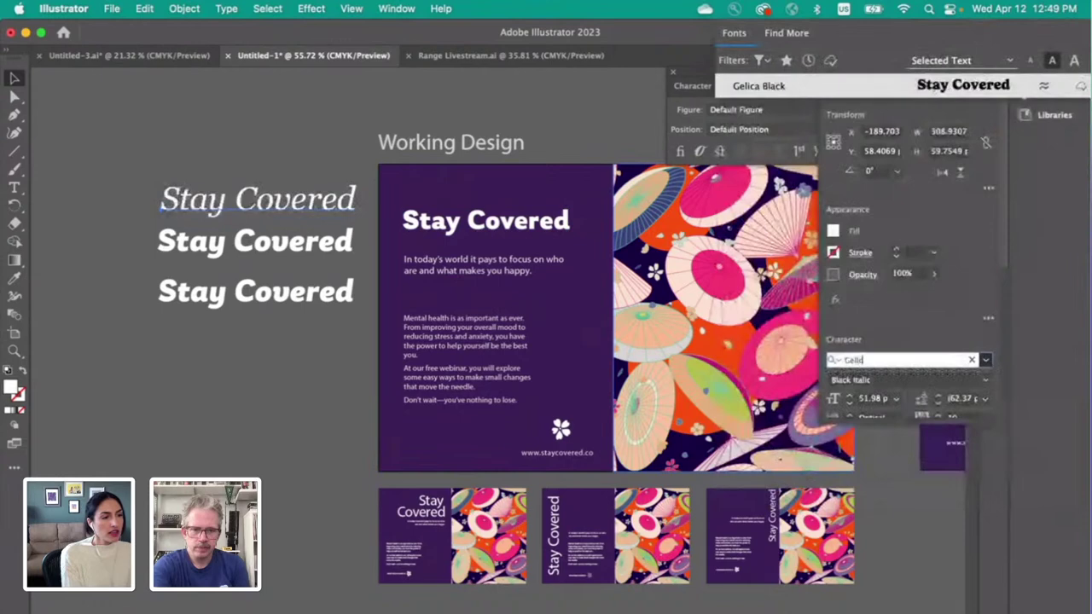
click(936, 88)
Step: Browse the Recently Added fonts filter for the second variant without changing its font
click(299, 241)
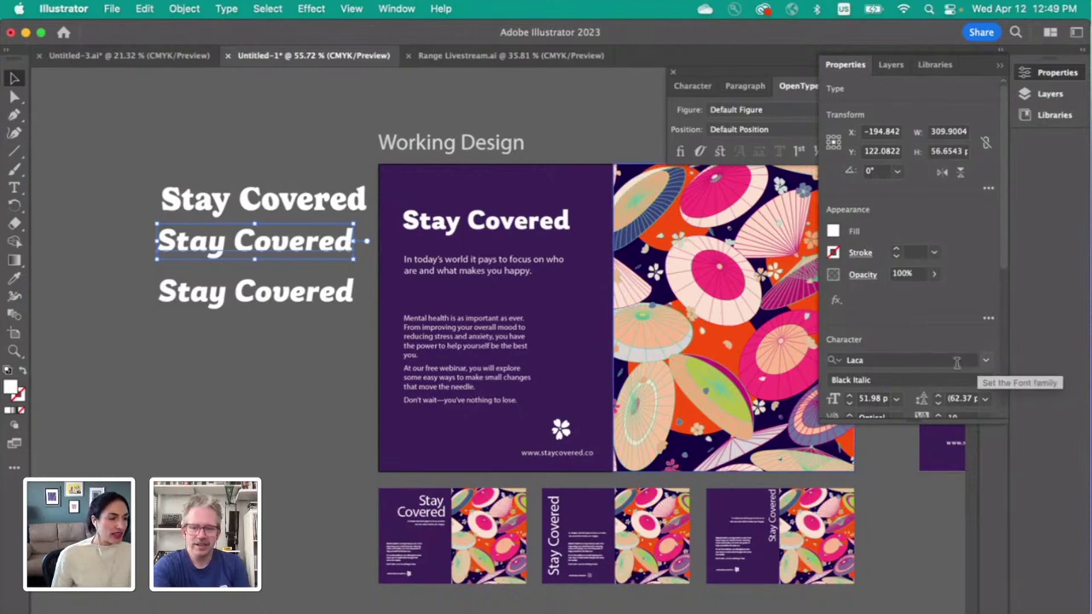
click(985, 360)
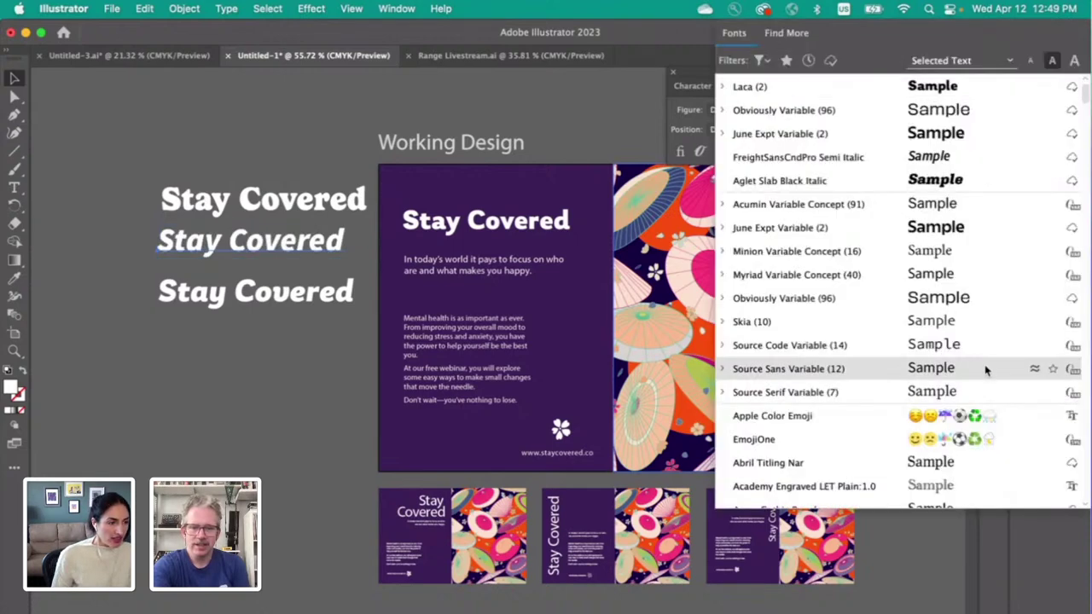
click(809, 61)
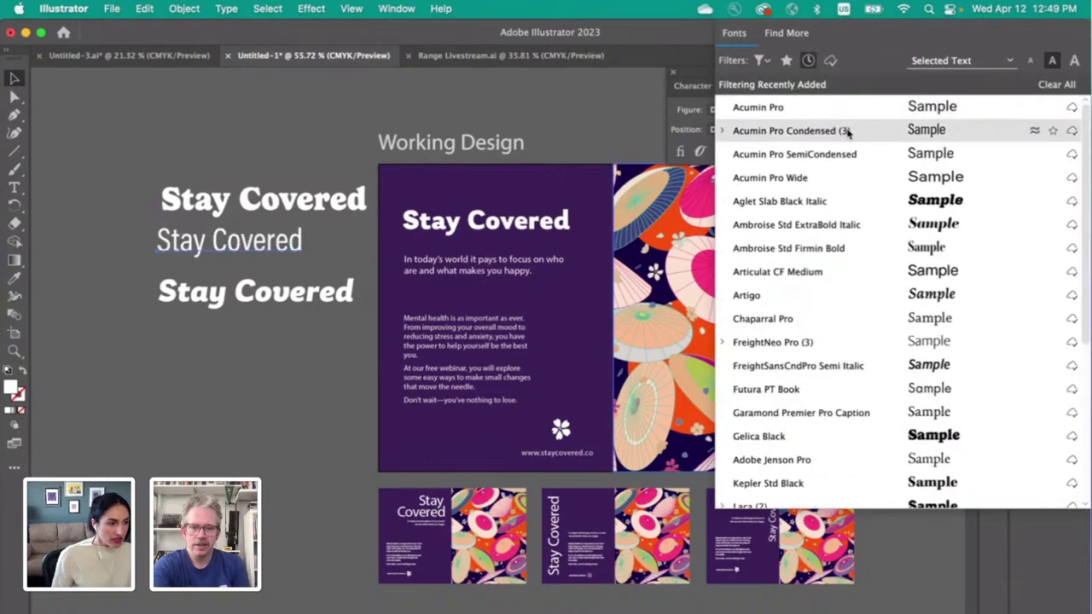
scroll(911, 128, down, 3)
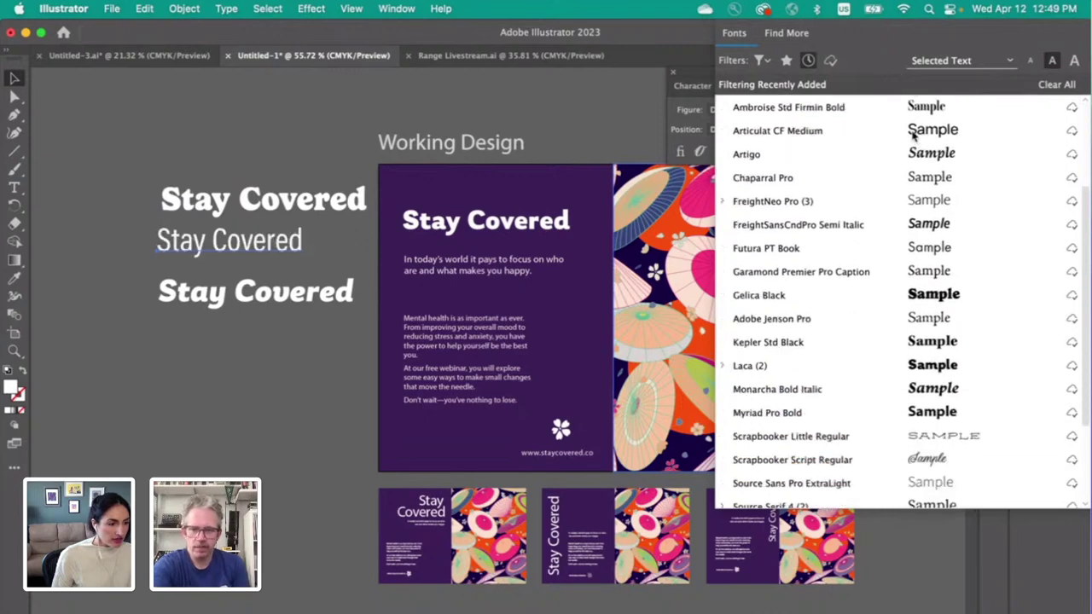
scroll(913, 135, down, 5)
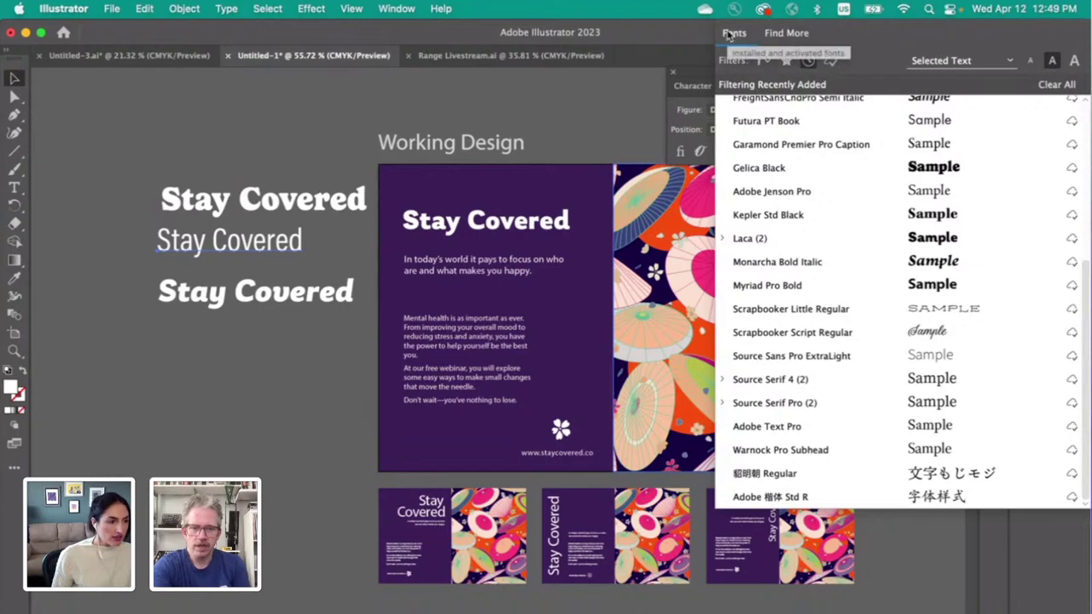
click(807, 59)
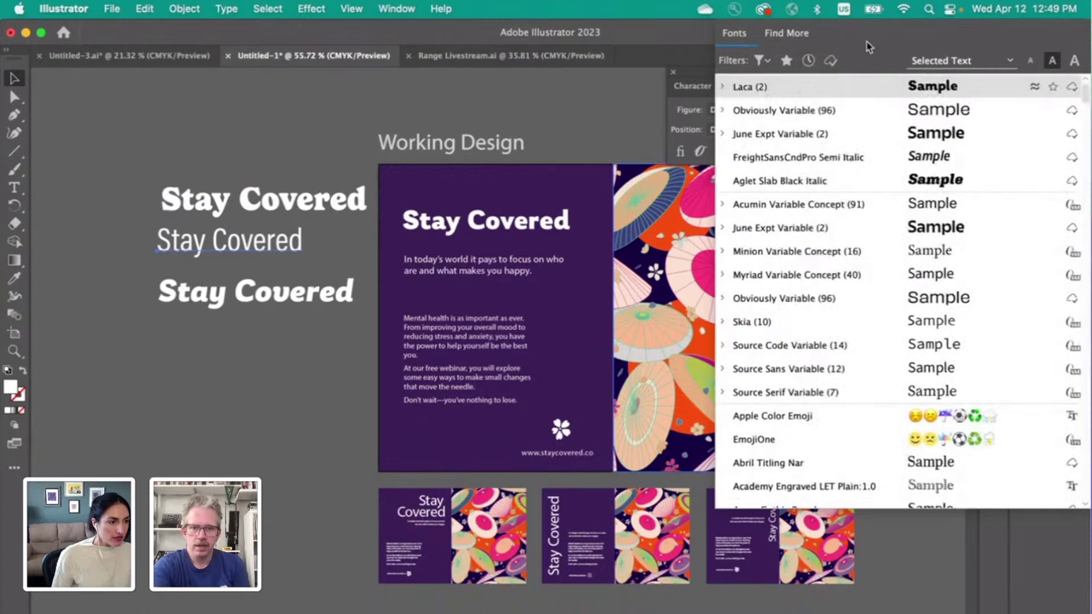
click(600, 143)
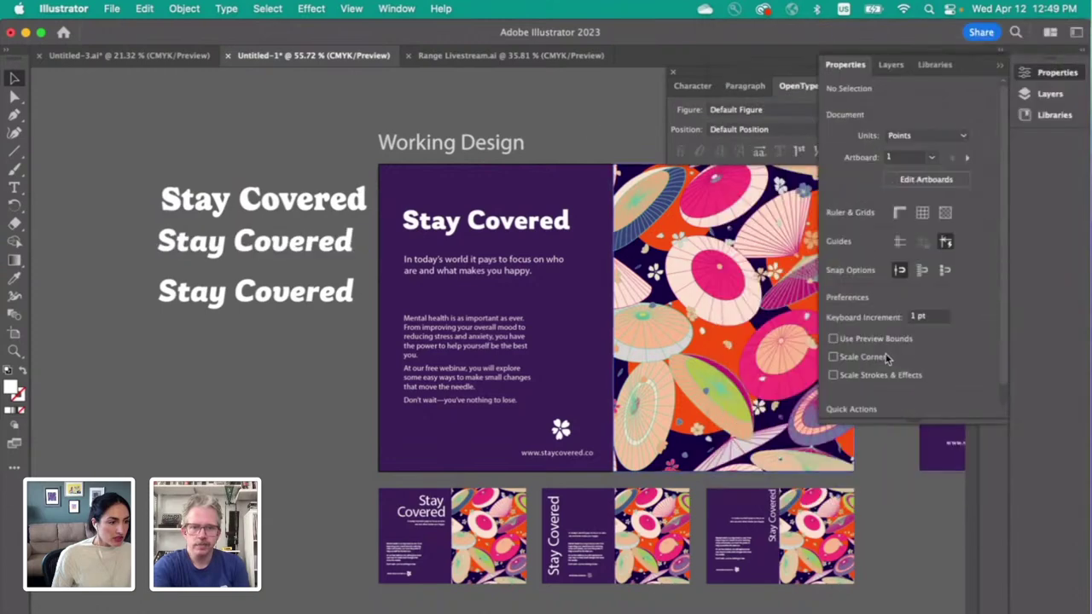
Step: Search 'olivi' in the font field for the second line, find nothing, and switch to Chrome
click(346, 243)
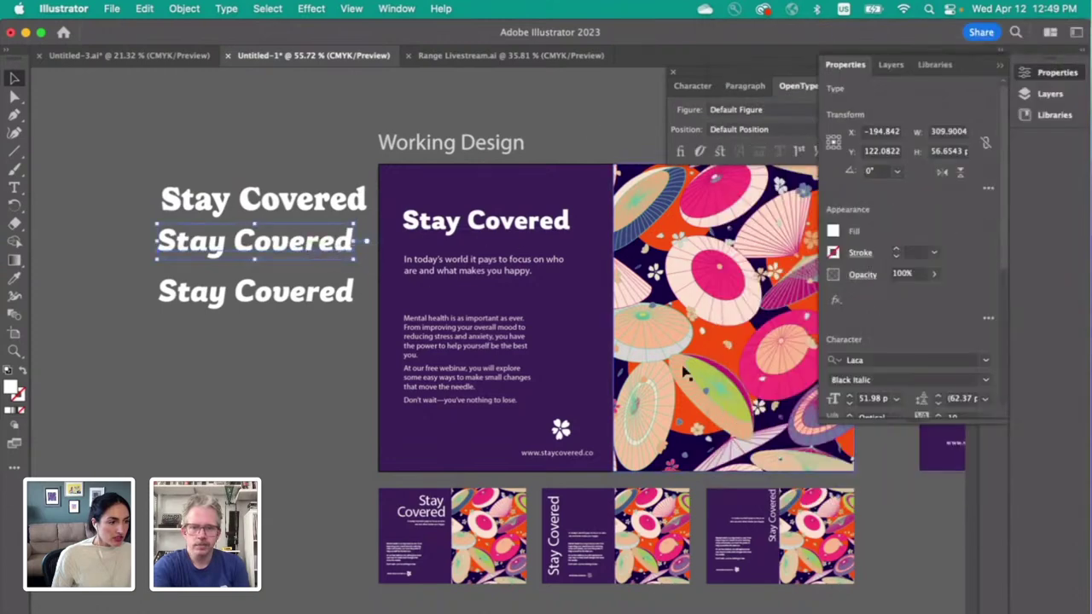
click(875, 361)
text(ol)
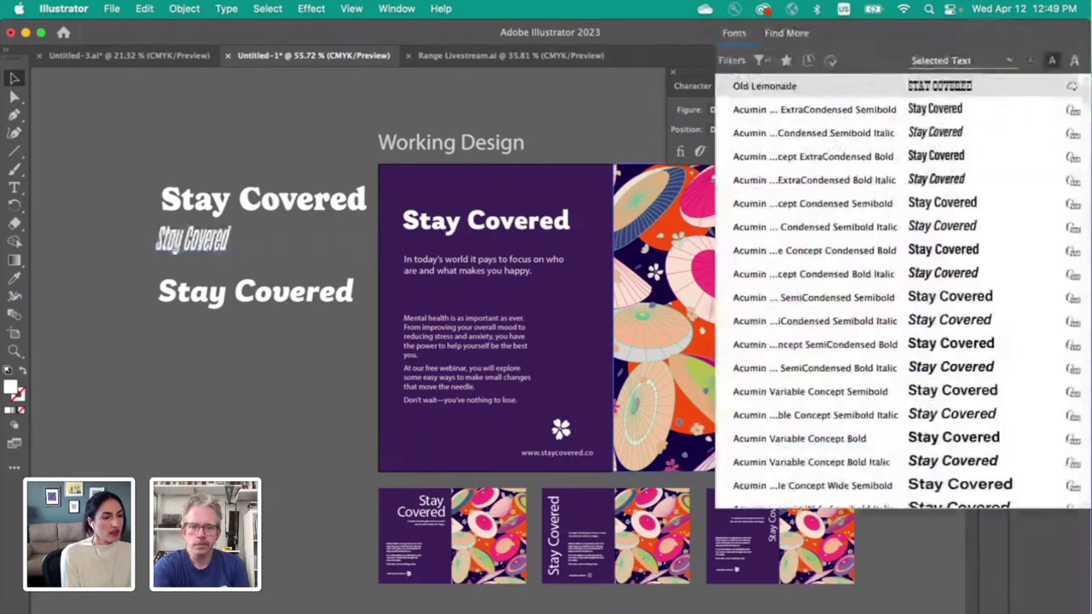
text(ivi)
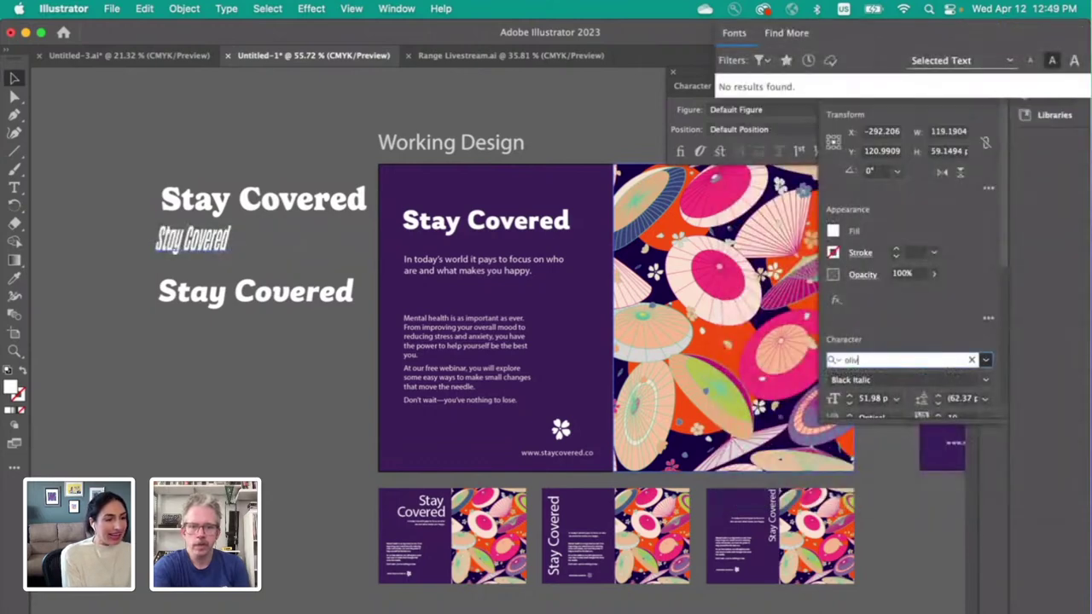
key(BackSpace)
key(BackSpace)
key(BackSpace)
key(BackSpace)
key(BackSpace)
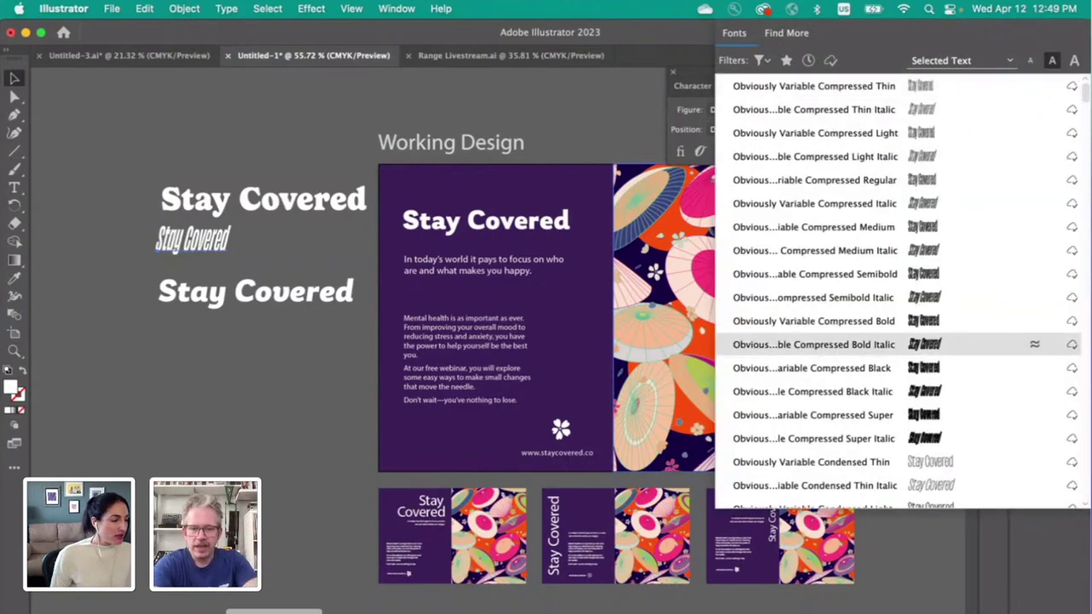
key(super+Tab)
Step: Activate the Olivita and Decoy font families on Adobe Fonts, ending on the Olivita page
click(378, 43)
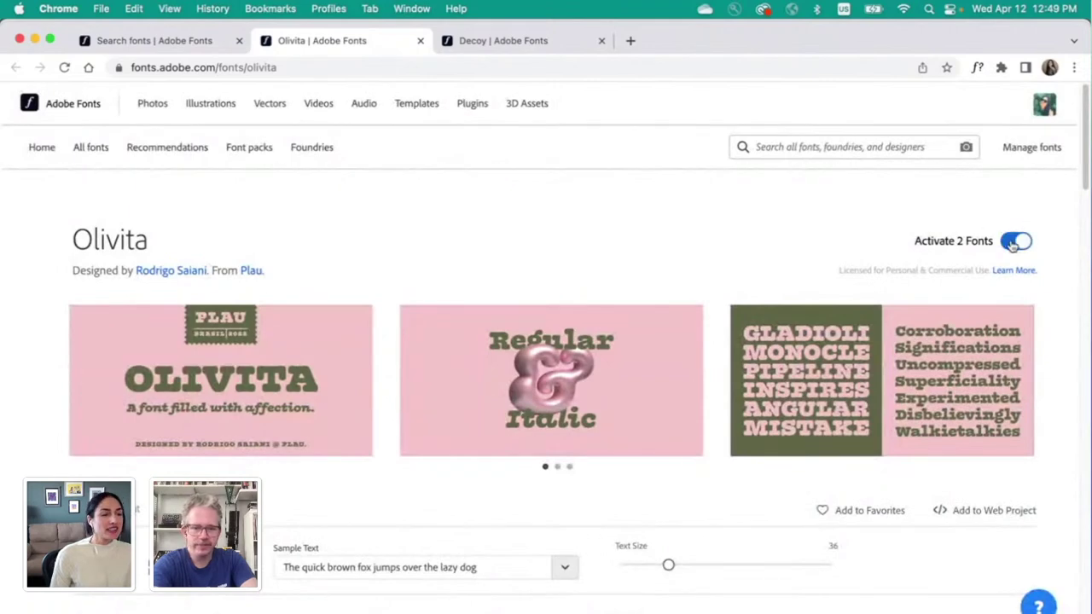
click(490, 43)
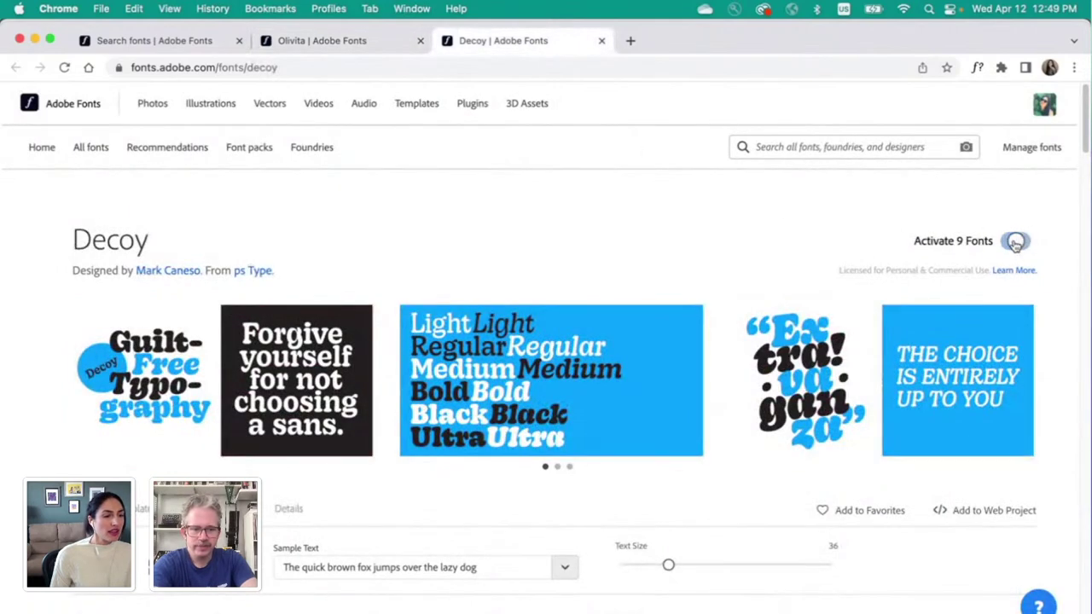
click(312, 44)
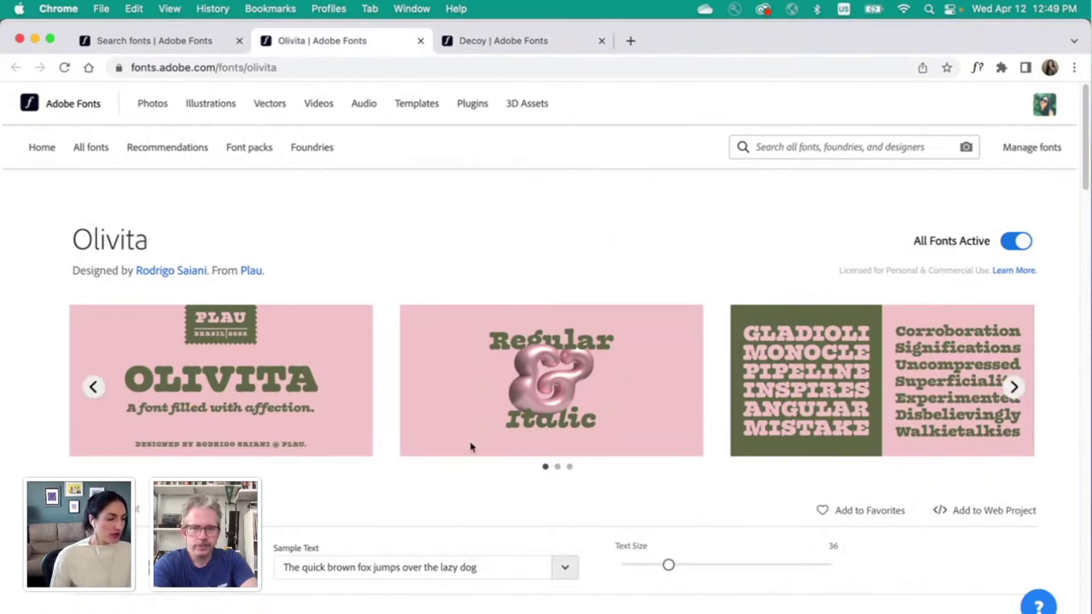
Step: Set the second test line to Olivita Regular and the third to Decoy Ultra Black
key(super+Tab)
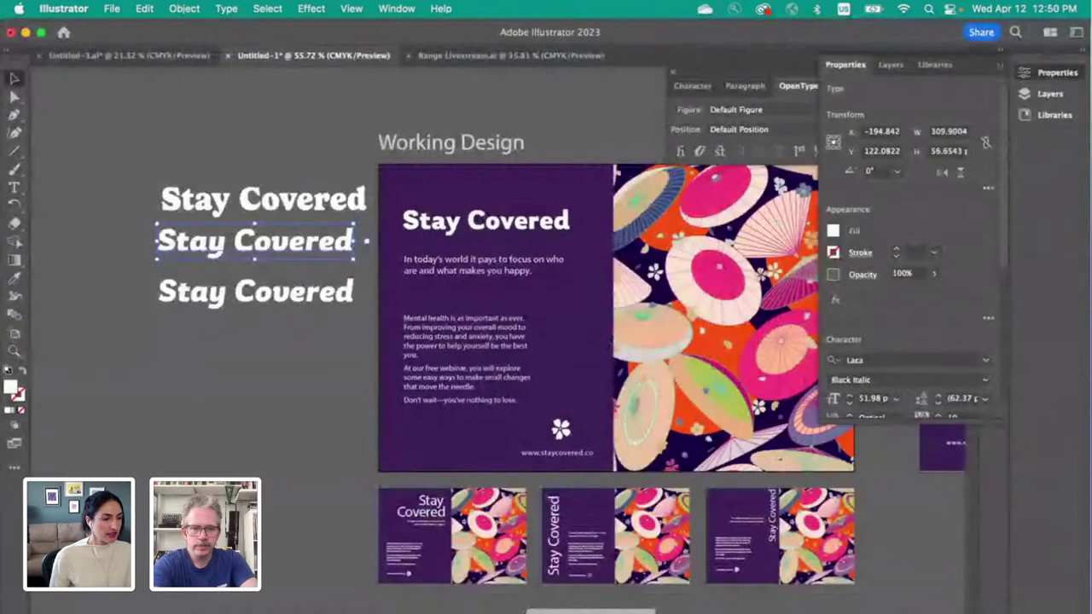
click(884, 360)
text(oli)
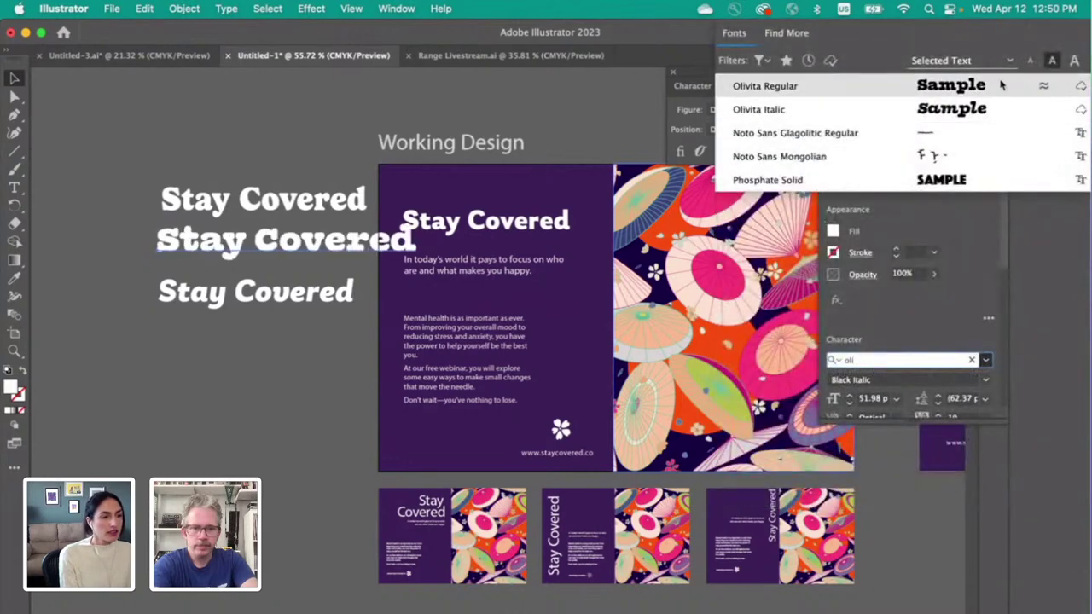
key(Escape)
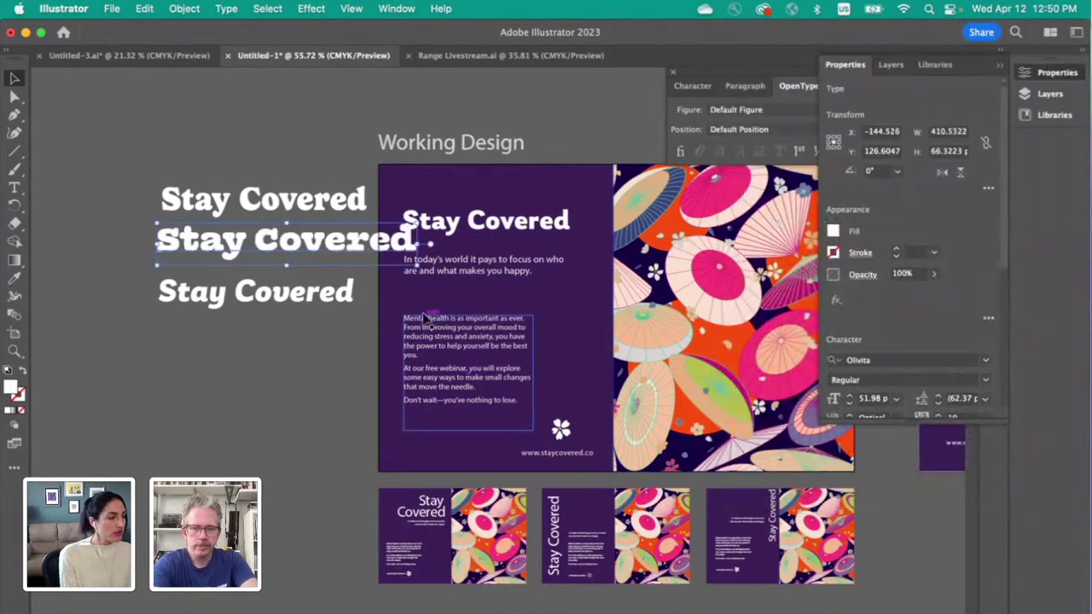
click(278, 307)
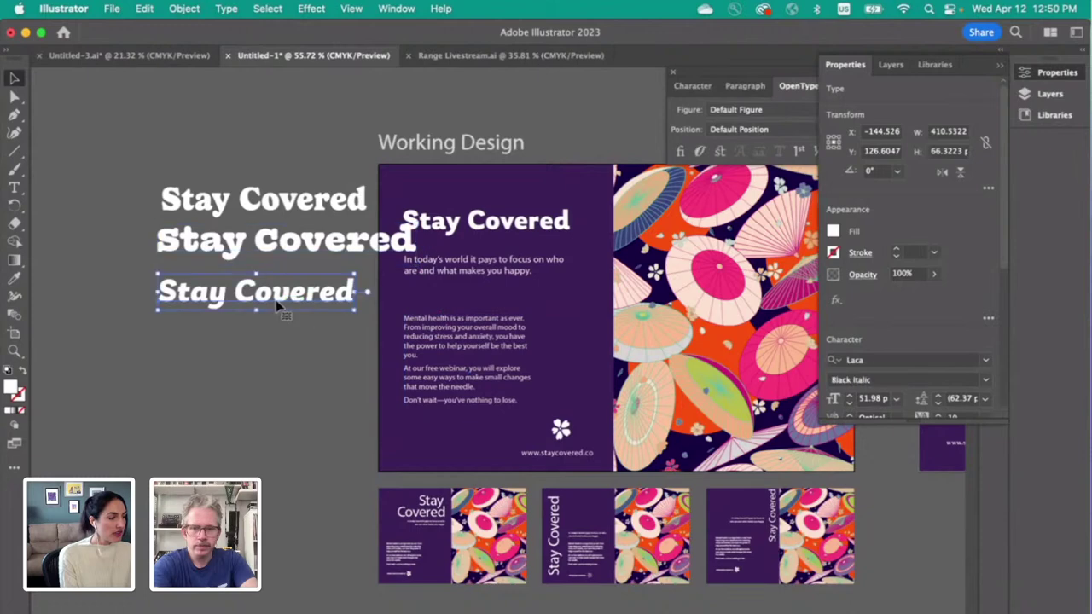
click(870, 361)
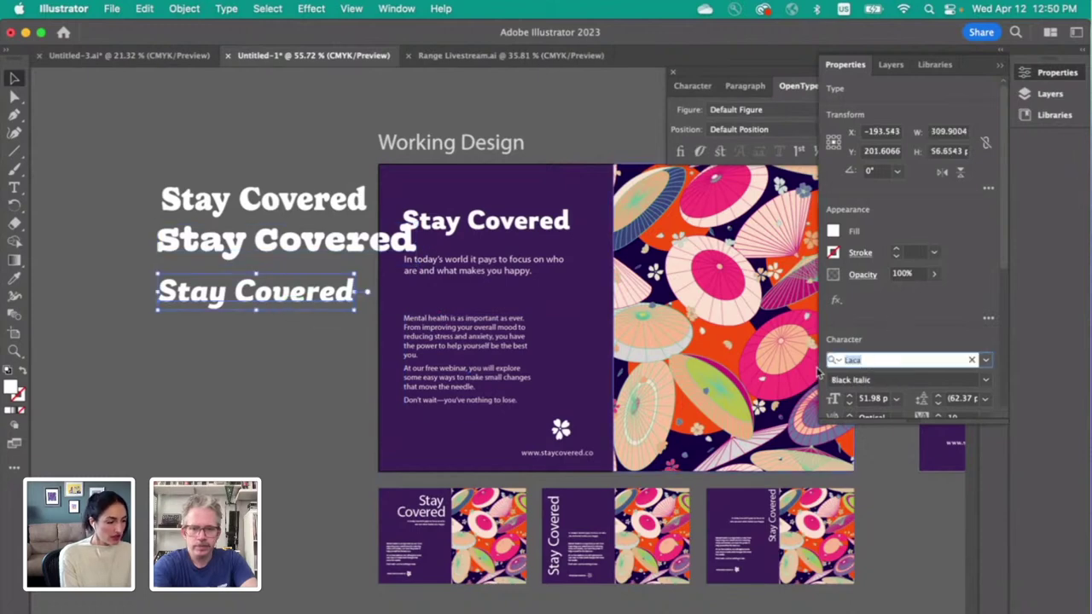
text(decoy)
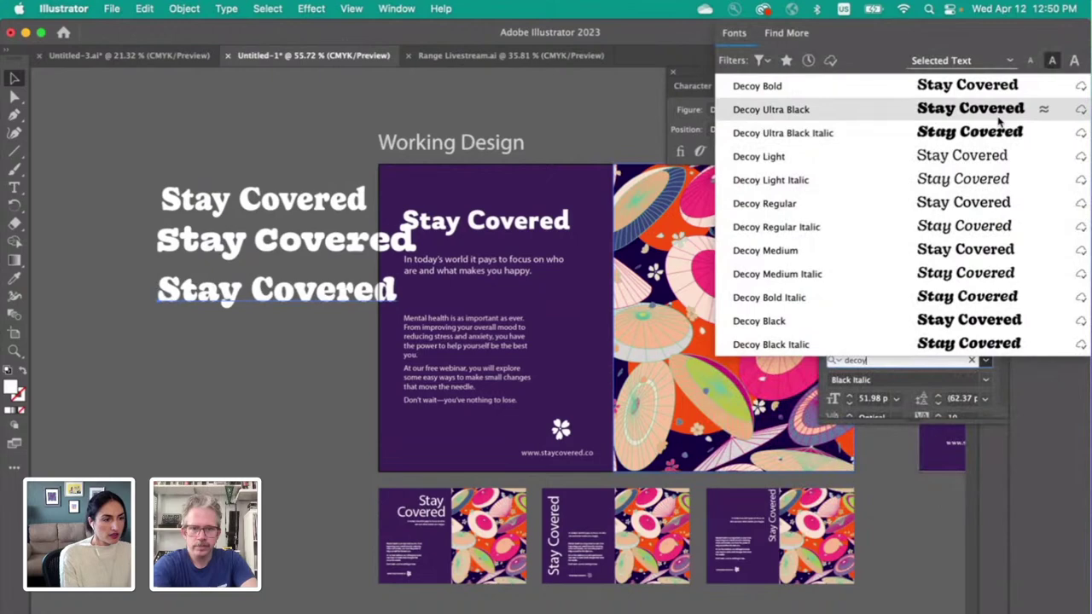
click(997, 117)
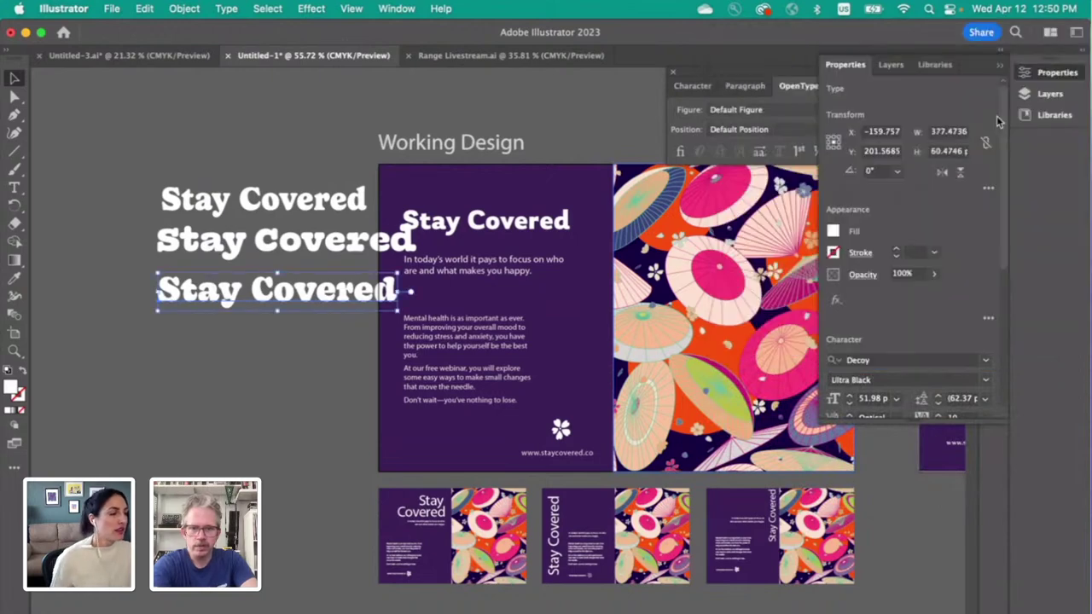
Step: Line up the test lines' right edges and move the panel headline below them
drag(282, 246, 235, 247)
drag(287, 299, 256, 298)
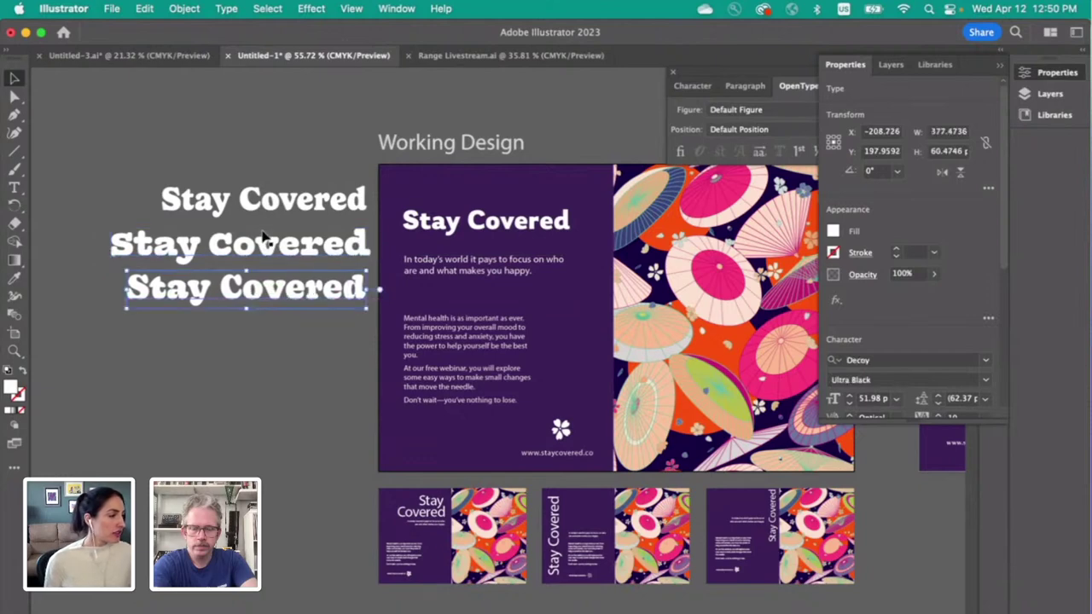
drag(273, 216, 275, 220)
click(273, 160)
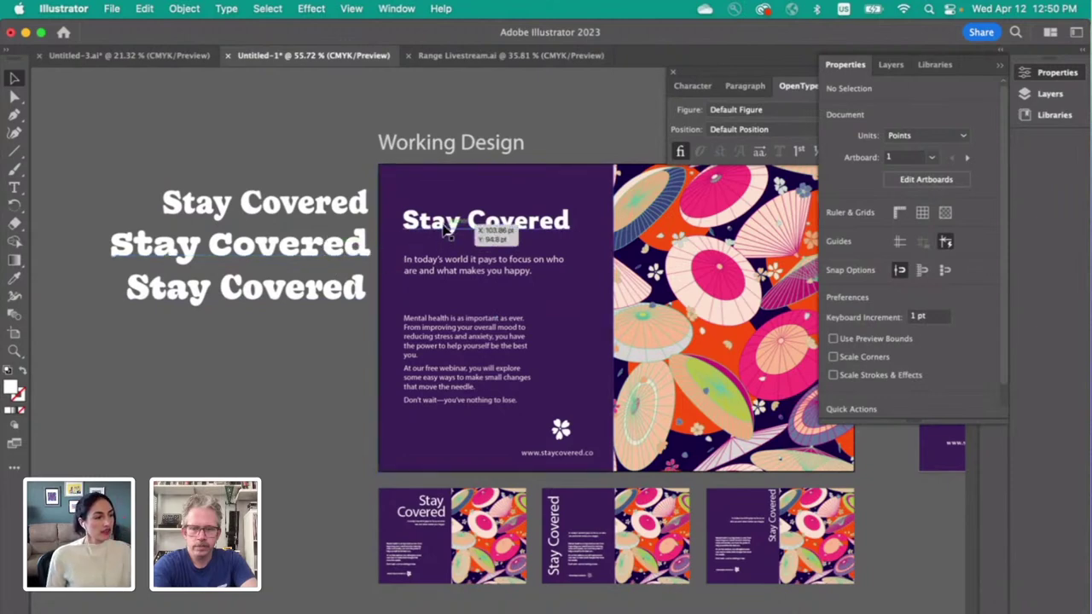
drag(445, 226, 198, 349)
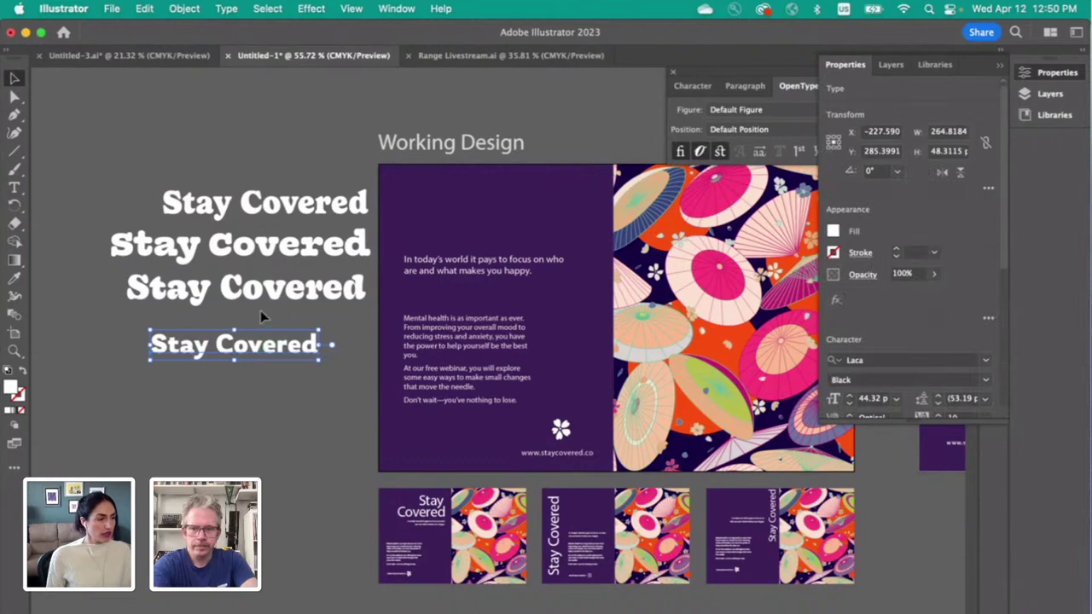
Step: Set the three test Stay Covered lines to 44 pt
click(264, 298)
shift+click(264, 247)
shift+click(262, 214)
click(862, 399)
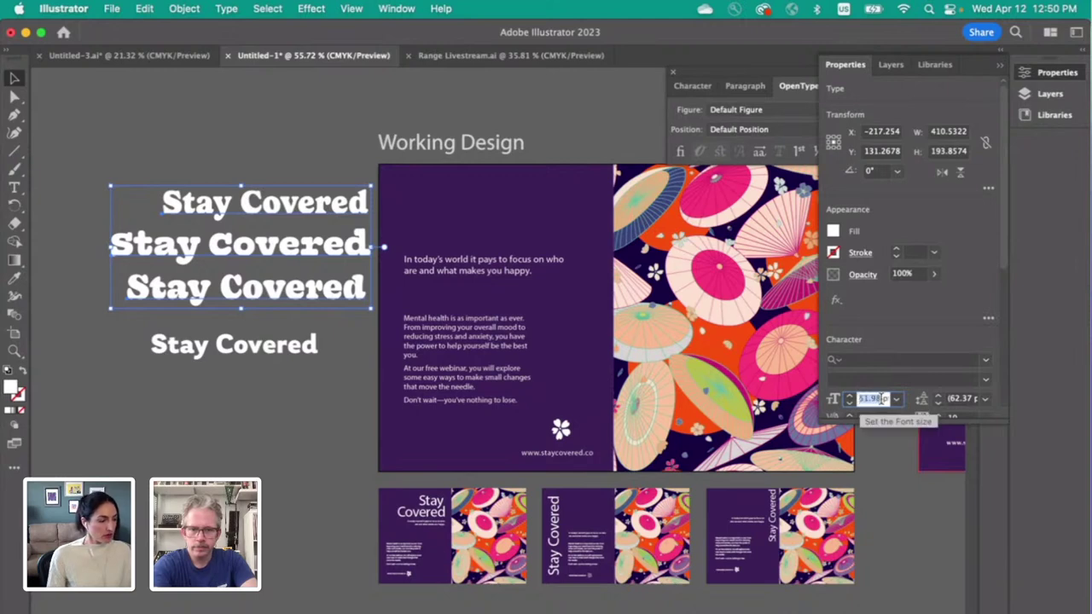
text(44)
key(Return)
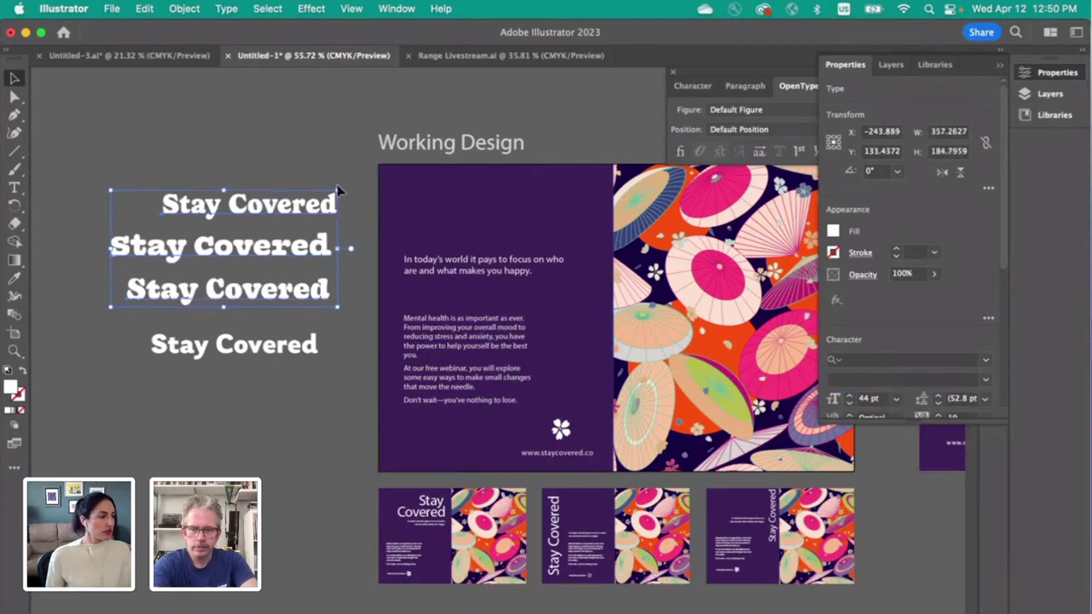
click(386, 203)
Step: Try the first two headline versions on the purple panel, shrinking one to 38 pt
scroll(476, 229, up, 2)
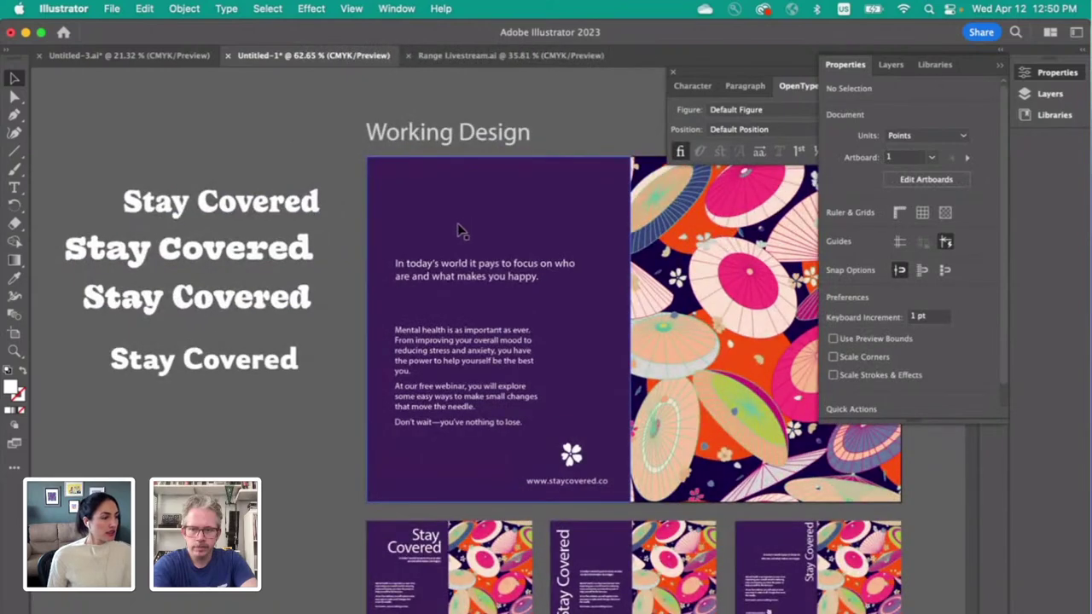
drag(247, 210, 514, 224)
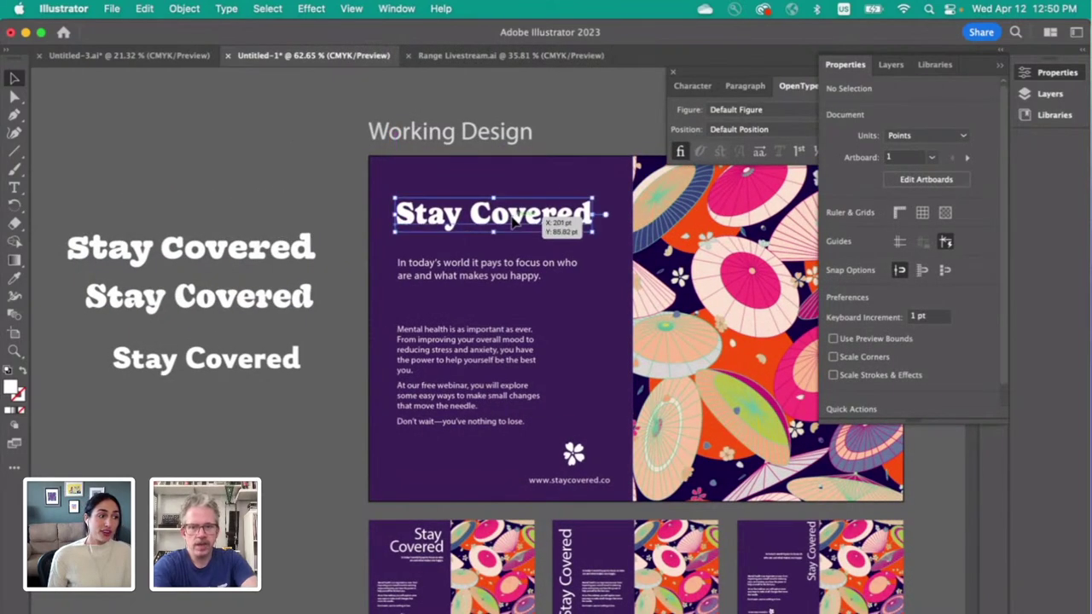
click(238, 155)
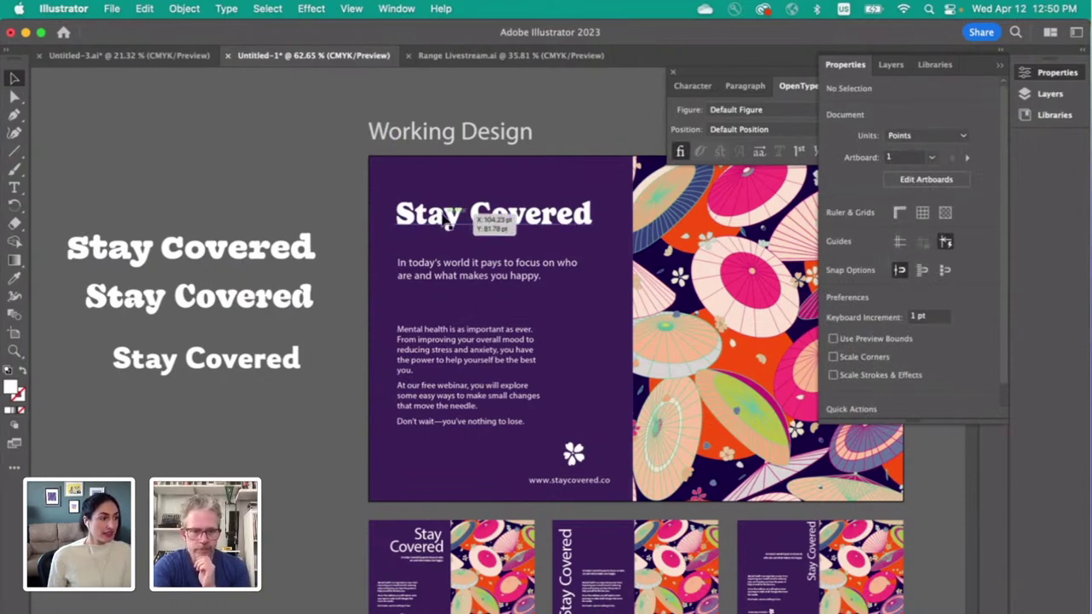
drag(447, 225, 232, 174)
drag(244, 254, 516, 218)
click(848, 403)
click(848, 403)
click(848, 404)
click(848, 404)
click(848, 404)
click(848, 403)
click(196, 205)
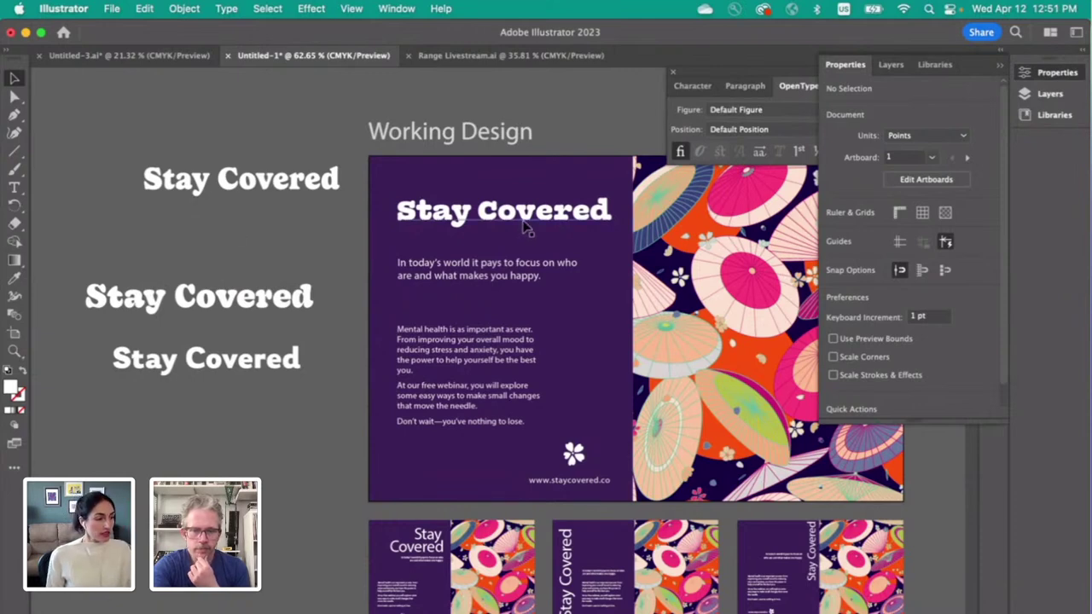
drag(526, 227, 526, 235)
click(303, 228)
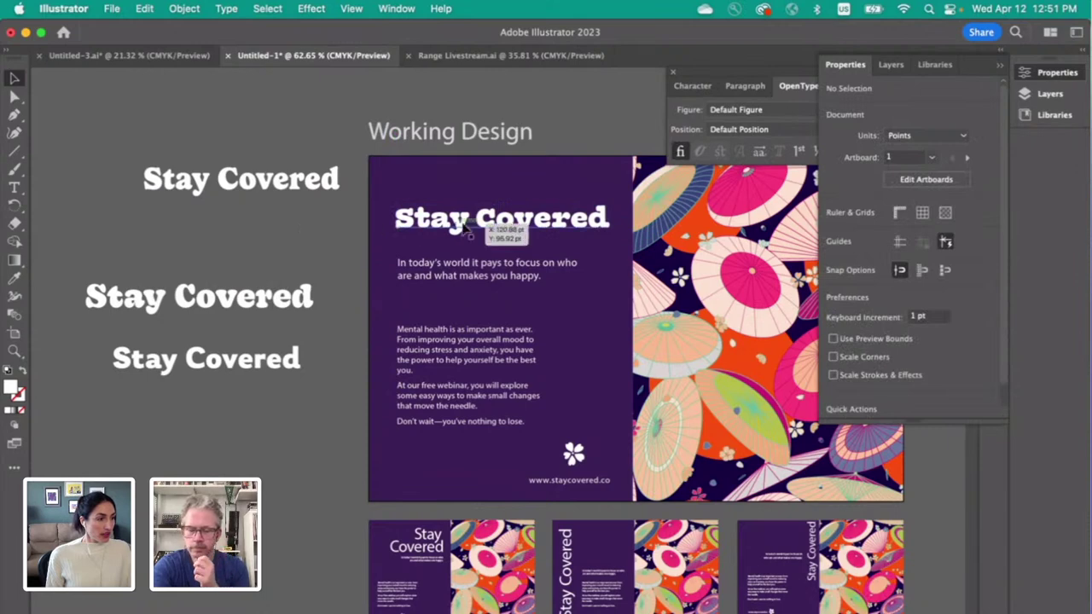
drag(492, 224, 232, 232)
Step: Try the third headline and the Decoy headline on the purple panel
drag(253, 307, 282, 285)
drag(290, 230, 555, 224)
click(293, 113)
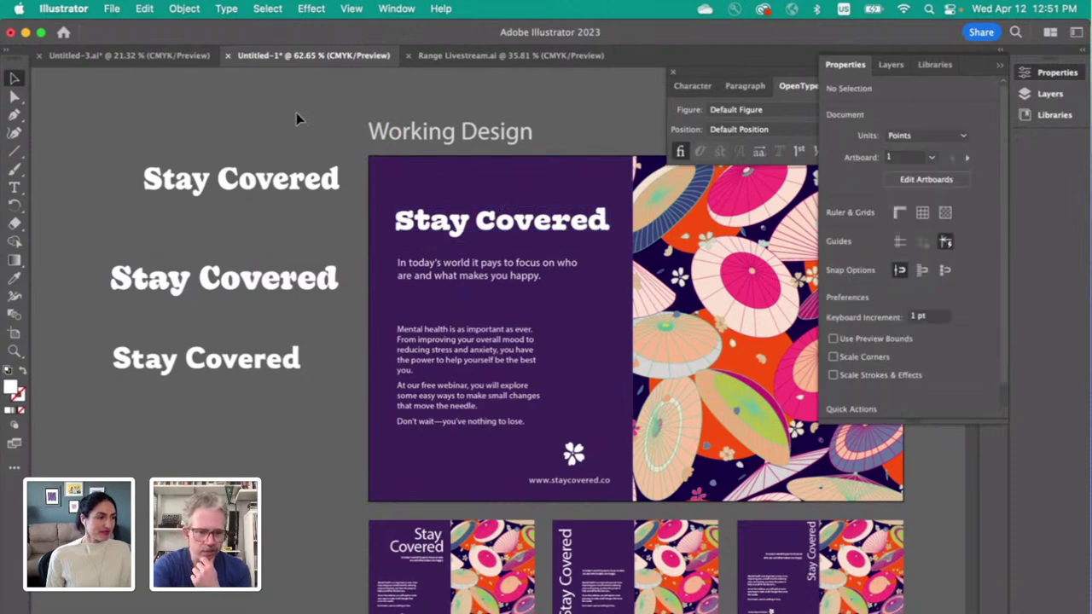
drag(531, 223, 251, 224)
drag(237, 289, 556, 220)
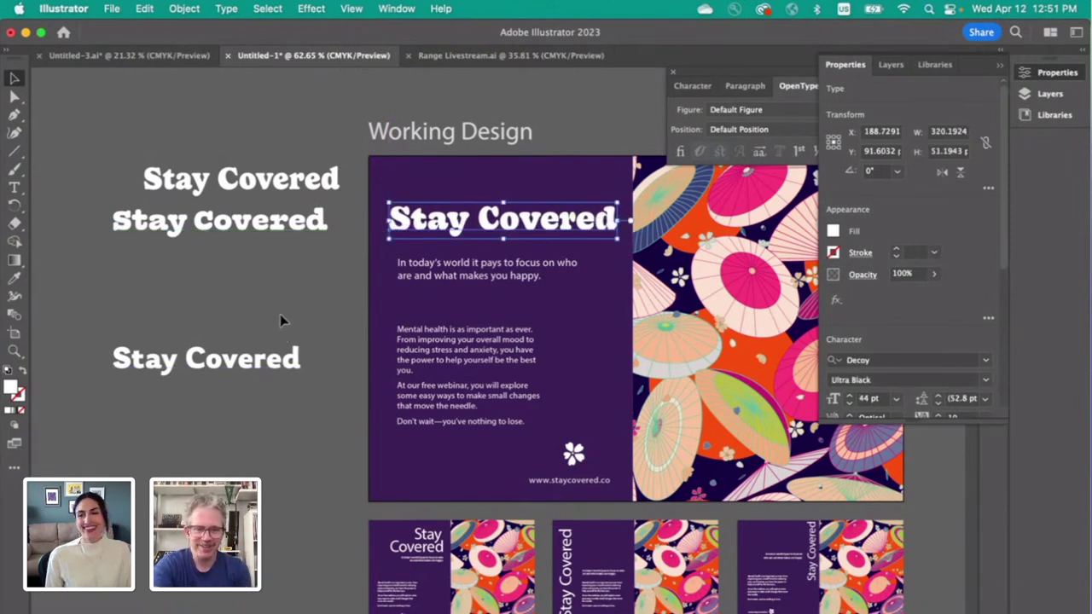
Step: Replace the Decoy headline with the Gelica Black Stay Covered copy above the intro text
drag(503, 220, 226, 284)
click(263, 174)
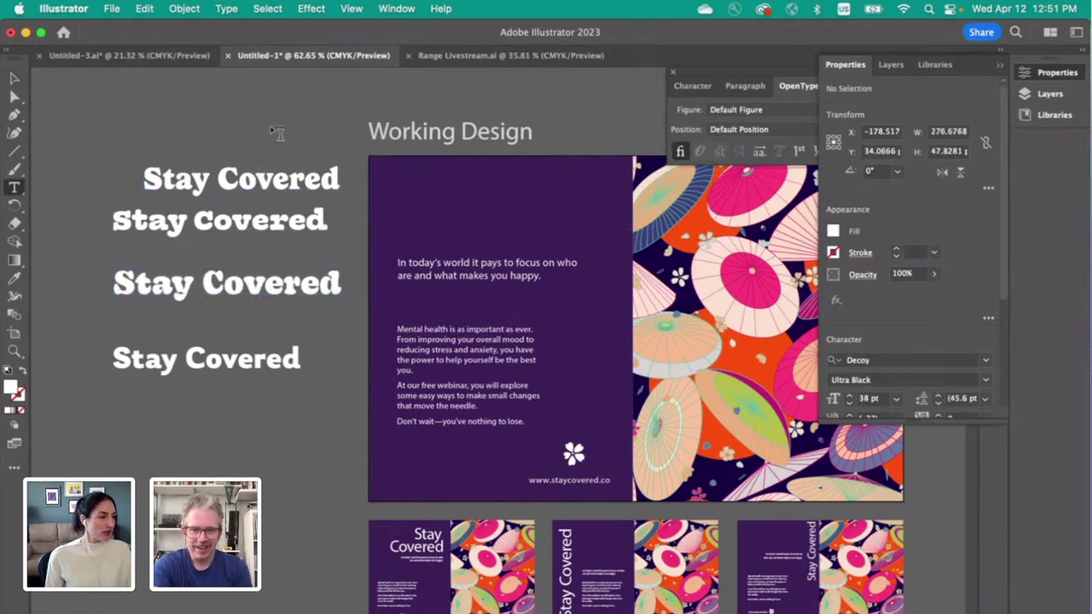
click(239, 198)
drag(254, 195, 503, 223)
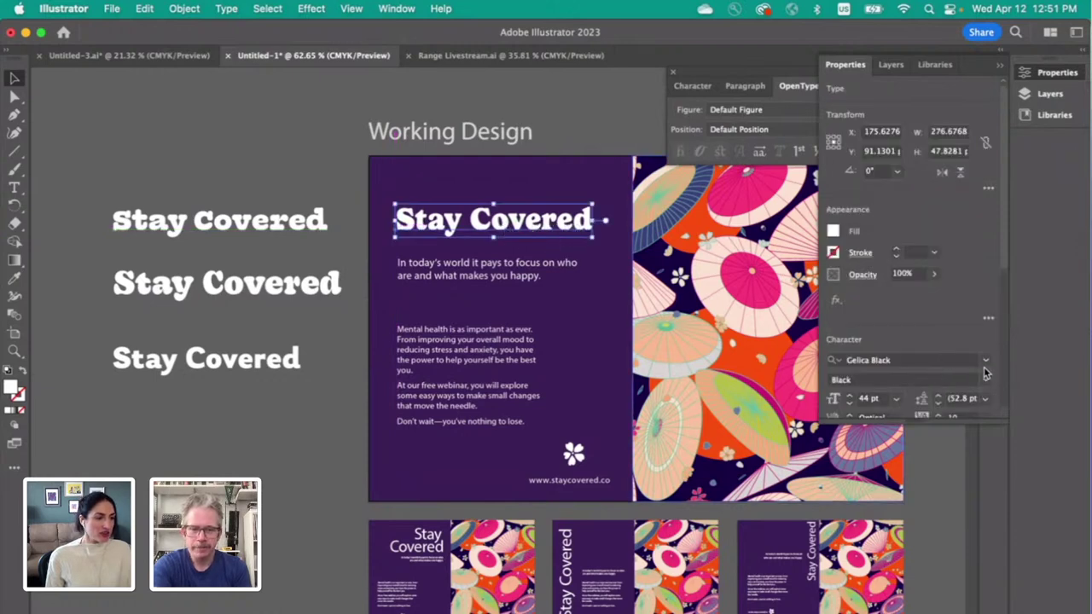
click(986, 381)
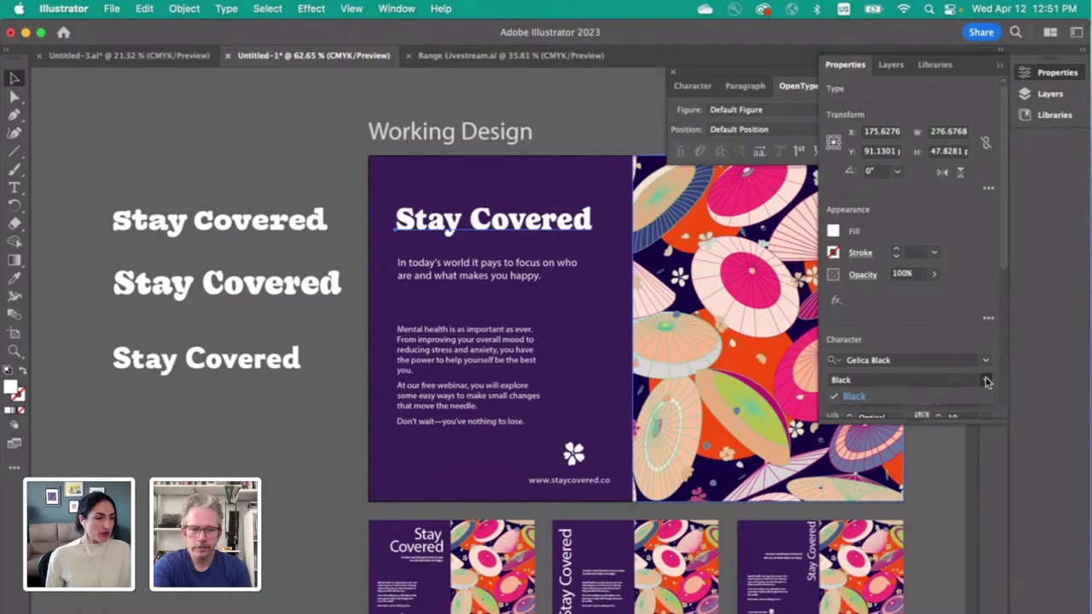
click(987, 380)
click(279, 467)
Step: Search Adobe Fonts for 'gel' and browse the Gelica family page
key(super+Tab)
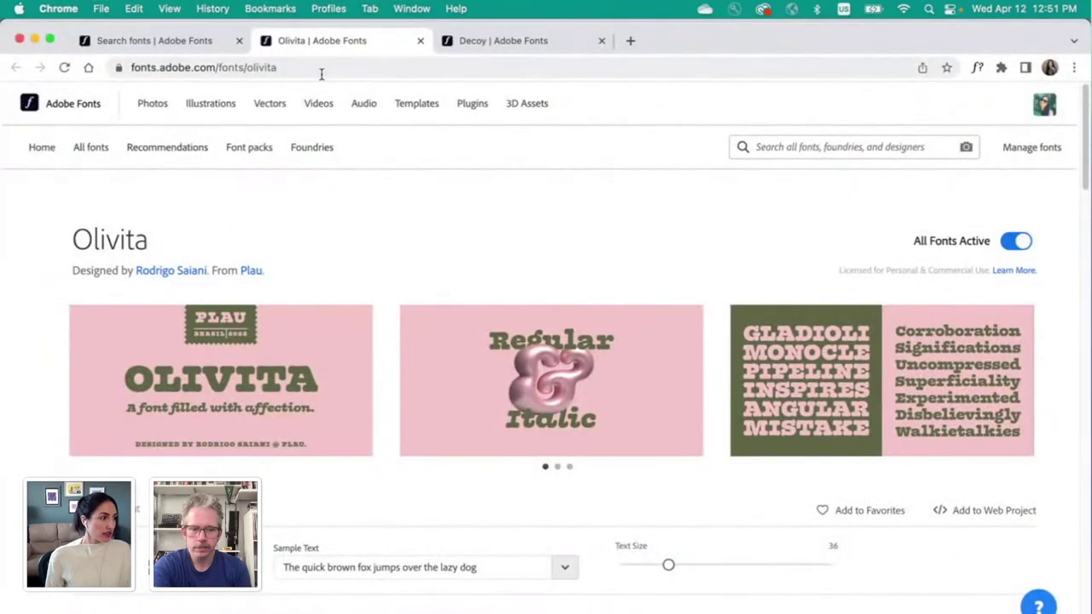
click(844, 147)
text(gelic)
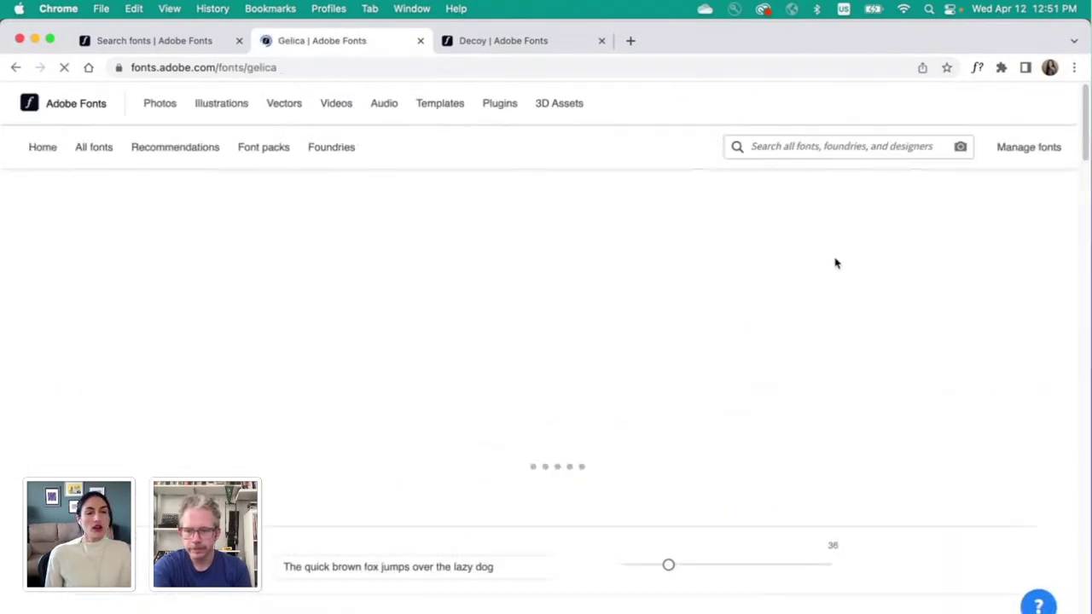
scroll(772, 266, down, 5)
scroll(768, 263, down, 20)
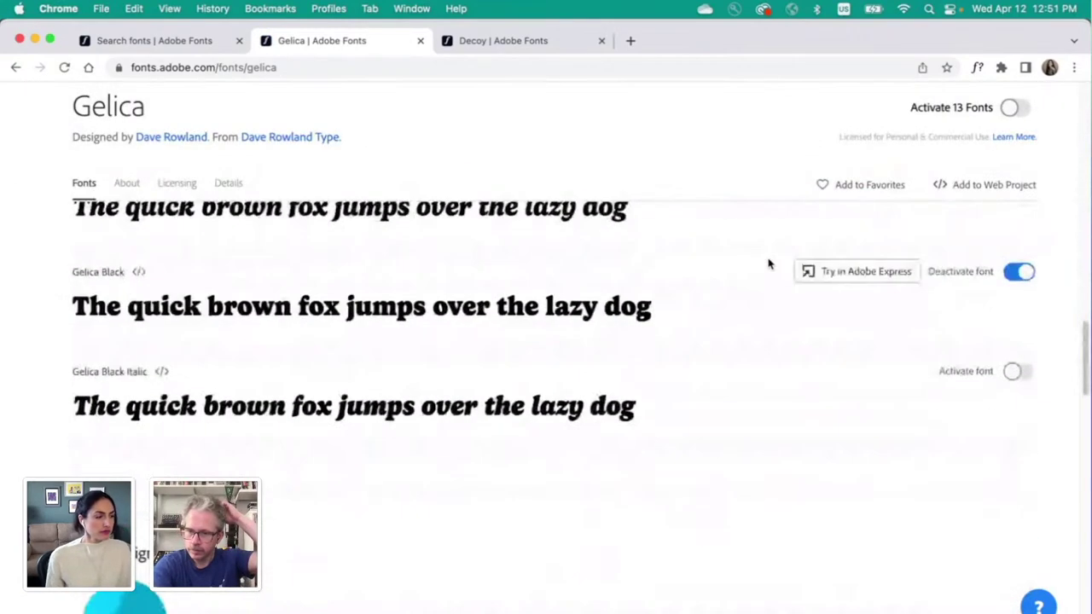
scroll(768, 264, down, 20)
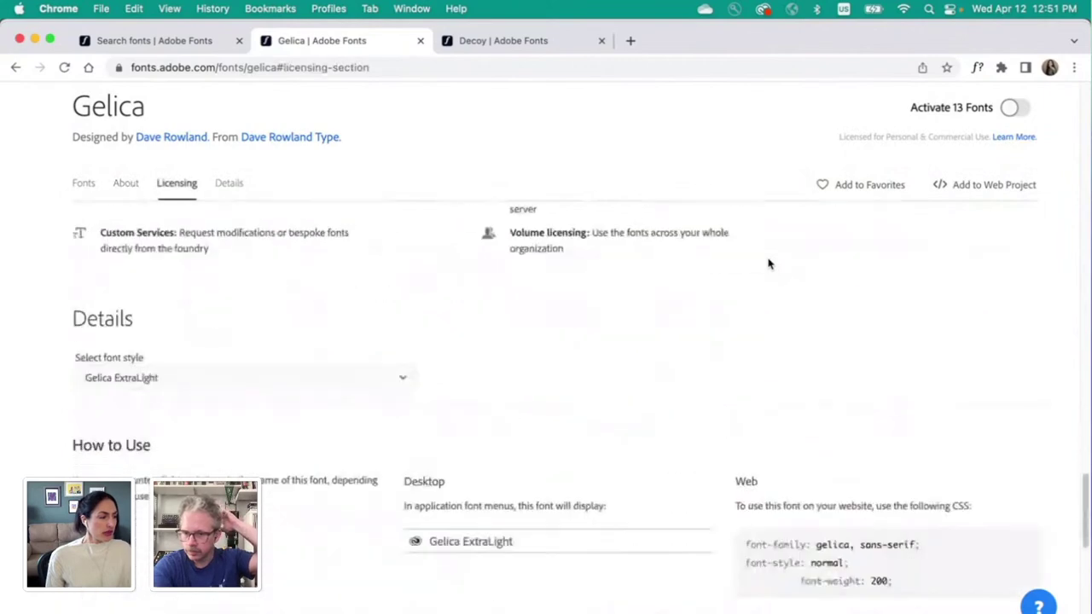
scroll(768, 259, up, 20)
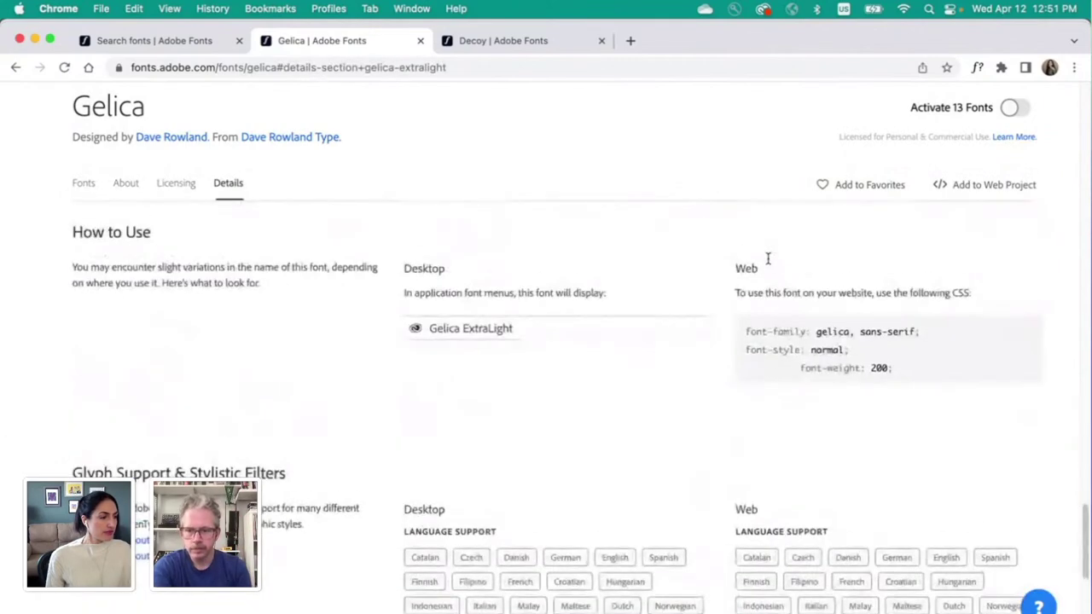
scroll(768, 264, up, 15)
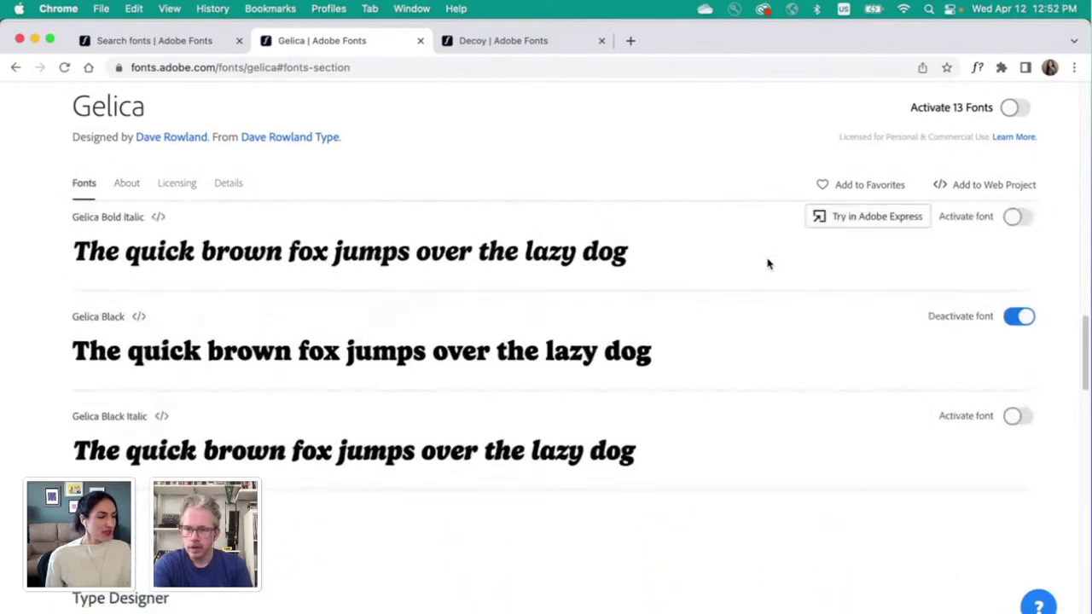
scroll(768, 264, up, 8)
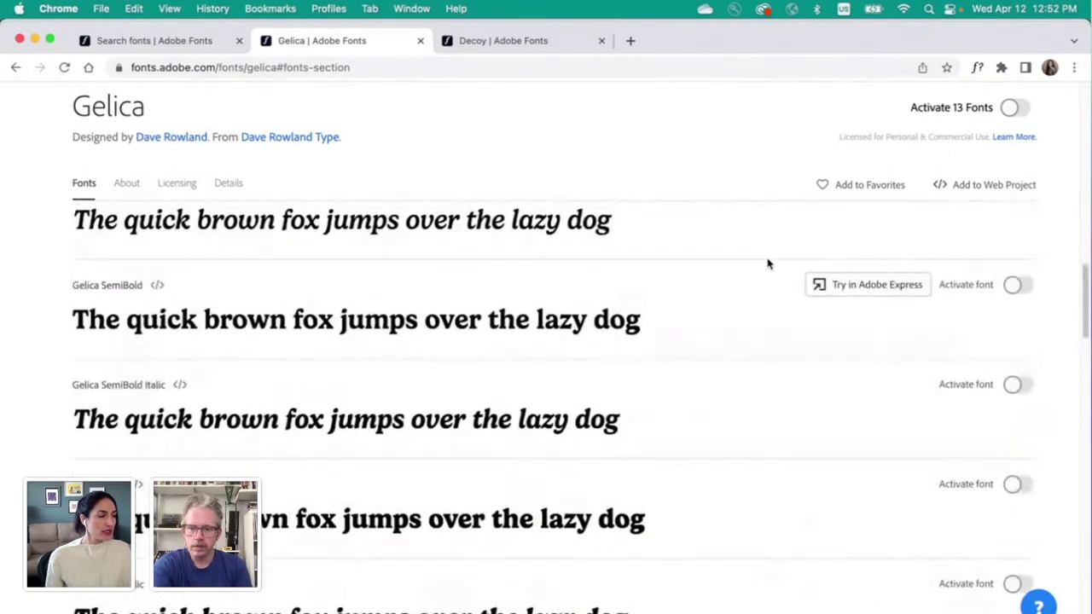
scroll(768, 263, up, 5)
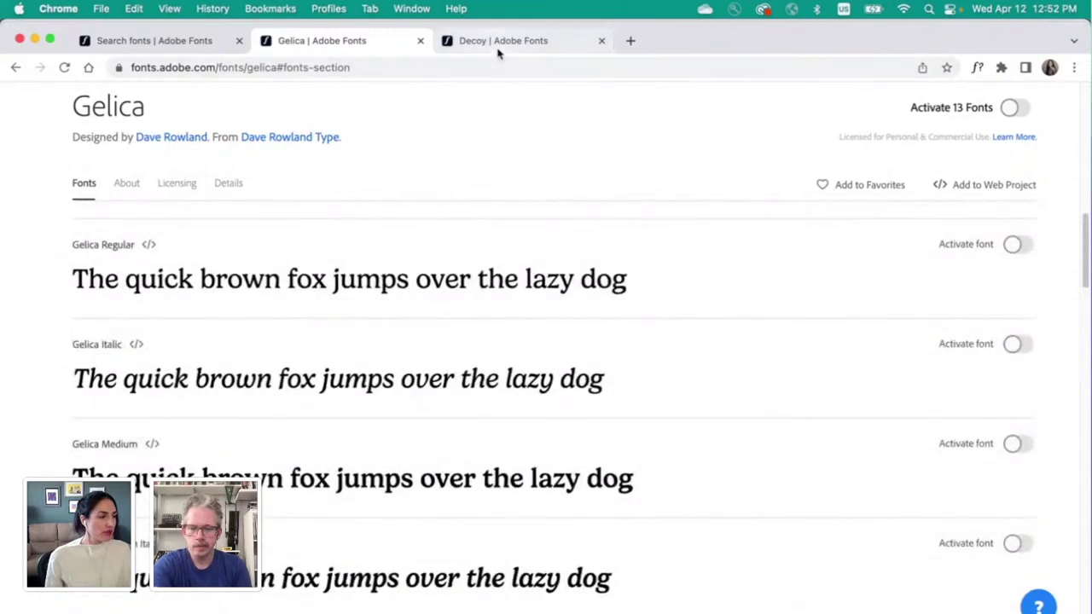
Step: Compare it against the Decoy font page in the other browser tab
click(500, 43)
scroll(710, 383, down, 20)
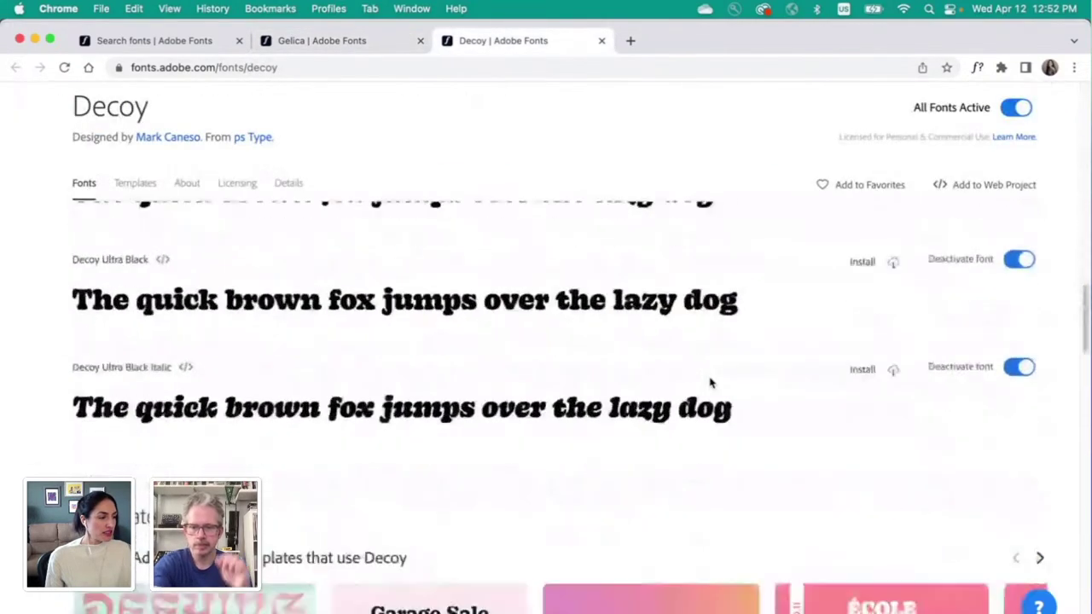
scroll(710, 384, down, 15)
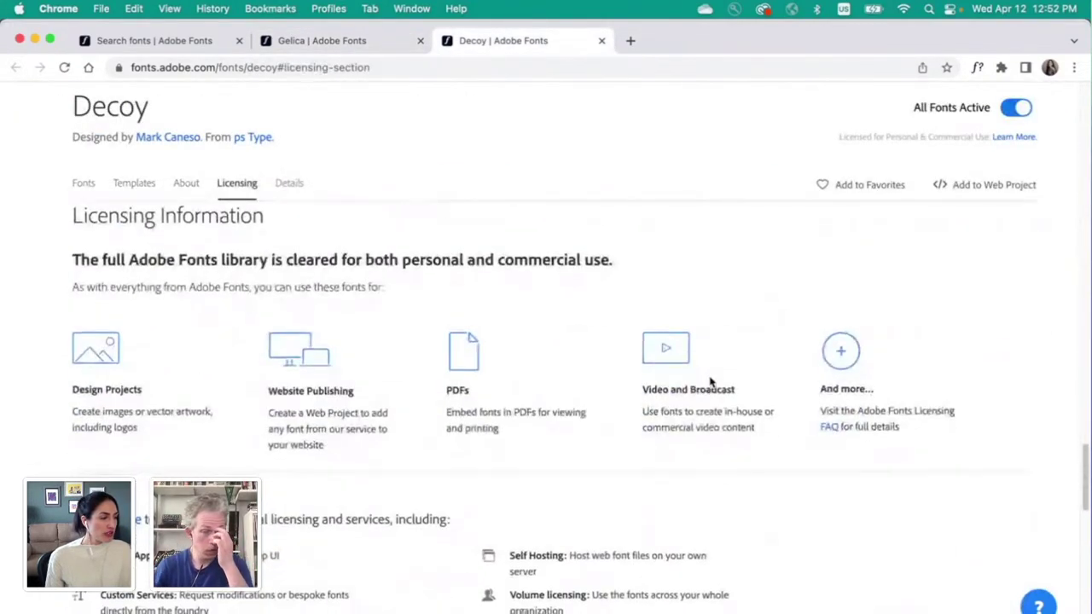
scroll(710, 383, down, 8)
scroll(710, 384, up, 8)
scroll(709, 383, up, 20)
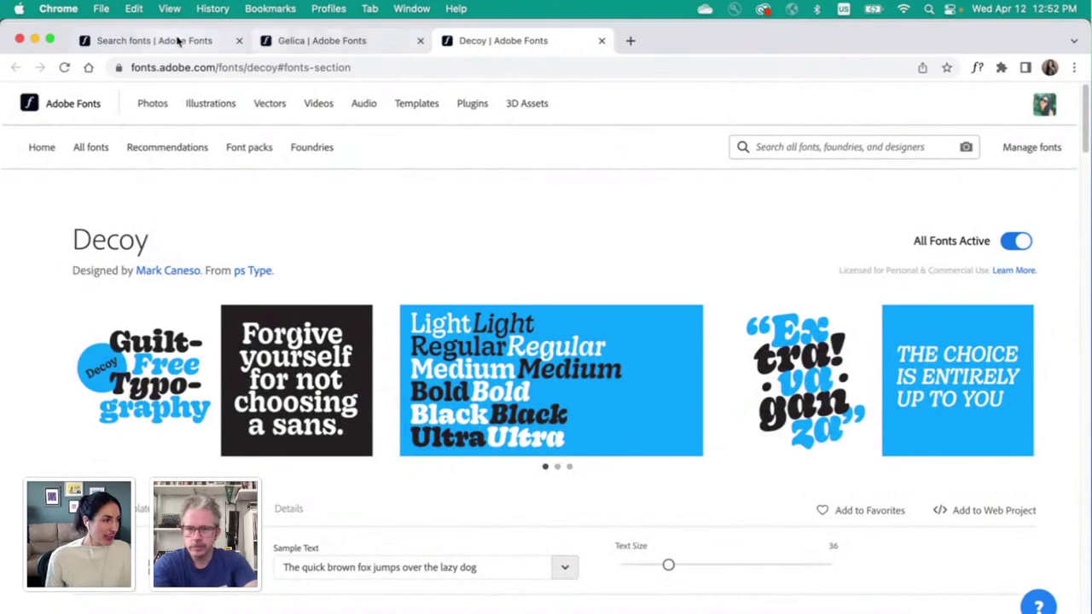
Step: Activate Gelica Light and Gelica Light Italic on the Gelica page
click(351, 42)
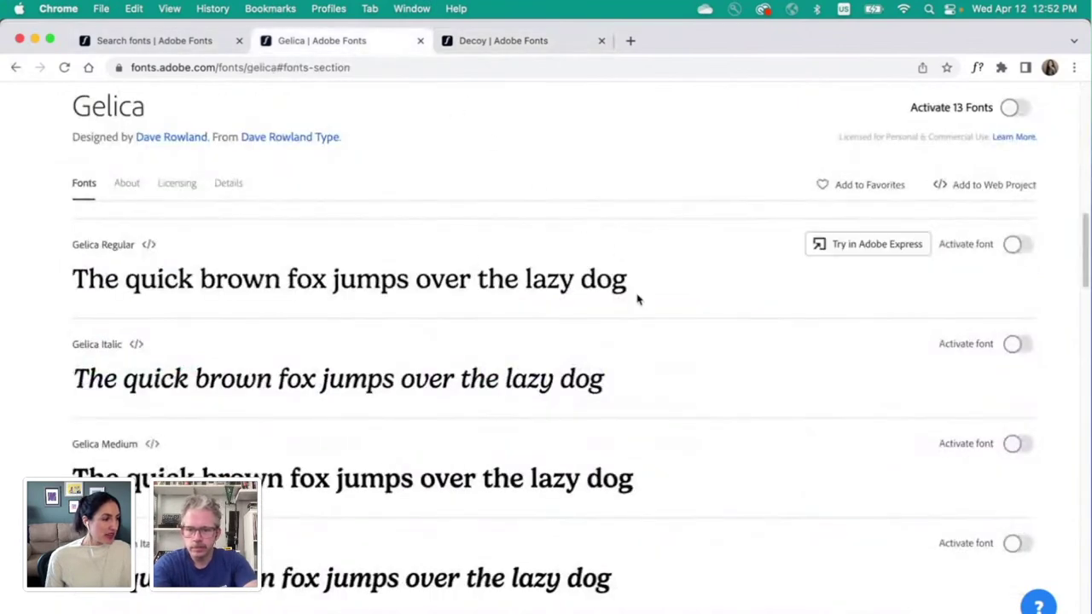
scroll(709, 296, up, 5)
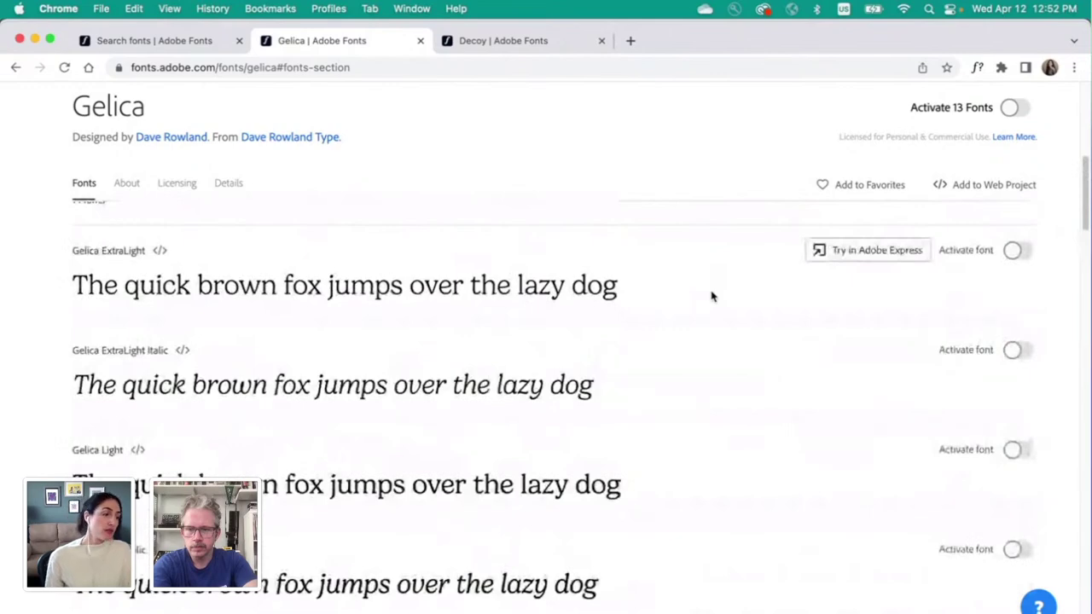
scroll(712, 296, down, 3)
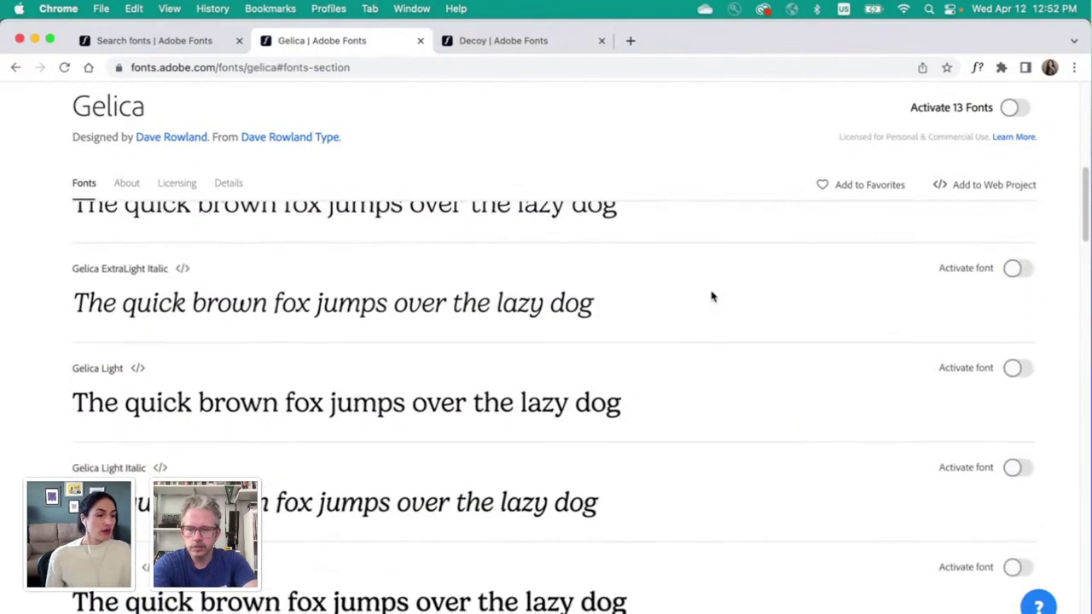
scroll(713, 296, down, 1)
click(1018, 322)
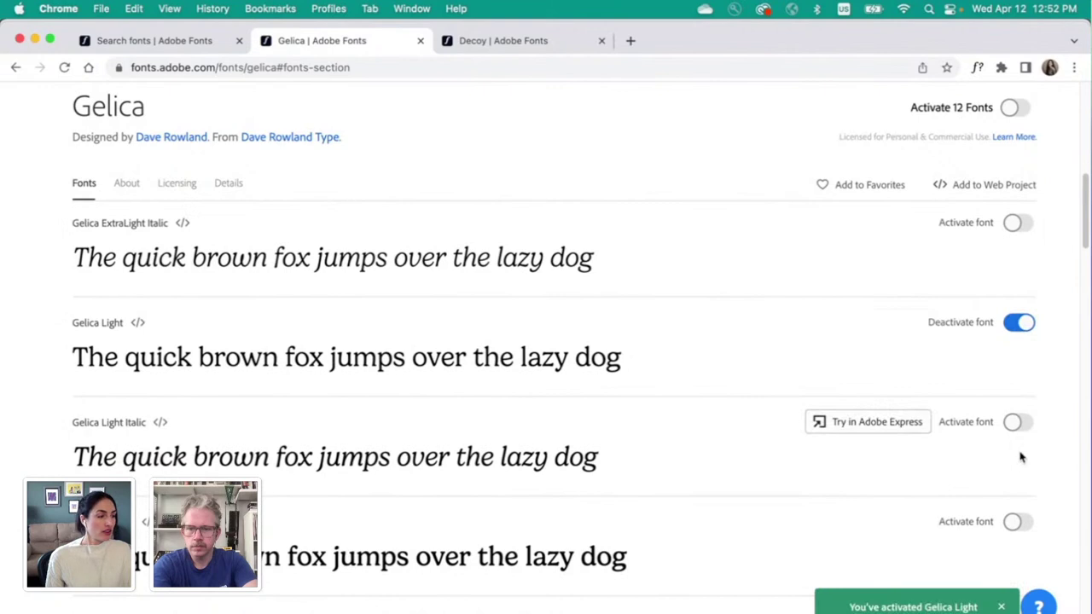
click(1013, 423)
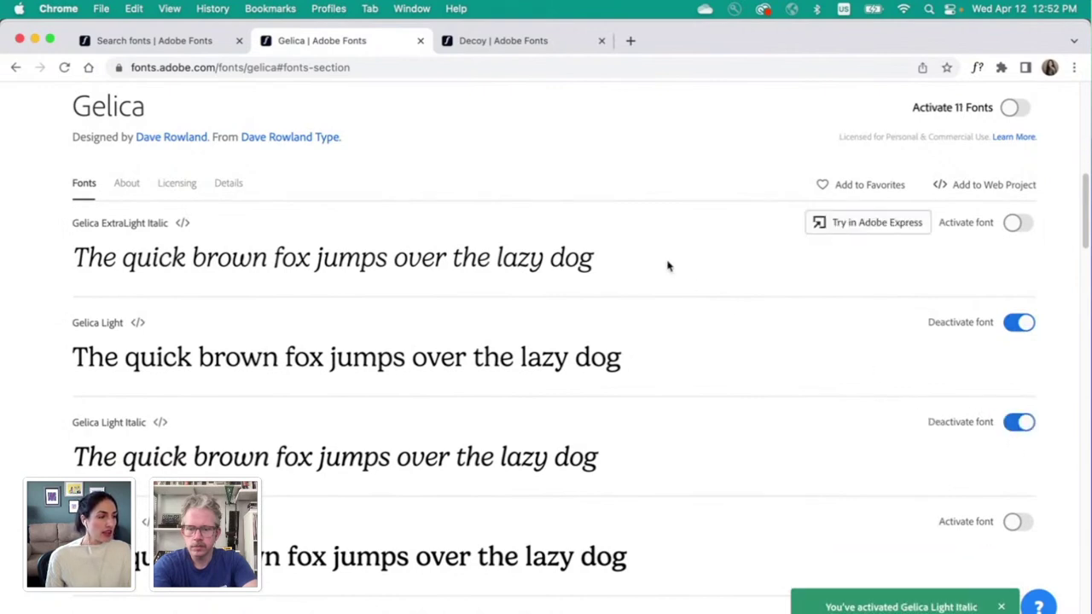
Step: Filter the Rounded font results to high x-height and regular weight
click(131, 42)
scroll(452, 324, up, 10)
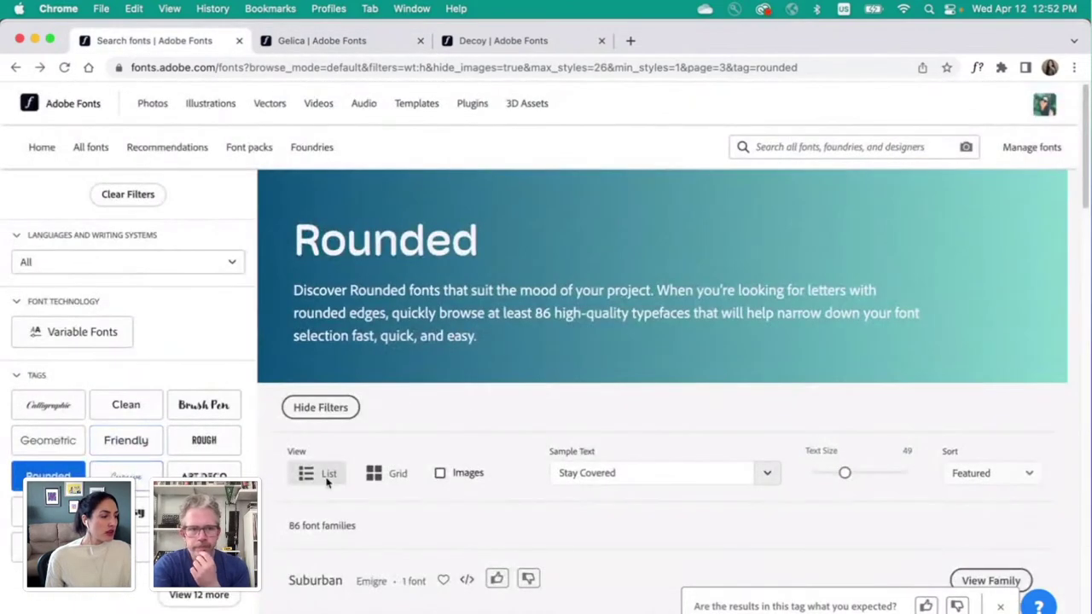
scroll(670, 457, down, 3)
scroll(670, 441, down, 2)
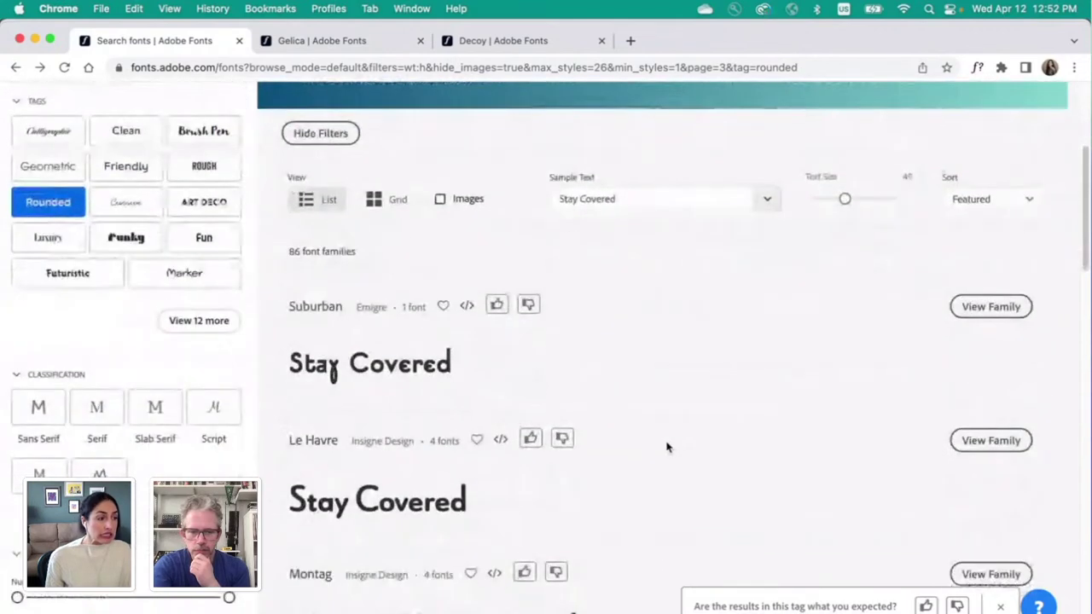
scroll(691, 429, down, 4)
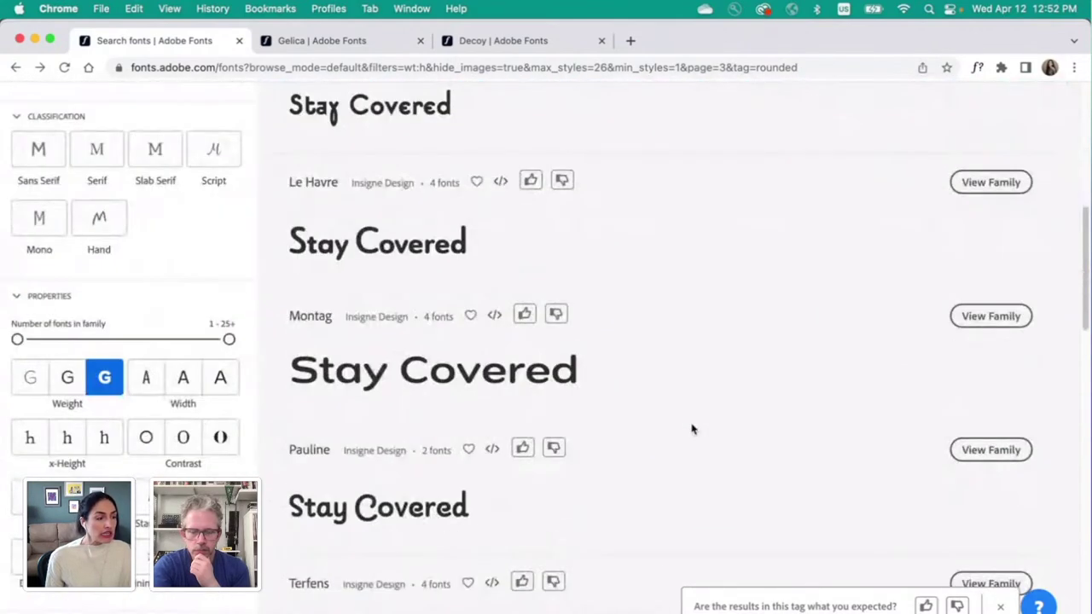
click(115, 451)
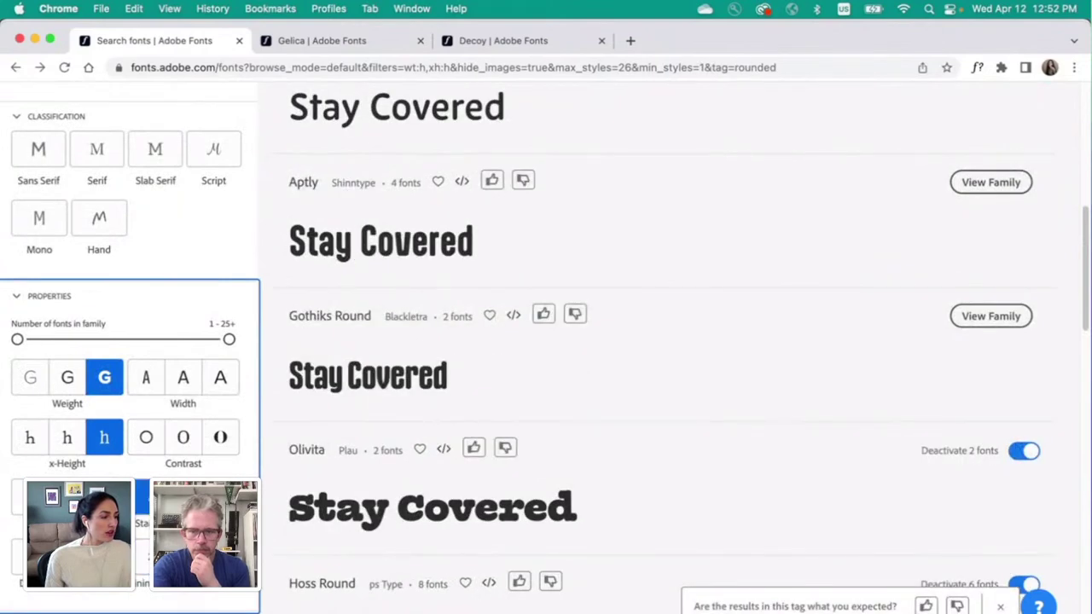
click(64, 380)
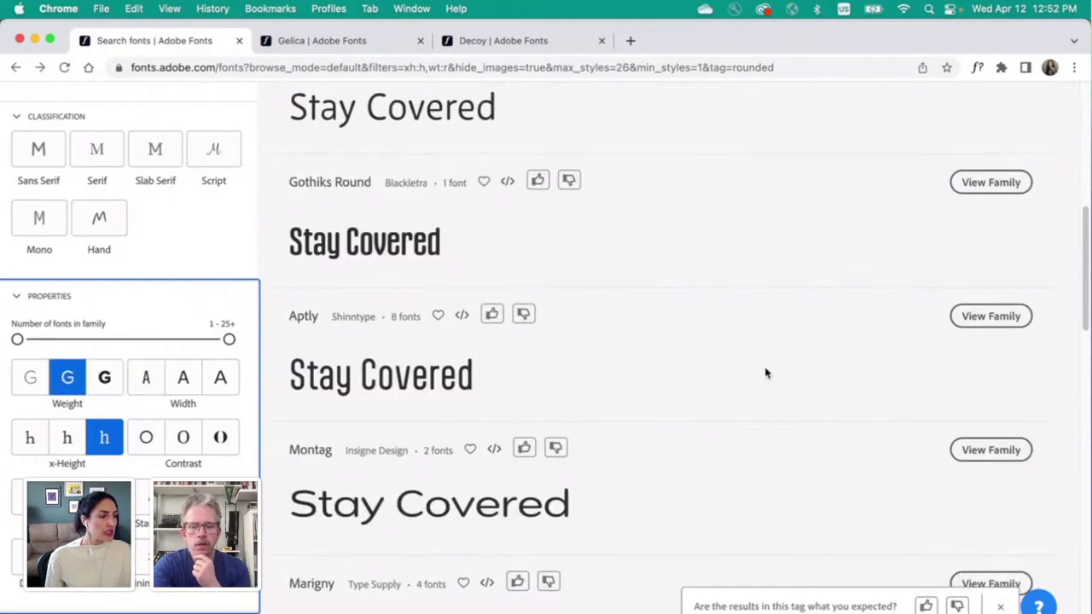
scroll(765, 373, up, 3)
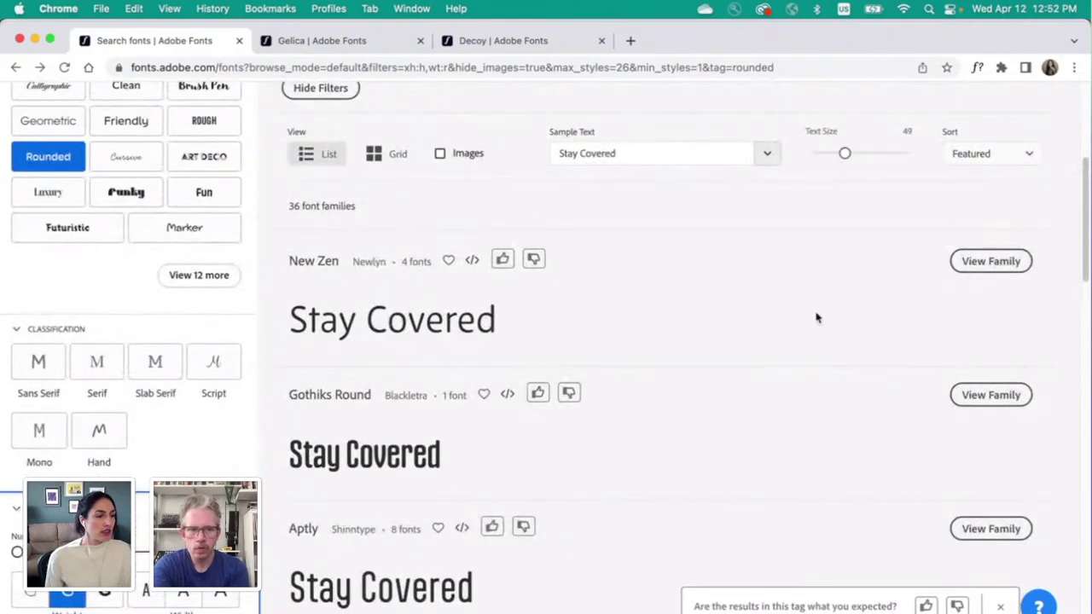
Step: Activate New Zen Light from the New Zen family page
click(962, 269)
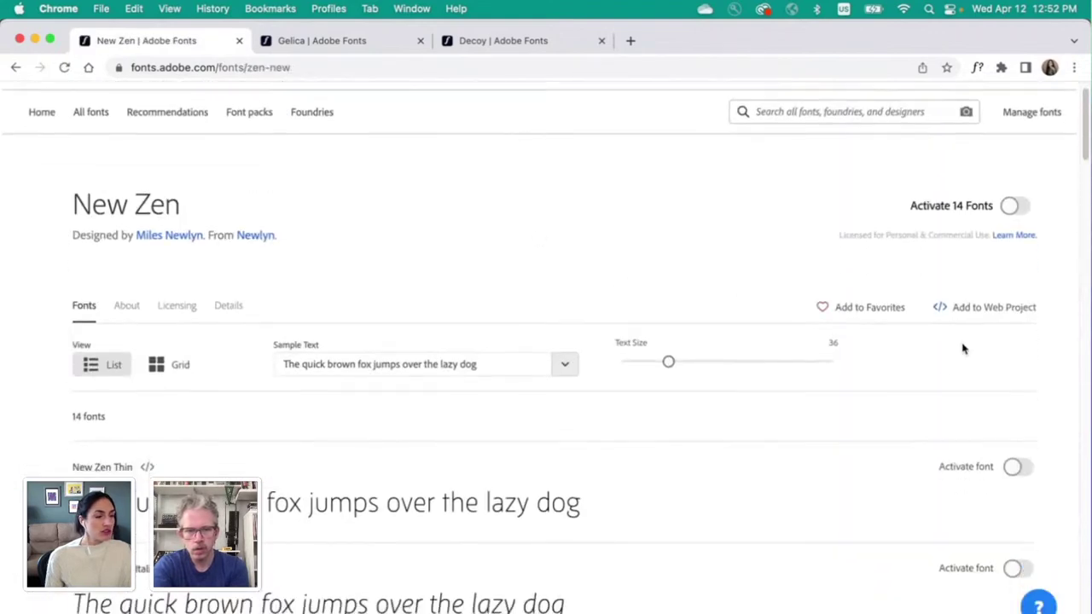
scroll(769, 359, down, 3)
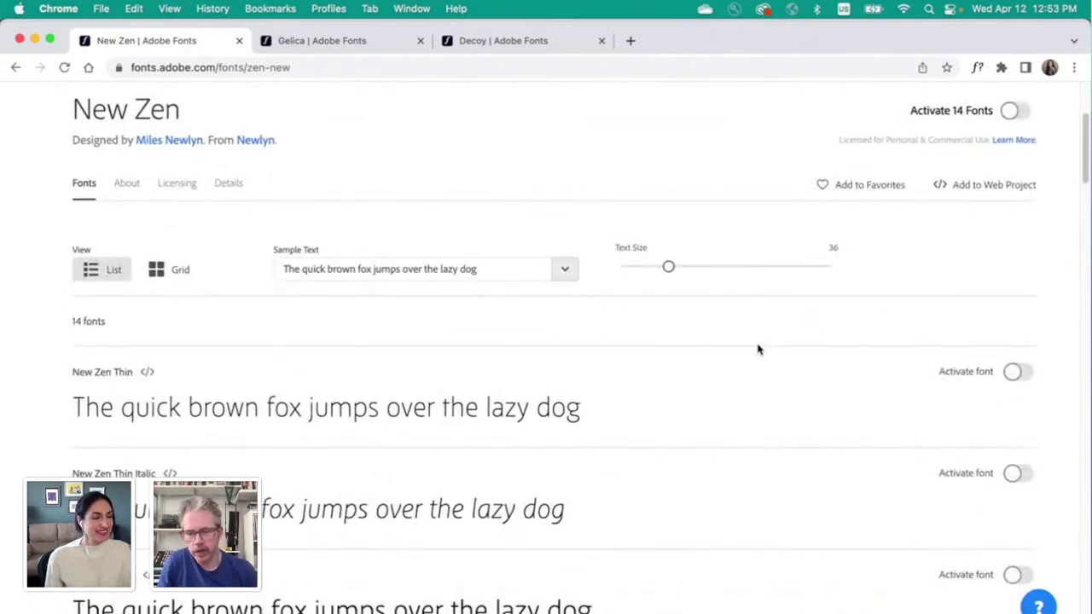
scroll(759, 349, down, 2)
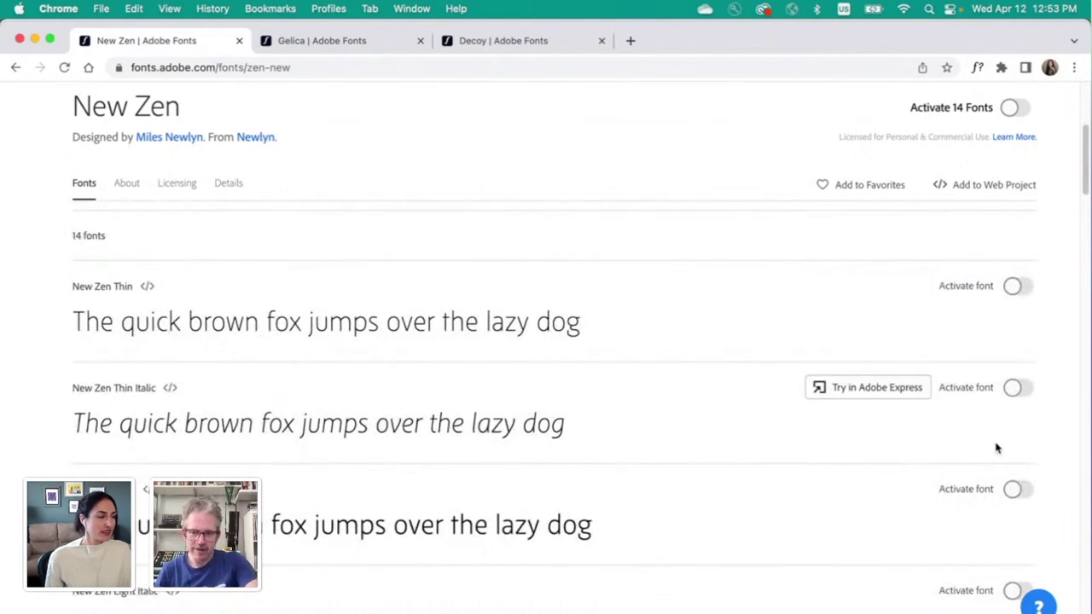
scroll(984, 443, down, 2)
click(1015, 388)
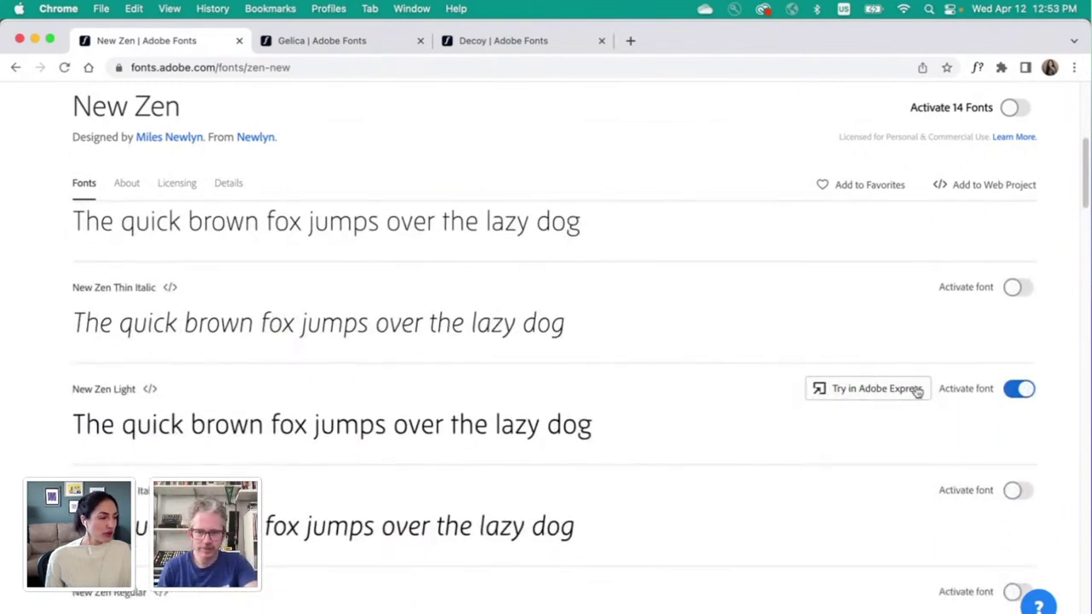
Step: Select the In today's world subheading and browse fonts, keeping Myriad Pro for now
key(super+Tab)
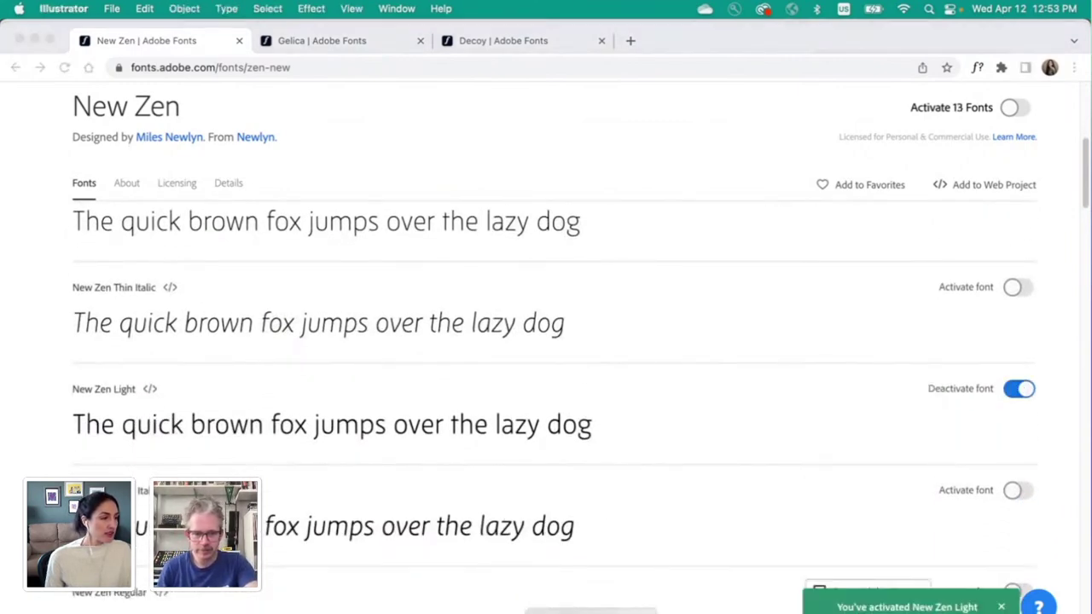
click(522, 274)
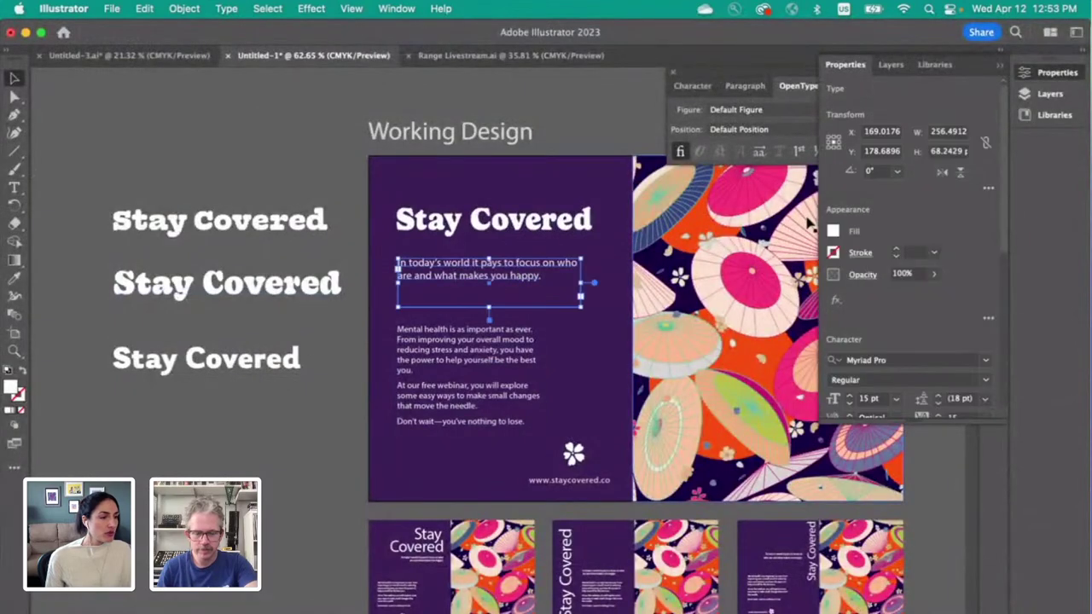
click(898, 359)
triple_click(883, 359)
text(gr)
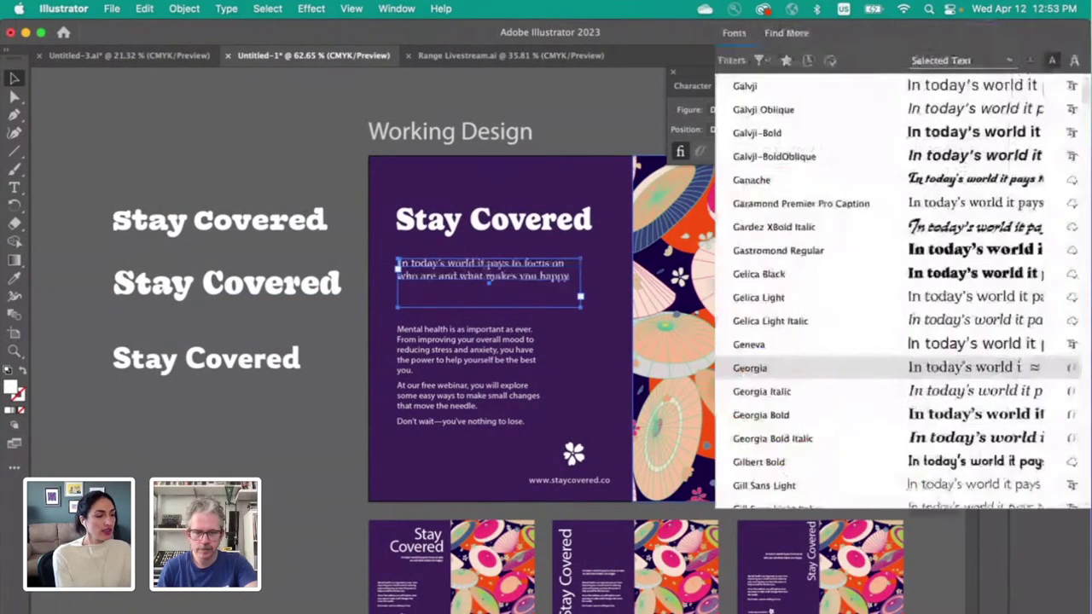
key(BackSpace)
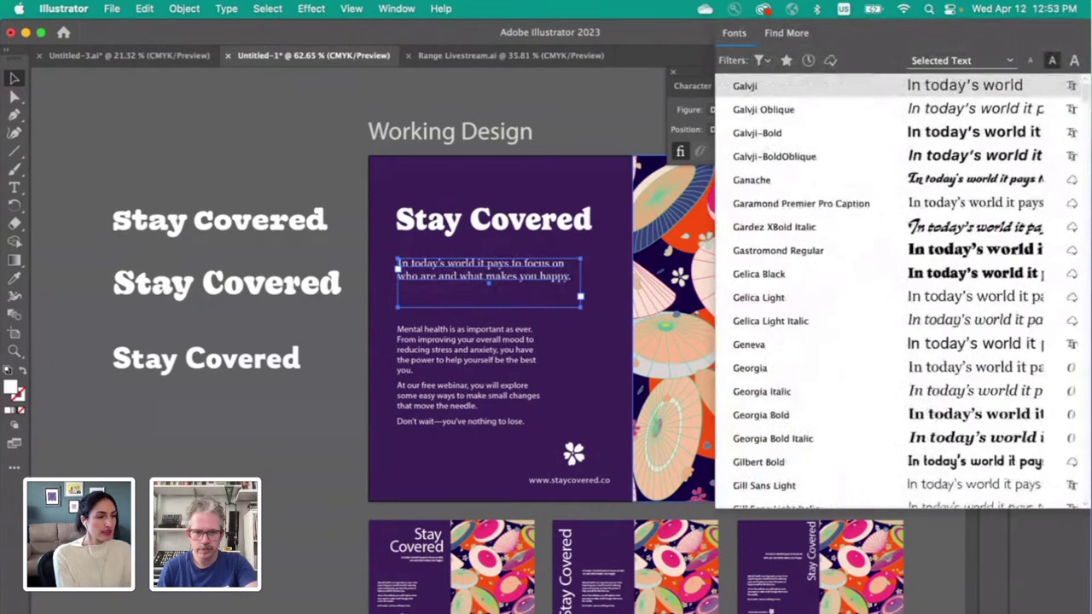
key(Escape)
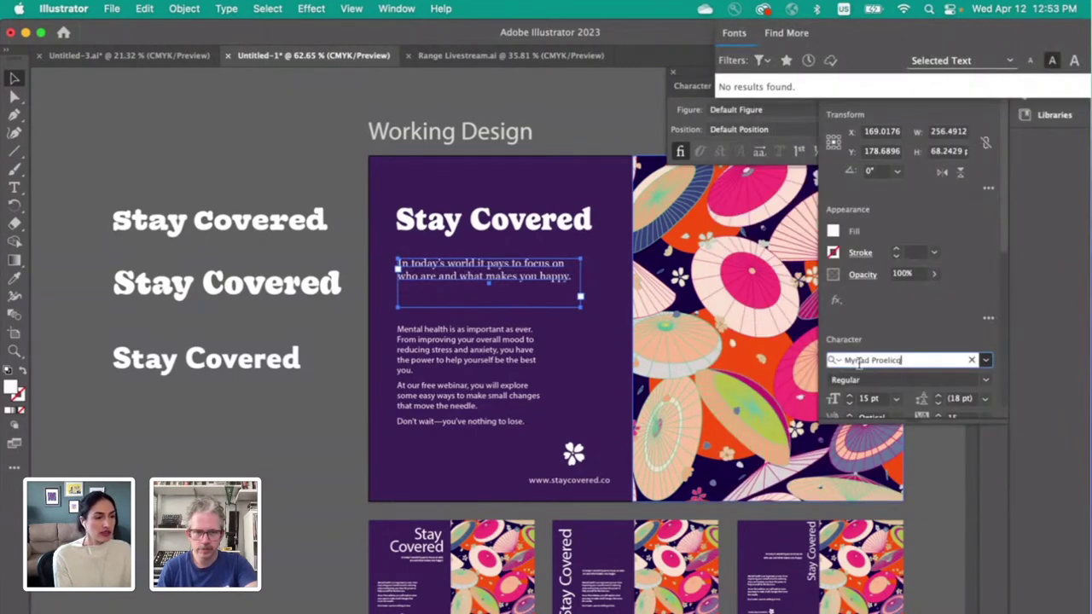
click(973, 359)
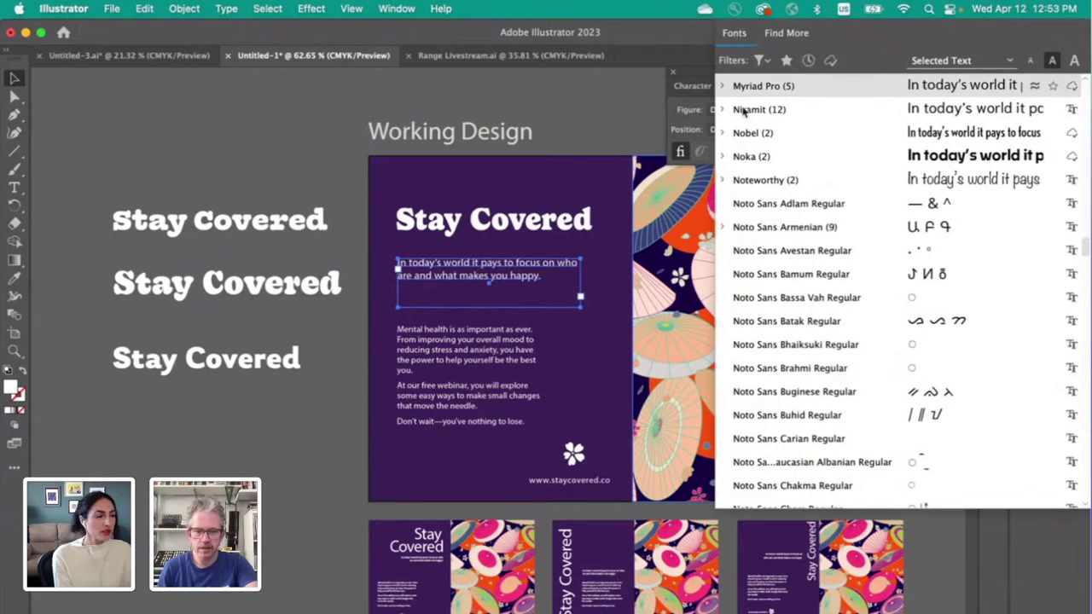
click(609, 109)
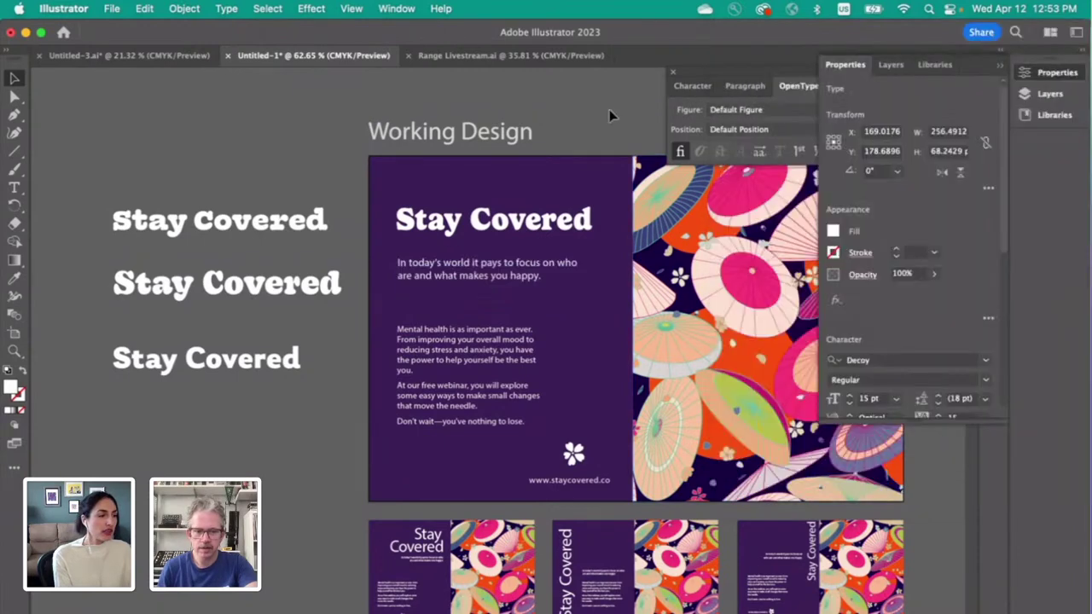
Step: Set the In today's world subheading in Gelica Light via a 'ge' font search
click(516, 266)
click(845, 361)
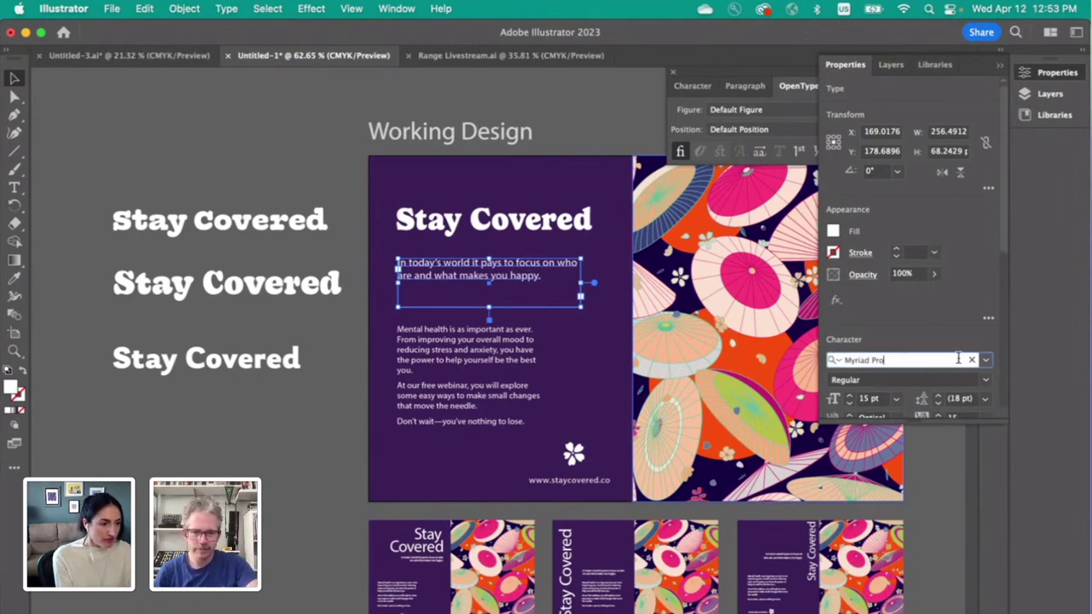
key(BackSpace)
key(BackSpace)
key(BackSpace)
key(BackSpace)
key(BackSpace)
key(BackSpace)
key(BackSpace)
key(BackSpace)
key(BackSpace)
key(BackSpace)
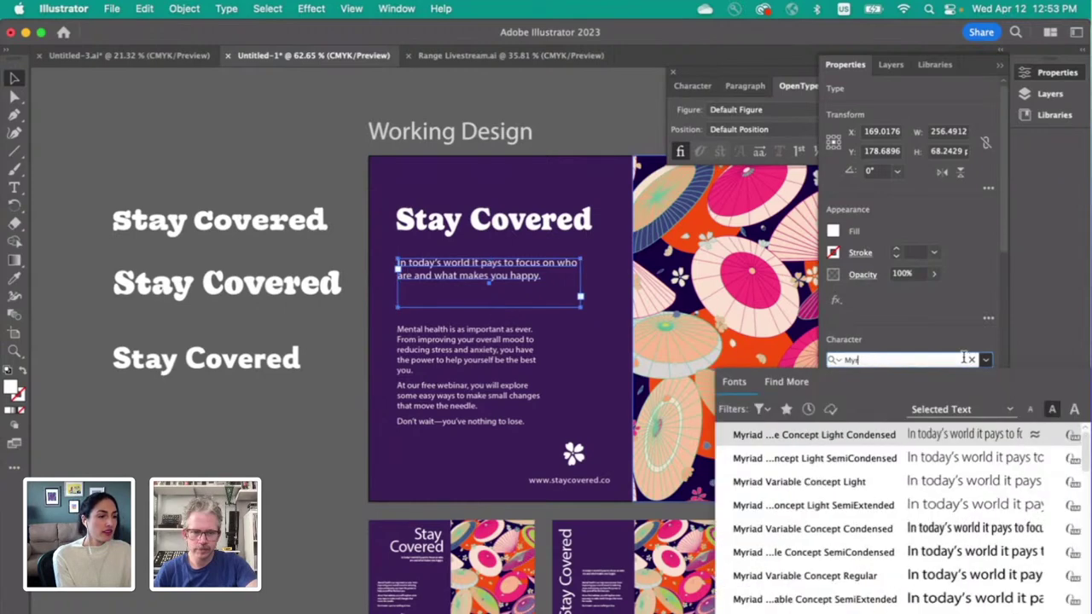
text(geli)
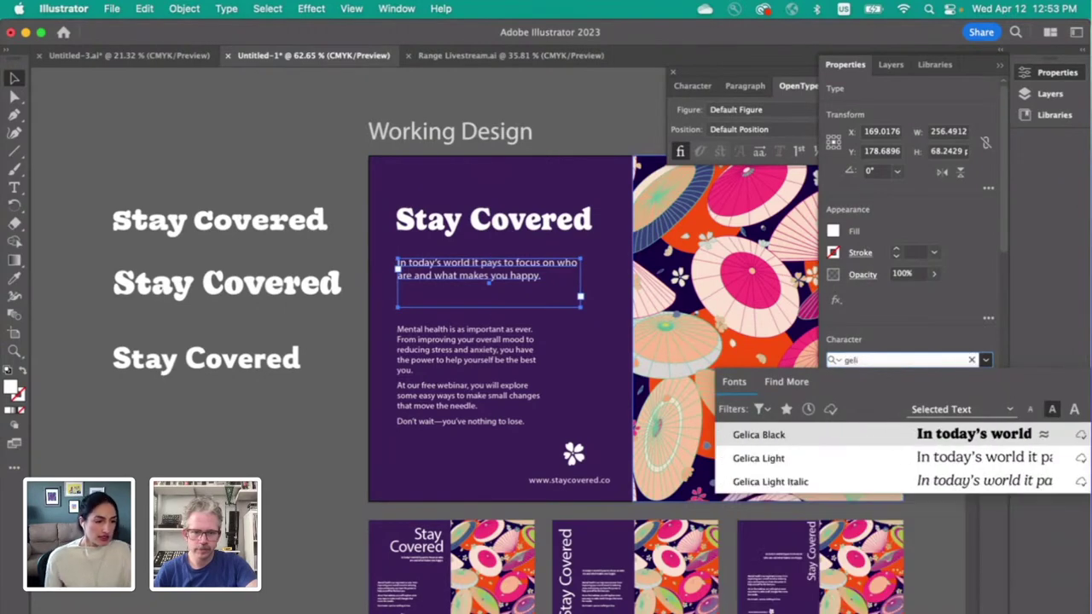
click(946, 467)
click(258, 438)
click(477, 367)
click(935, 362)
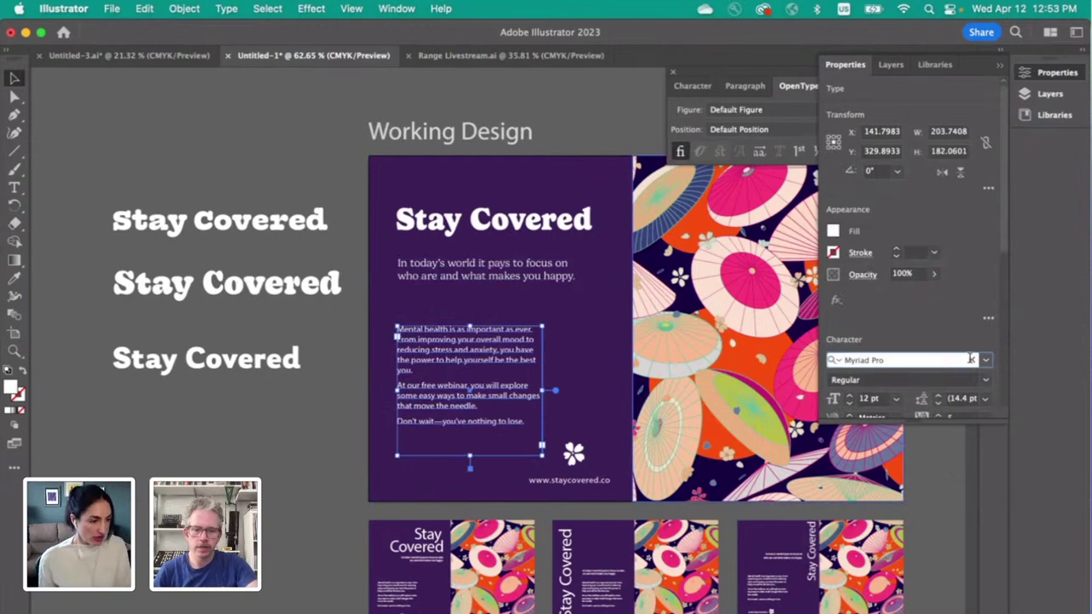
Step: Set the 'Mental health is as important as ever' body text in New Zen Light
click(971, 359)
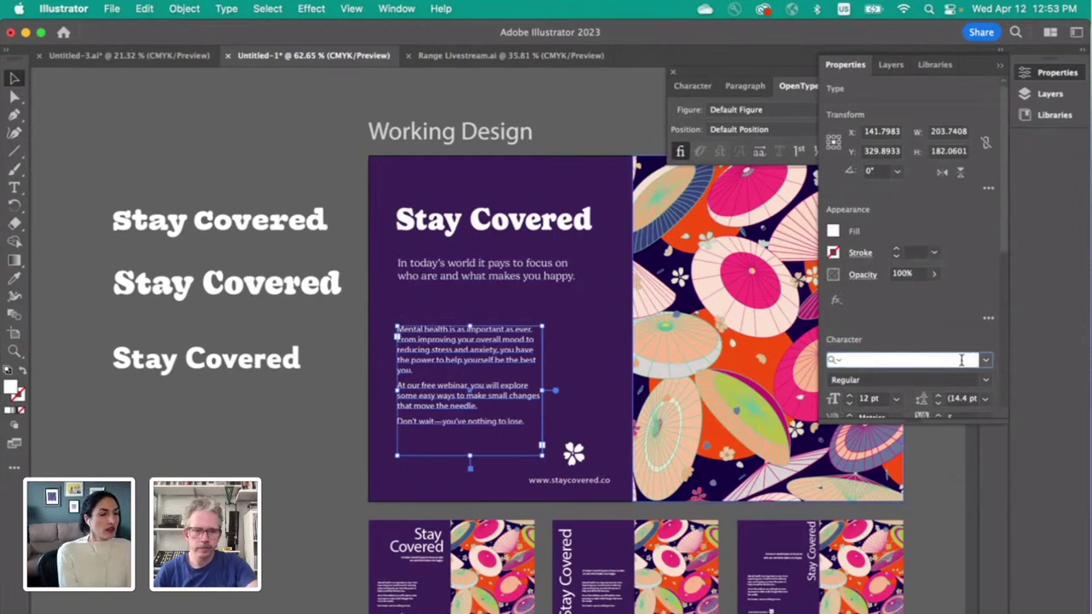
key(Down)
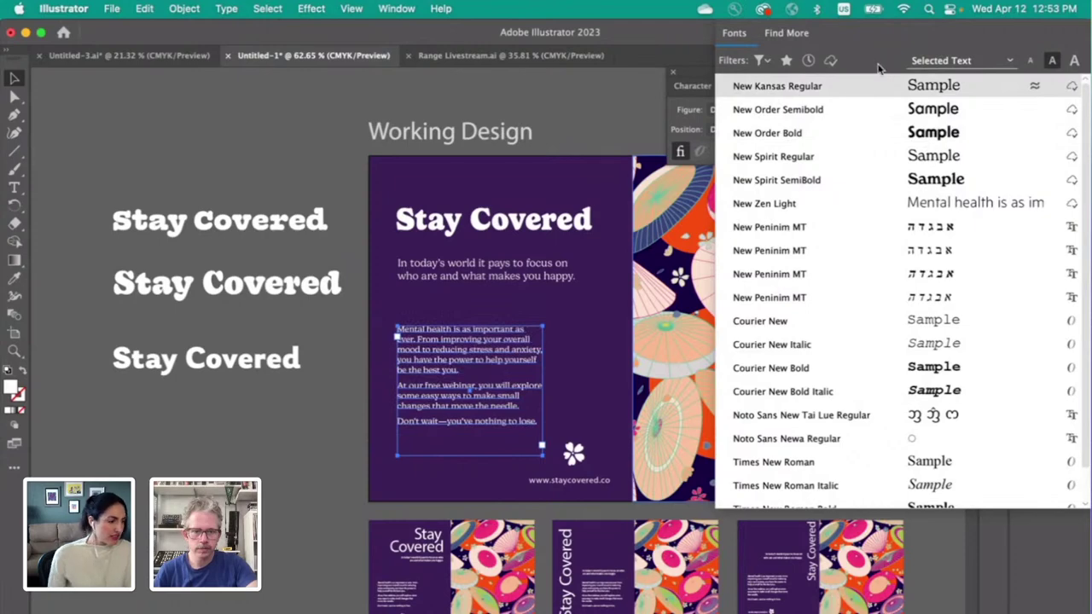
key(Escape)
key(super+Tab)
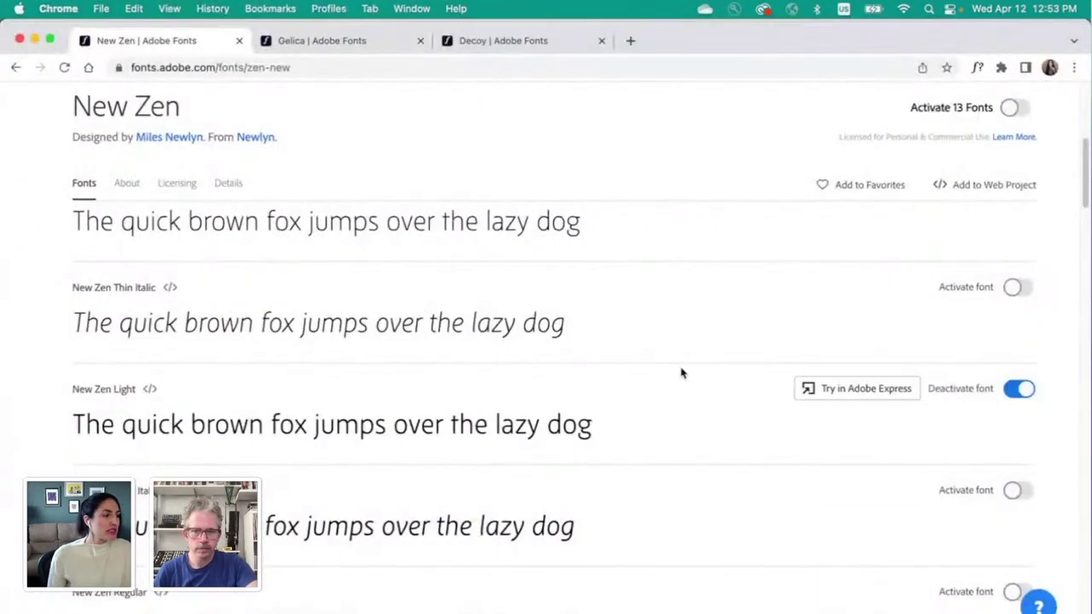
key(super+Tab)
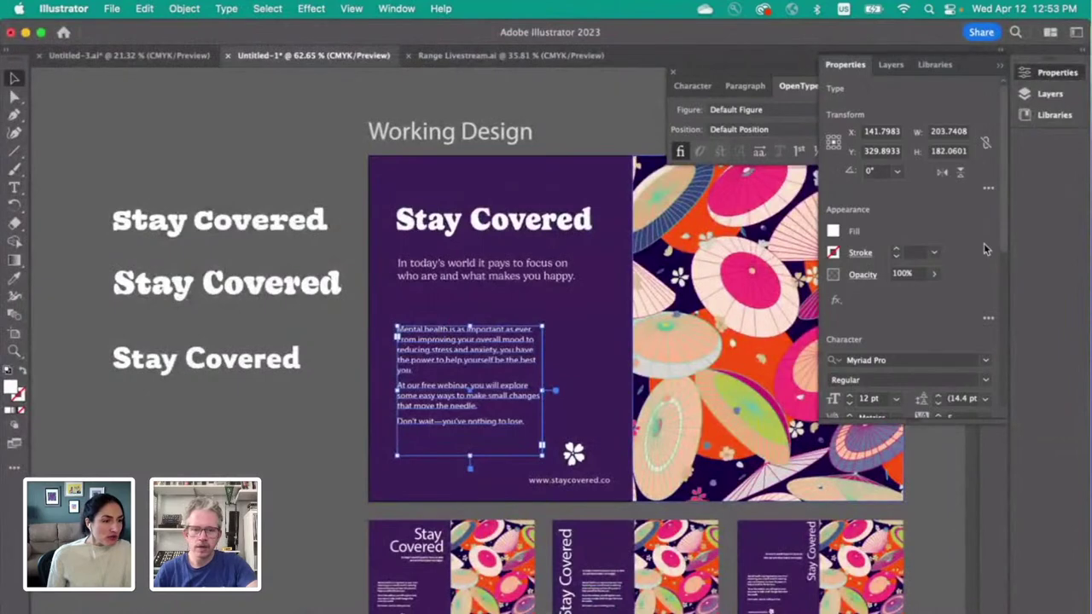
click(901, 360)
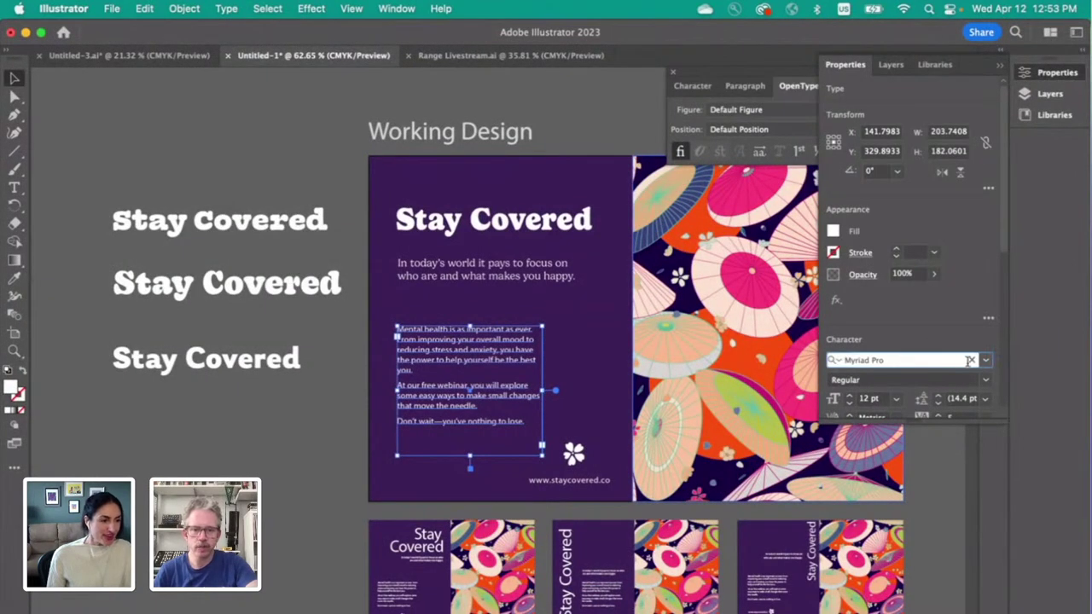
key(BackSpace)
key(BackSpace)
key(BackSpace)
key(BackSpace)
key(BackSpace)
key(BackSpace)
key(BackSpace)
key(BackSpace)
key(BackSpace)
key(BackSpace)
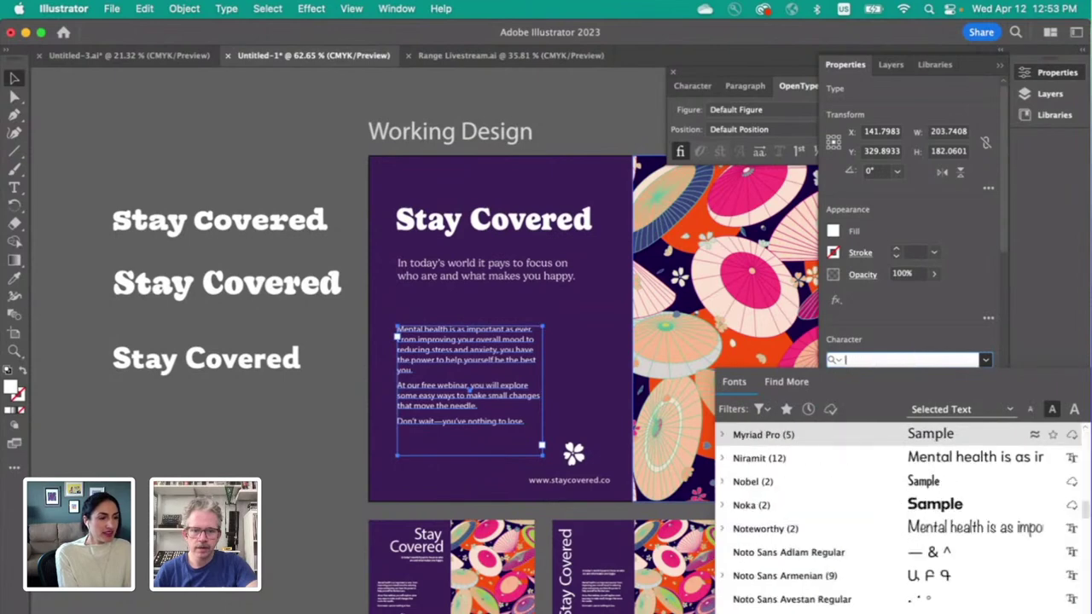
text(new z)
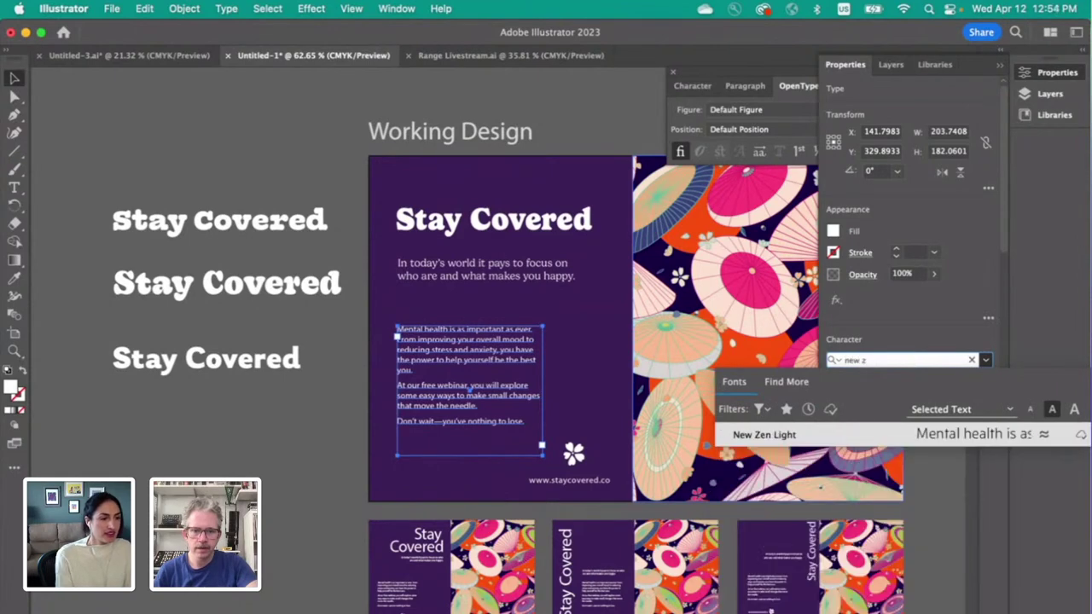
click(902, 435)
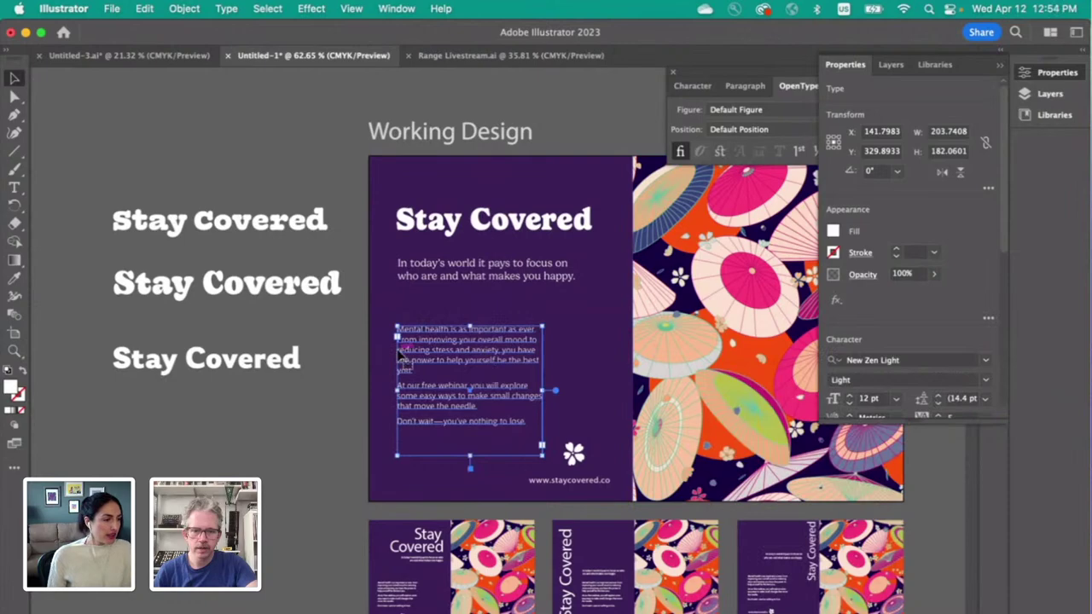
scroll(461, 357, up, 5)
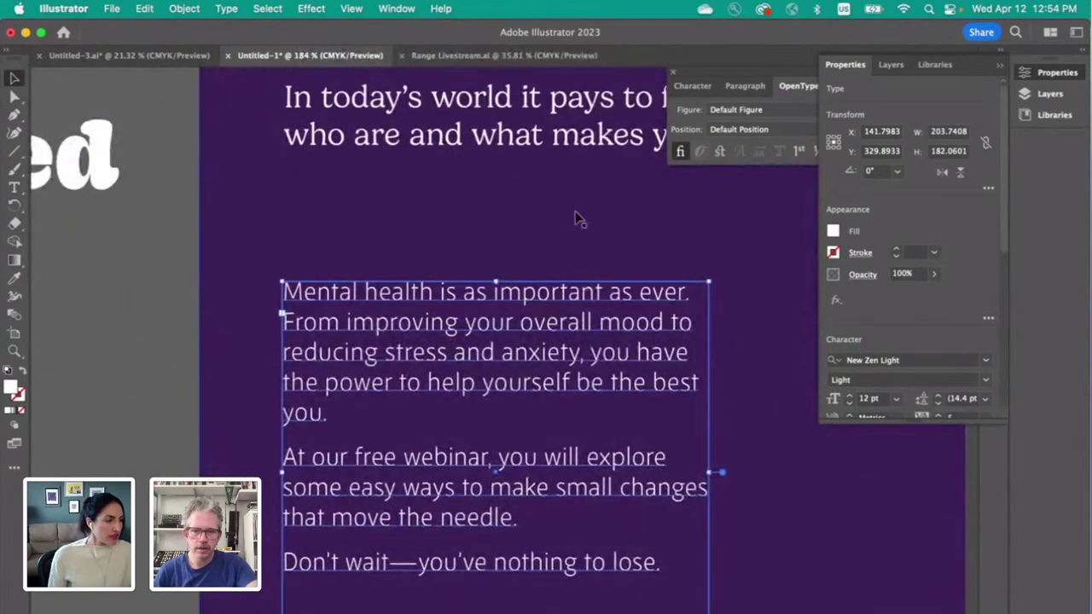
click(102, 324)
scroll(247, 327, down, 5)
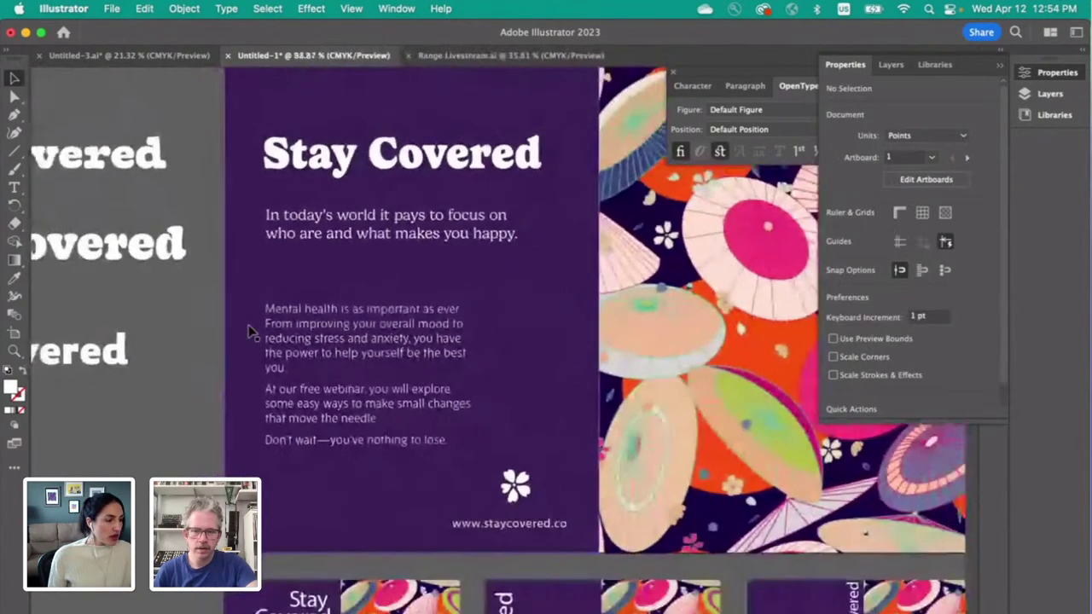
drag(503, 560, 502, 530)
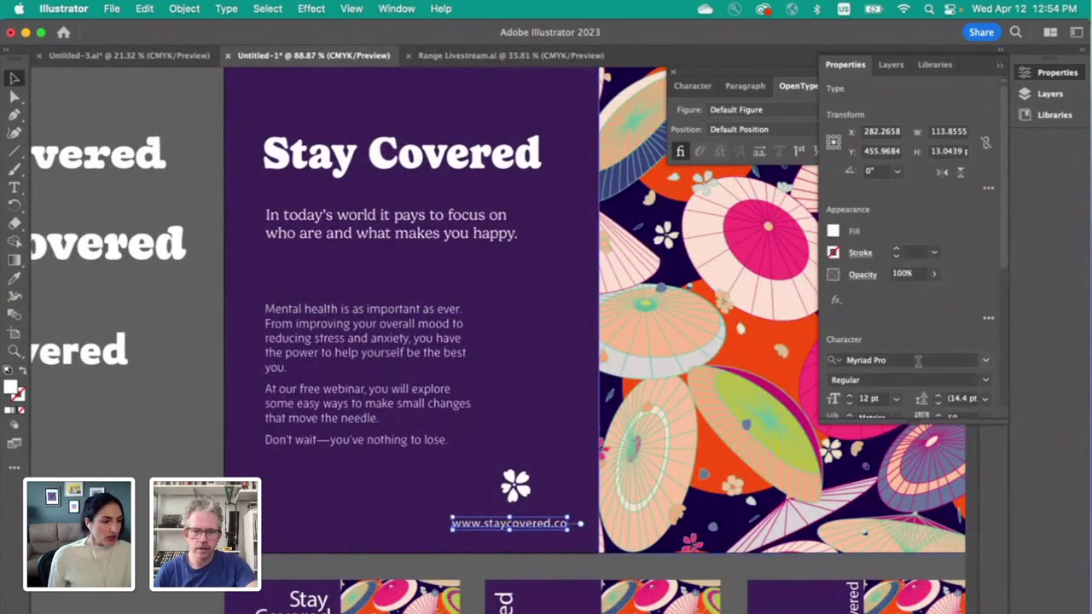
click(916, 361)
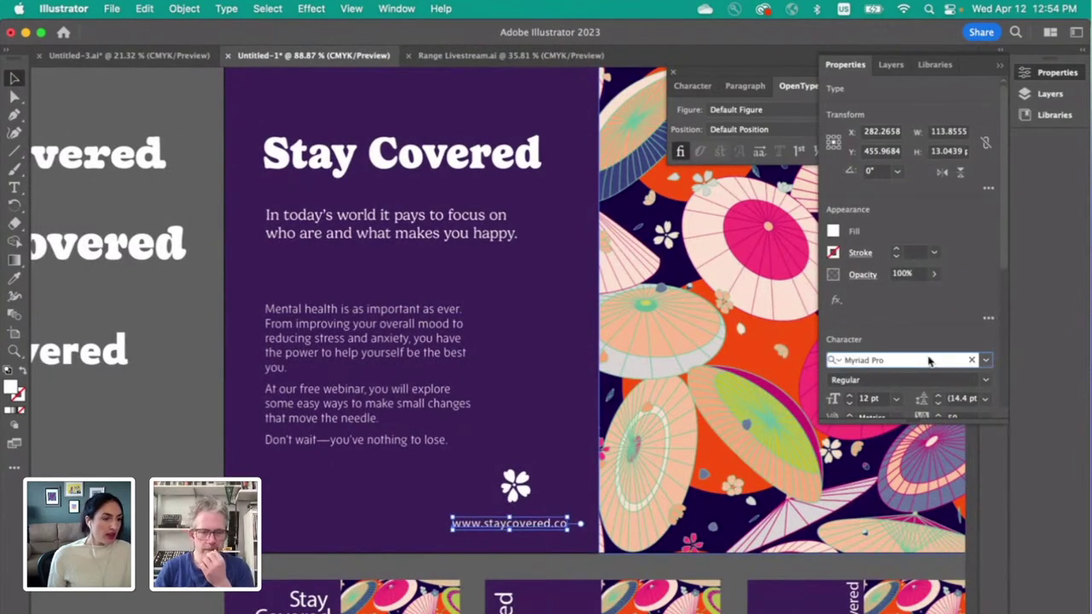
drag(916, 360, 841, 359)
text(New)
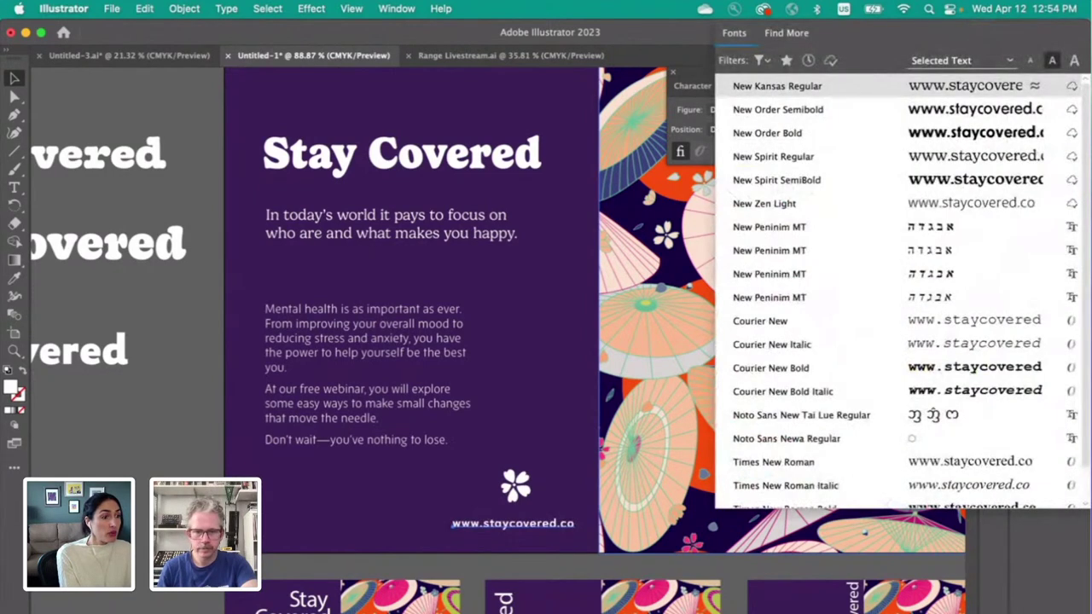
click(917, 203)
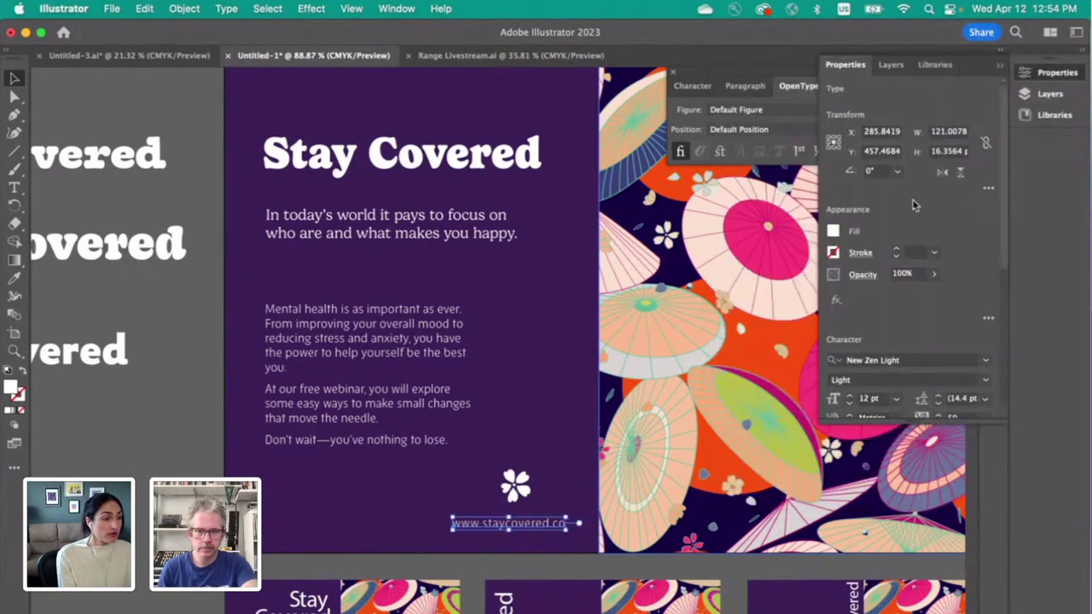
click(327, 239)
click(198, 330)
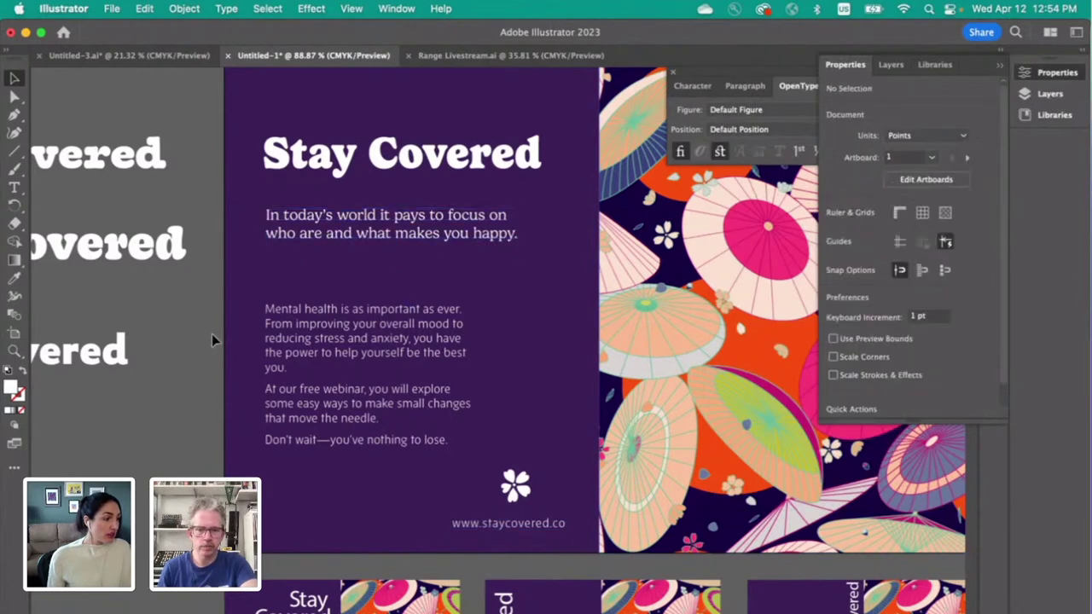
Step: Switch the body paragraphs to Gelica Light with a 'gelic' font search
click(360, 415)
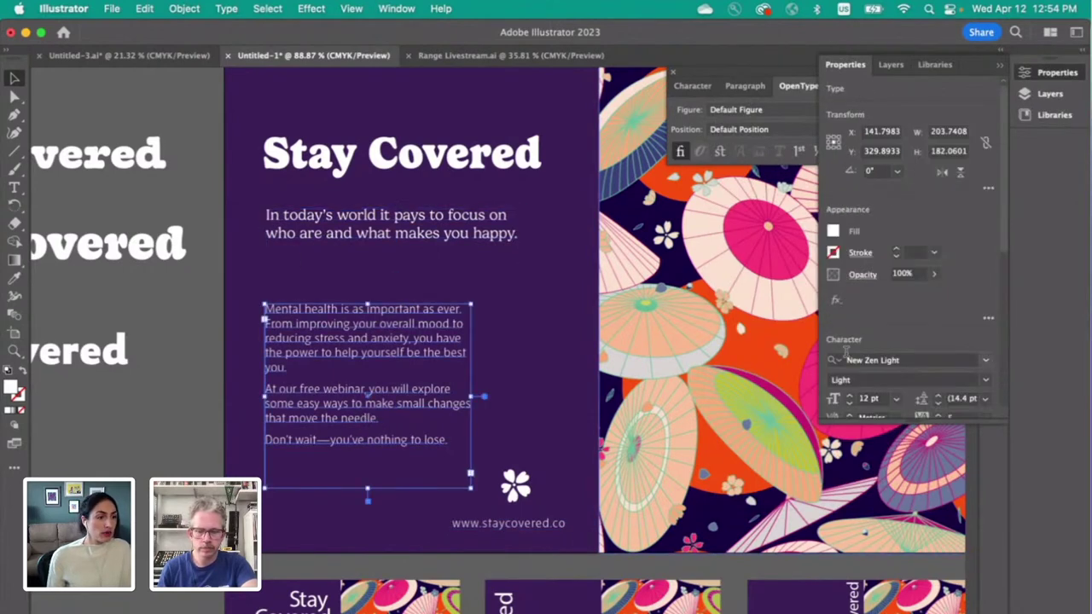
click(915, 360)
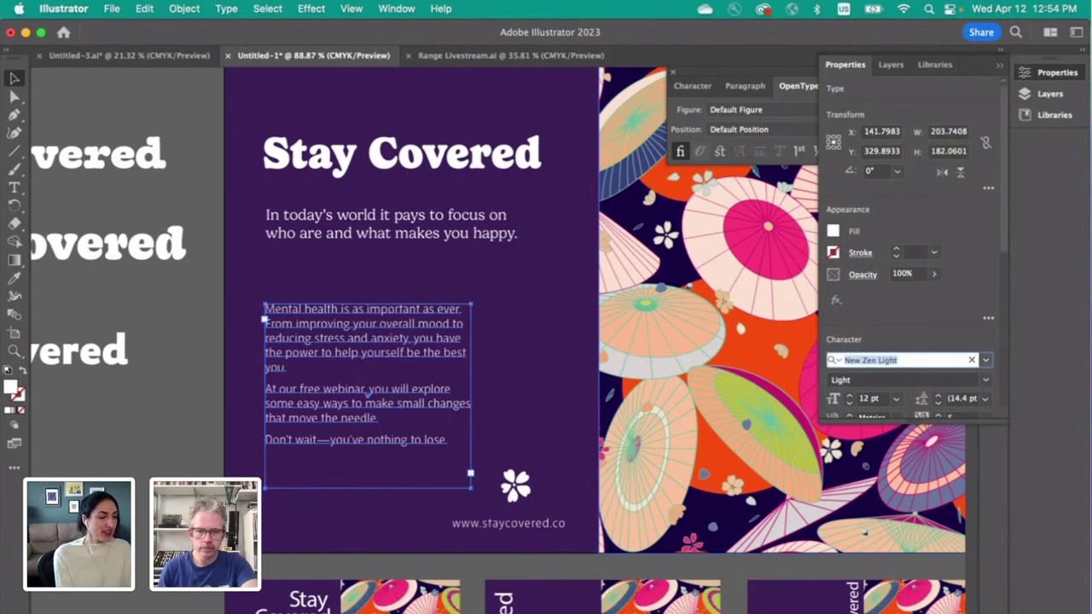
text(gelic)
key(Return)
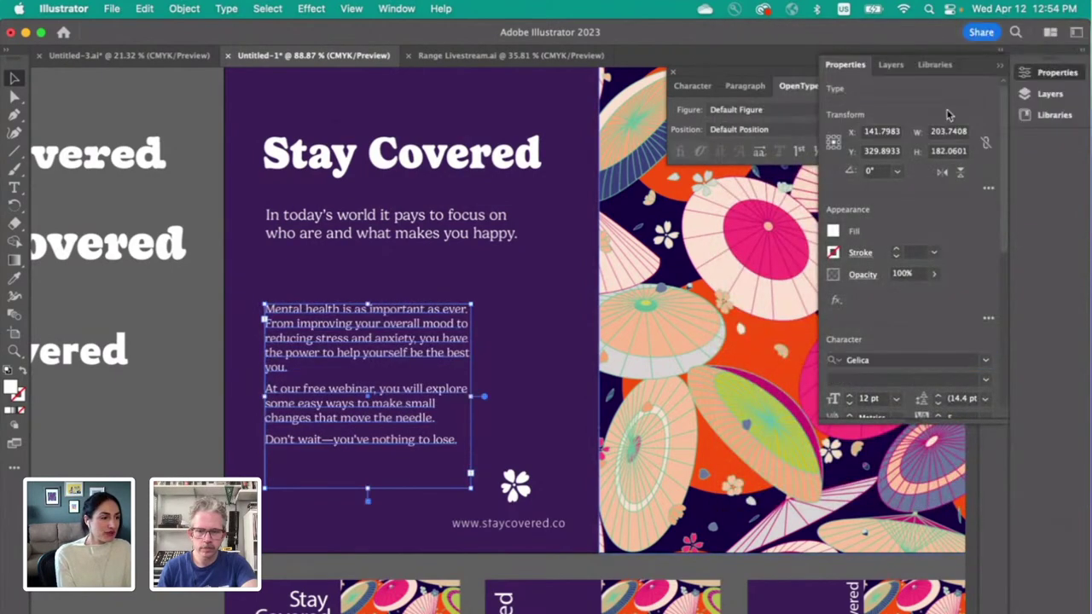
click(512, 524)
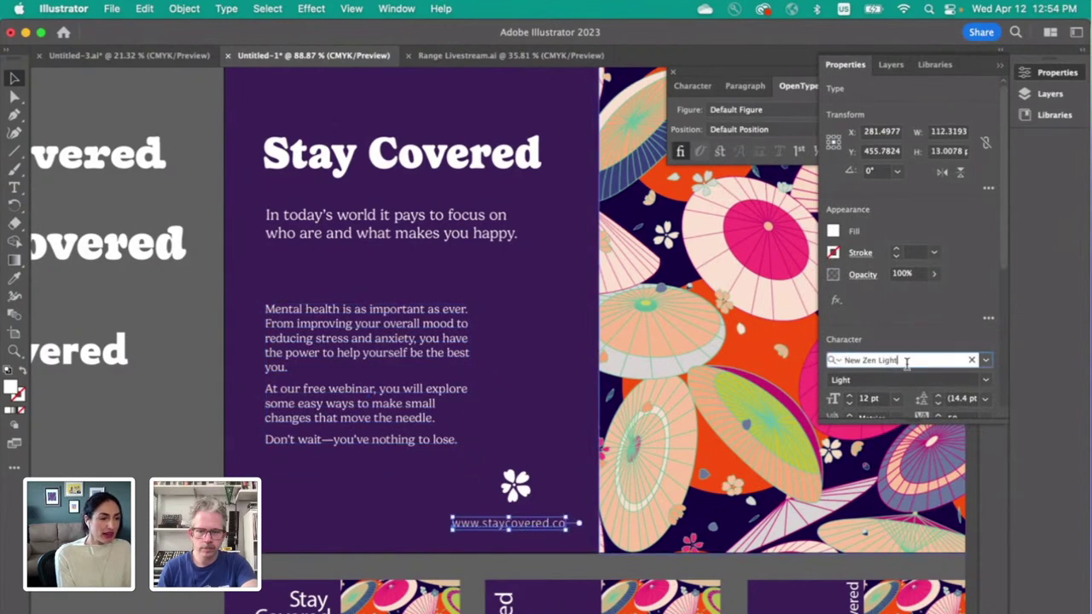
drag(907, 360, 847, 358)
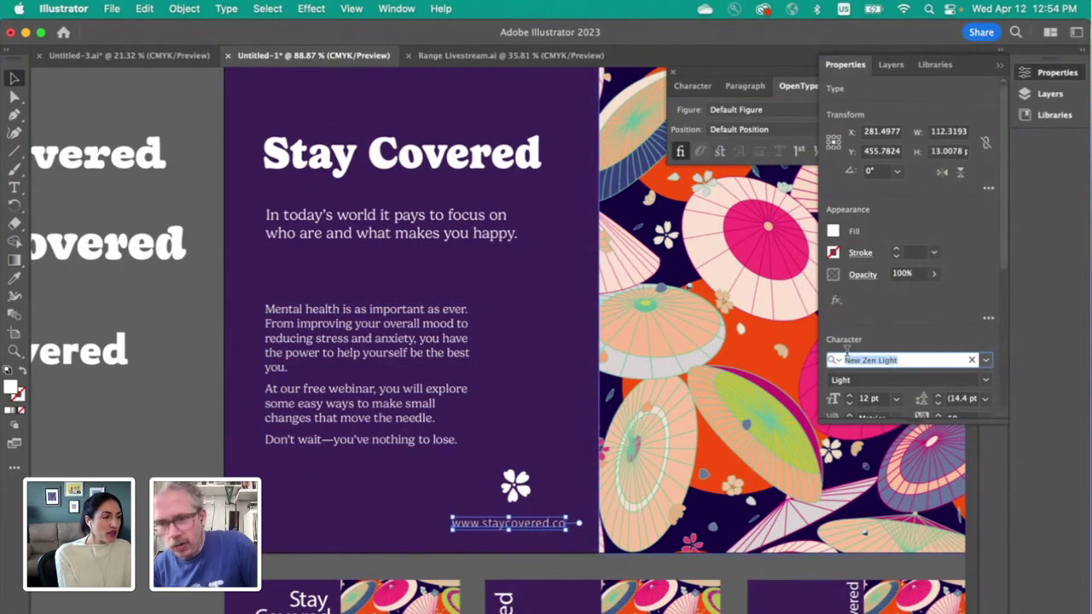